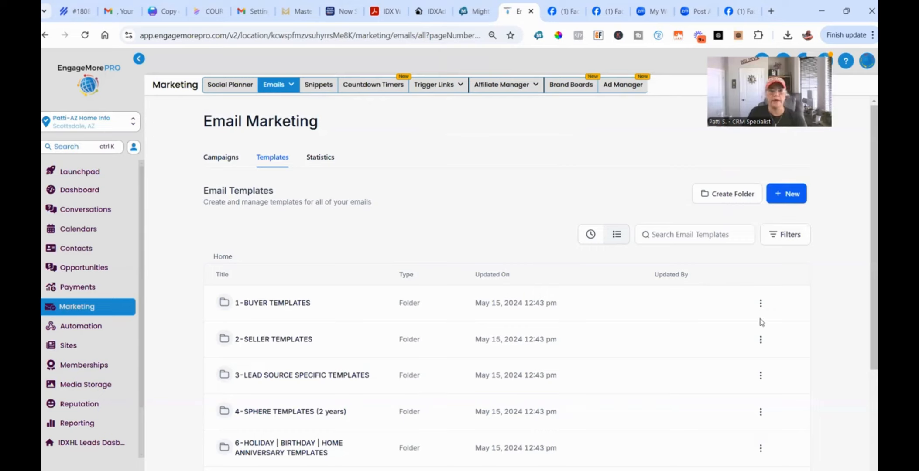
Step: Open the Promote Listing Opt-In Page funnel from the 1-Lead Magnet Funnels folder in Sites
click(71, 348)
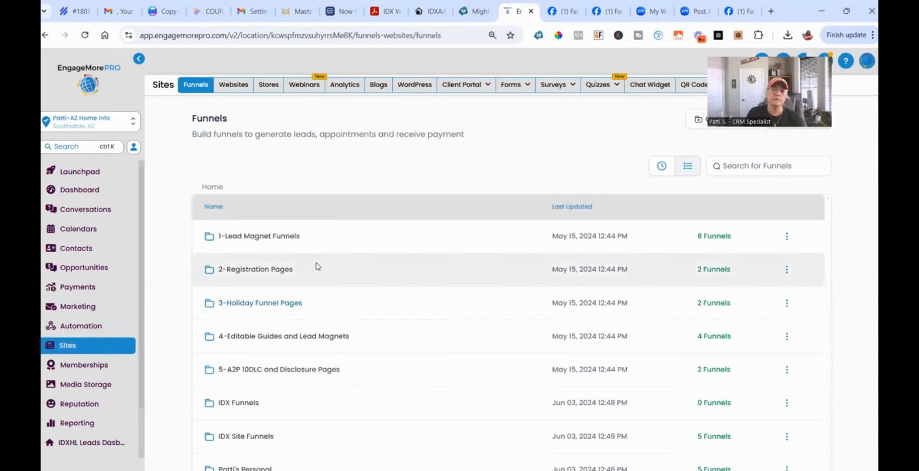
click(266, 238)
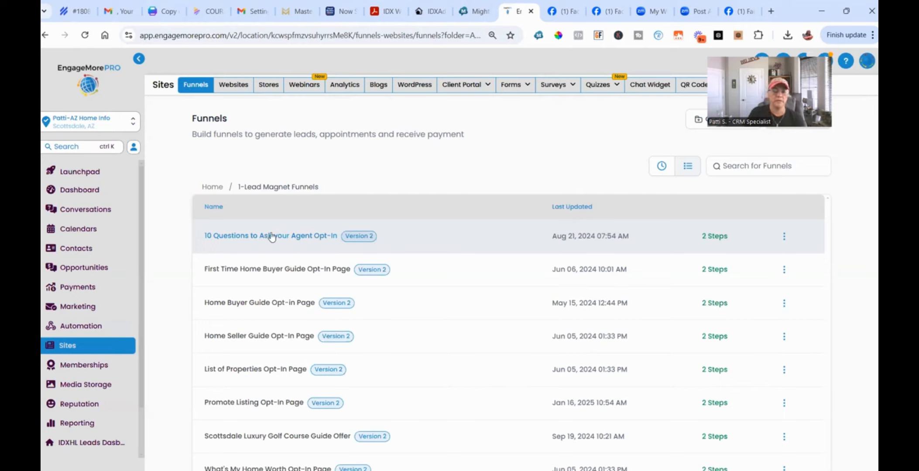
click(248, 405)
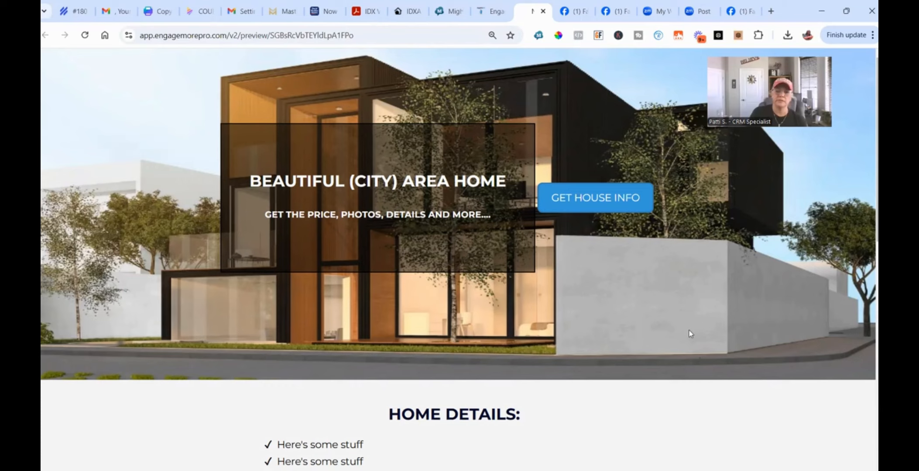
Step: Review the listing page preview from the hero banner to the contact form, including its pop-up form for listing details
scroll(704, 326, down, 5)
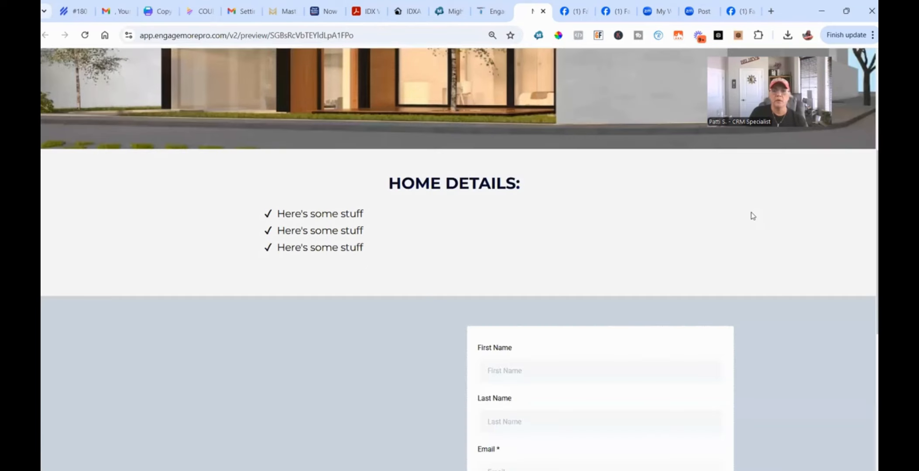
scroll(751, 213, up, 1)
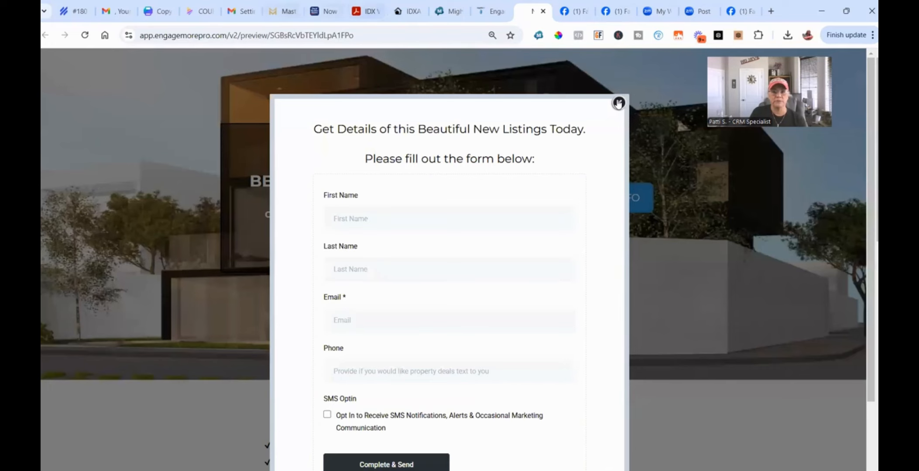
click(619, 103)
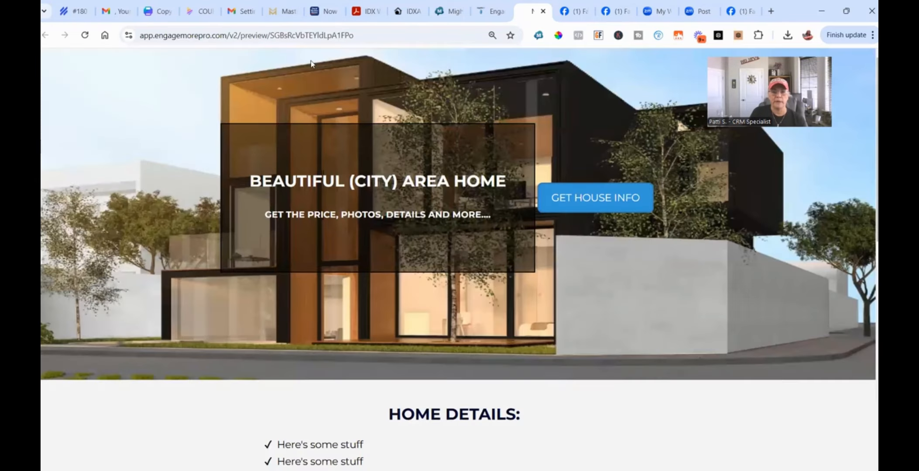
scroll(620, 242, down, 8)
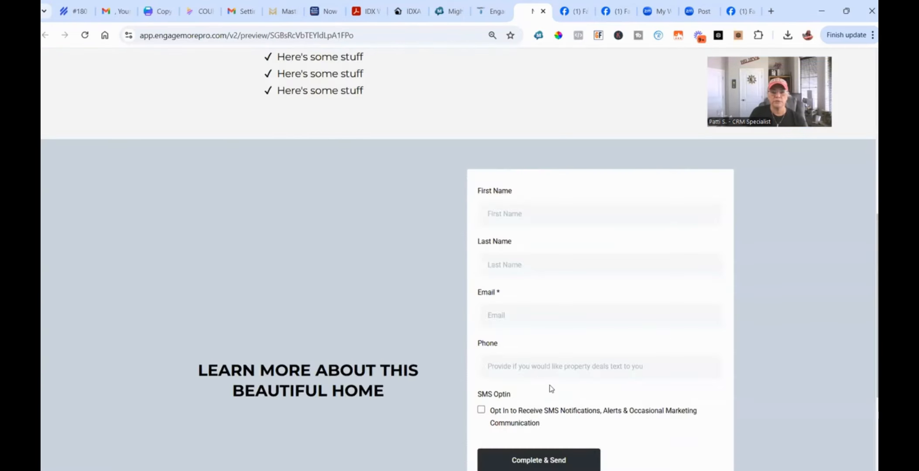
scroll(557, 380, up, 1)
scroll(564, 367, up, 7)
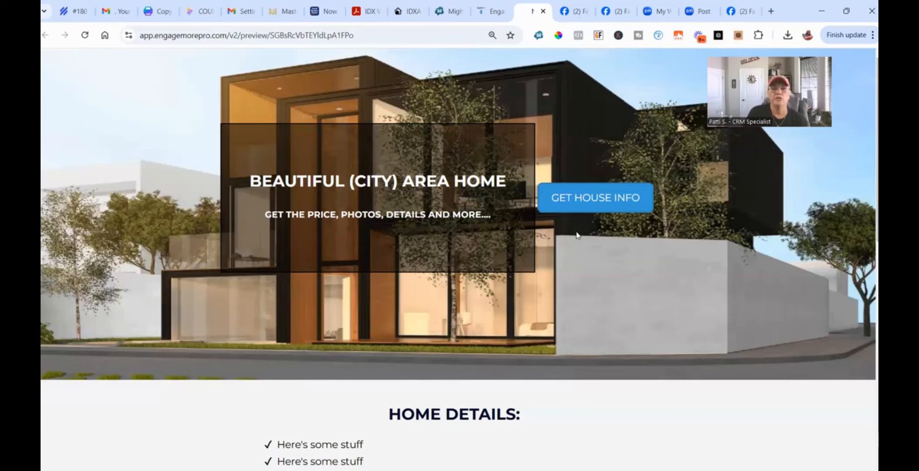
Step: Open the funnel's Add House Address page in the page builder, look over its layout and select the hero section
click(494, 11)
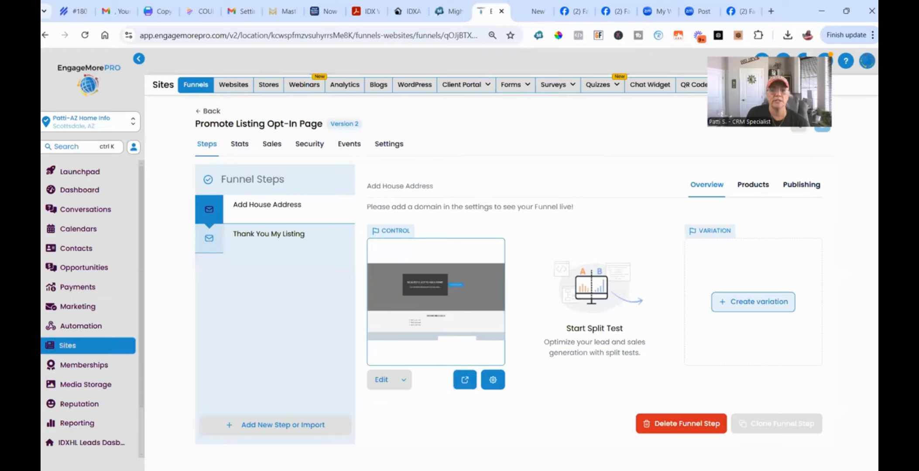
click(383, 380)
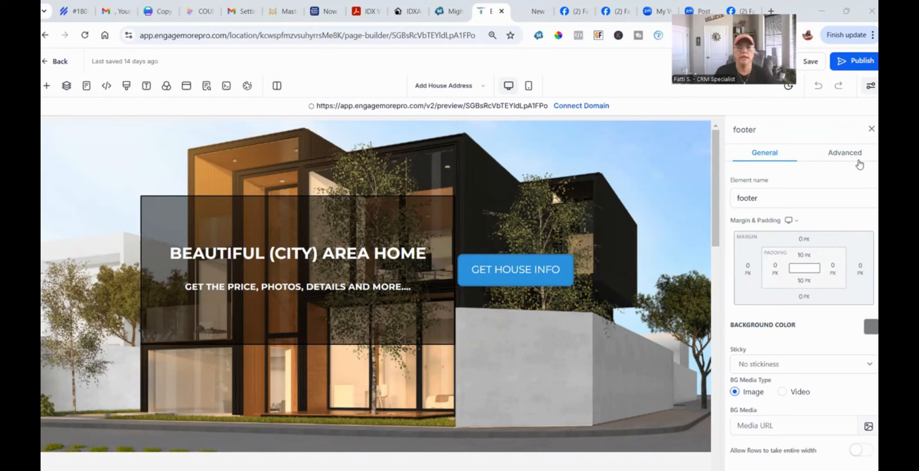
scroll(534, 223, down, 5)
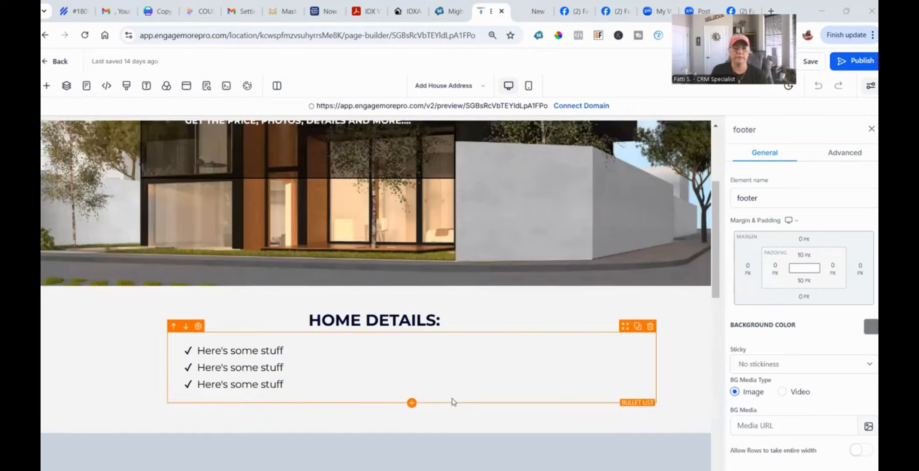
scroll(597, 288, up, 3)
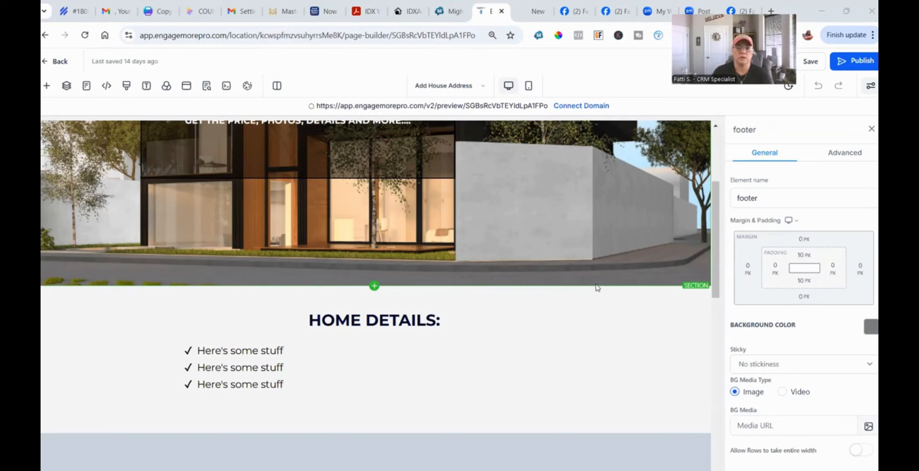
scroll(576, 300, up, 4)
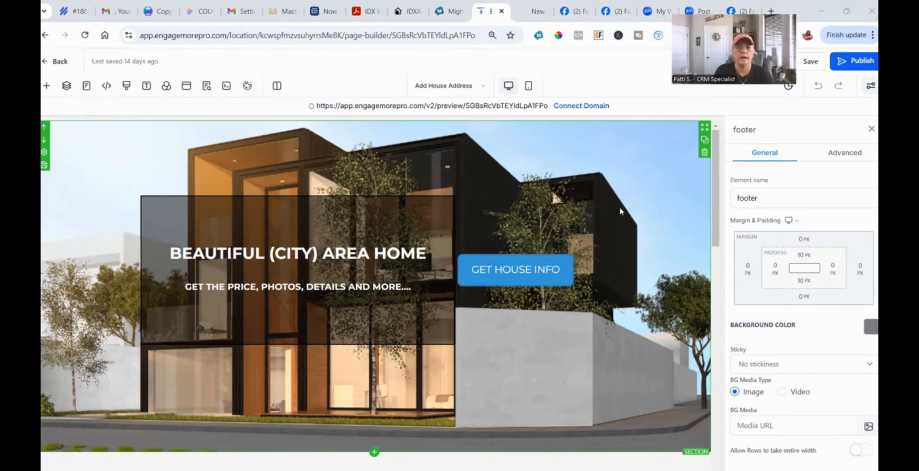
click(651, 170)
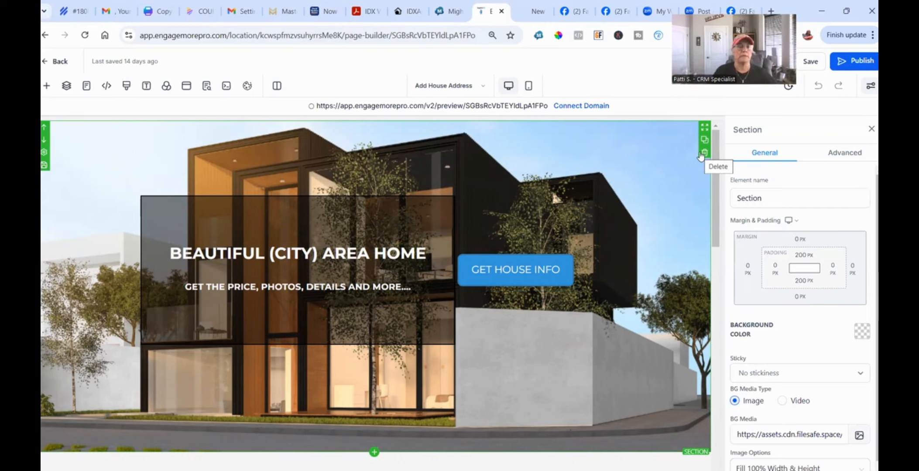
Step: Examine the section widths, row column layouts and element types that can be added to the page
click(47, 86)
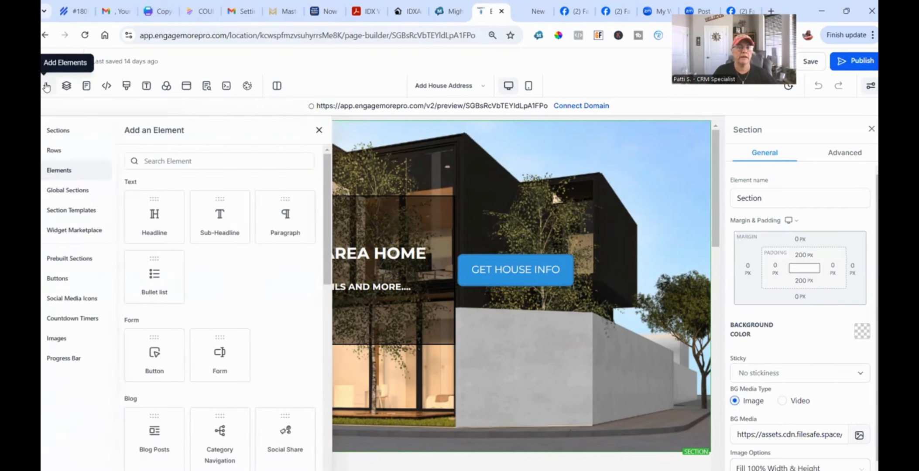
click(70, 130)
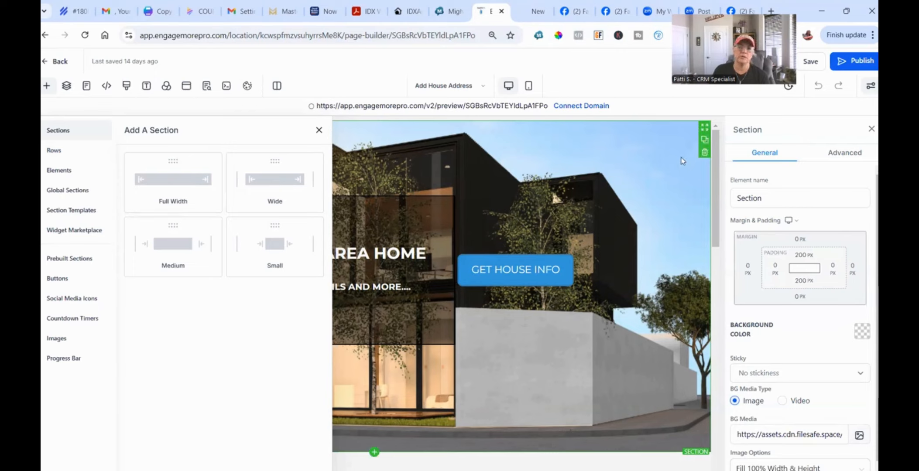
click(65, 154)
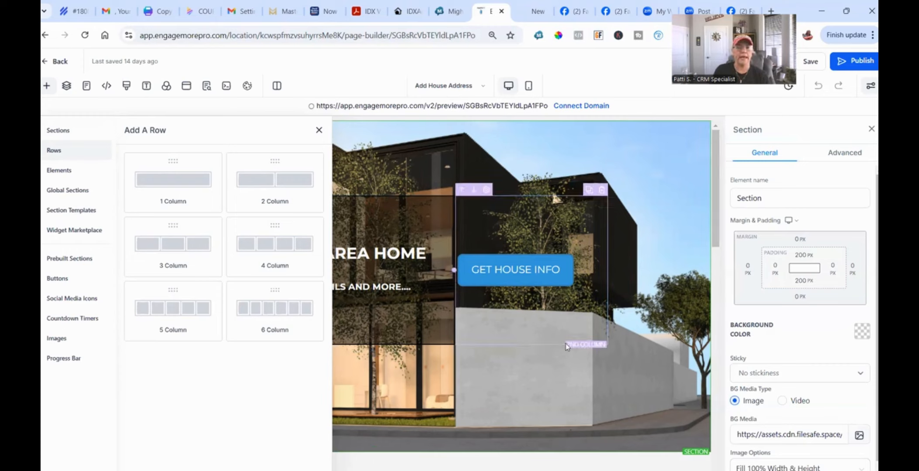
click(319, 130)
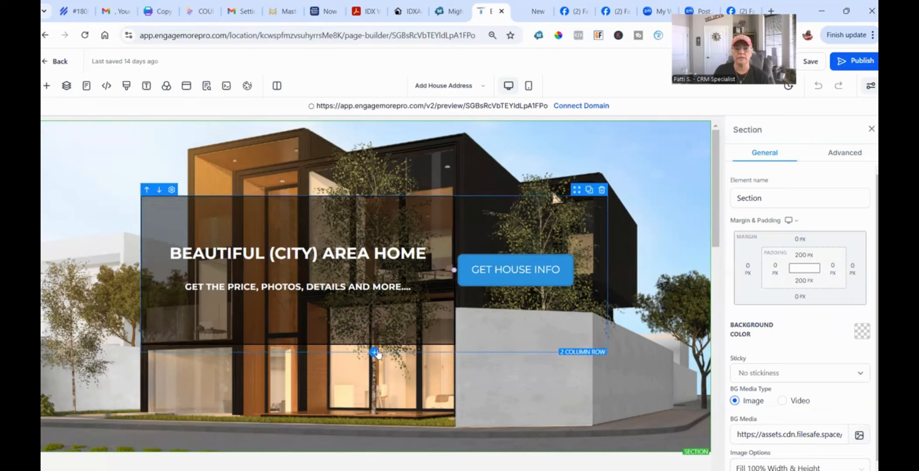
click(45, 86)
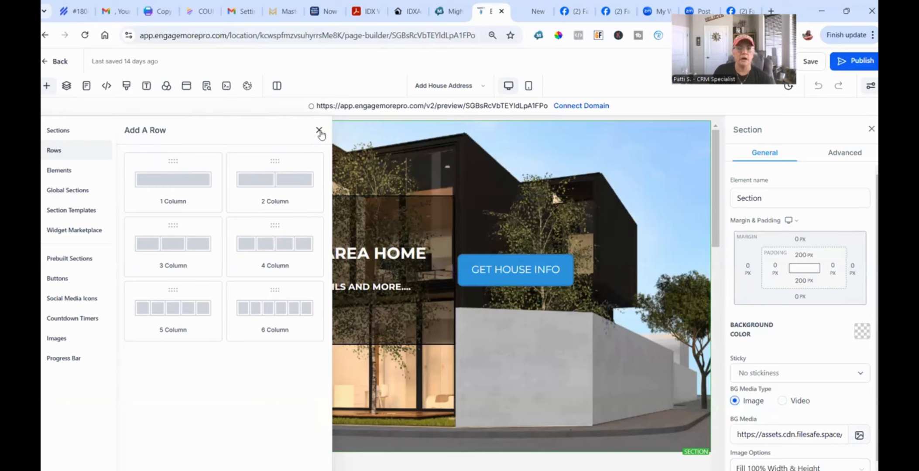
click(62, 174)
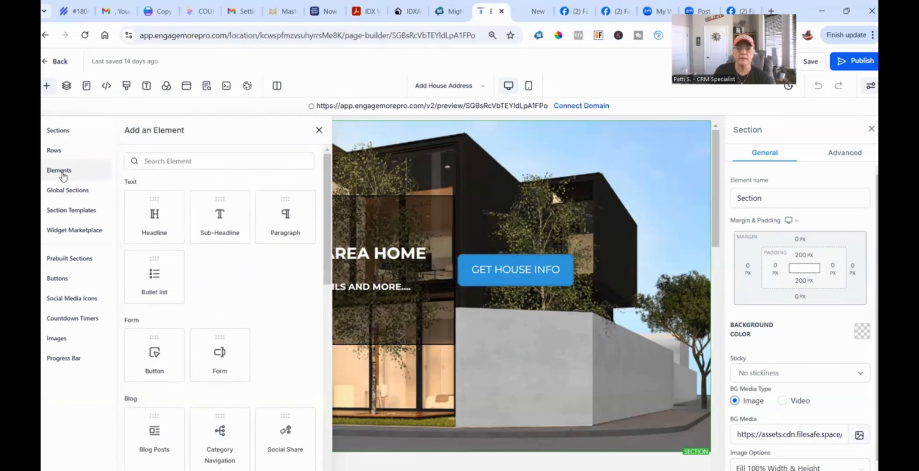
scroll(209, 352, down, 8)
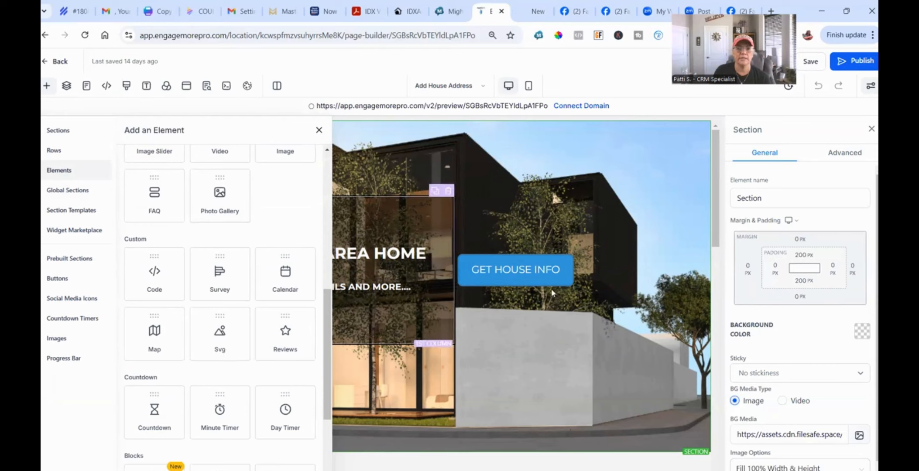
click(319, 129)
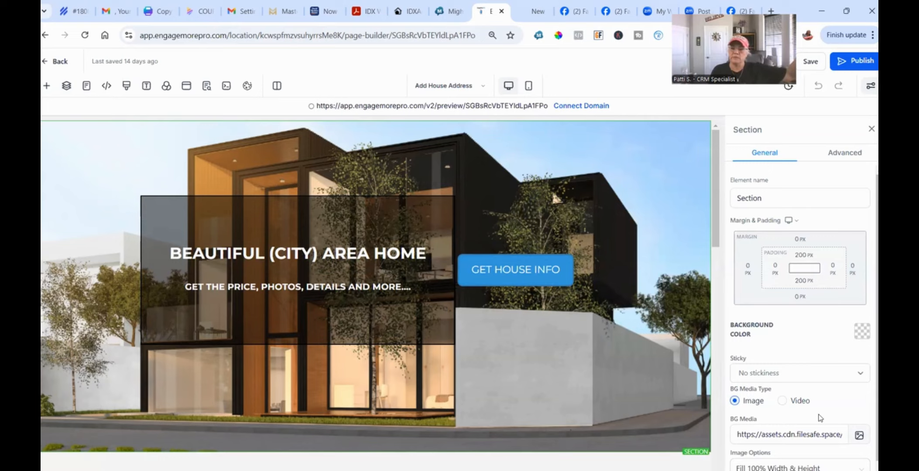
Step: Replace the hero section's background image with EngageMore Hero Images (1).png from the Hero Images folder, after previewing both images there
scroll(820, 418, down, 1)
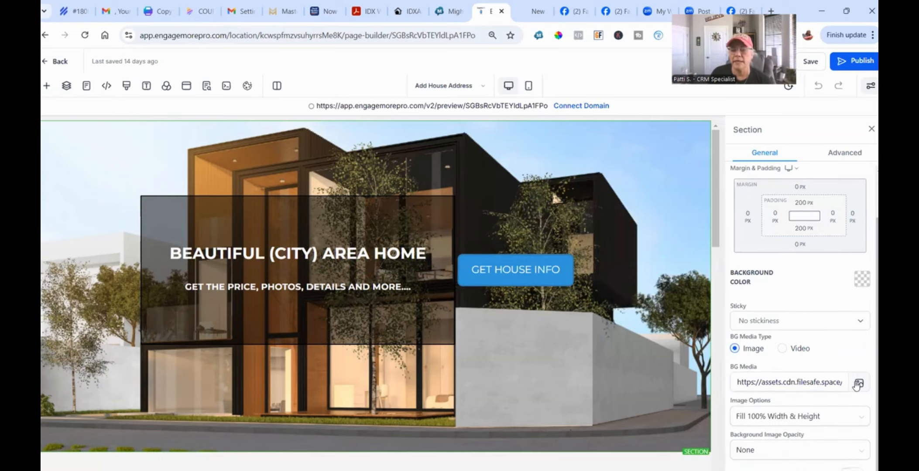
click(858, 384)
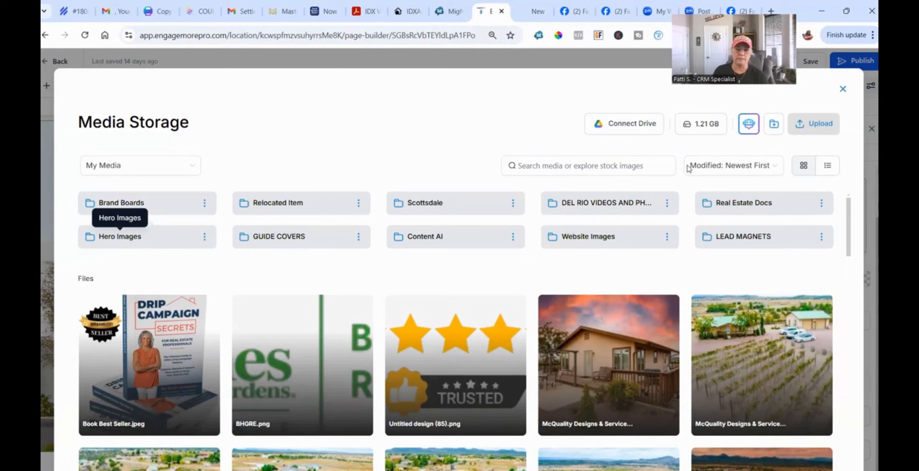
scroll(583, 226, down, 5)
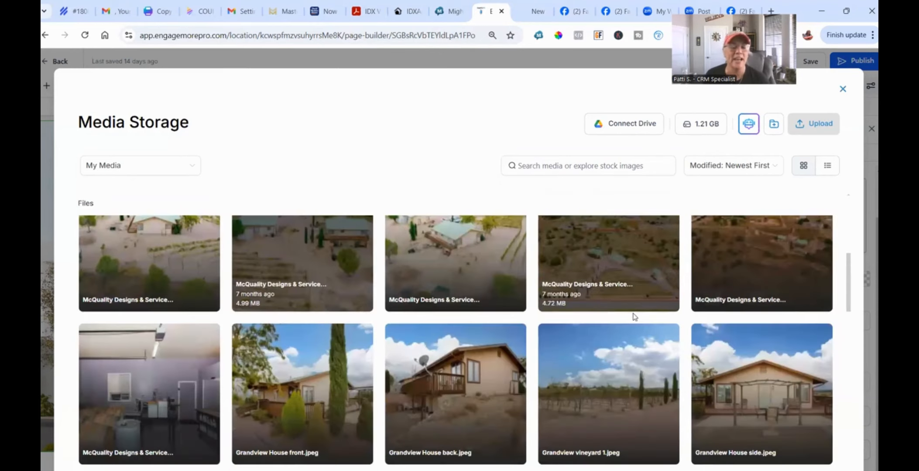
scroll(633, 307, up, 3)
scroll(632, 307, up, 2)
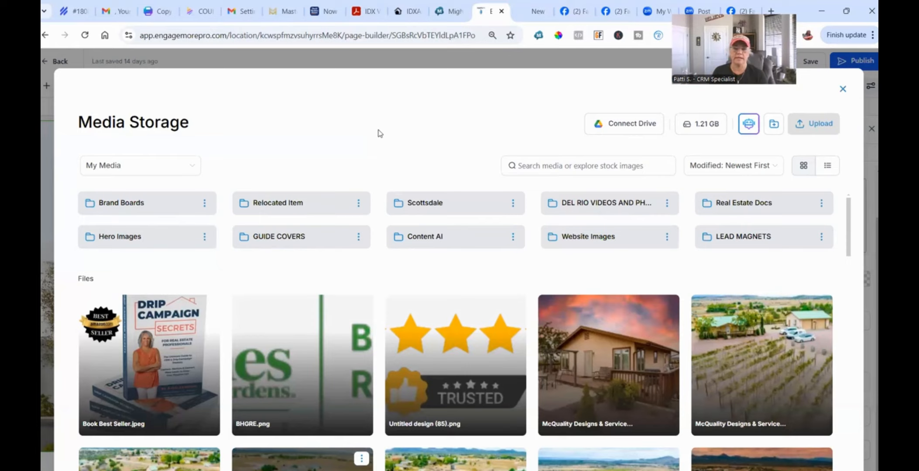
click(130, 238)
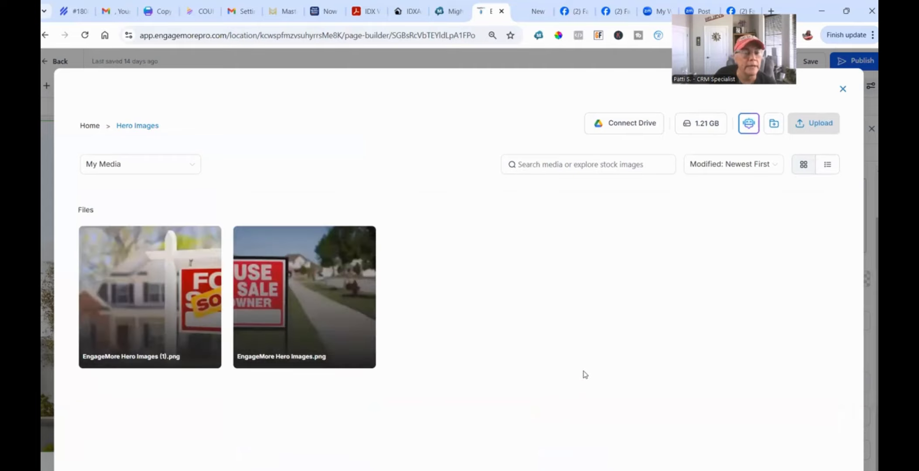
click(311, 299)
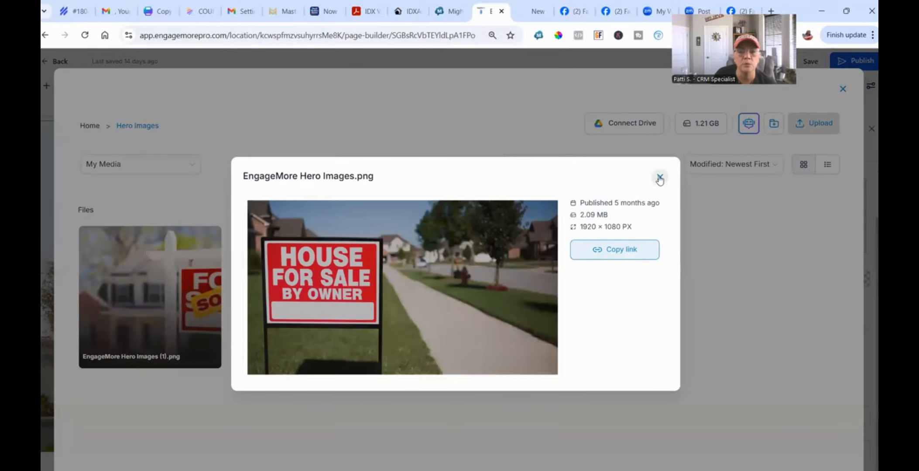
click(659, 179)
click(147, 298)
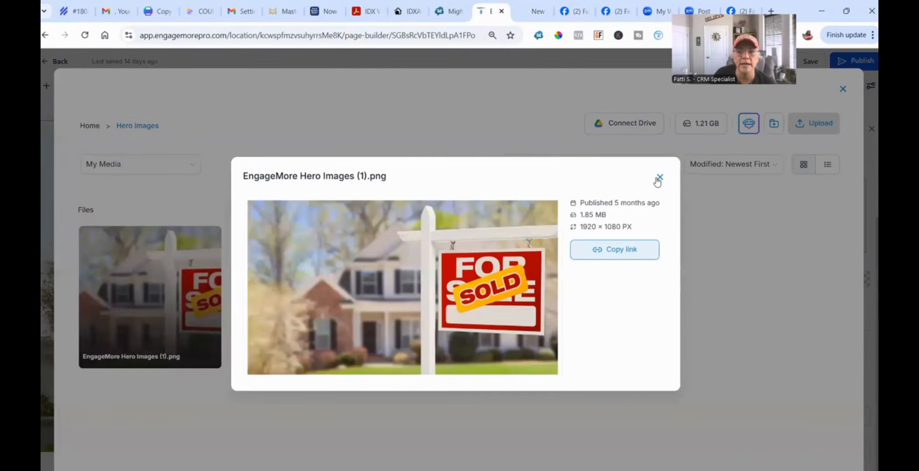
click(658, 179)
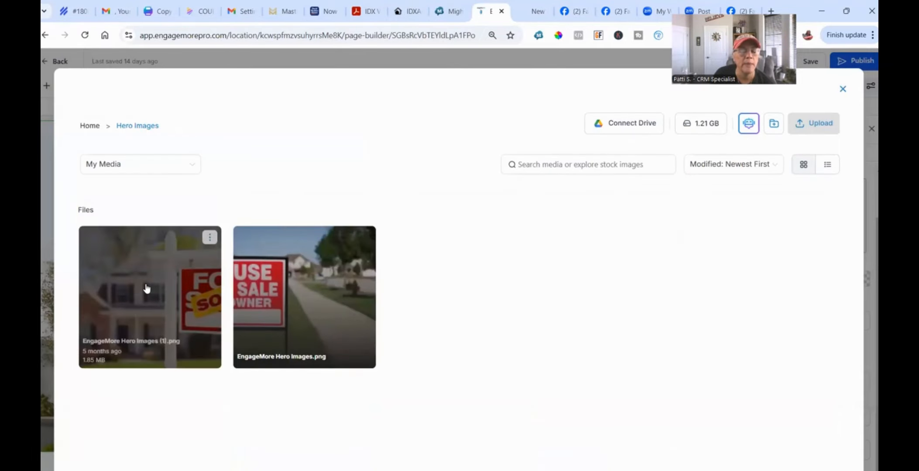
click(146, 288)
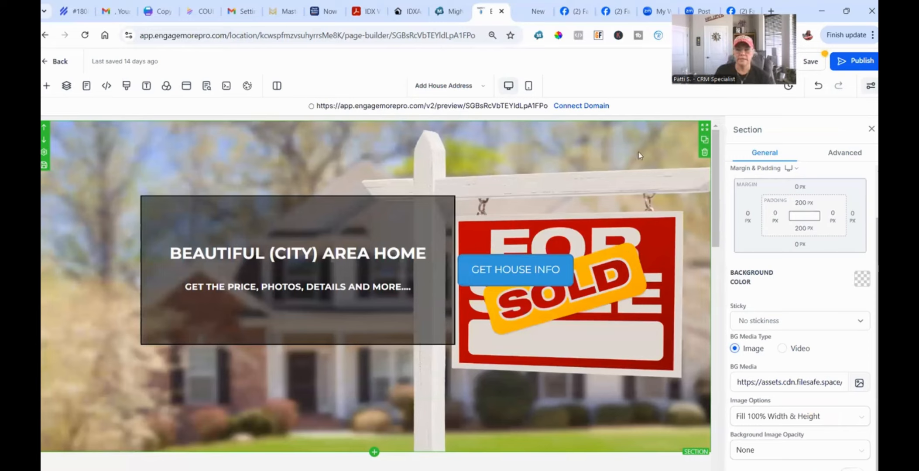
Step: Set the hero background's image option to Full Center (Parallax) and check the scrolling effect on the page
click(787, 417)
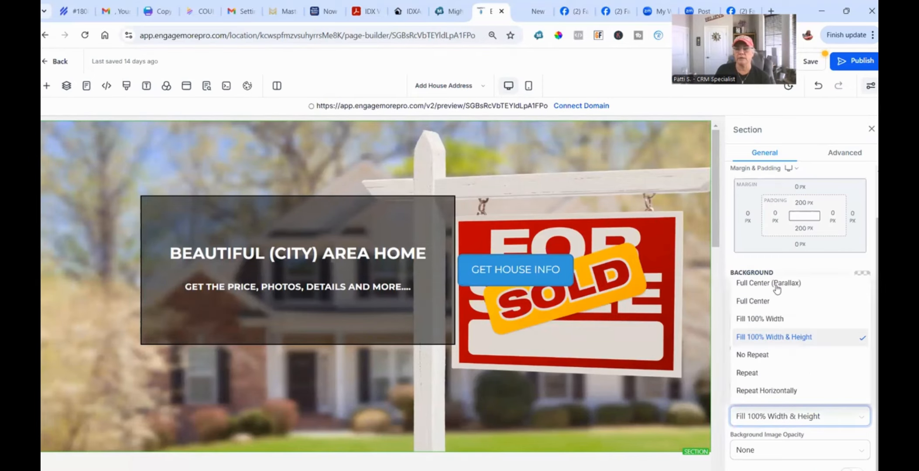
click(777, 284)
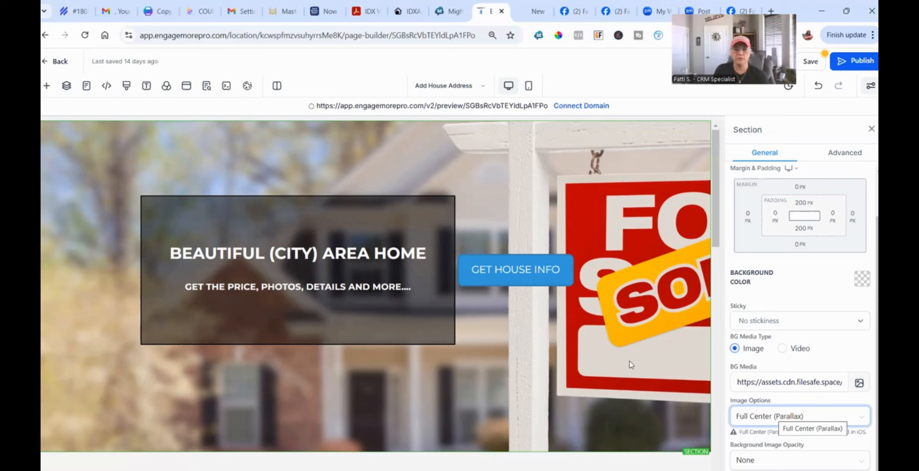
scroll(629, 361, down, 1)
scroll(630, 358, up, 1)
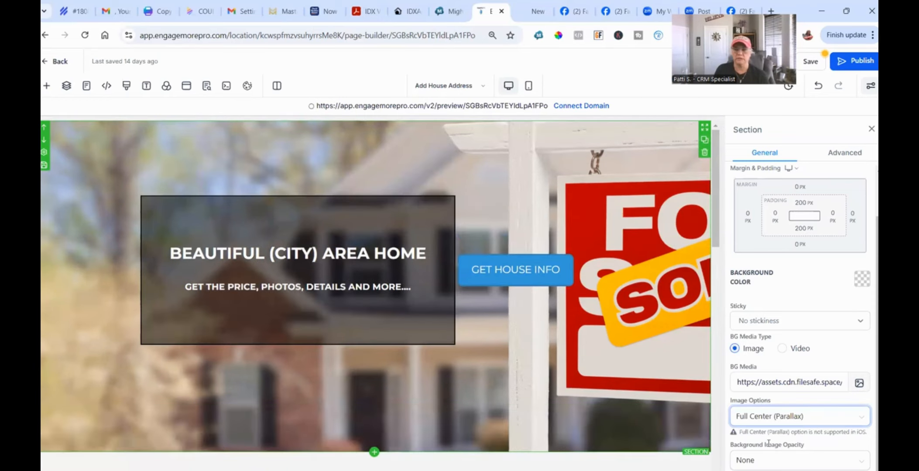
scroll(589, 360, down, 1)
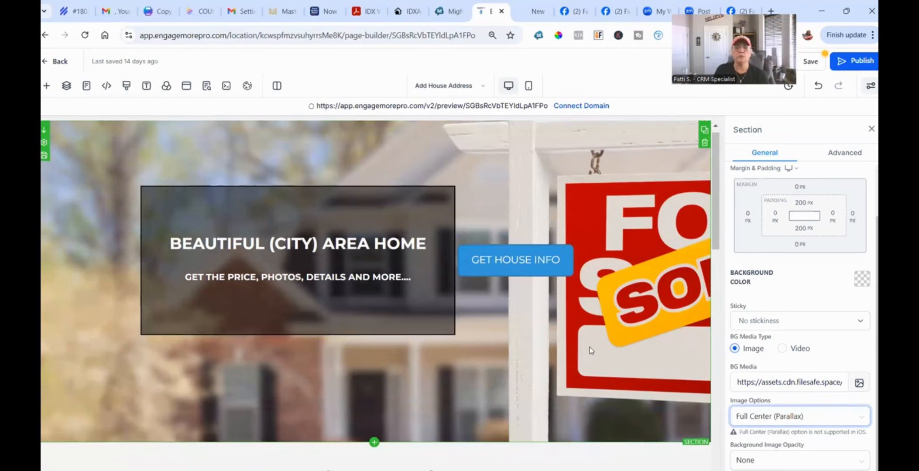
Step: Try the Full Center image option on the hero background and compare how the page scrolls with it and with parallax
scroll(592, 345, down, 7)
scroll(596, 306, up, 8)
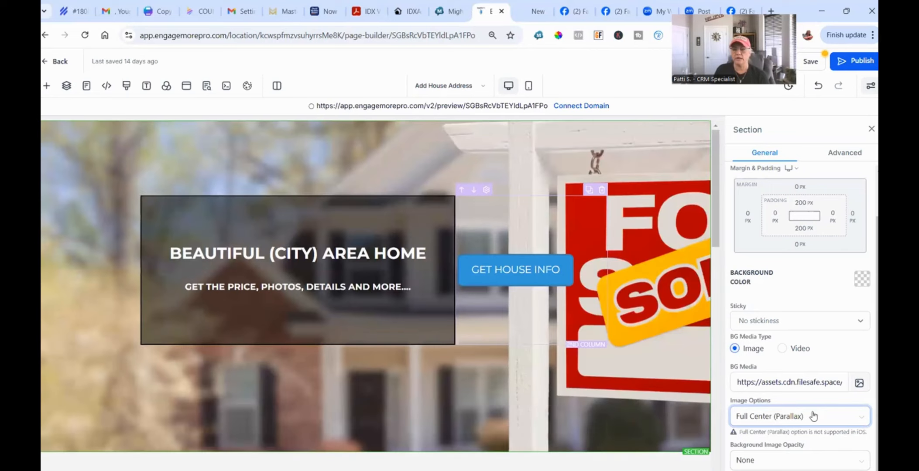
click(813, 416)
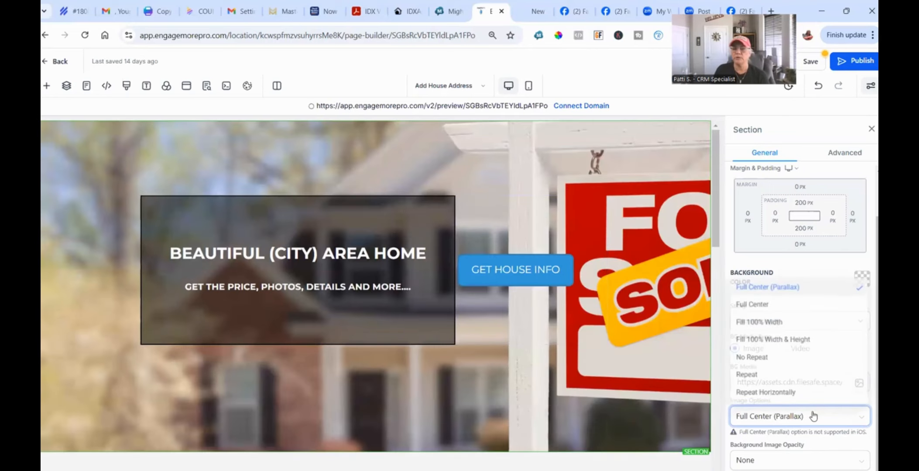
click(789, 306)
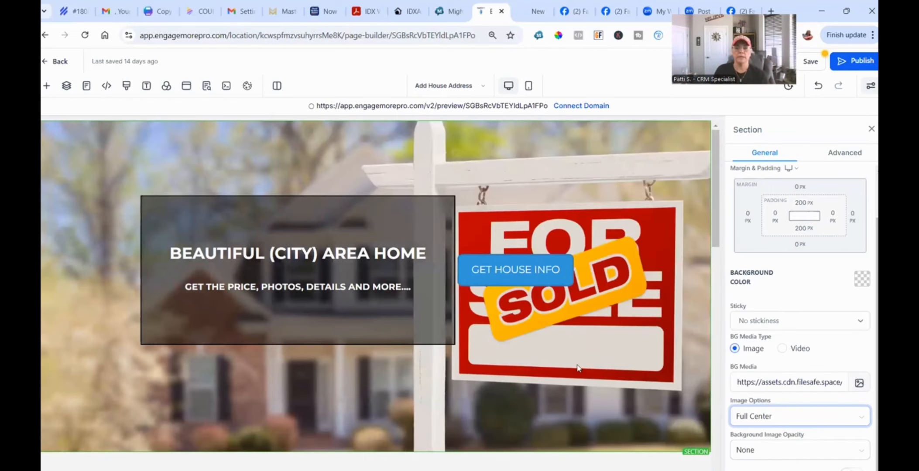
scroll(610, 314, down, 4)
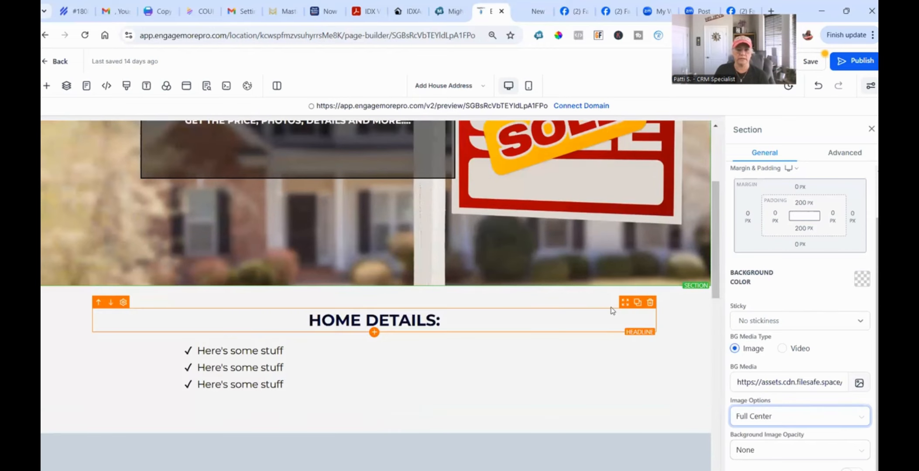
scroll(769, 415, up, 2)
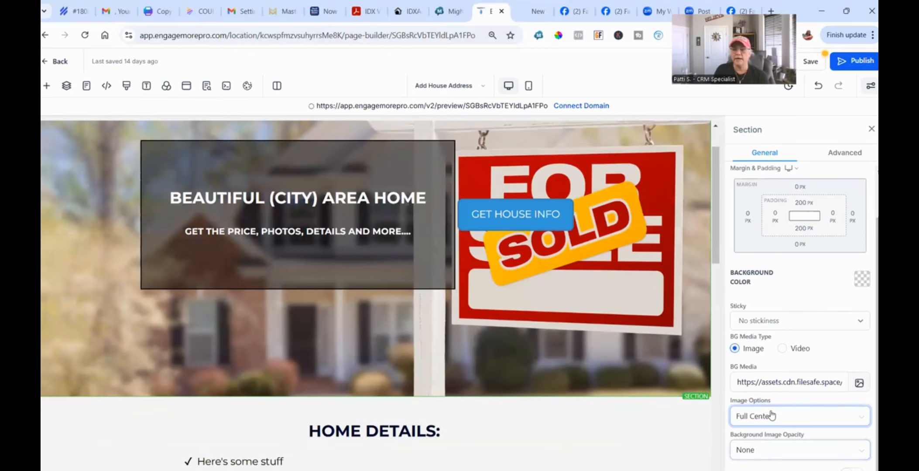
Step: Try the Fill 100% Width image option on the hero background and check how the picture fits
click(772, 415)
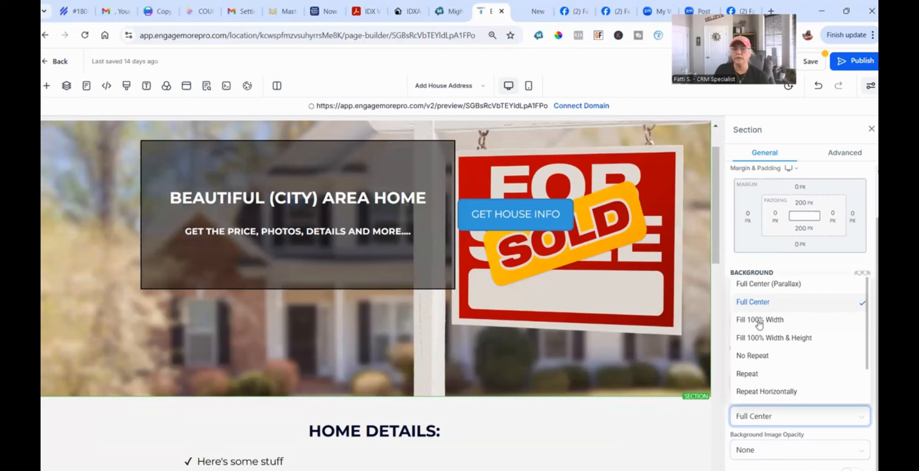
click(760, 319)
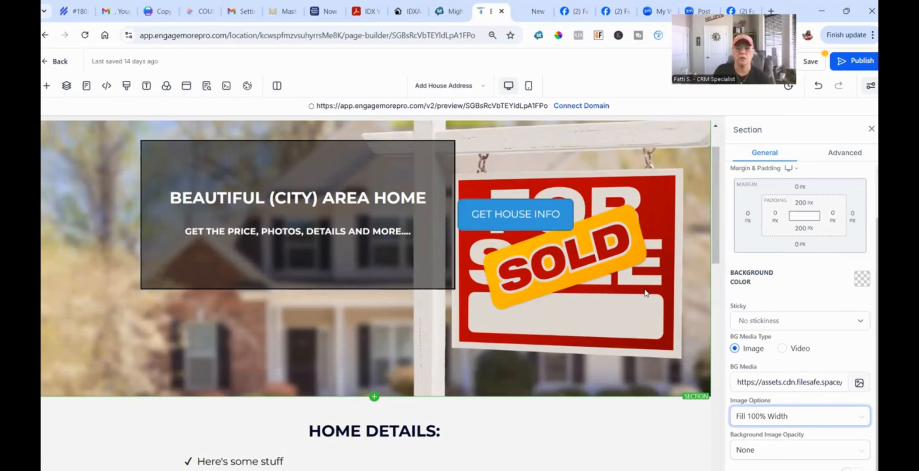
scroll(627, 313, up, 1)
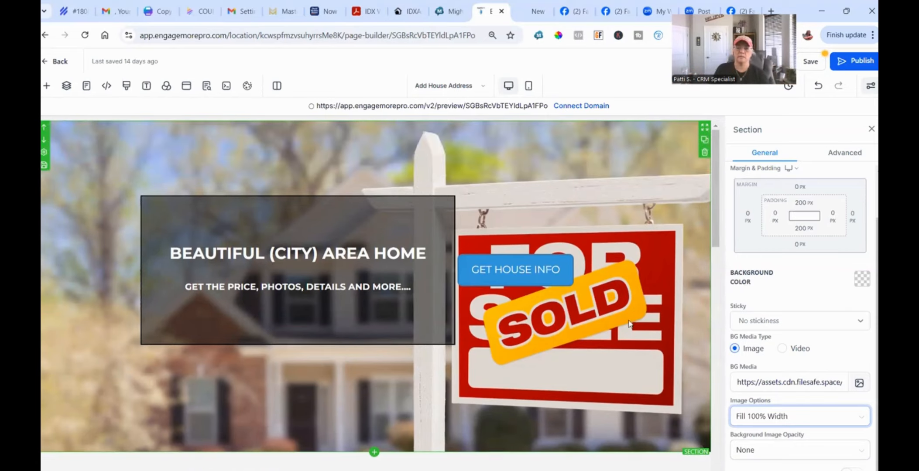
Step: Set the hero background's image option to Fill 100% Width & Height
click(776, 416)
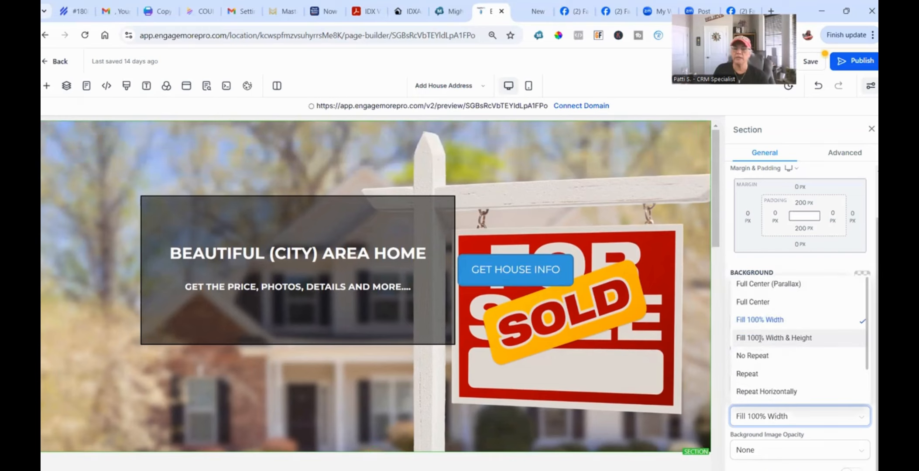
click(760, 338)
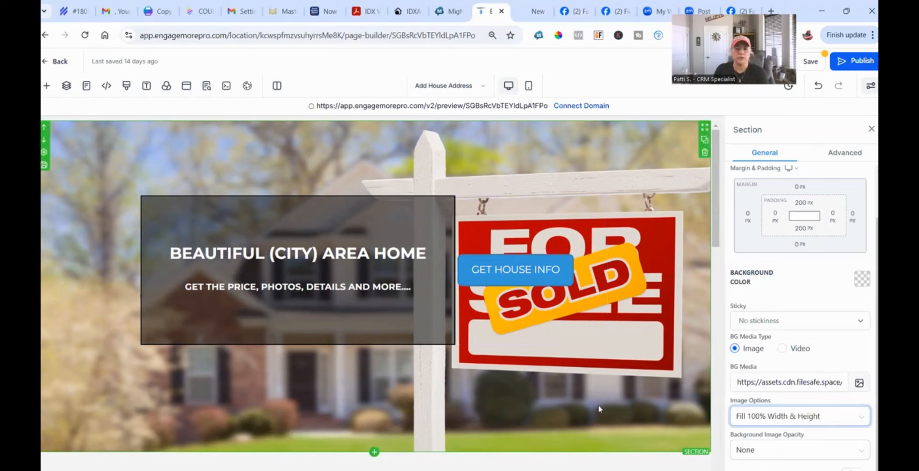
click(671, 151)
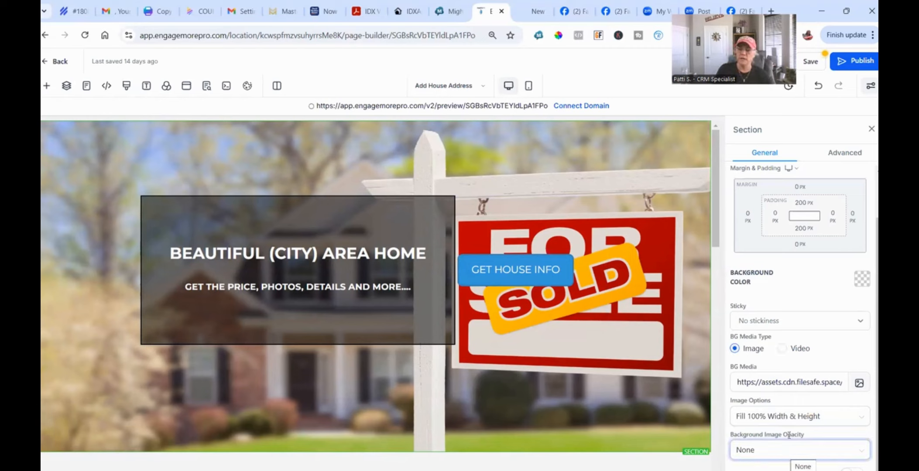
Step: Set the hero section's background image opacity to Half Fade and its background color to black
click(780, 454)
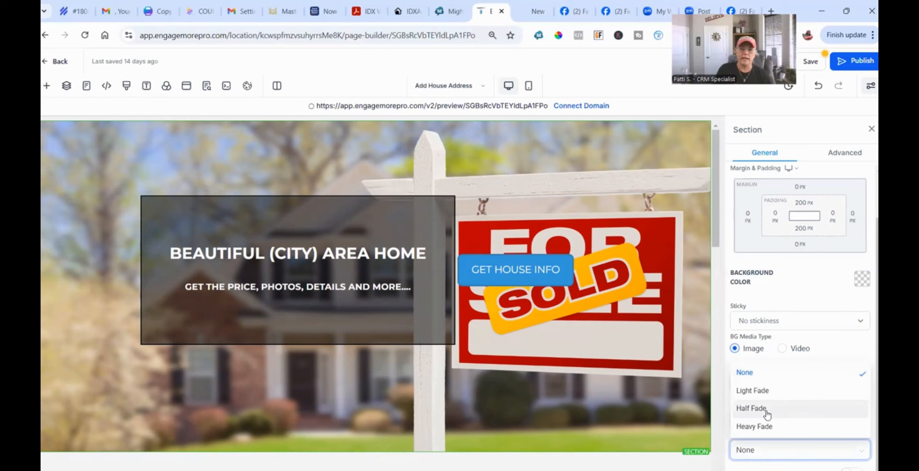
click(768, 415)
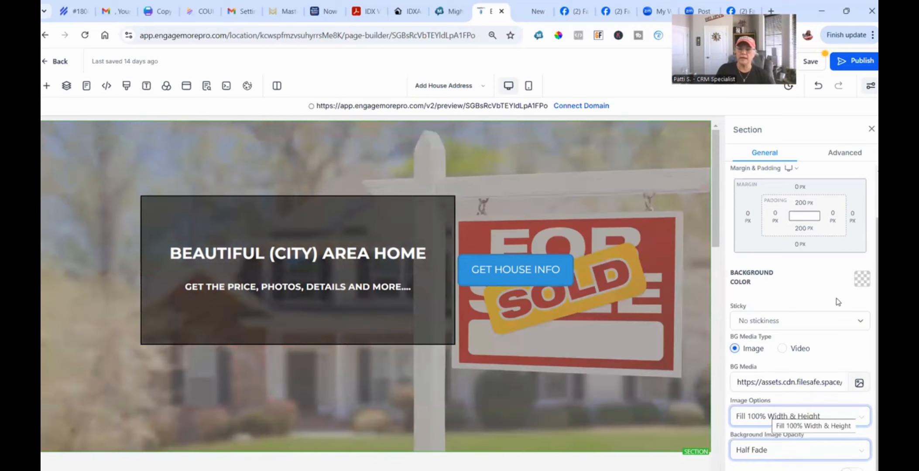
click(862, 281)
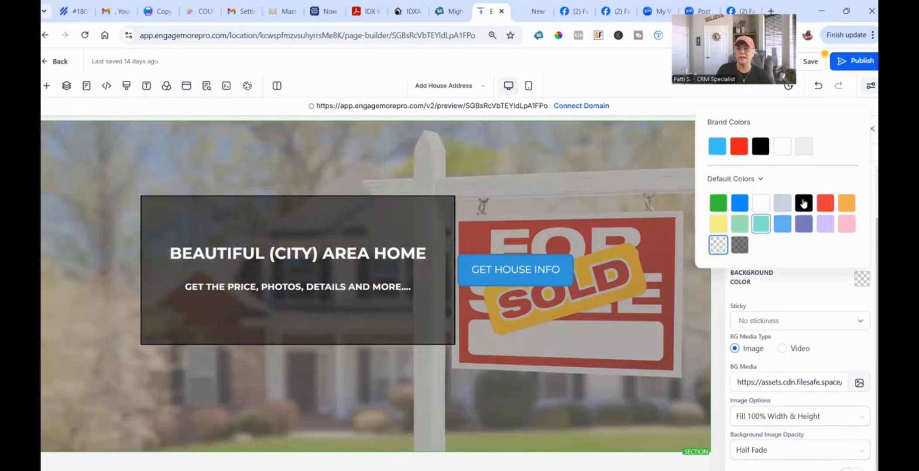
click(804, 203)
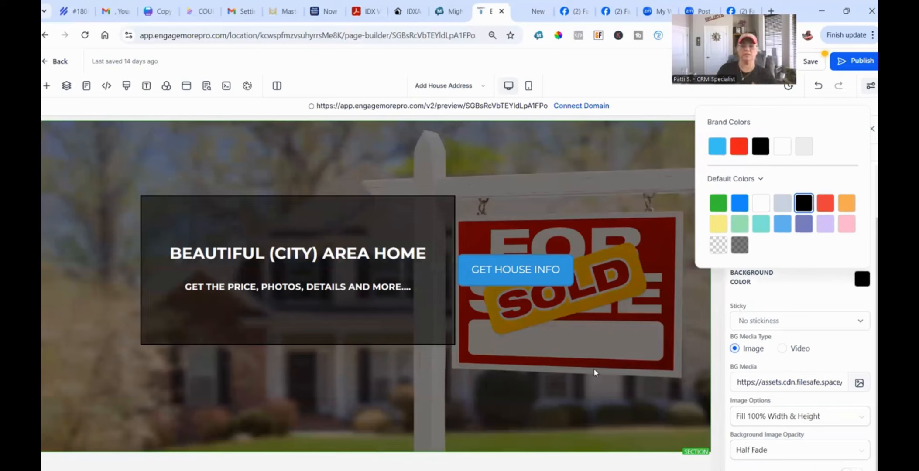
Step: Try Light Fade and Heavy Fade as the hero's background image opacity over black, then set it back to Half Fade
click(764, 454)
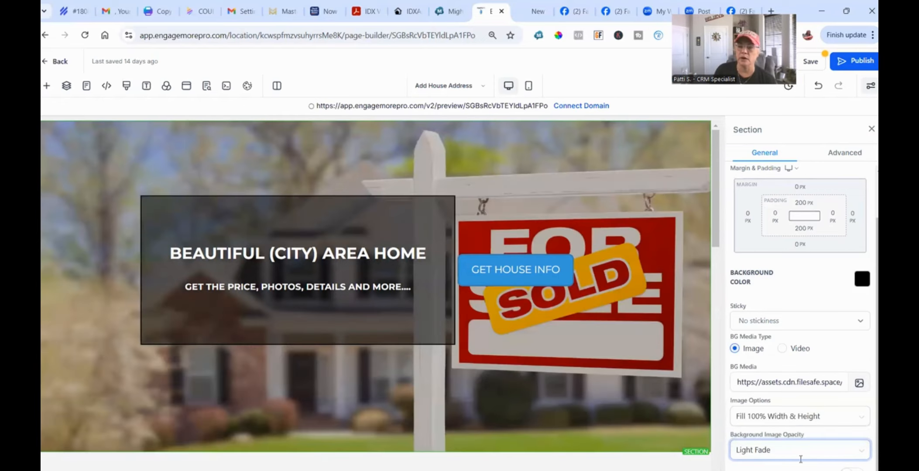
click(794, 451)
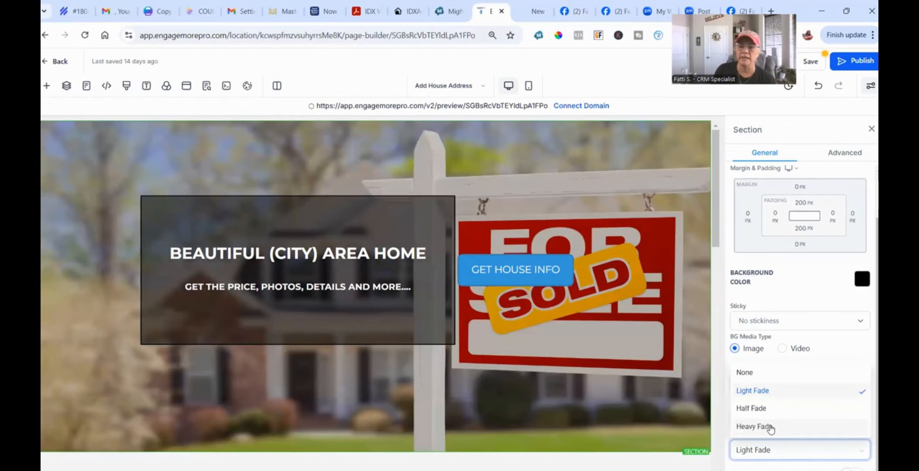
click(771, 429)
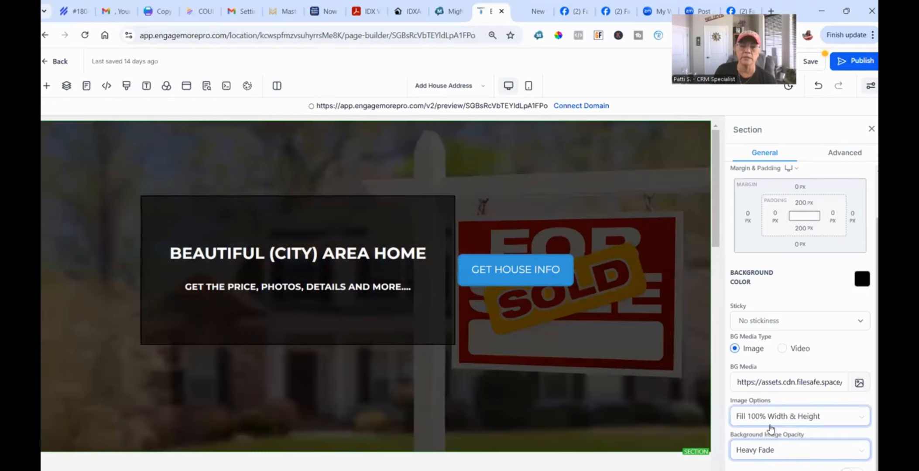
click(789, 450)
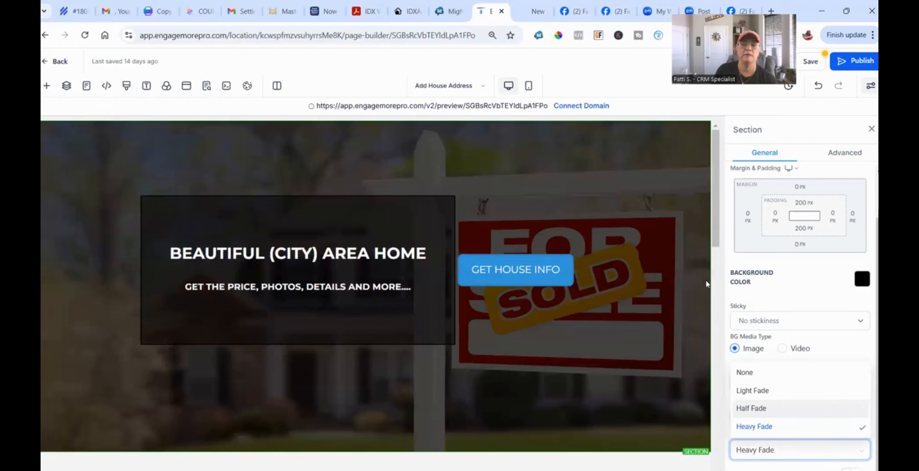
click(770, 409)
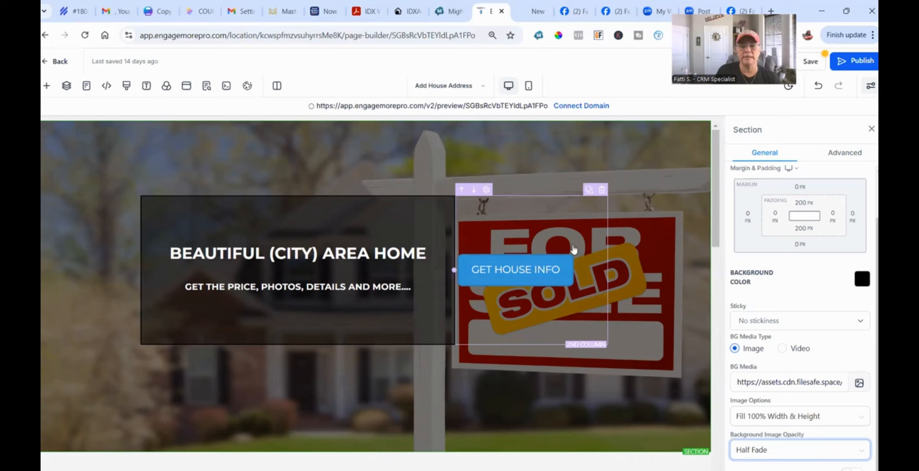
Step: Move the GET HOUSE INFO button into the first column below the subheadline and align it to the center
mouse_move(324, 351)
mouse_down()
mouse_move(420, 374)
mouse_move(303, 329)
mouse_move(329, 361)
mouse_up()
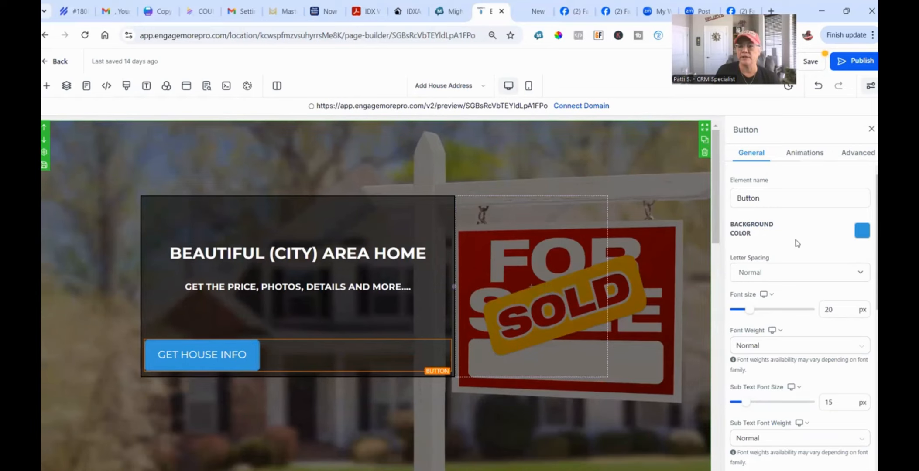
scroll(788, 384, down, 4)
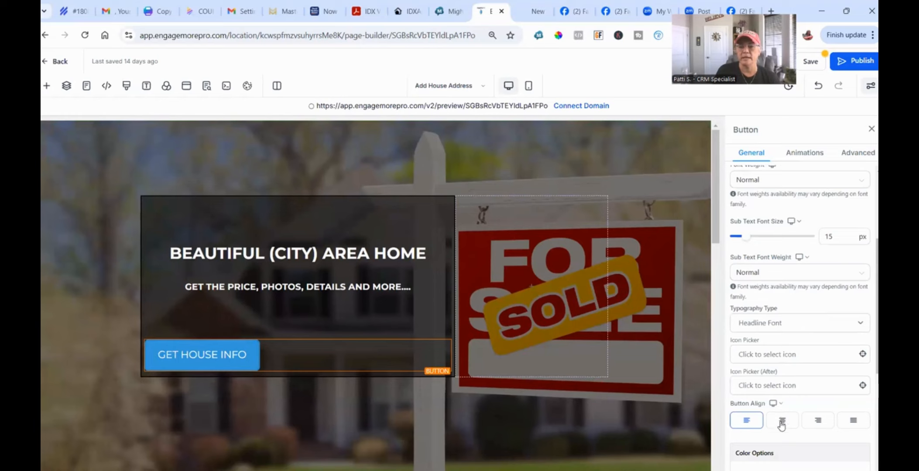
click(782, 421)
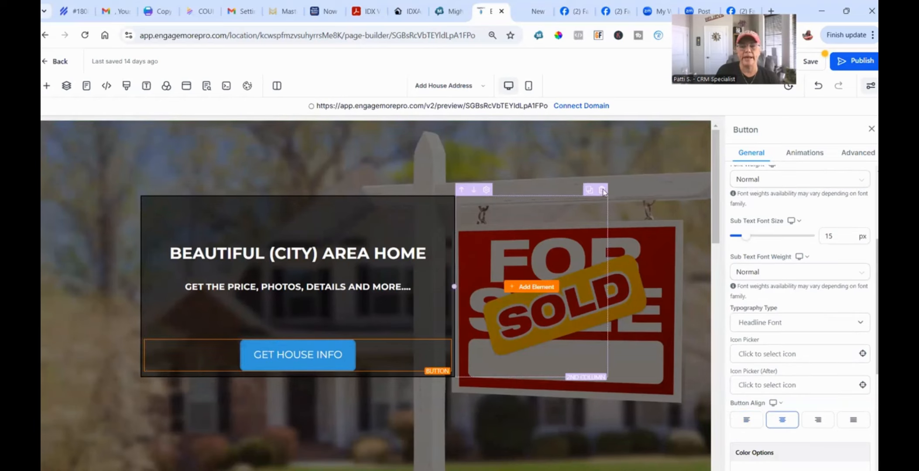
Step: Delete the hero's empty second column and check which background color the remaining column uses
click(603, 191)
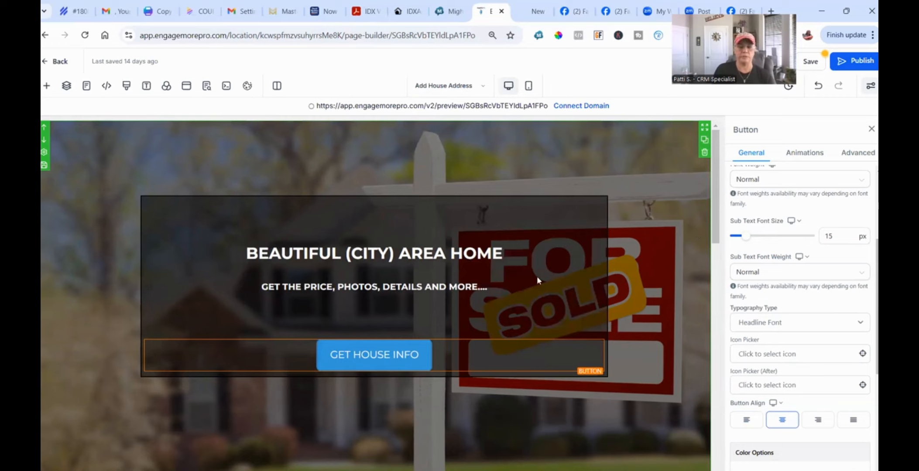
click(533, 212)
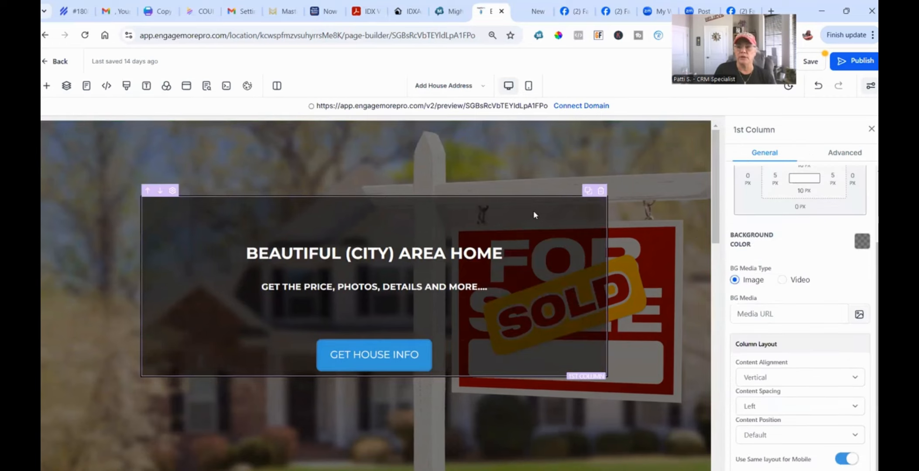
click(861, 244)
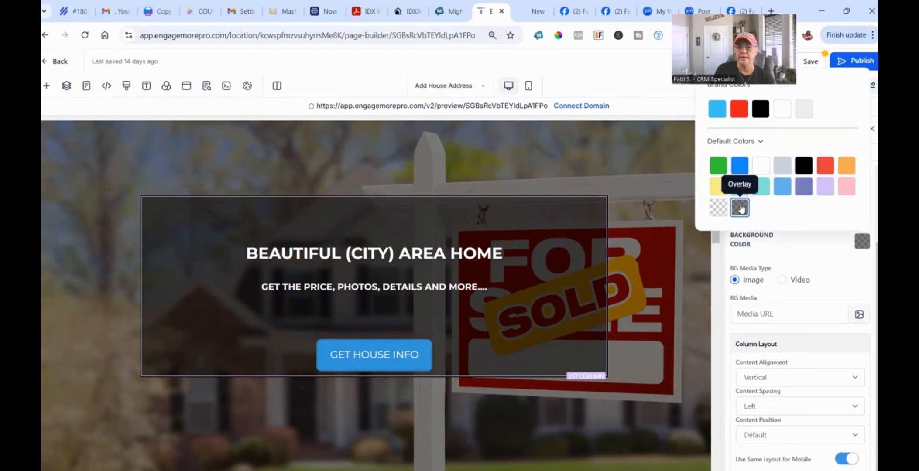
click(513, 176)
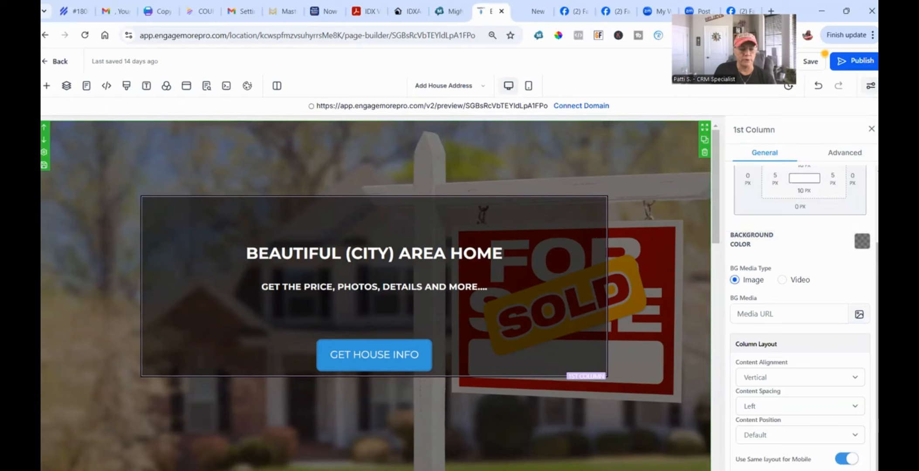
Step: Set the hero section's background image opacity to Light Fade
click(629, 145)
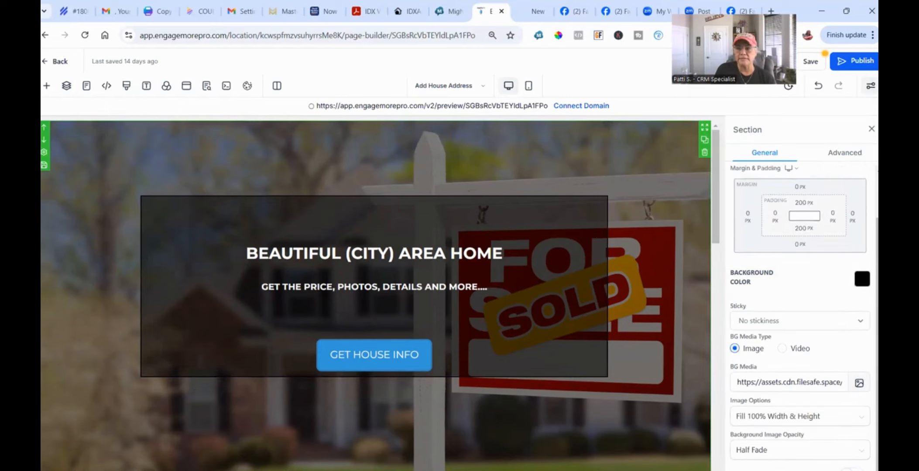
click(771, 454)
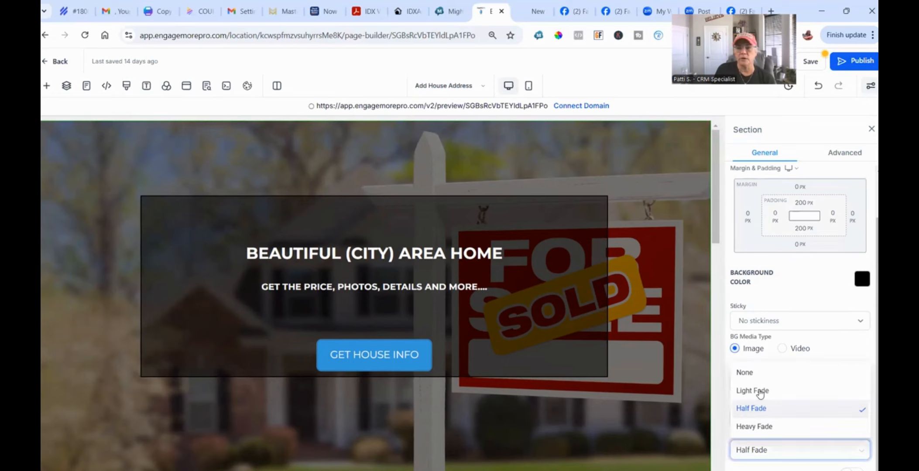
click(760, 389)
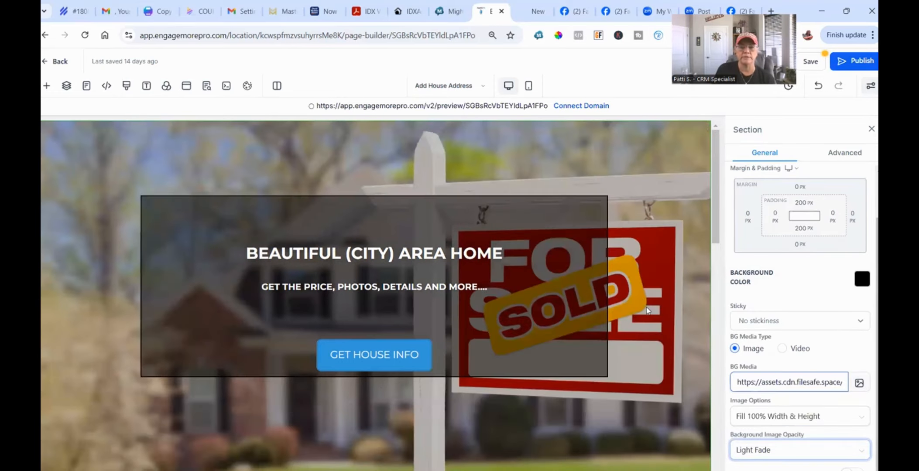
Step: Replace the hero headline text with "BEAUTIFUL TEMPE HOME FOR SALE UNDER 500K"
click(251, 250)
double_click(563, 257)
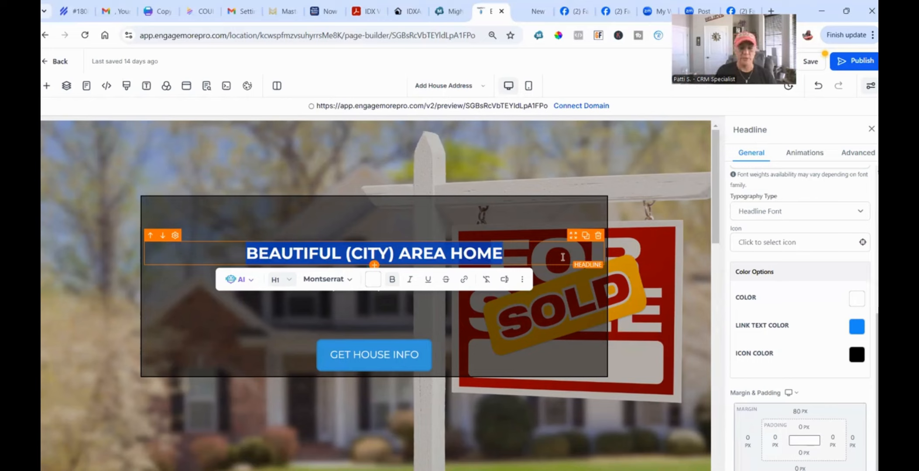
text(BEATU)
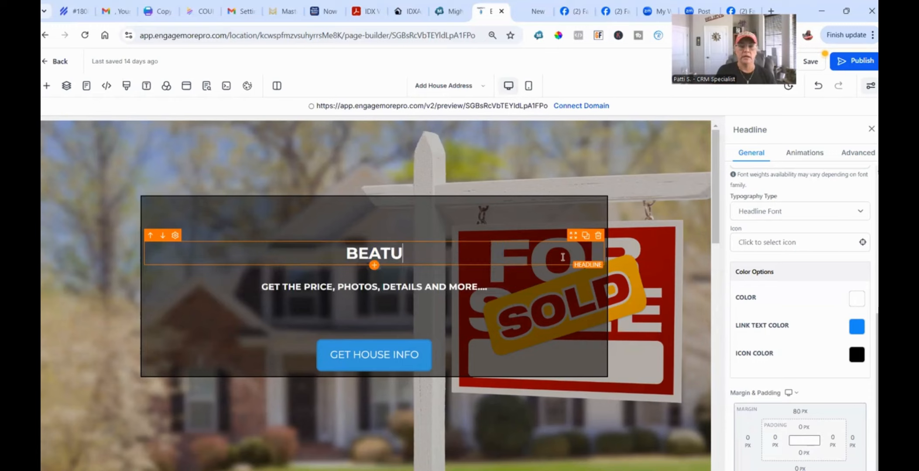
key(BackSpace)
key(BackSpace)
text(UTIFUL)
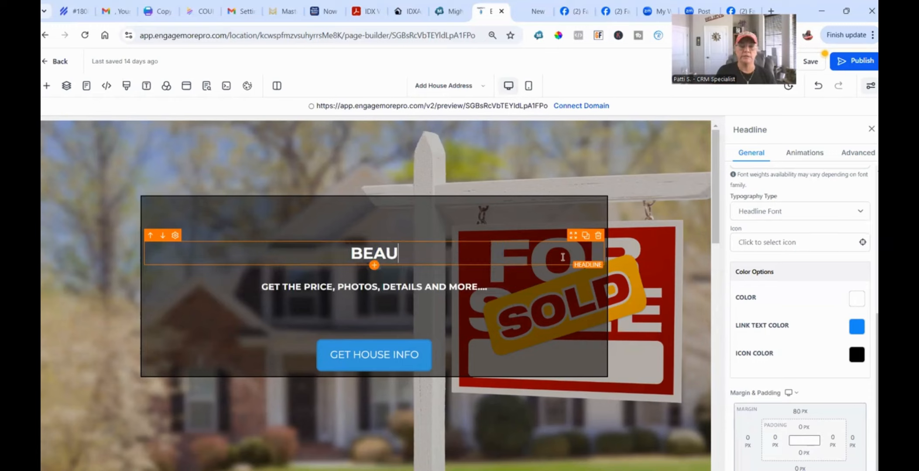
text( TEMP)
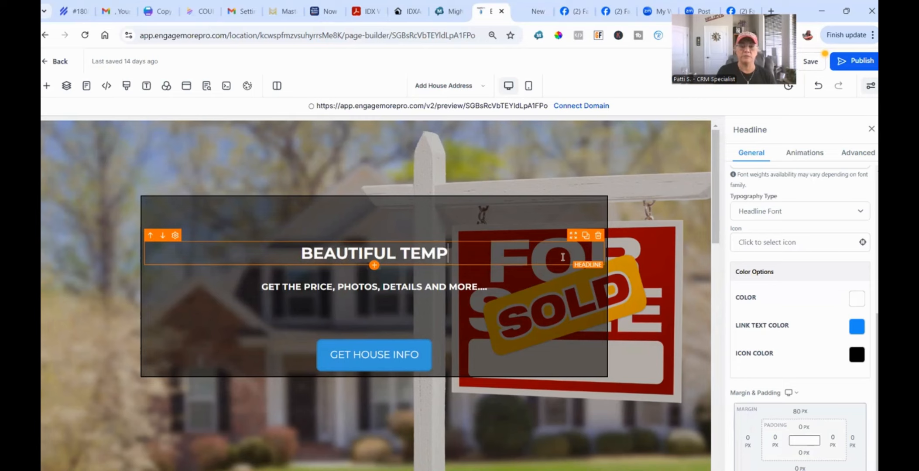
text(E HOME FOR SALE UNDE)
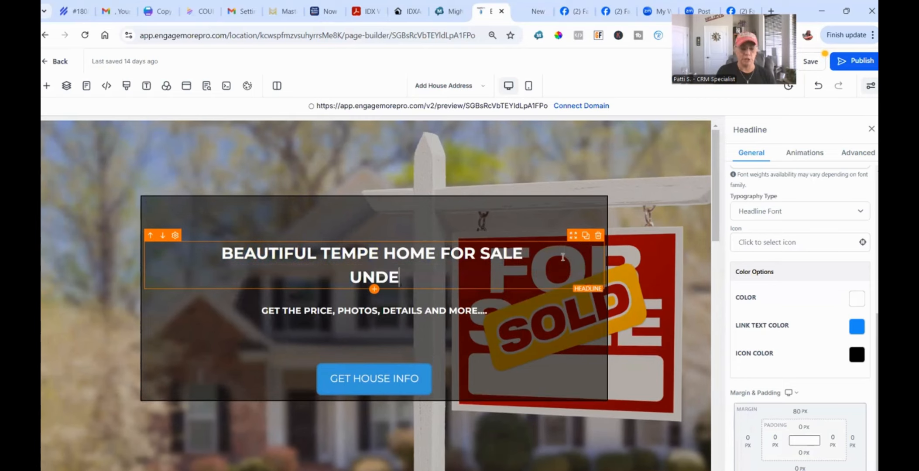
text(R )
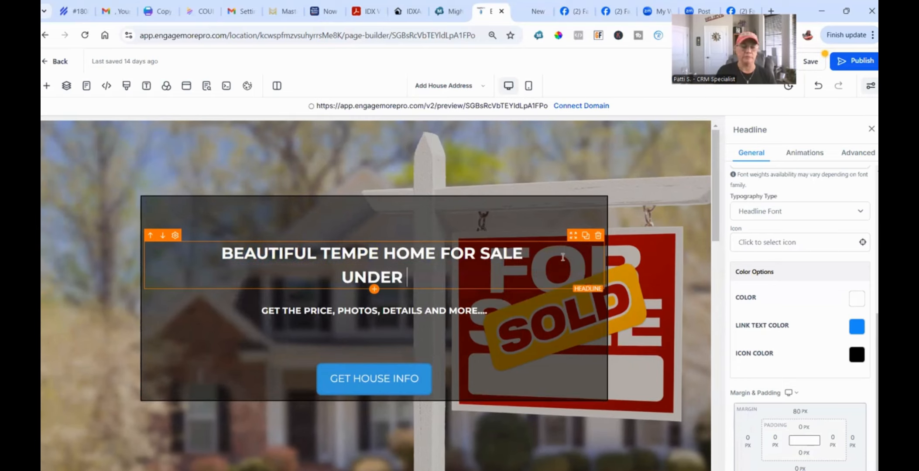
text(500K)
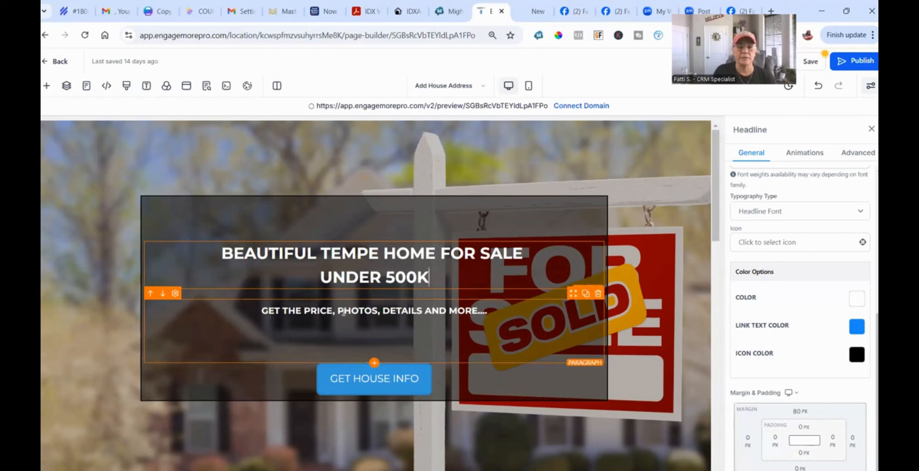
Step: Set the GET HOUSE INFO button's link action to Scroll to Element
click(381, 383)
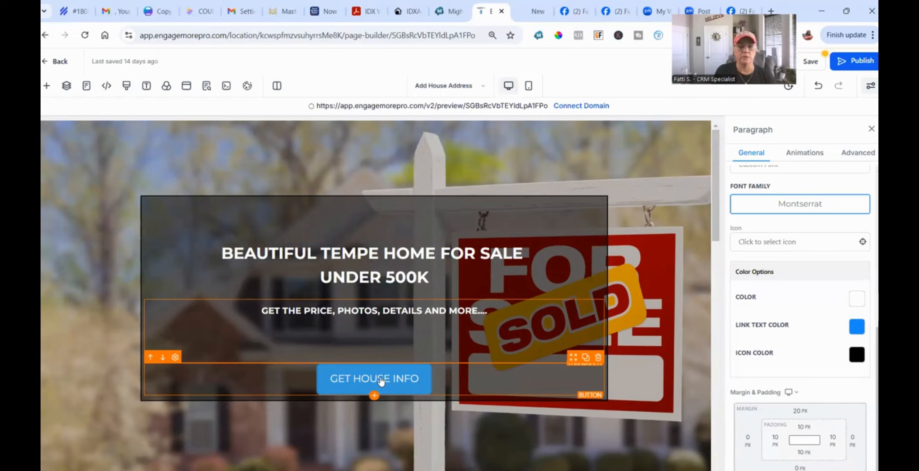
click(371, 383)
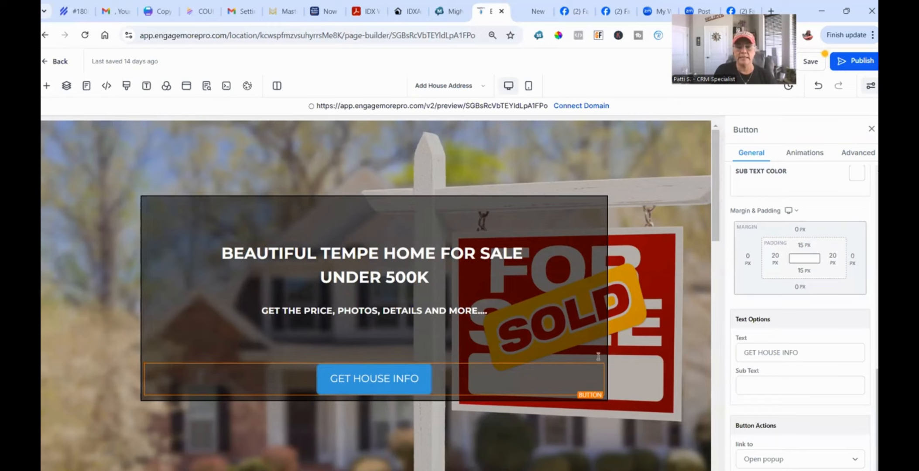
scroll(528, 403, down, 10)
scroll(585, 312, down, 5)
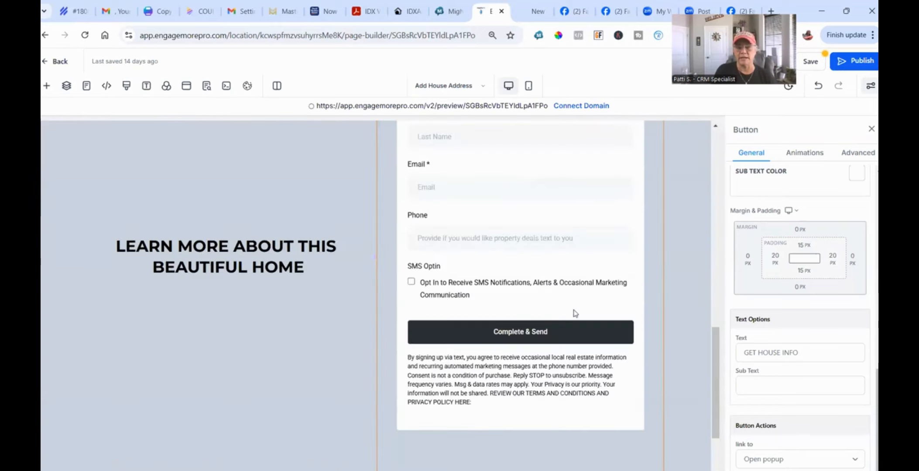
scroll(576, 311, up, 10)
scroll(384, 370, up, 3)
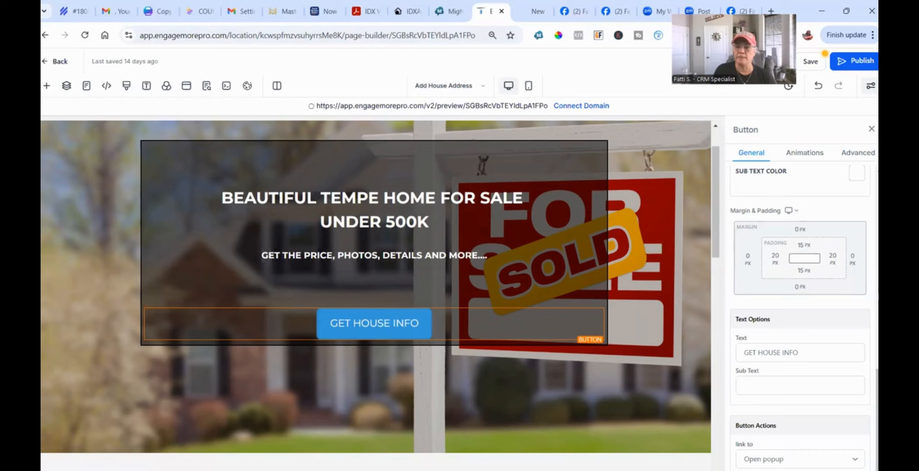
click(780, 460)
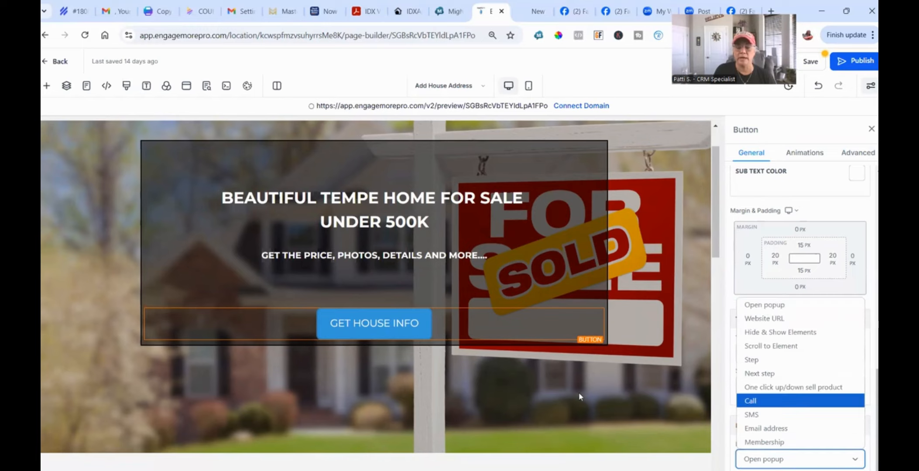
scroll(582, 393, down, 8)
scroll(848, 416, up, 3)
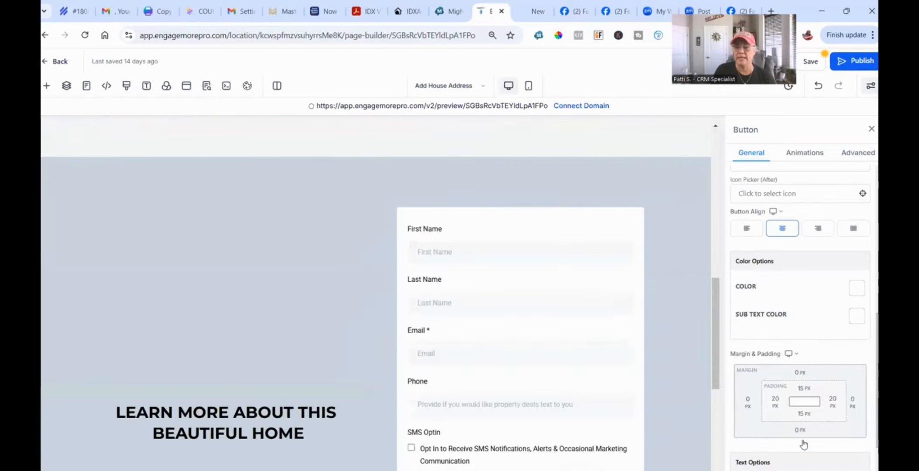
scroll(800, 458, down, 3)
click(799, 458)
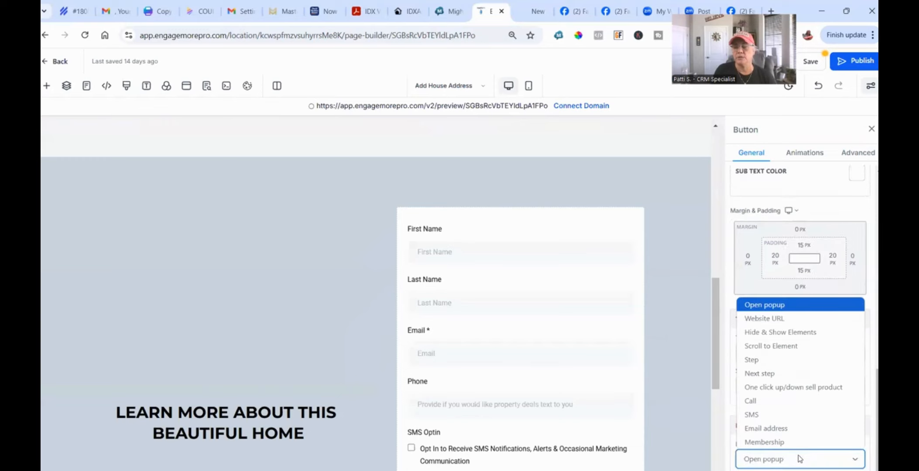
key(Escape)
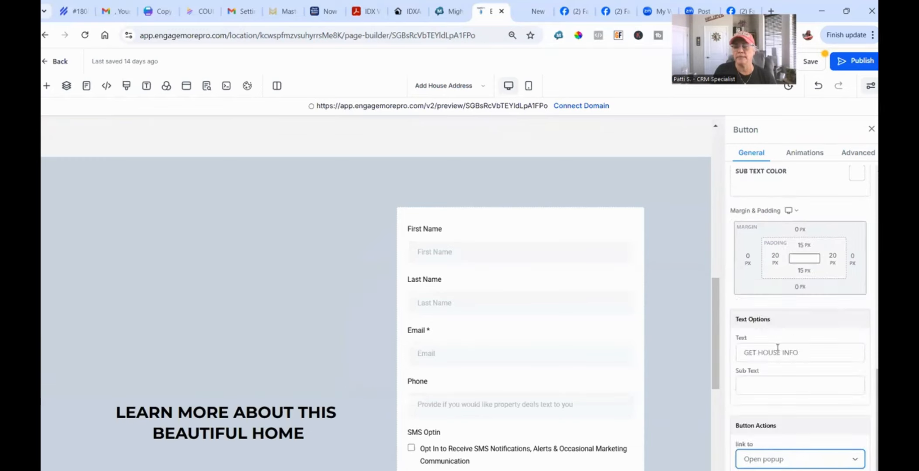
scroll(804, 458, down, 1)
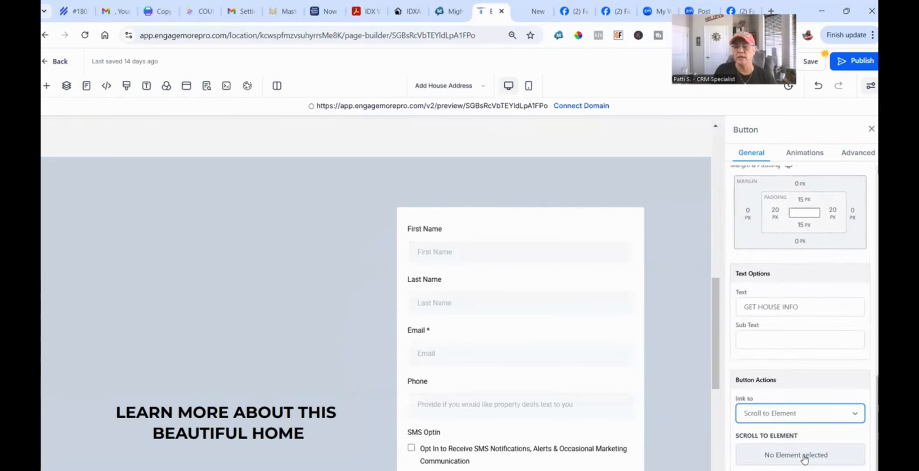
Step: Look through the button's scroll target options for an element matching the page's form section
click(804, 459)
scroll(794, 410, down, 2)
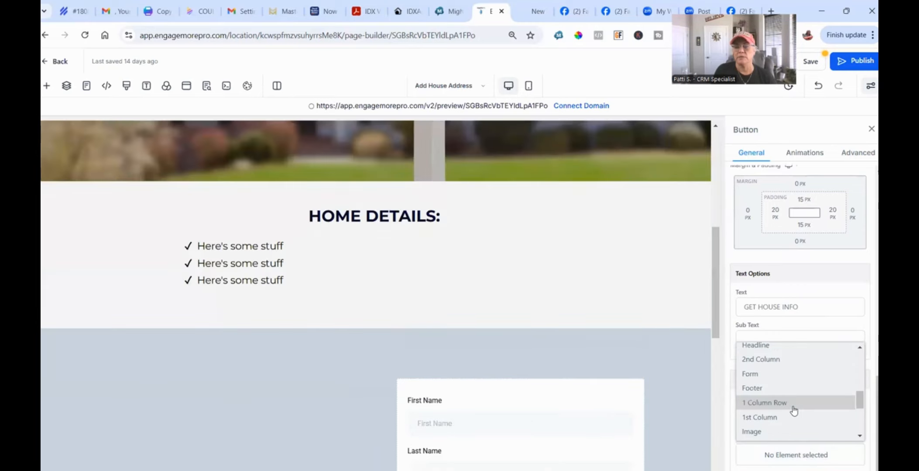
scroll(793, 410, down, 2)
scroll(793, 411, up, 2)
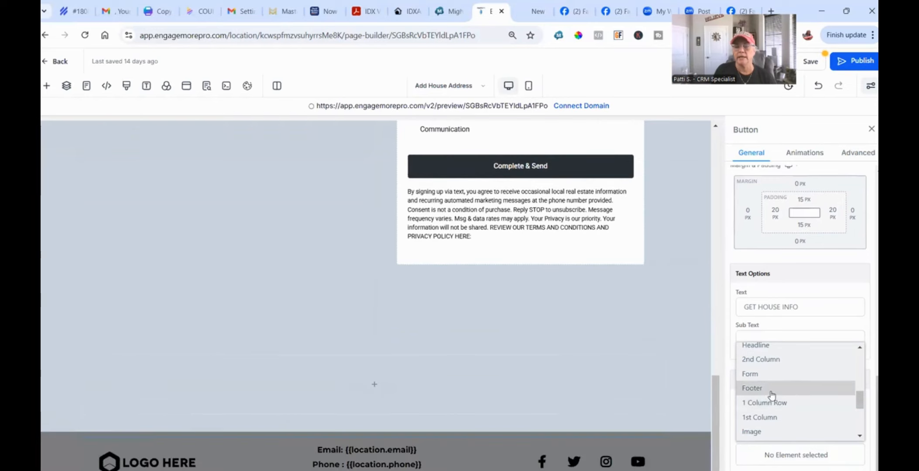
scroll(771, 393, down, 2)
scroll(634, 276, up, 5)
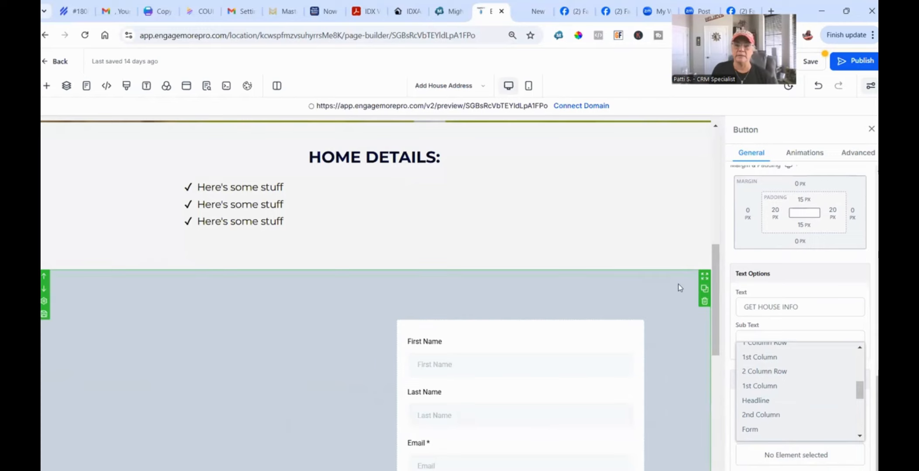
Step: Rename the section containing the contact form as "FORM SECTION"
click(679, 285)
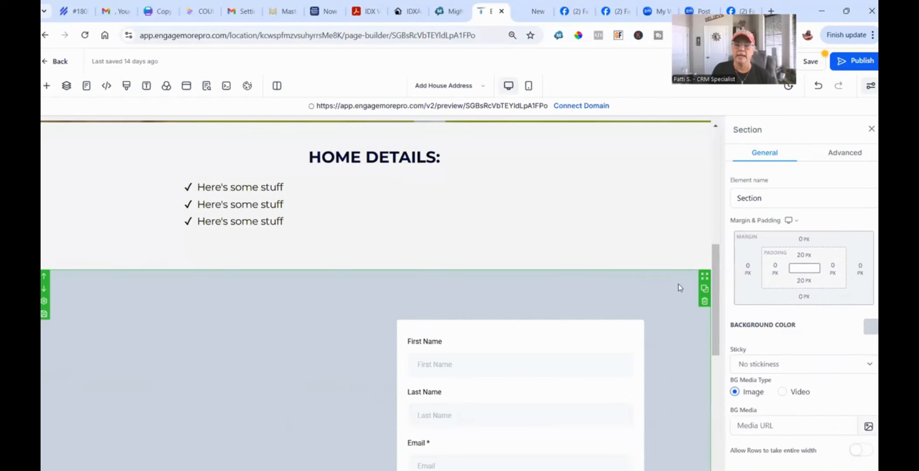
double_click(777, 199)
text(for)
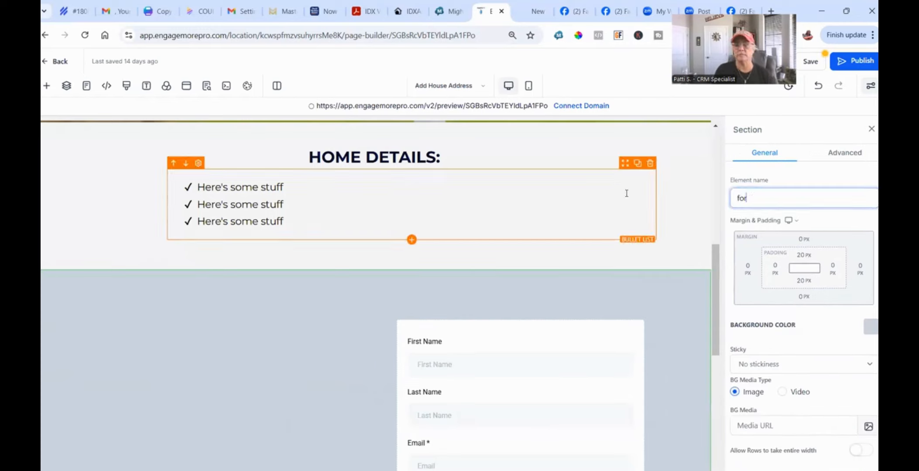
key(BackSpace)
key(BackSpace)
key(BackSpace)
text(for)
key(BackSpace)
key(BackSpace)
key(BackSpace)
text(FORM SECTION)
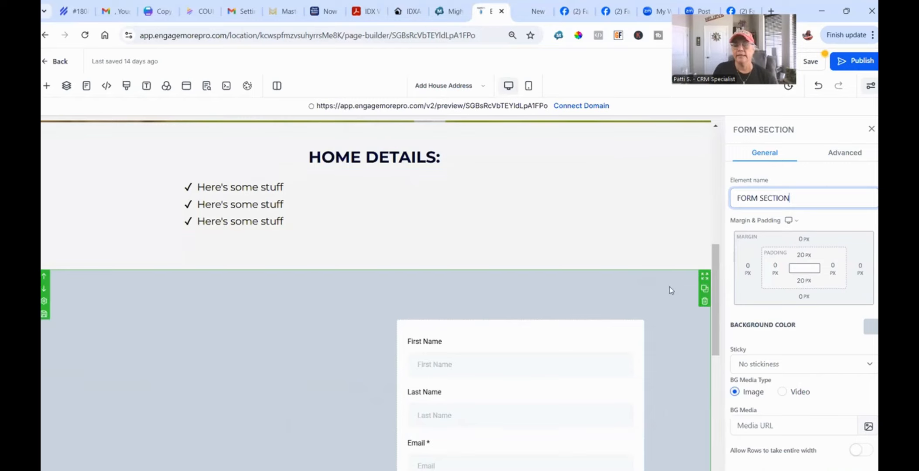
click(563, 243)
Step: Try a red background on the hero's GET HOUSE INFO button, and set it to the green Primary color
scroll(378, 414, up, 10)
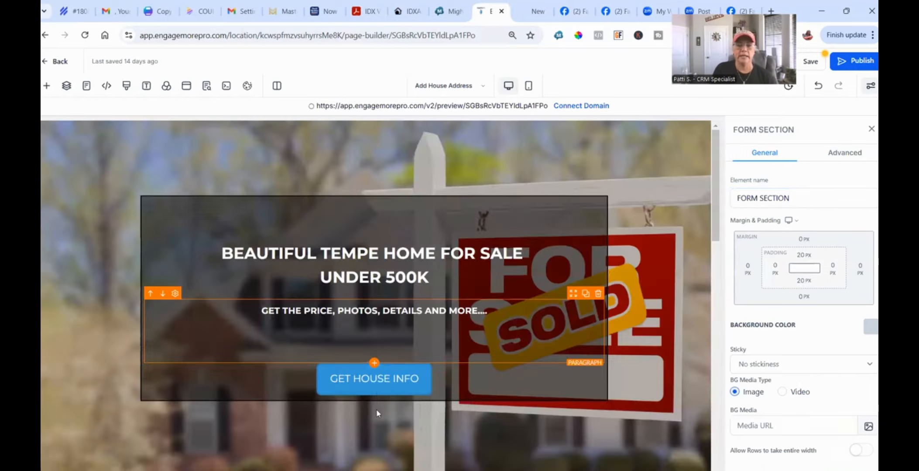
click(381, 381)
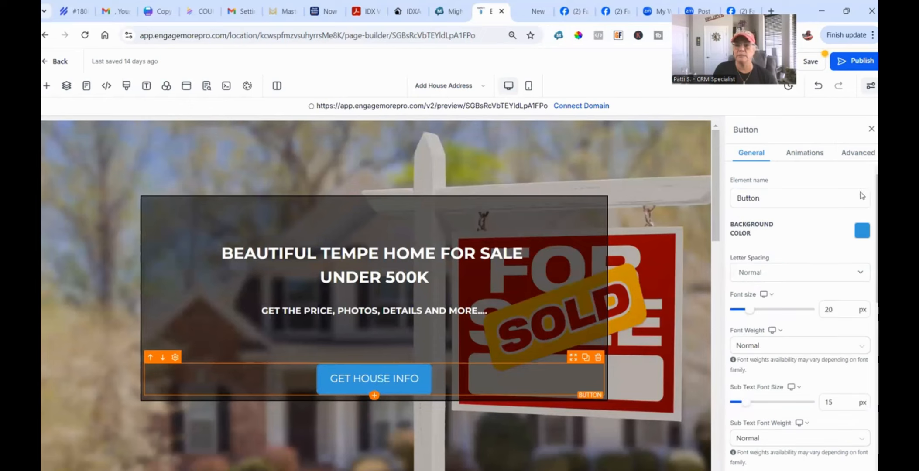
click(862, 231)
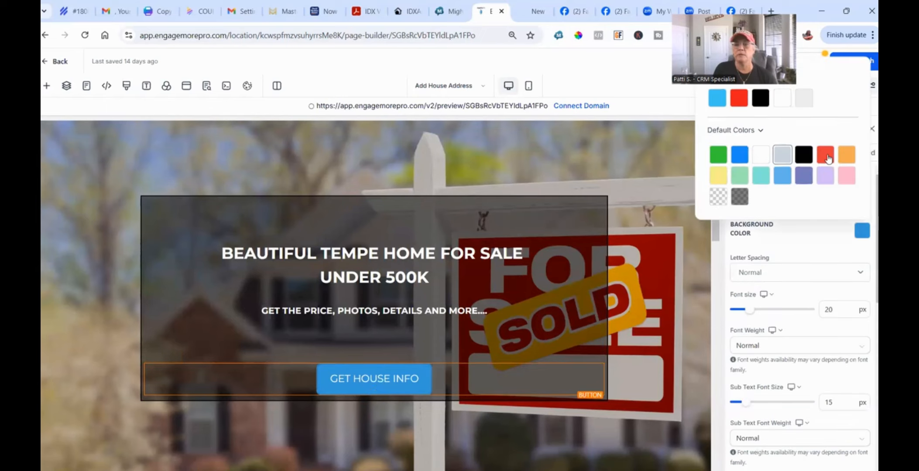
click(826, 157)
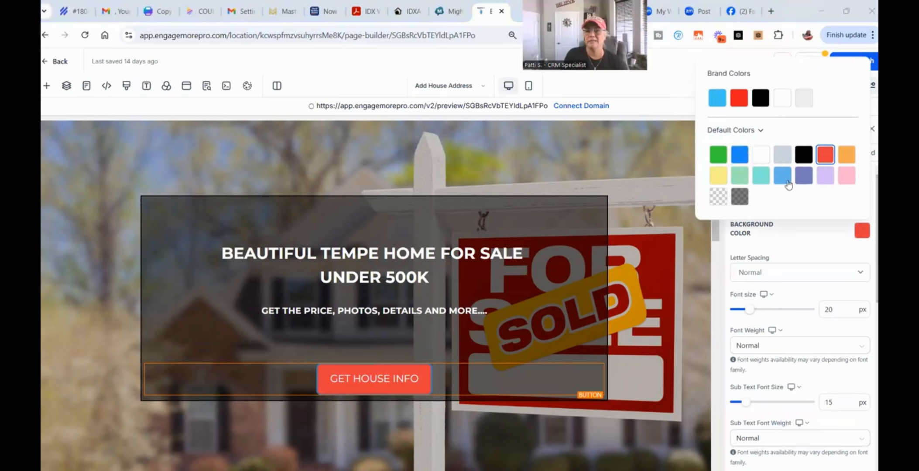
click(719, 154)
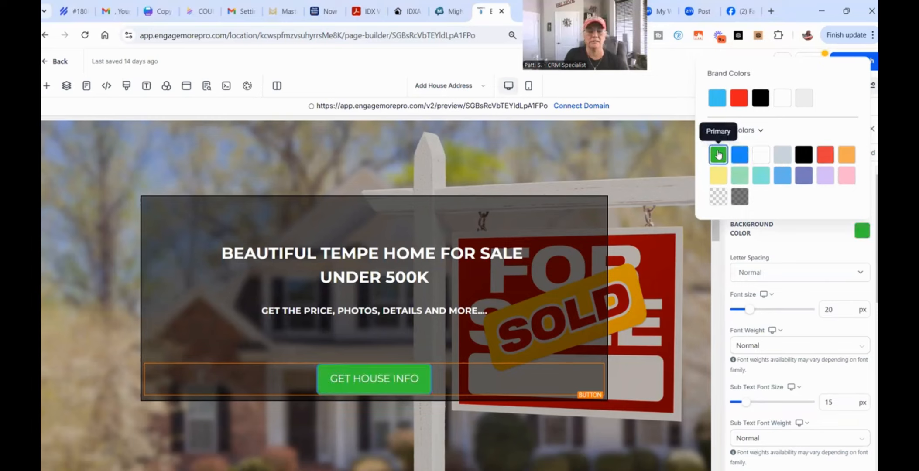
click(787, 251)
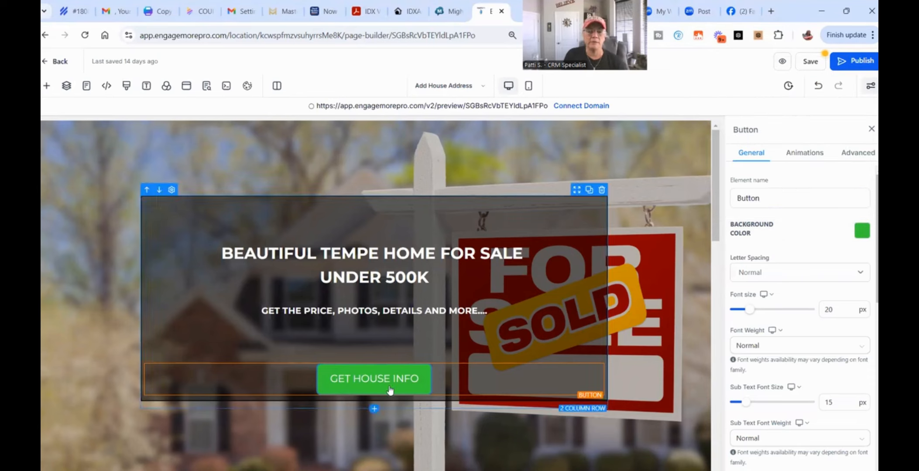
Step: Try the Bounce Down entrance animation on the GET HOUSE INFO button, and apply the infinite loop Bounce animation
click(801, 157)
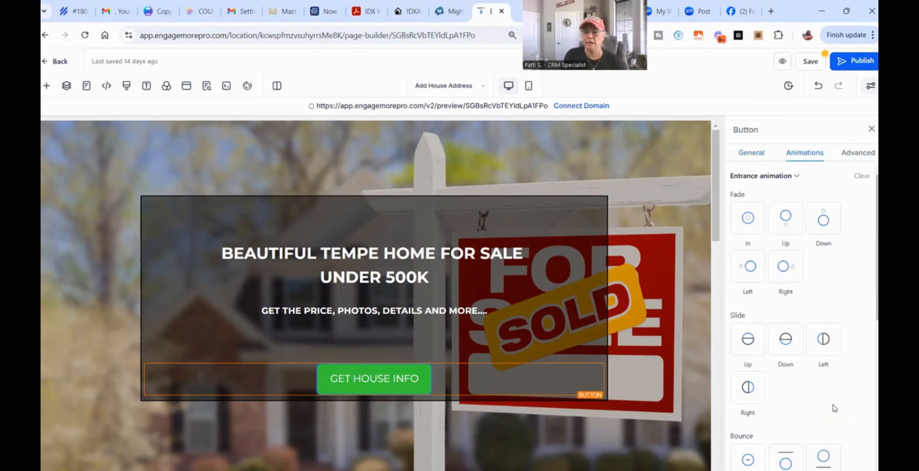
scroll(843, 435, down, 4)
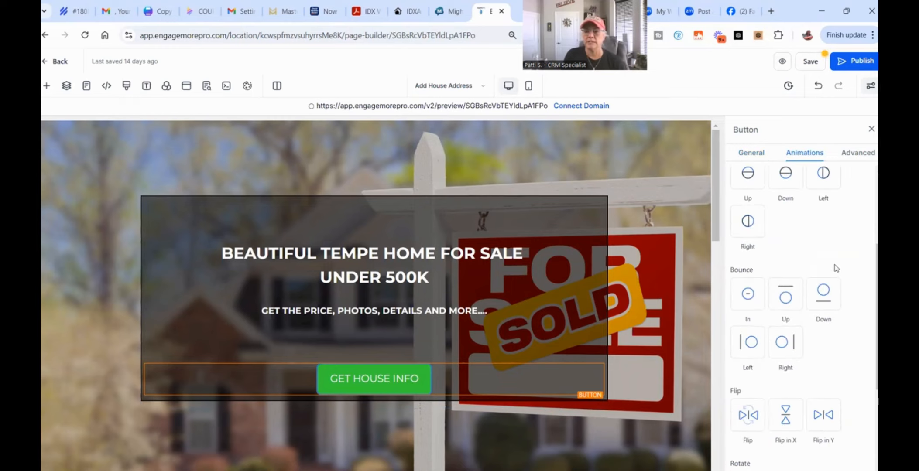
click(819, 293)
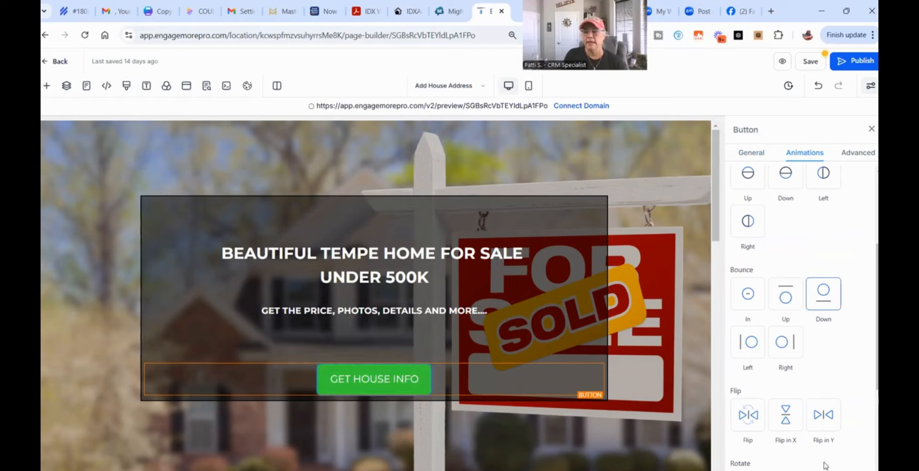
scroll(824, 450, down, 5)
click(826, 430)
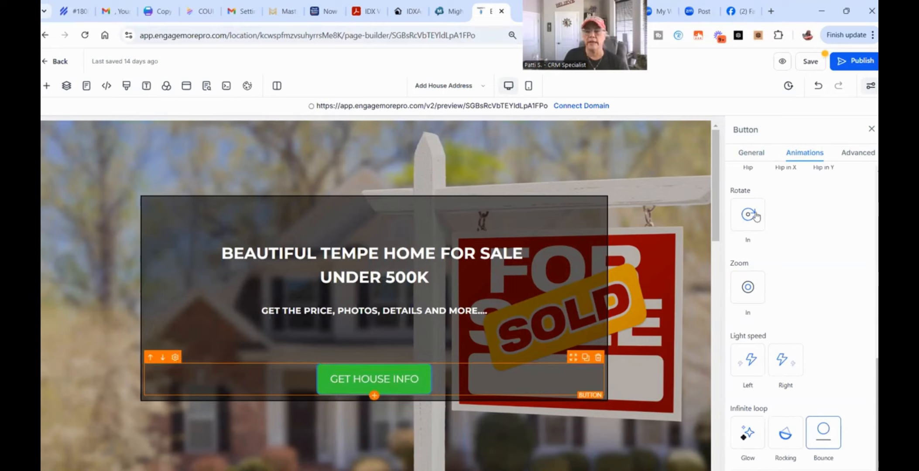
Step: Review the GET HOUSE INFO button's link action and scroll target in its general settings
click(753, 157)
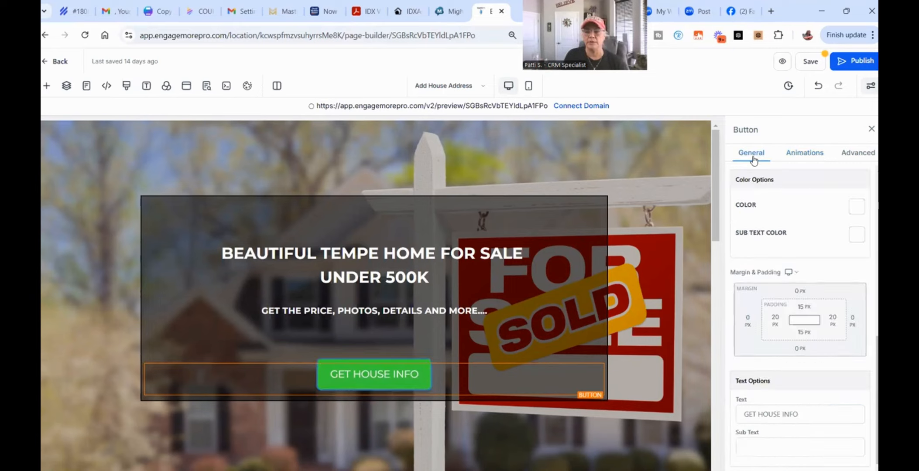
scroll(784, 447, down, 3)
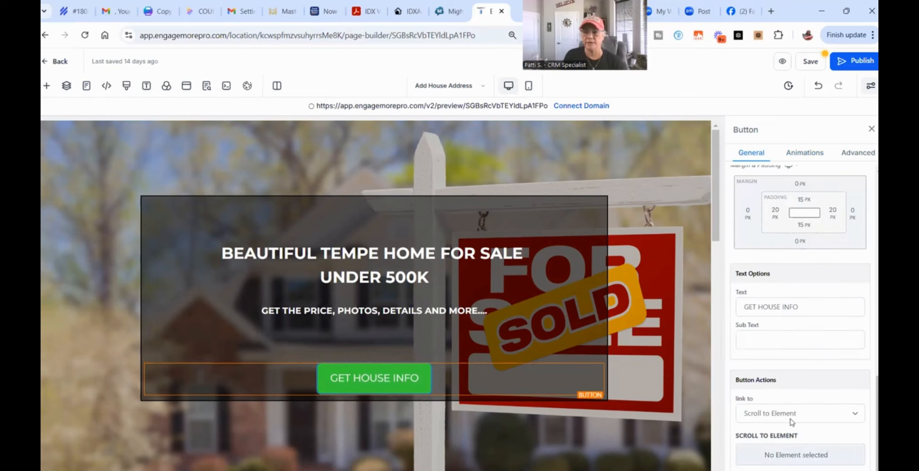
scroll(804, 359, up, 8)
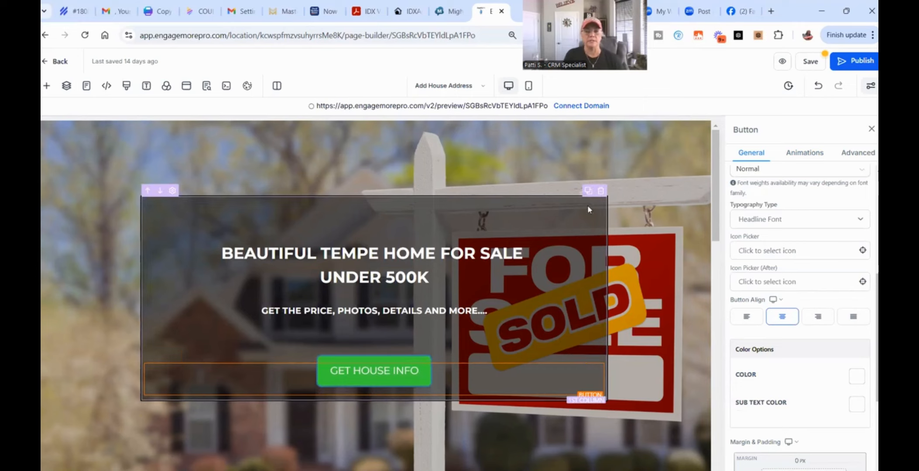
Step: Review the hero headline and the placeholder bullet list in the HOME DETAILS section
click(431, 276)
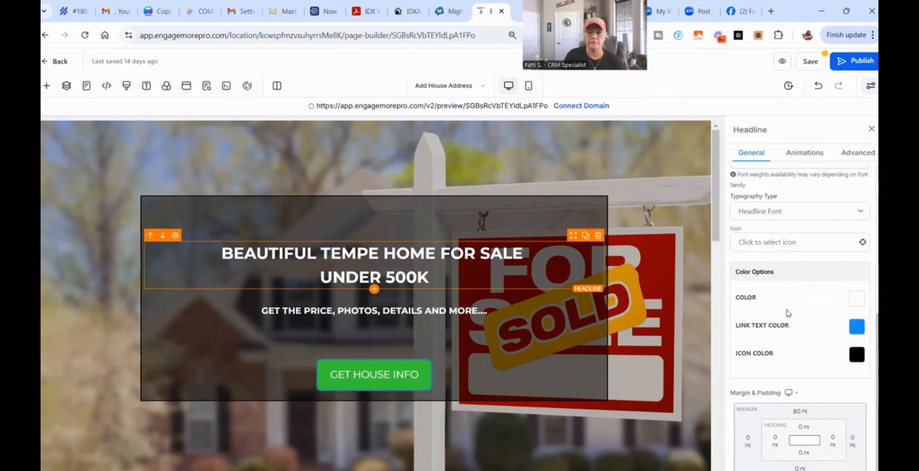
scroll(598, 331, down, 5)
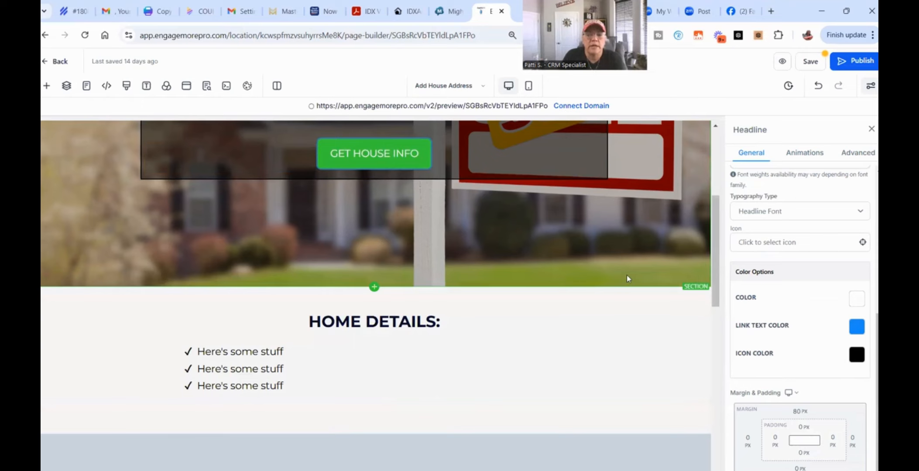
scroll(627, 274, up, 3)
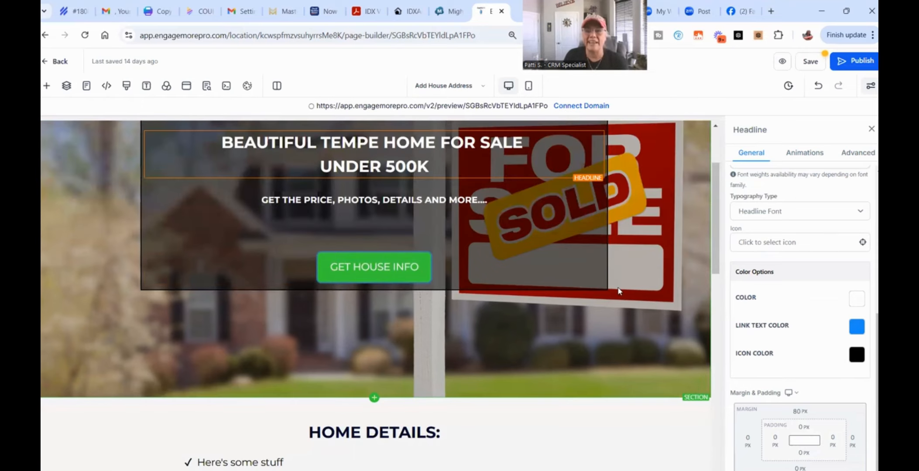
scroll(603, 284, down, 2)
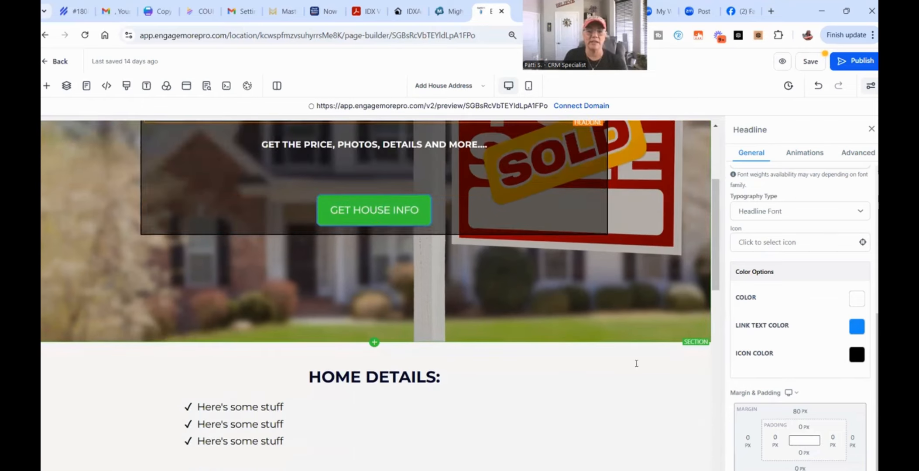
scroll(223, 398, down, 2)
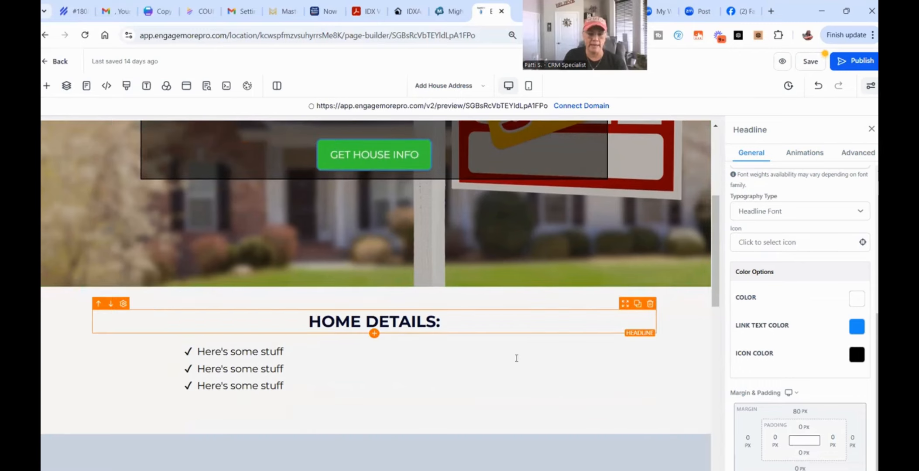
click(398, 351)
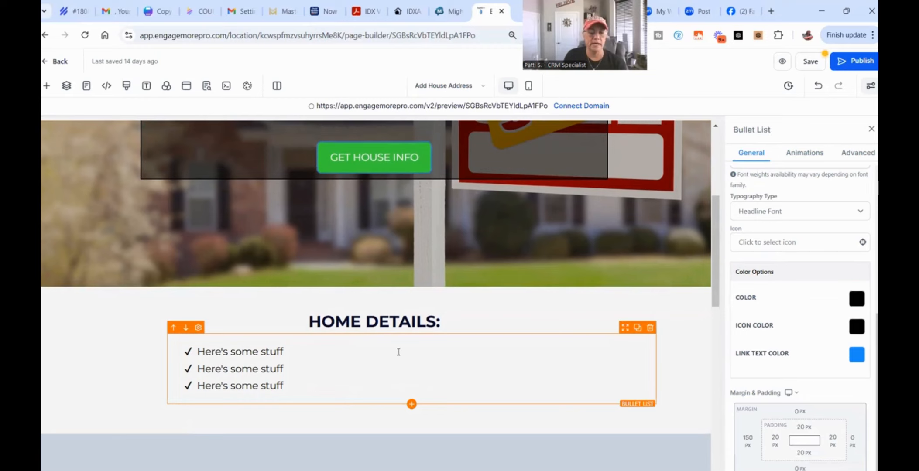
triple_click(464, 358)
click(463, 352)
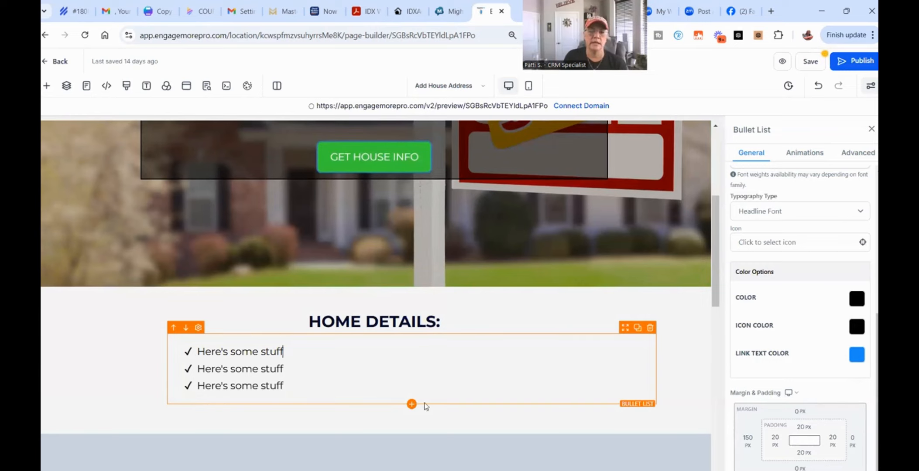
click(412, 405)
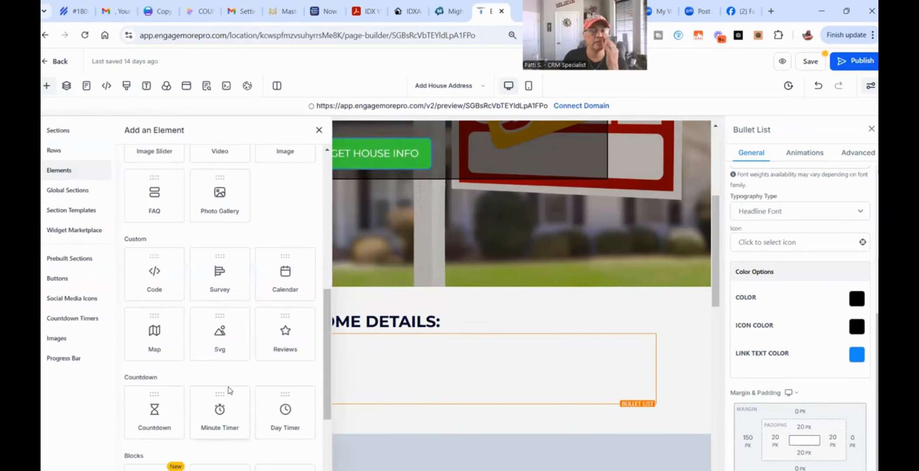
scroll(236, 395, down, 4)
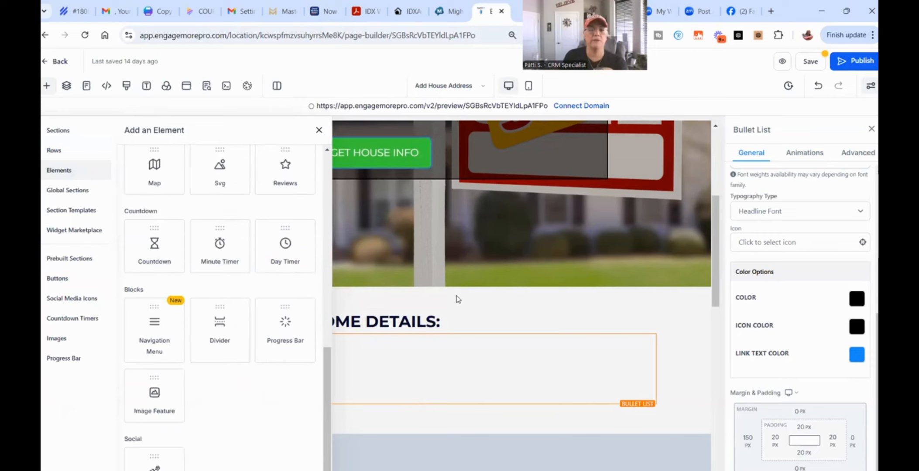
click(318, 129)
Step: Set the GET HOUSE INFO button's Scroll to Element target to FORM SECTION
scroll(536, 249, up, 4)
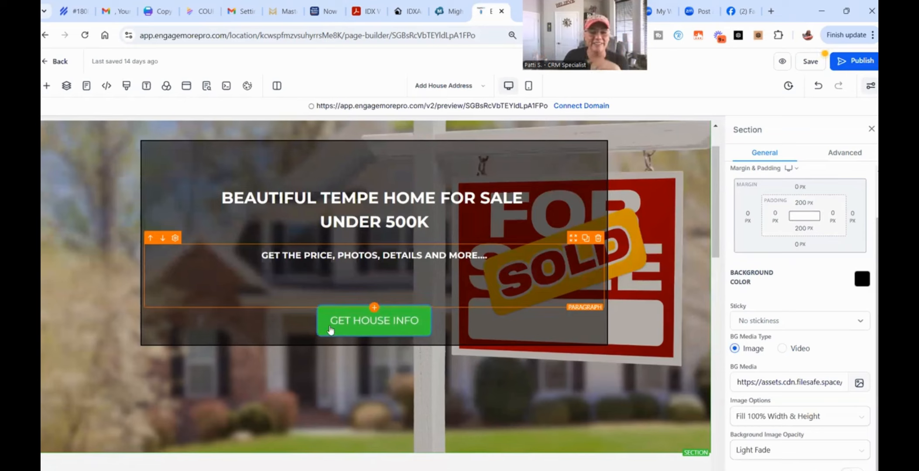
click(381, 320)
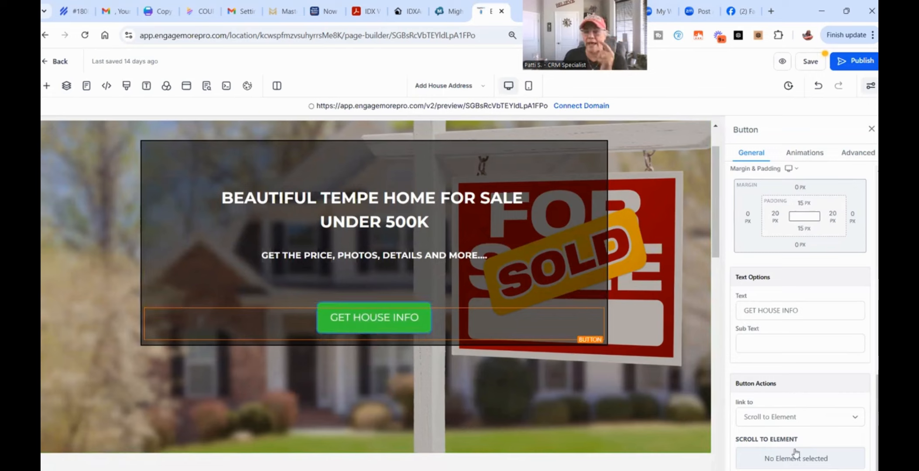
click(783, 415)
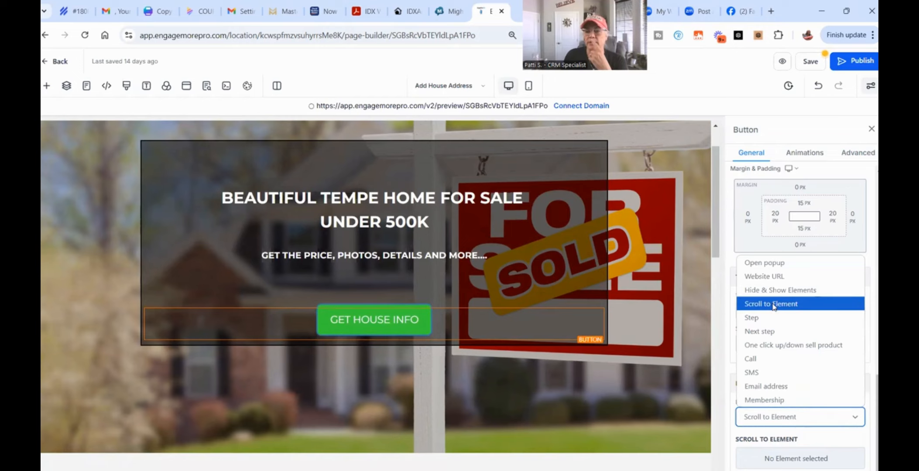
click(783, 463)
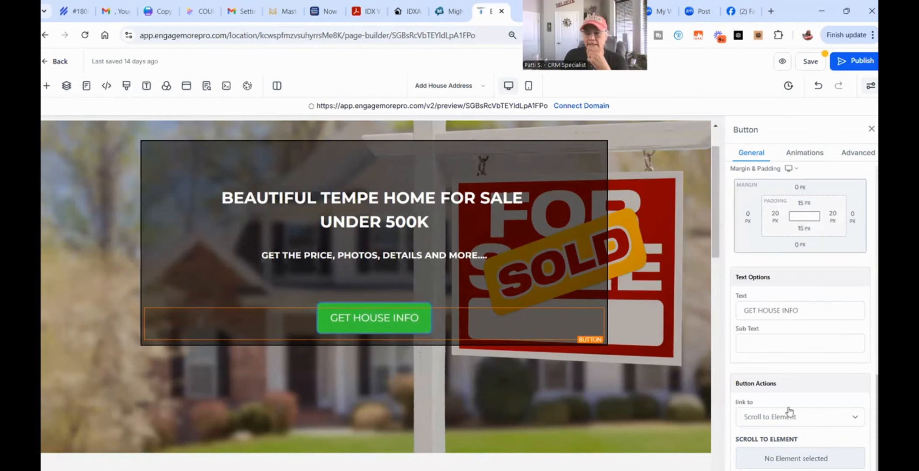
scroll(799, 418, down, 3)
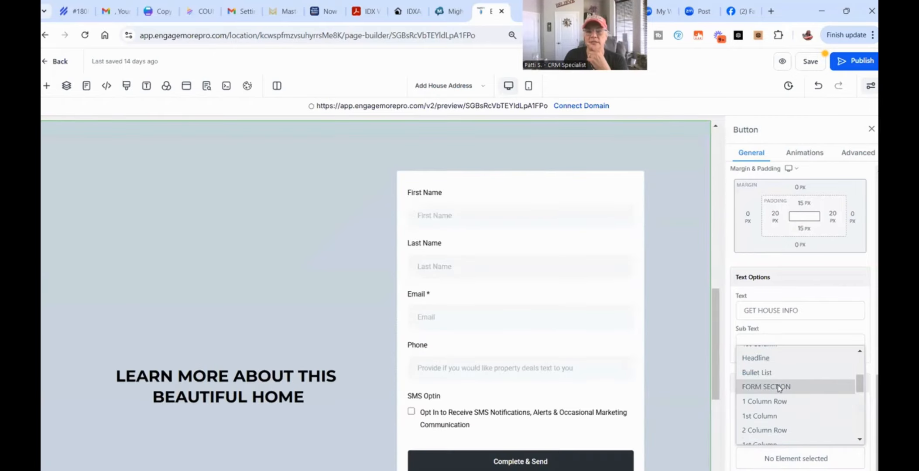
click(779, 388)
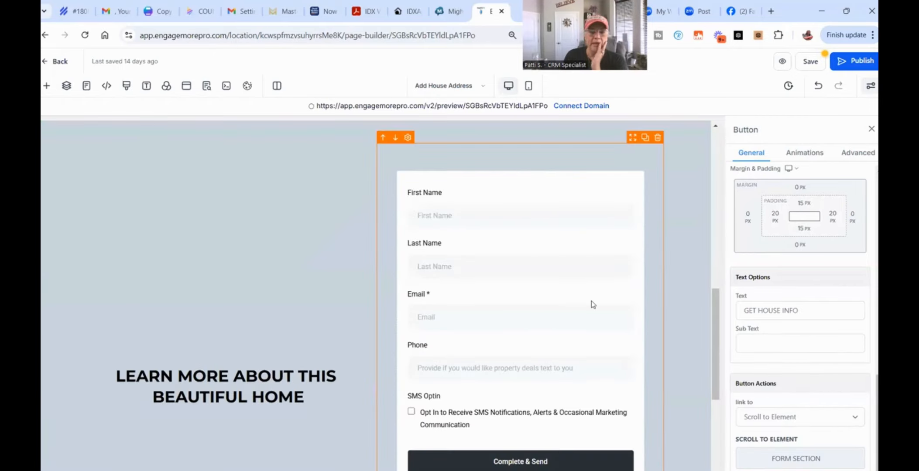
Step: Add a second bullet list element directly below the existing bullet list in the HOME DETAILS section
scroll(281, 213, up, 5)
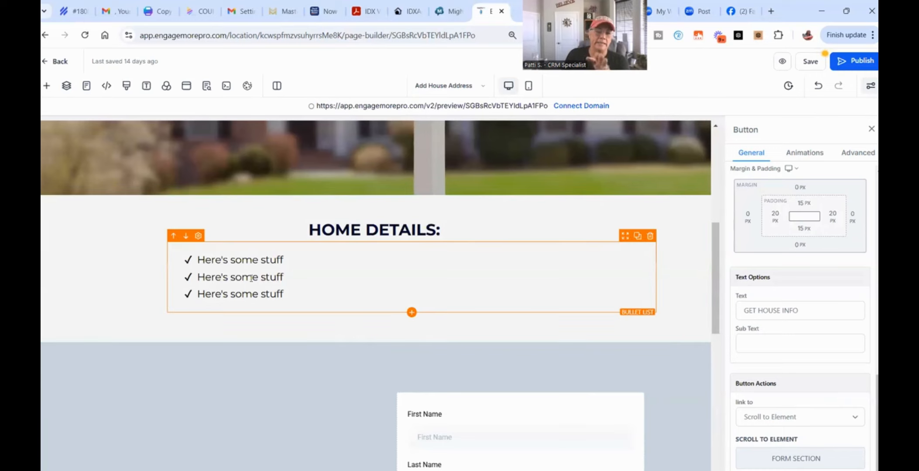
click(201, 262)
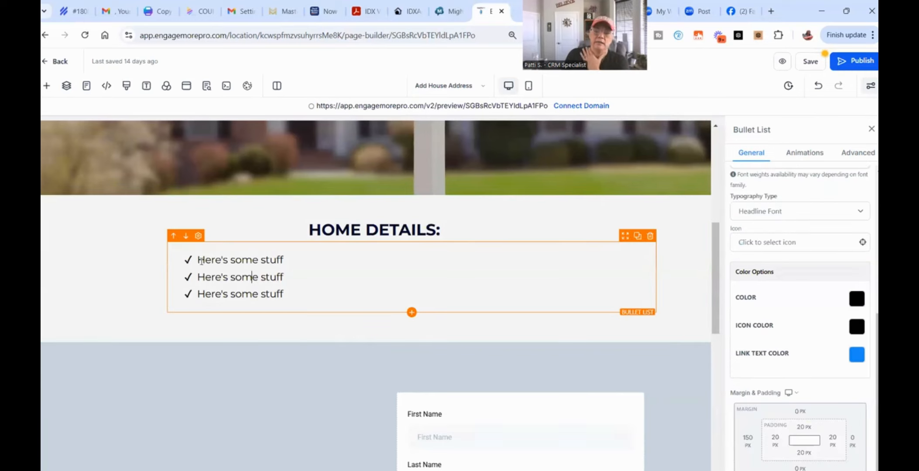
click(379, 287)
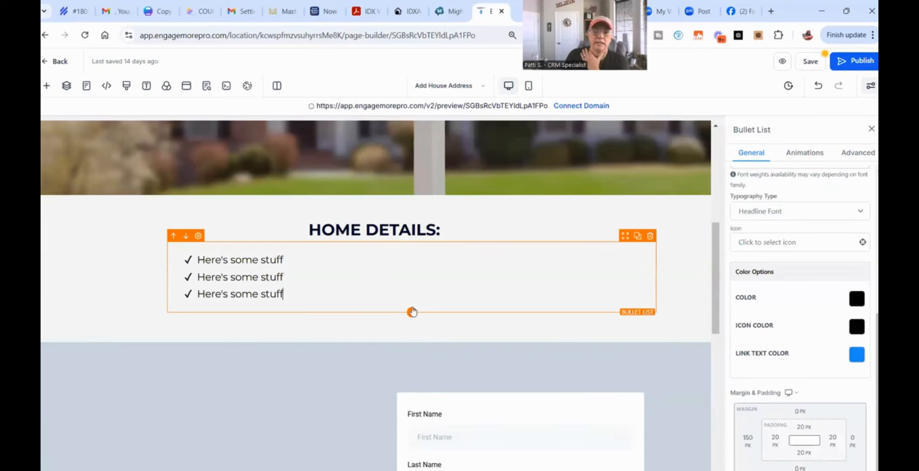
click(411, 312)
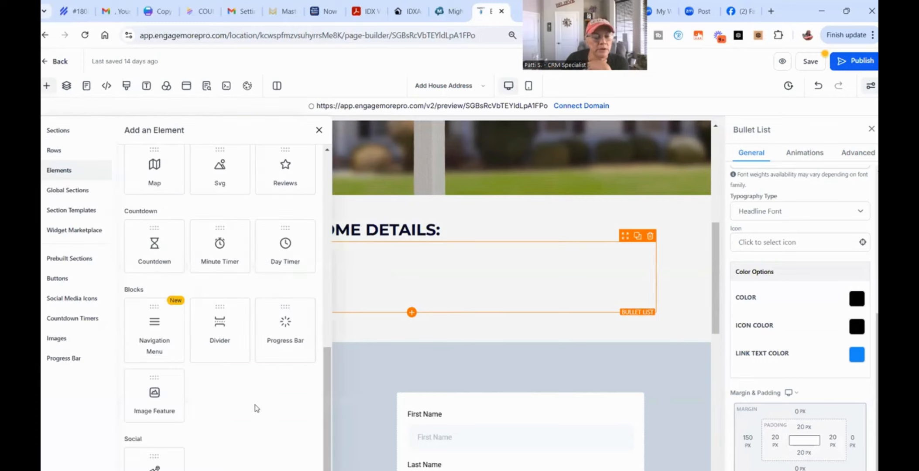
scroll(255, 406, down, 2)
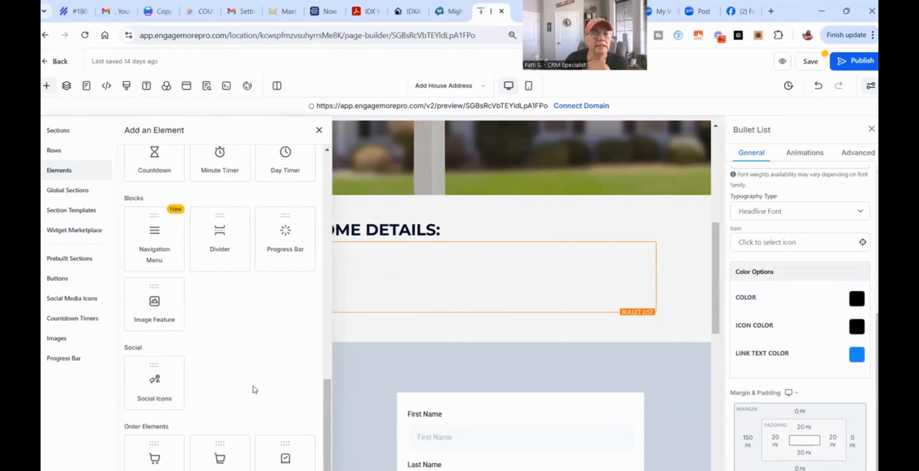
scroll(255, 389, up, 5)
scroll(250, 380, up, 8)
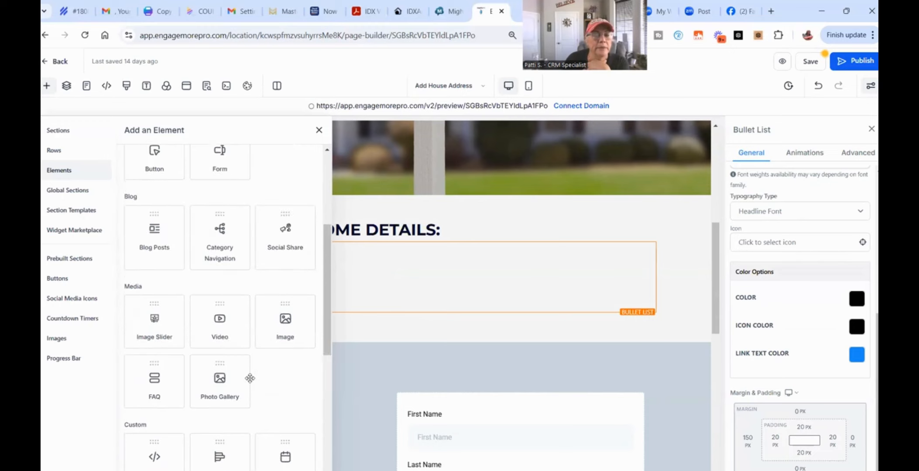
scroll(252, 375, up, 2)
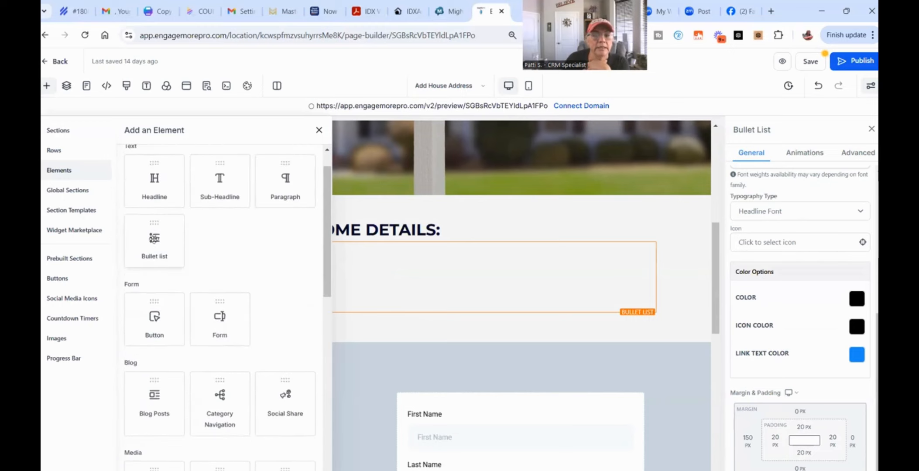
click(154, 239)
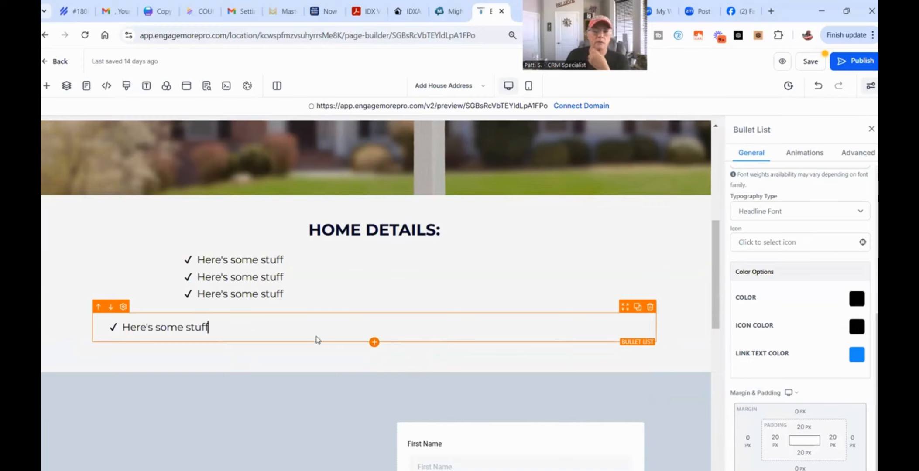
Step: Add two placeholder items to the new bullet list, reading "AS;LKDJF;ALSKDJFJ;L" and ";ASLDKFJA;LSKDJF"
click(856, 158)
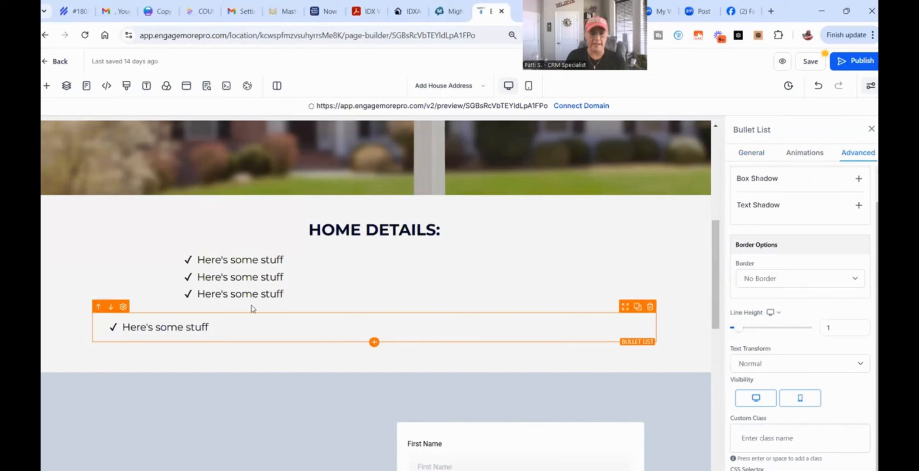
key(Return)
text(AS)
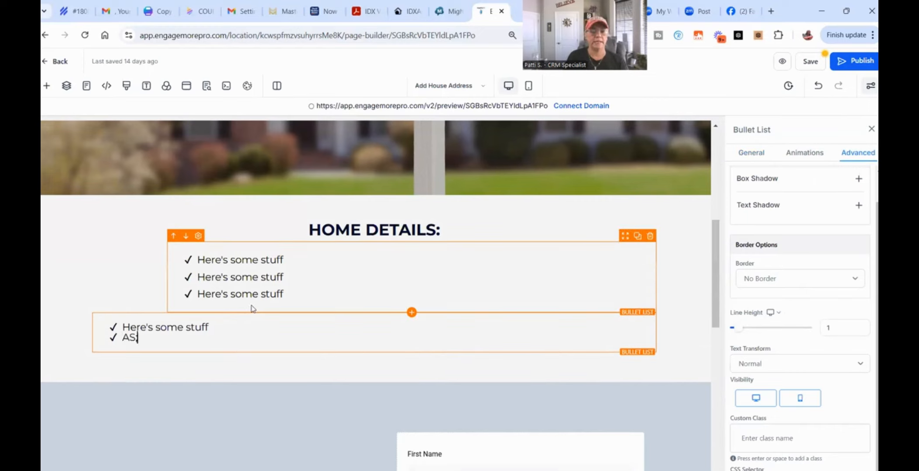
text(;LKDJF;ALSKDJFJ;L)
key(Return)
text(;ASLDKFJA;LSKDJF)
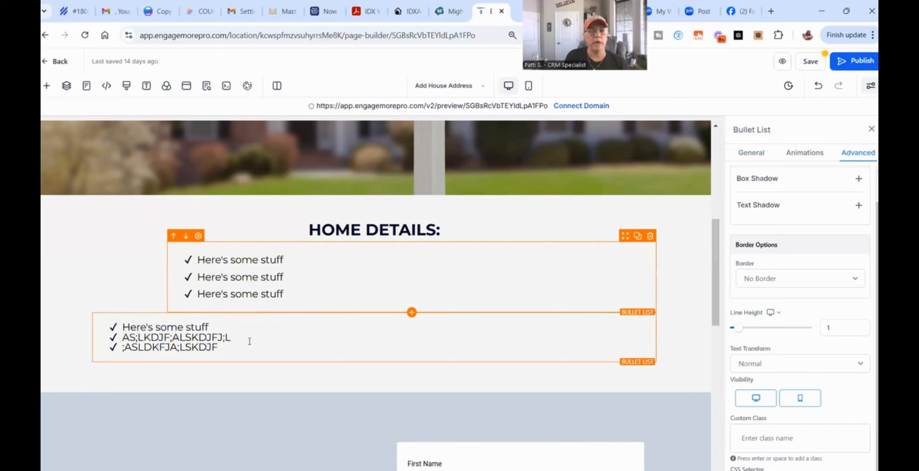
Step: Check the original bullet list's line height, set the new list's line height to 1.5, and delete the new list
click(402, 266)
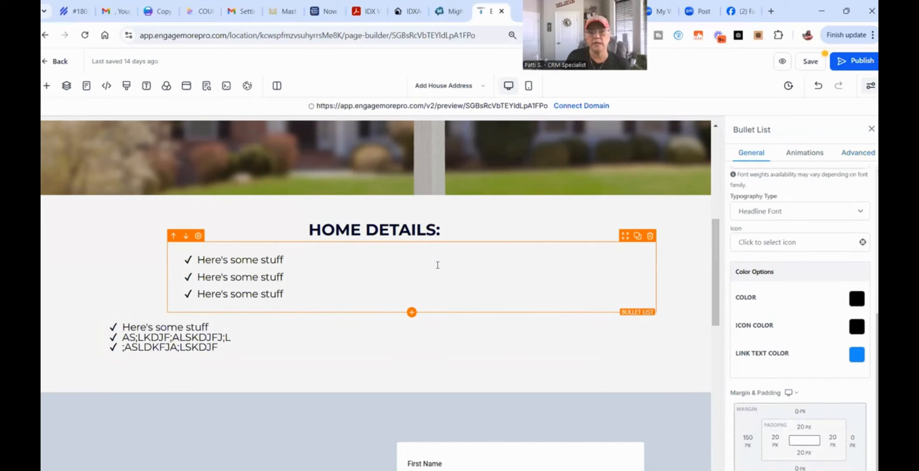
click(844, 154)
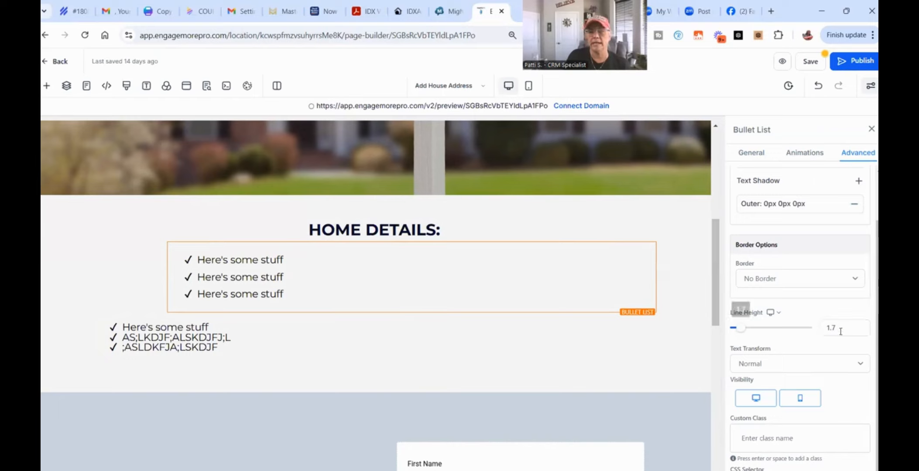
click(230, 337)
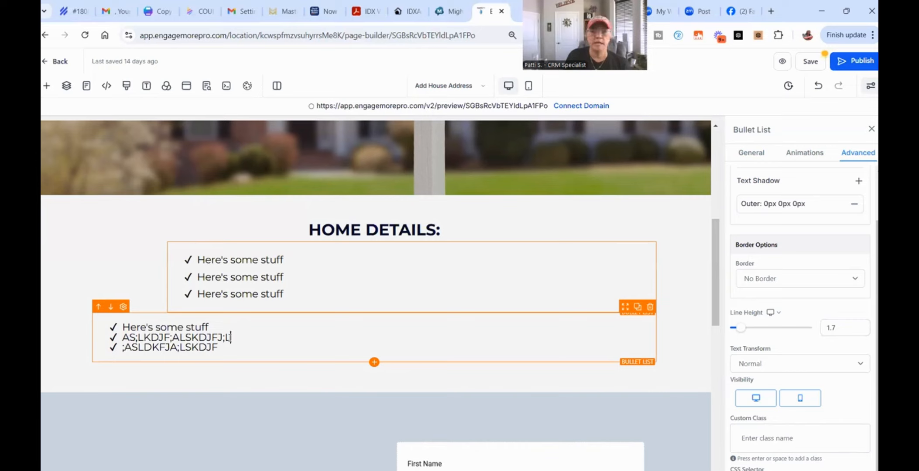
click(858, 153)
click(837, 327)
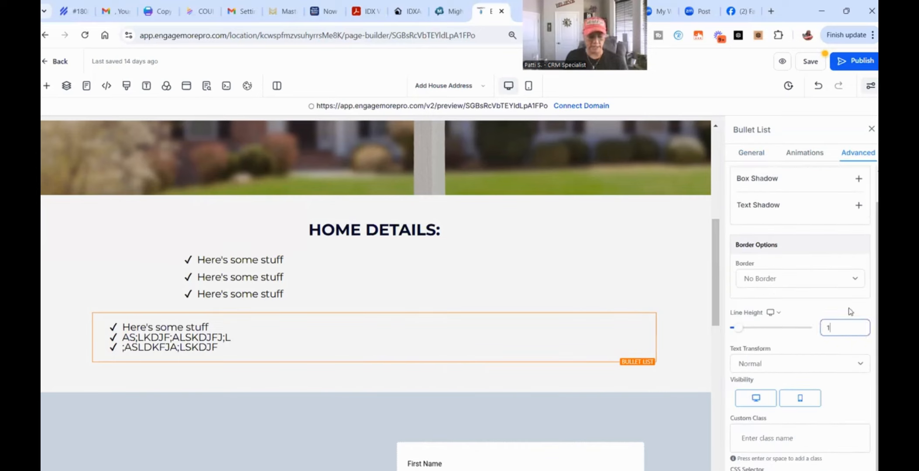
text(.)
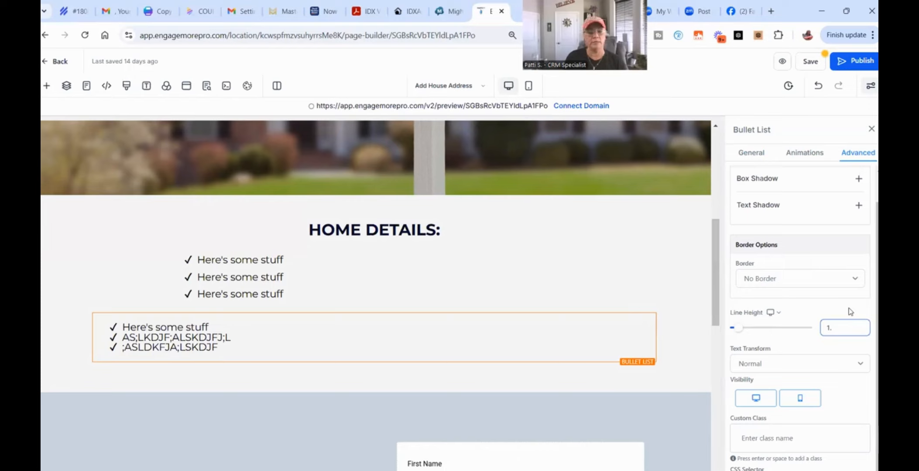
text(5)
key(Tab)
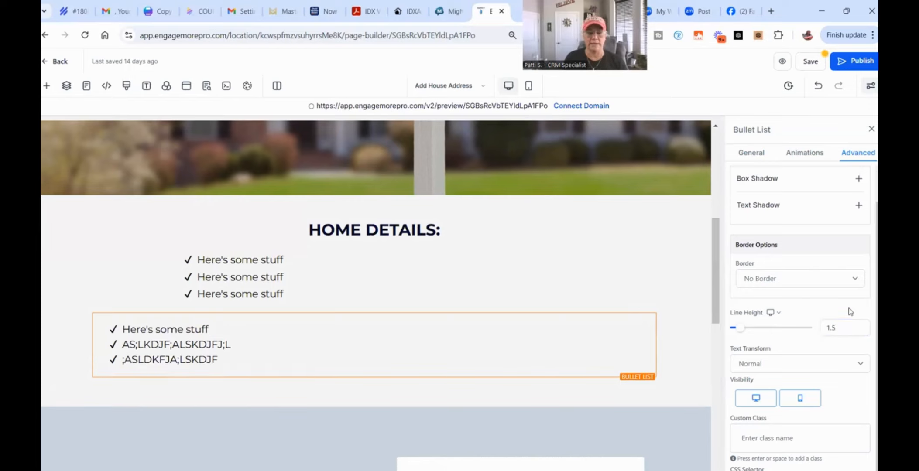
click(650, 307)
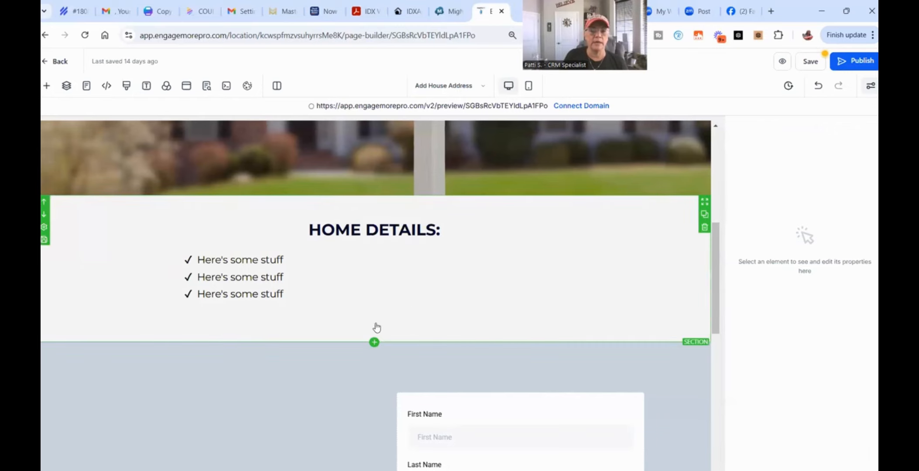
Step: Insert a 3 Column row beneath the row holding the HOME DETAILS bullet list
click(375, 325)
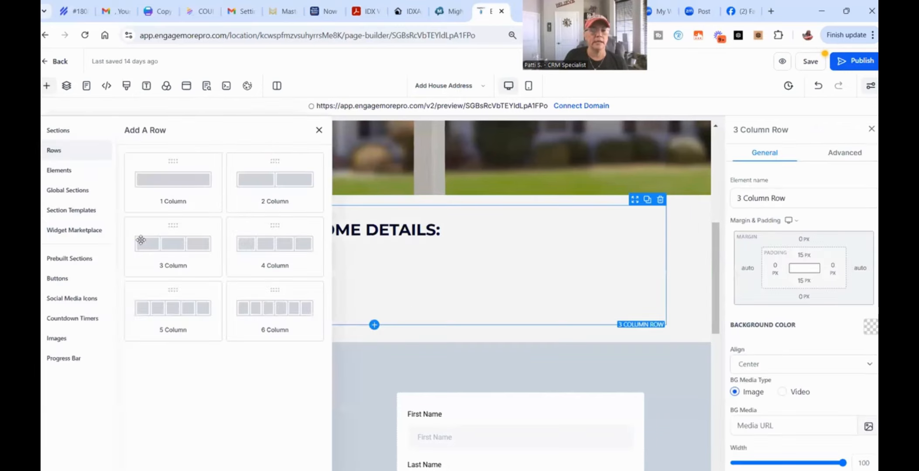
click(188, 252)
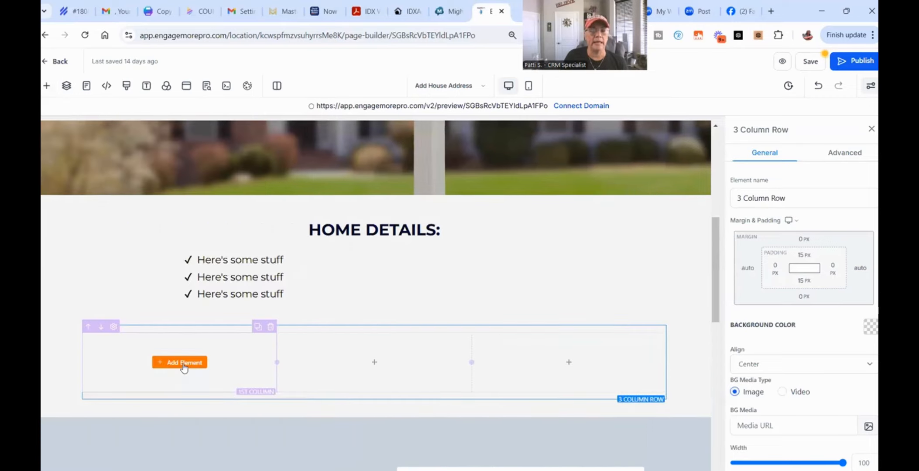
Step: Add an Image element to the first column of the new three-column row under HOME DETAILS
click(182, 362)
scroll(262, 393, down, 2)
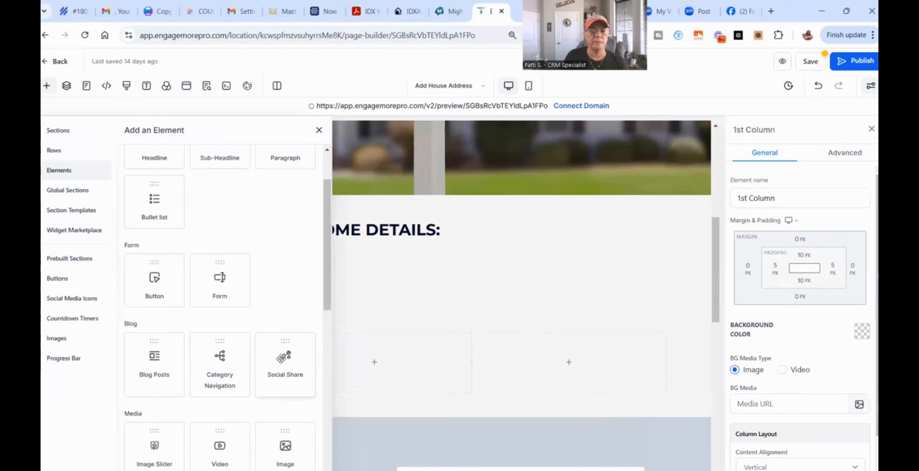
click(282, 359)
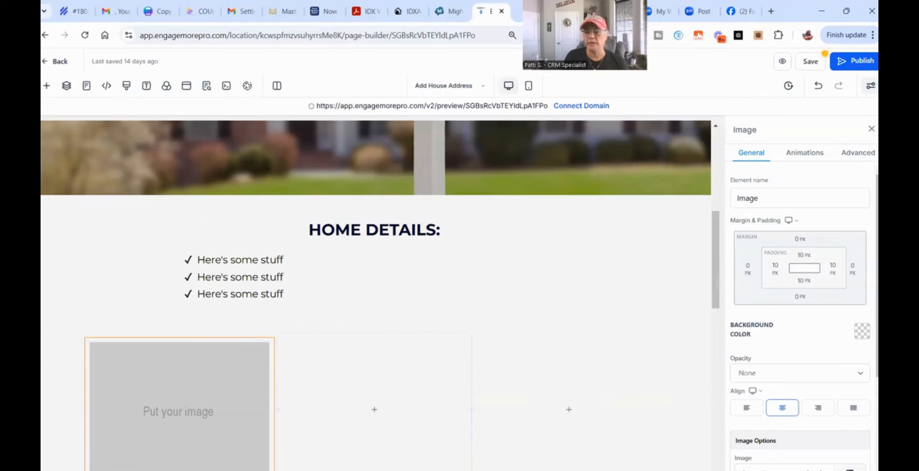
Step: Browse the media storage and assign the vineyard photo "McQuality Designs & Services, LLC-6154.jpg" to the first-column image
click(850, 469)
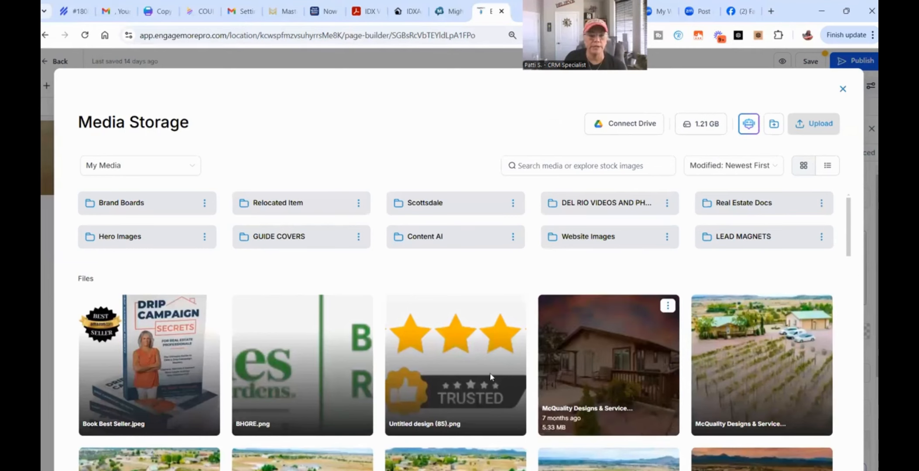
scroll(698, 332, down, 4)
scroll(758, 353, down, 4)
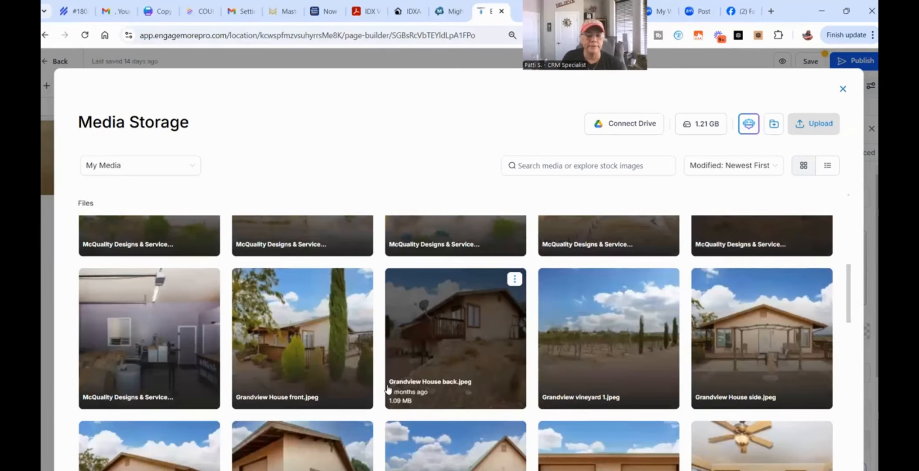
scroll(639, 360, down, 4)
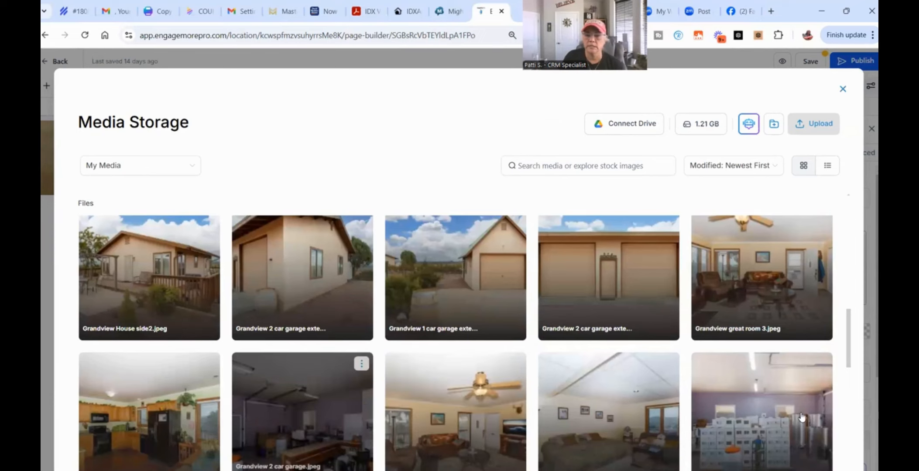
scroll(609, 410, up, 3)
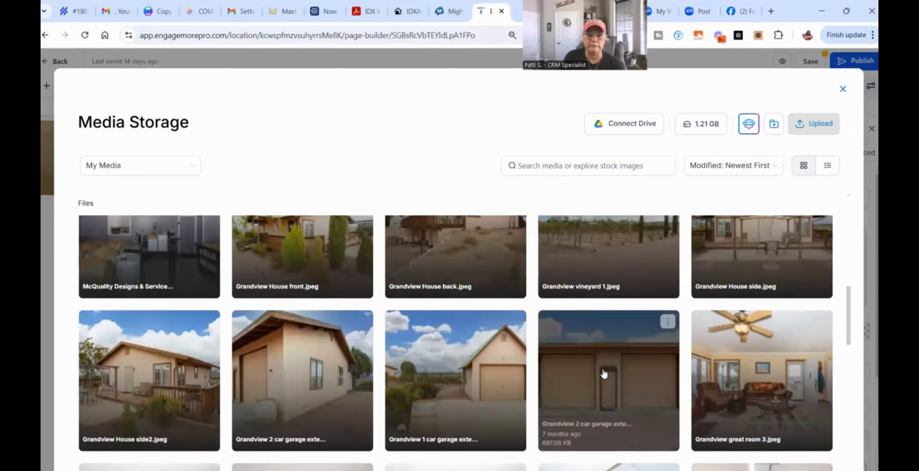
scroll(640, 375, down, 10)
scroll(559, 310, down, 1)
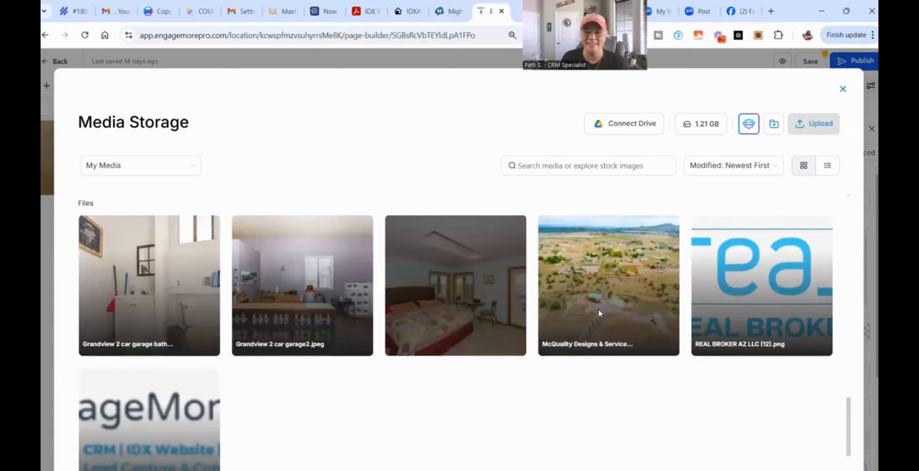
scroll(600, 312, up, 5)
scroll(697, 331, up, 10)
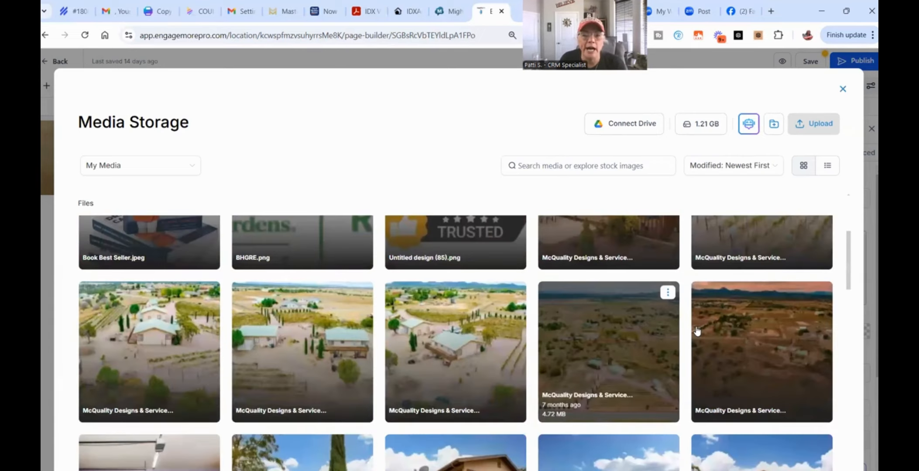
scroll(697, 330, up, 5)
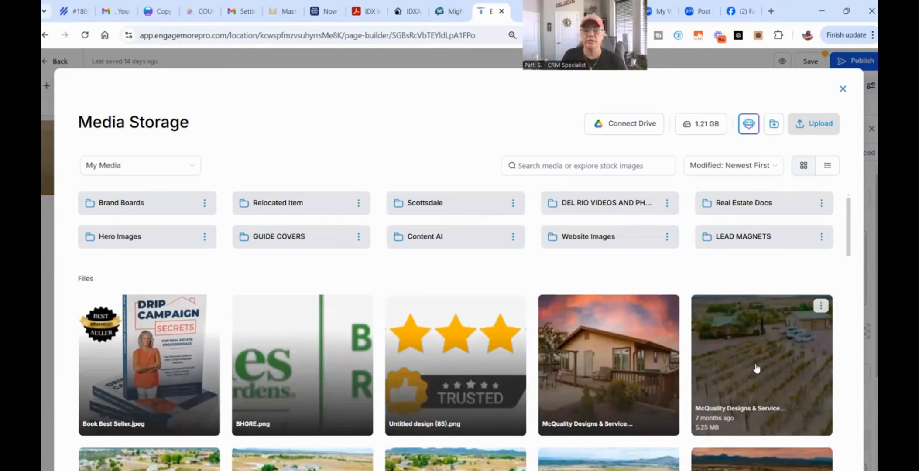
click(756, 363)
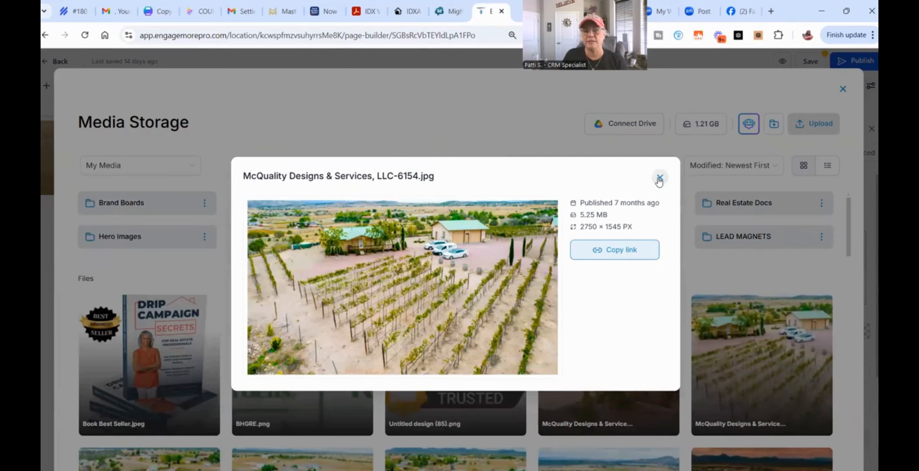
click(660, 177)
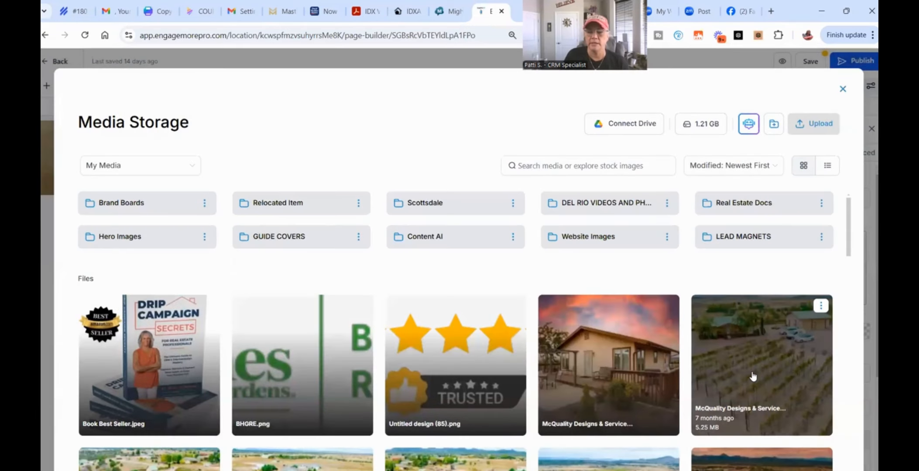
click(761, 369)
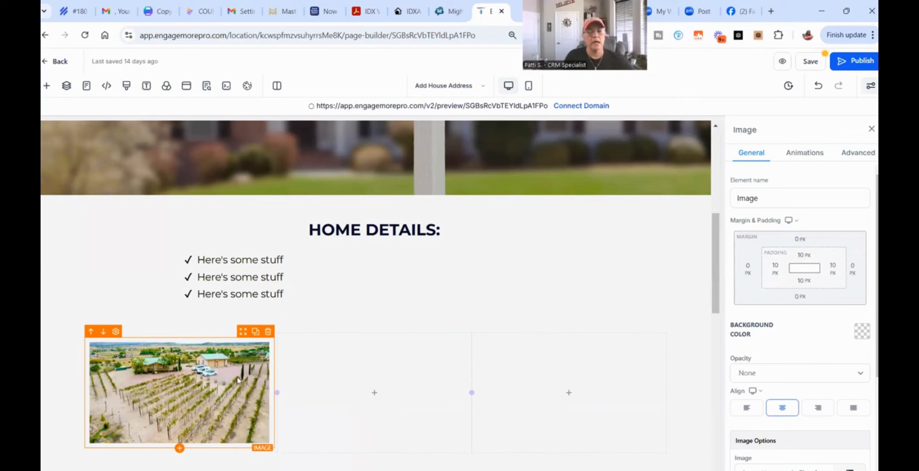
Step: Give the vineyard image an outer box shadow of 2px 2px 2px 0px and set its image radius to Round Corners
scroll(223, 276, down, 3)
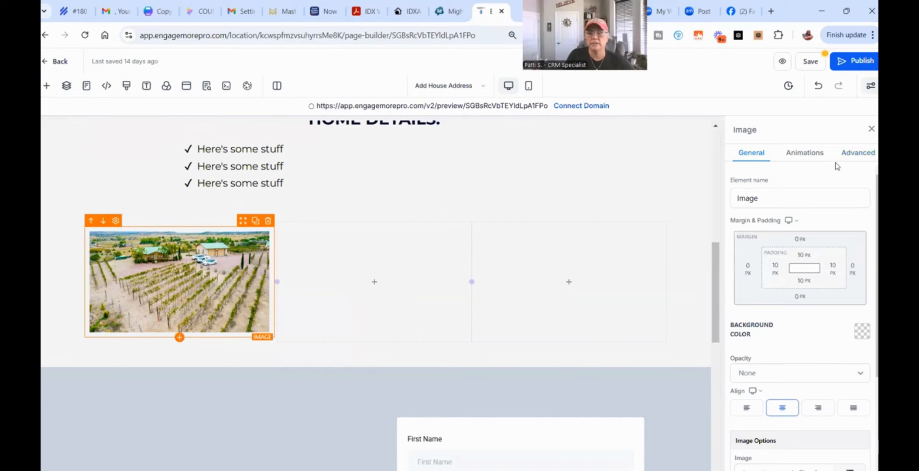
click(847, 156)
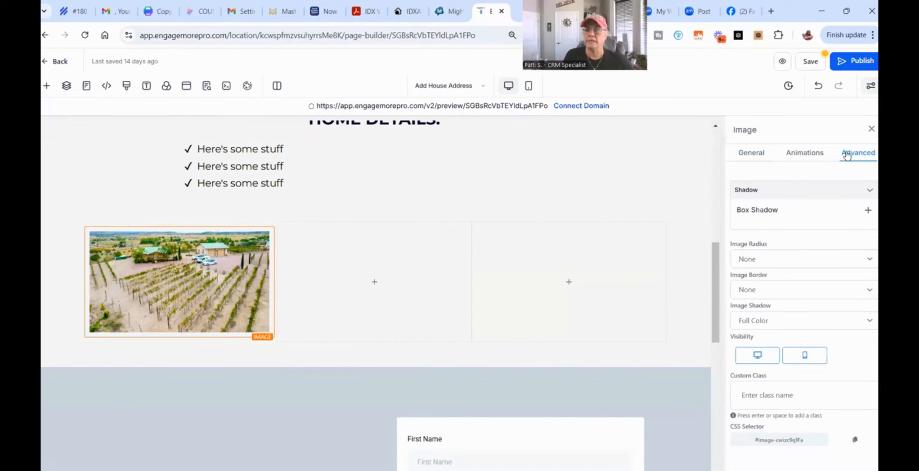
click(868, 210)
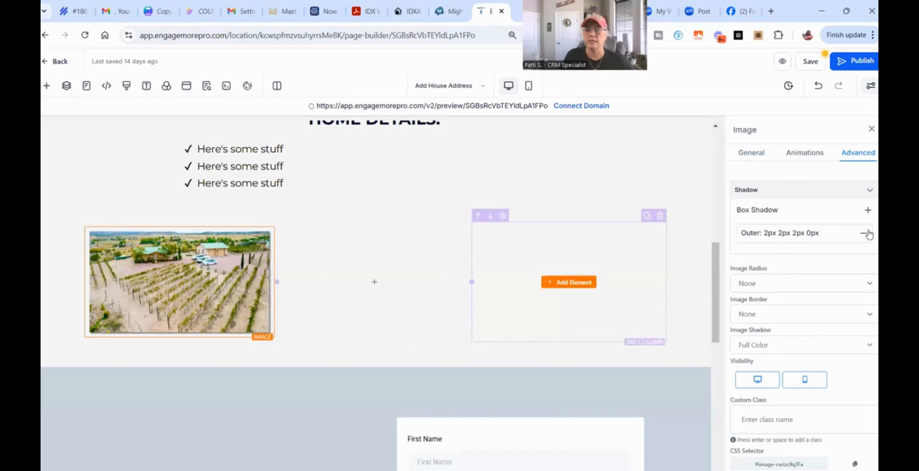
click(766, 287)
click(767, 331)
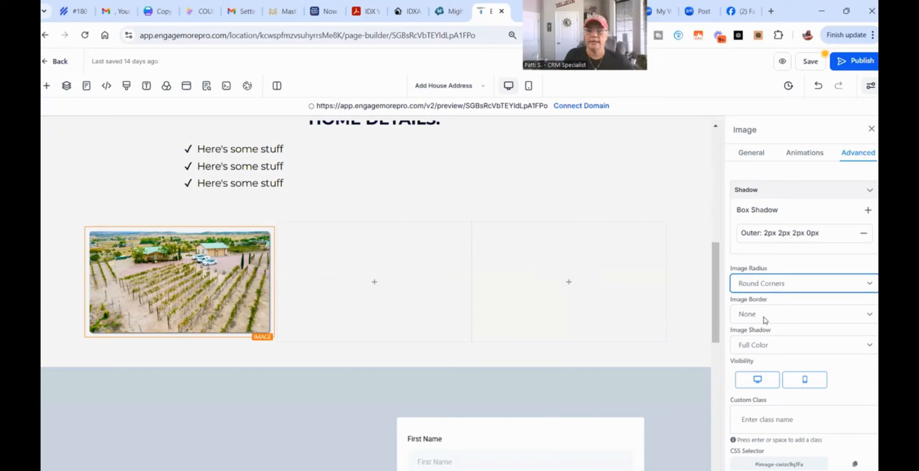
Step: Clone the vineyard image into the second column and replace the copy's picture with the house-at-sunset photo from media storage
click(374, 239)
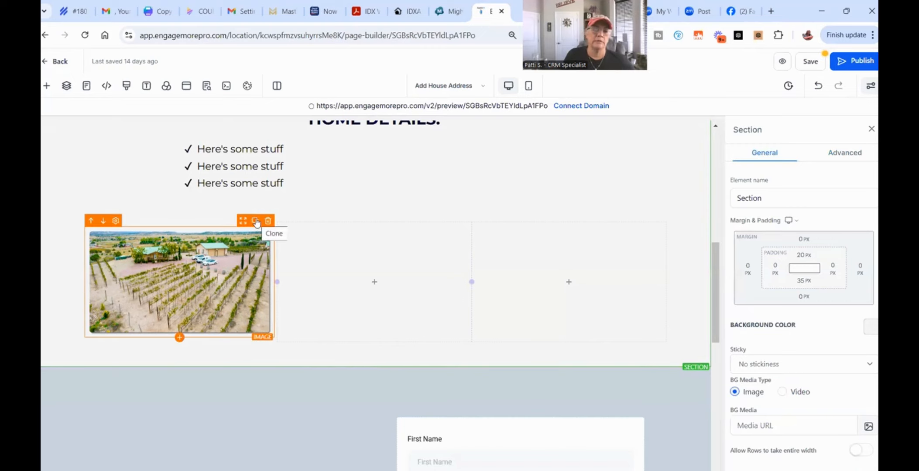
click(257, 222)
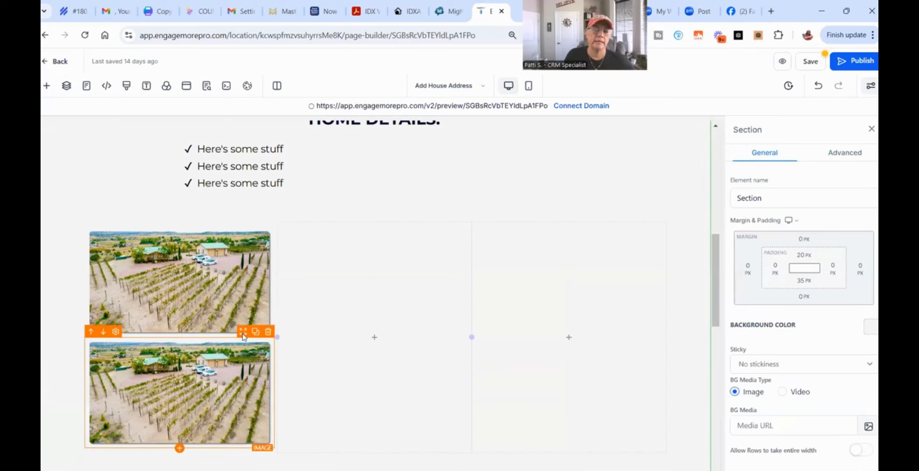
mouse_move(242, 334)
mouse_down()
mouse_move(381, 250)
mouse_move(477, 261)
mouse_move(392, 264)
mouse_up()
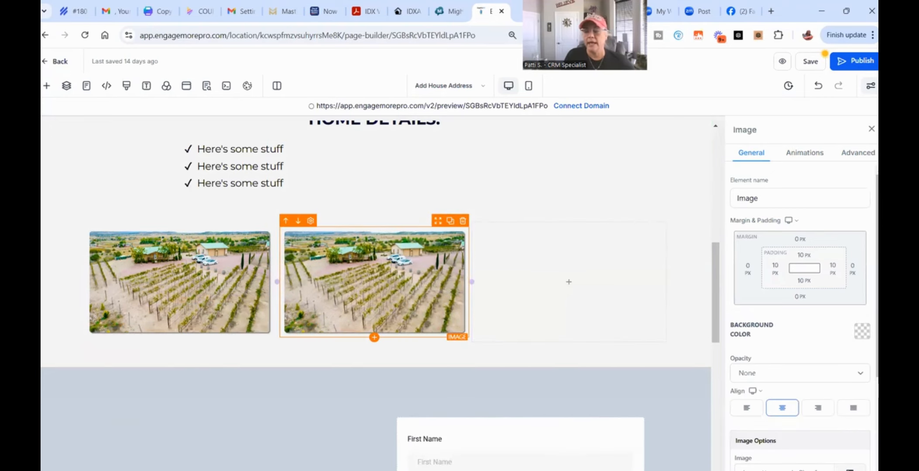
click(850, 469)
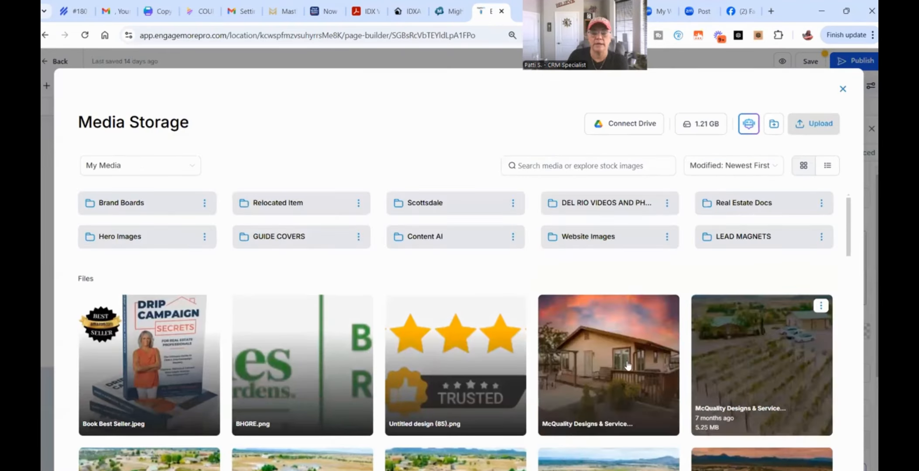
click(628, 365)
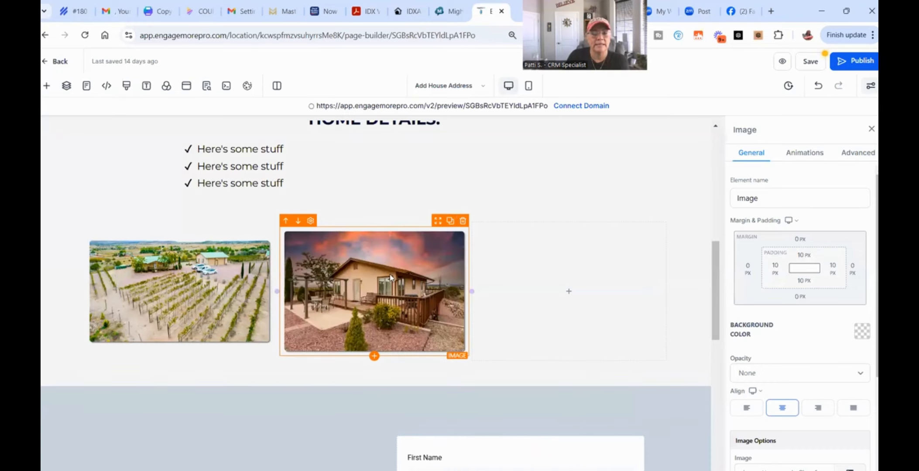
Step: Clone the sunset house image and move the copy into the empty third column
click(161, 300)
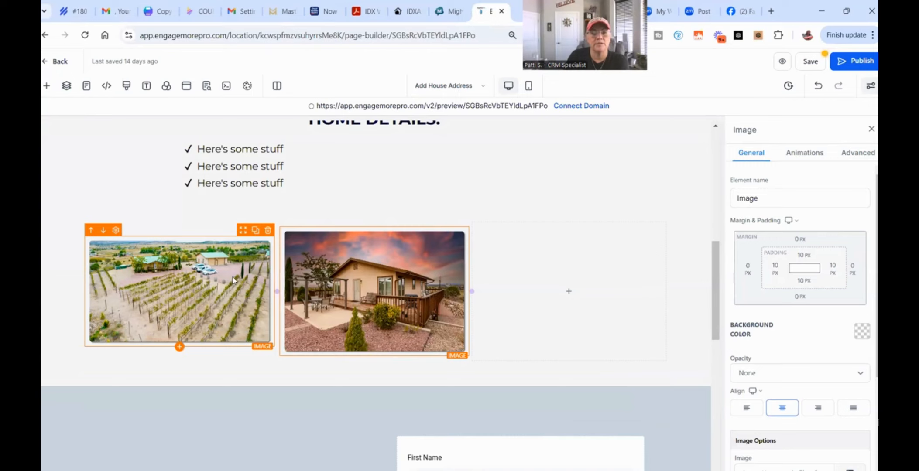
click(418, 286)
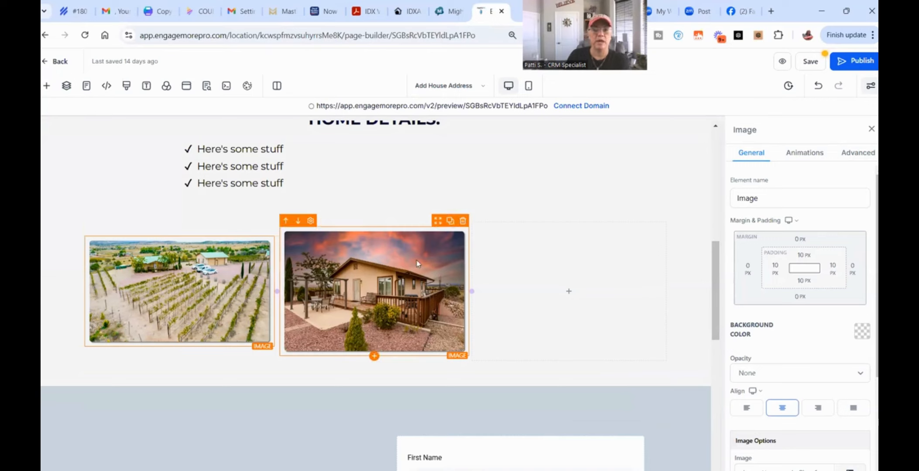
click(450, 221)
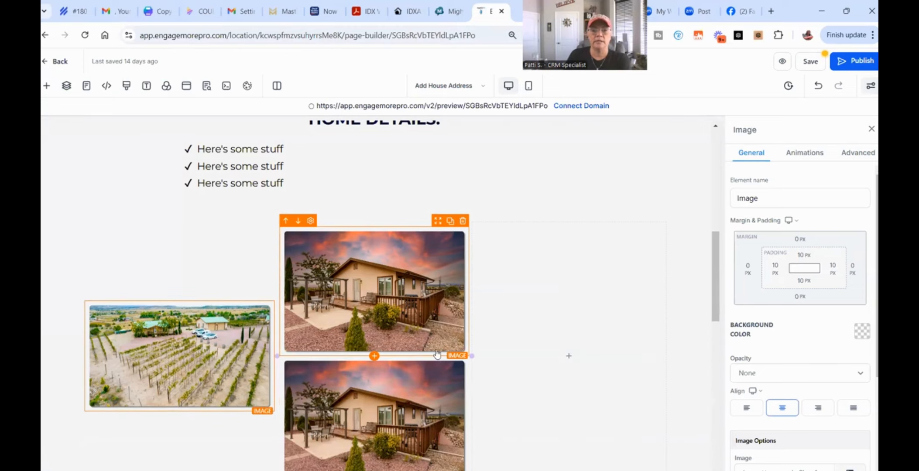
drag(437, 353, 600, 309)
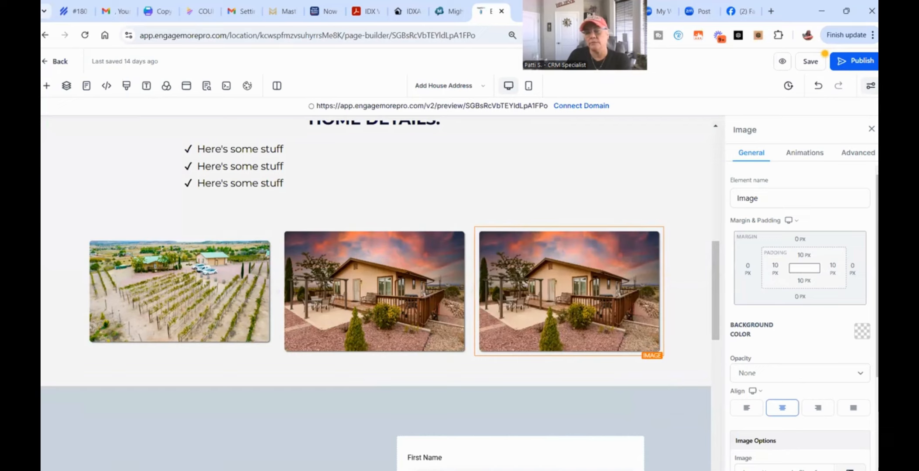
Step: Replace the third-column picture with the Grandview 1 car garage exterior photo from media storage
click(850, 469)
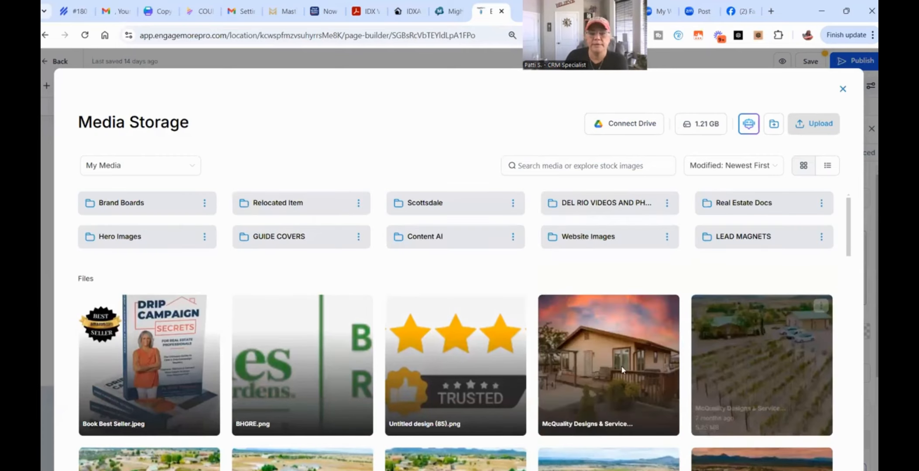
scroll(622, 370, down, 2)
scroll(633, 383, down, 2)
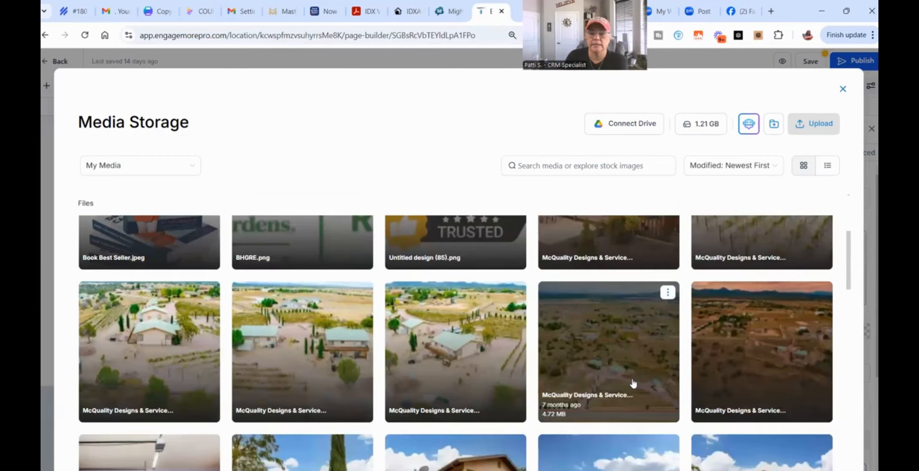
scroll(633, 384, down, 3)
scroll(697, 391, down, 2)
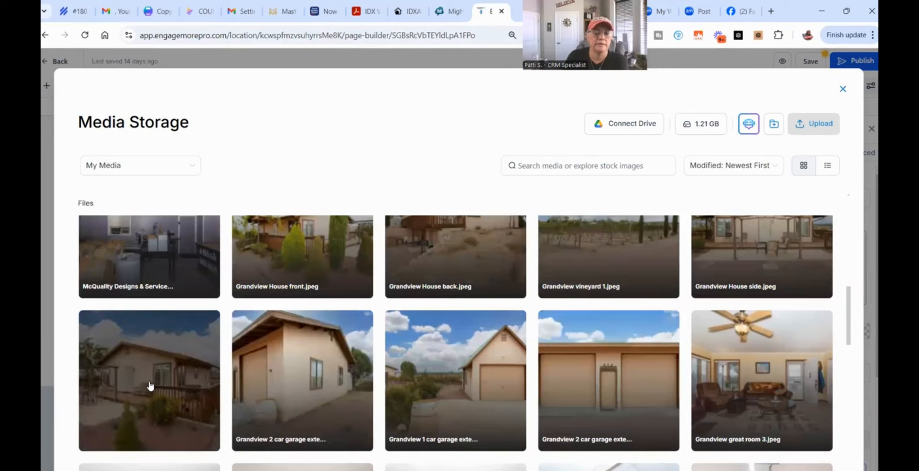
mouse_move(150, 387)
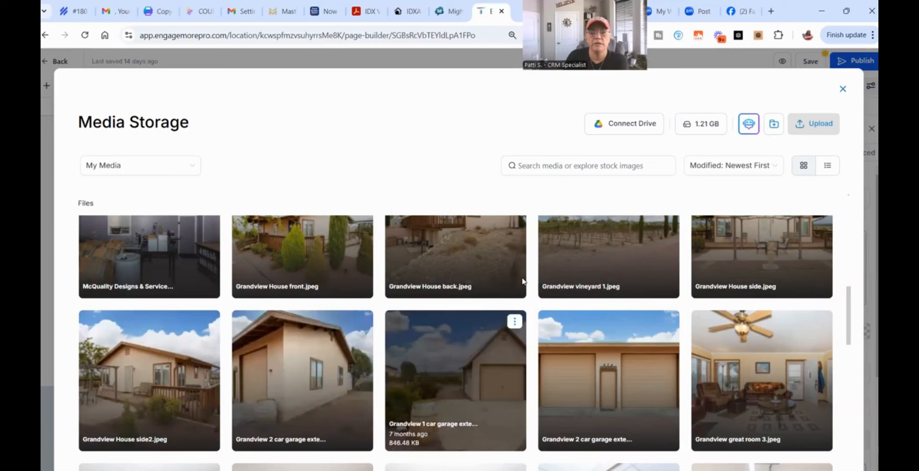
click(517, 315)
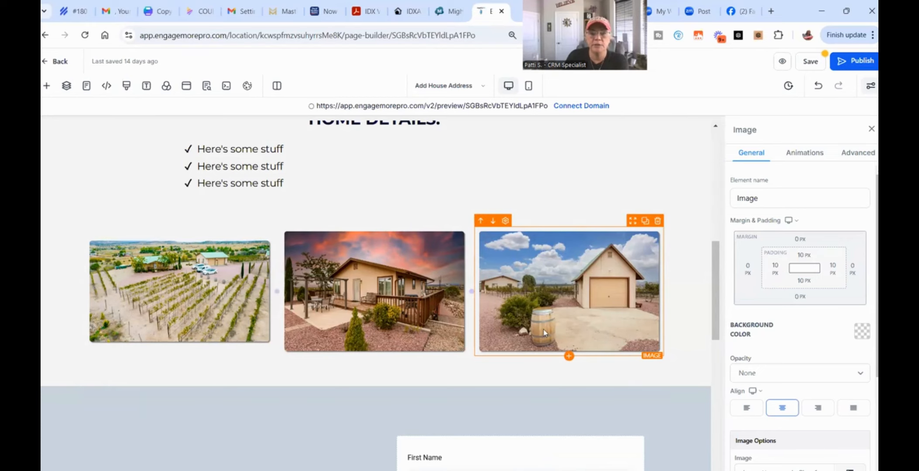
Step: Set the height of the first-column vineyard image to 550 px
scroll(544, 333, up, 1)
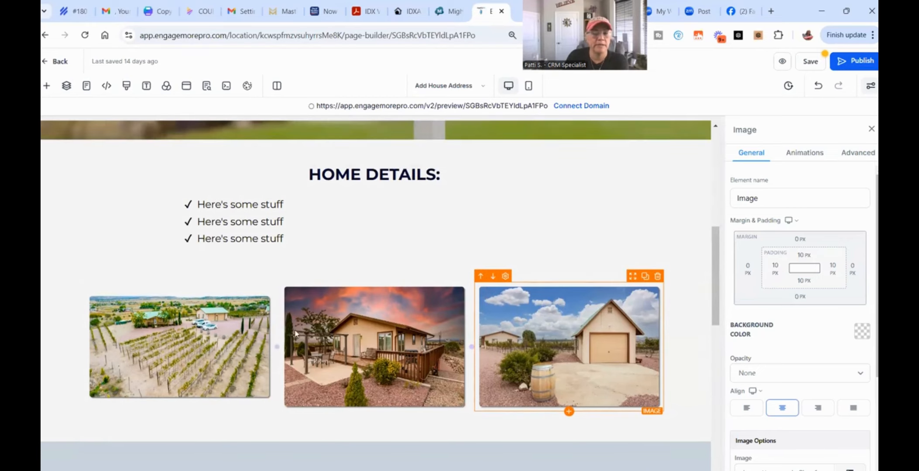
click(214, 334)
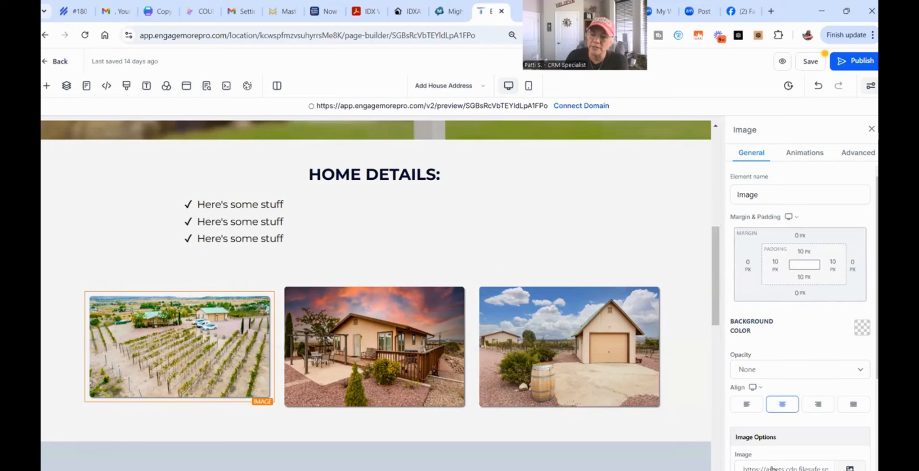
scroll(770, 454, down, 3)
scroll(765, 442, down, 1)
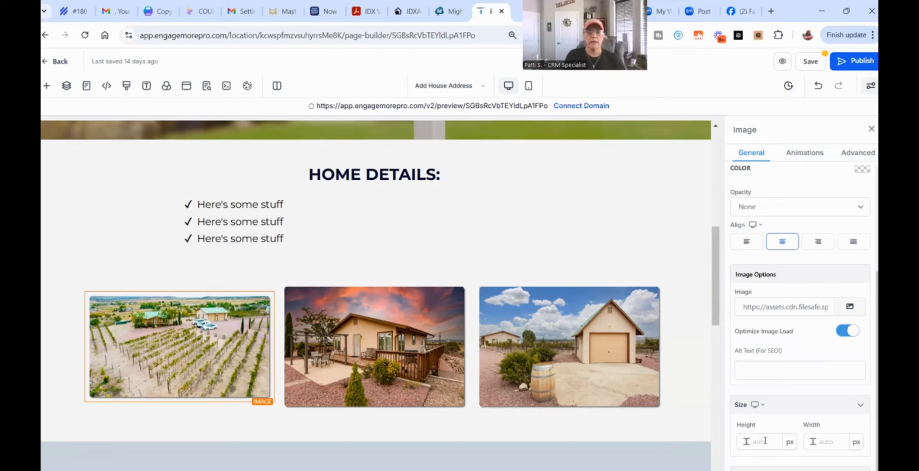
click(766, 441)
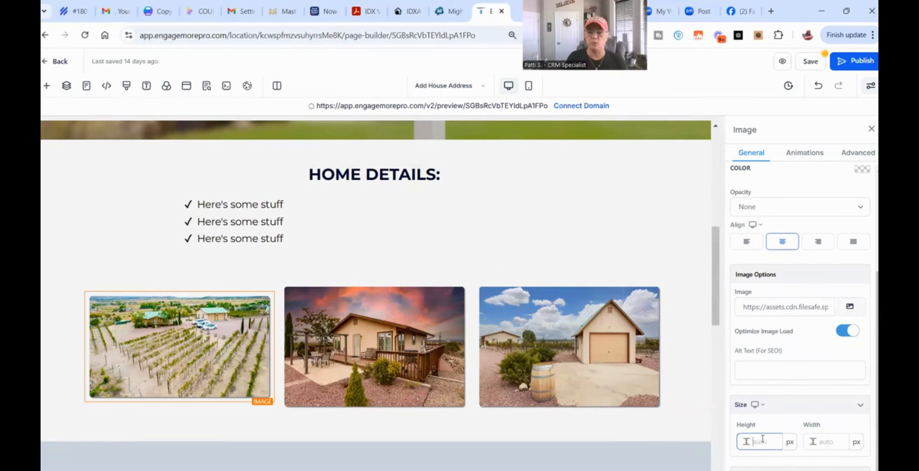
text(550)
key(Tab)
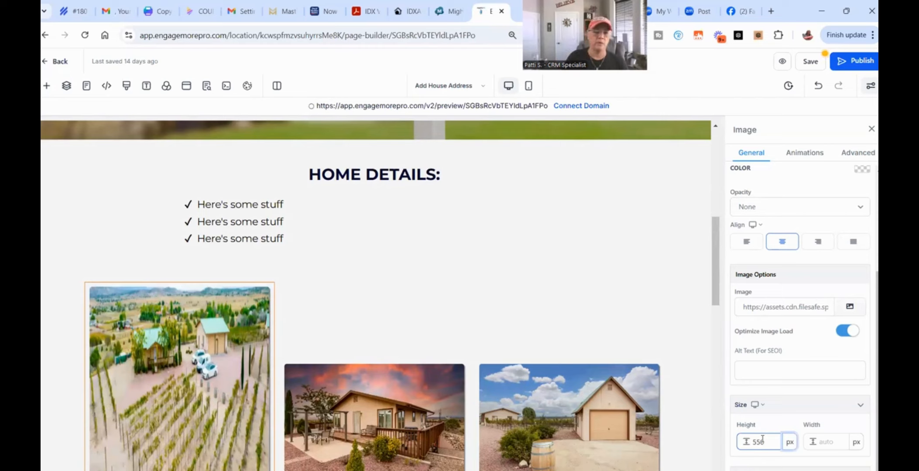
Step: Set the height of the first-column vineyard image to 300 px
drag(773, 441, 649, 448)
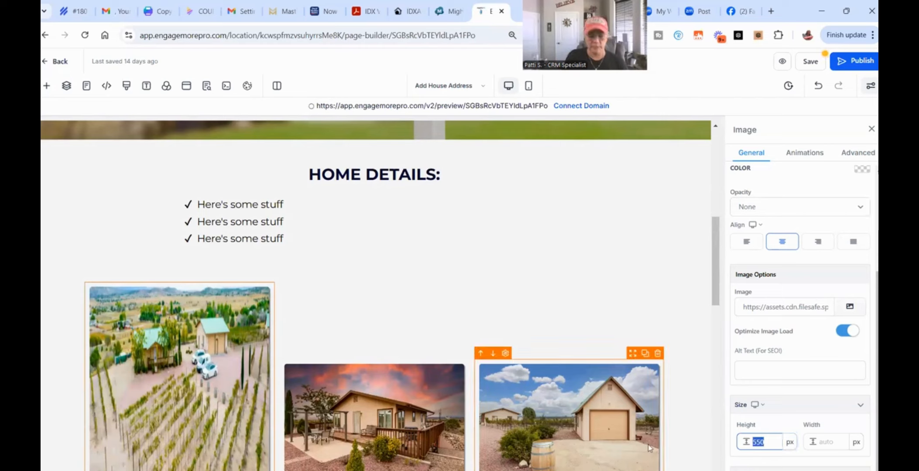
click(650, 448)
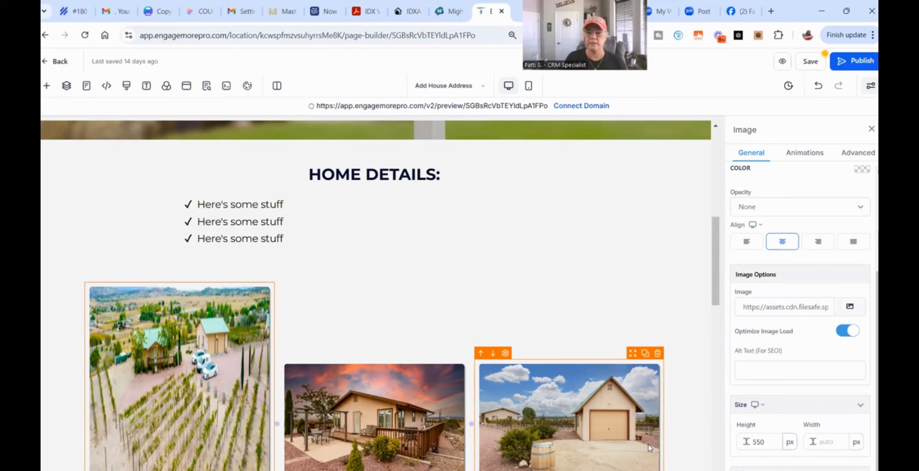
text(300)
key(Tab)
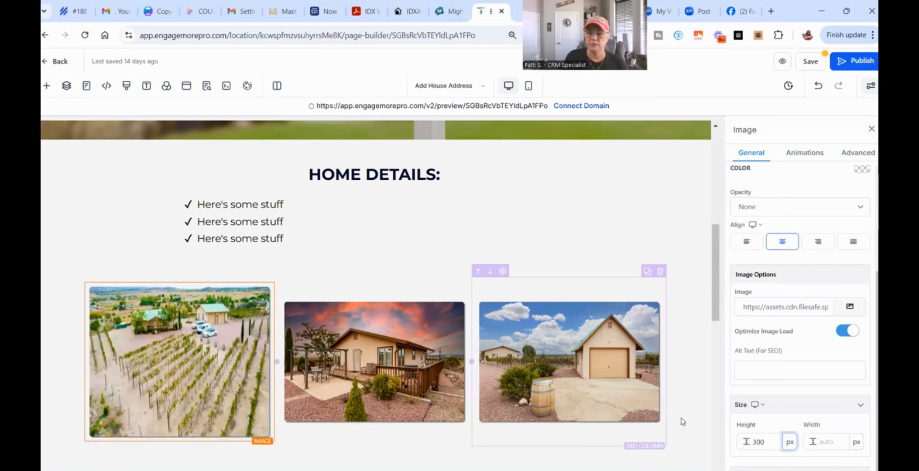
Step: Reduce the vineyard image's height to 250 px and deselect the image
key(shift+Tab)
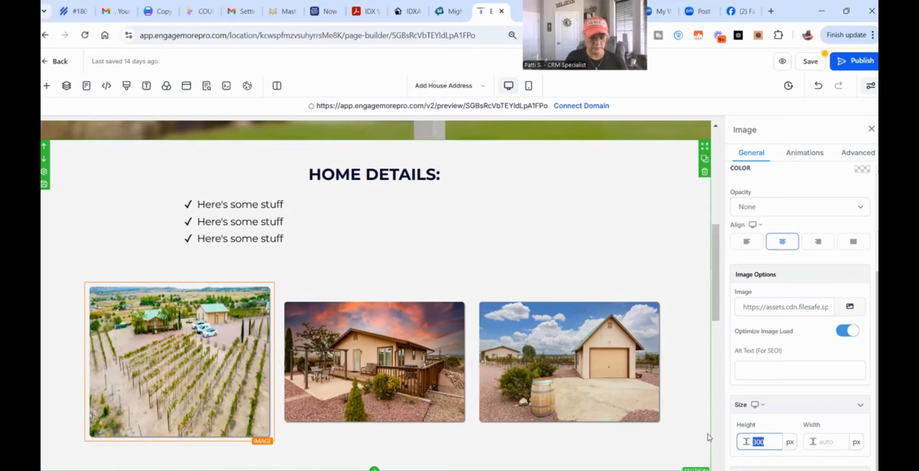
key(Right)
key(BackSpace)
key(BackSpace)
key(BackSpace)
text(250)
key(Tab)
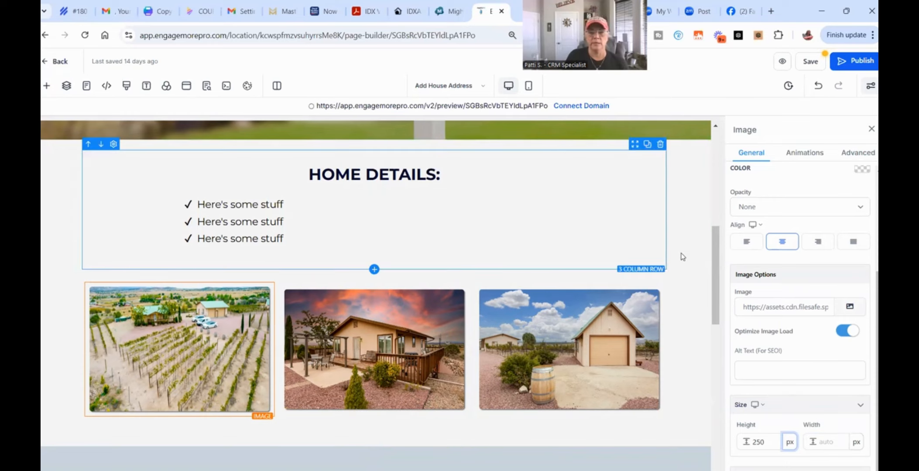
click(525, 267)
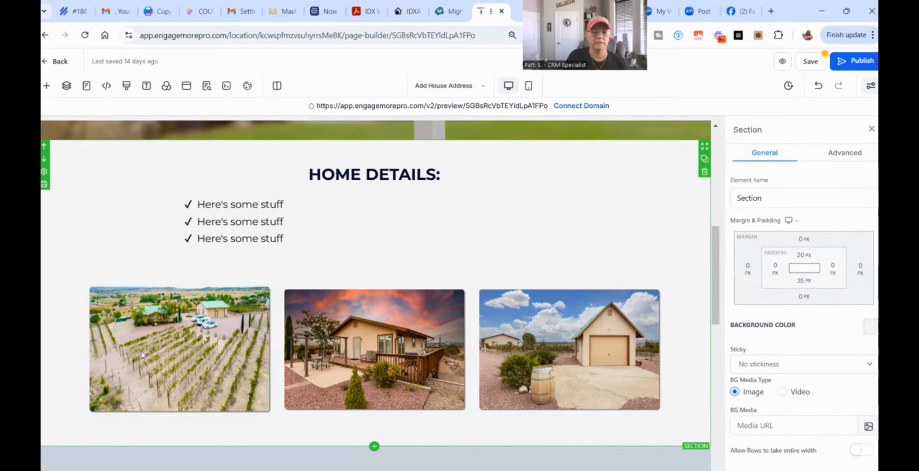
Step: Set the vineyard image's height to 240 px to match the two neighbouring photos
click(141, 355)
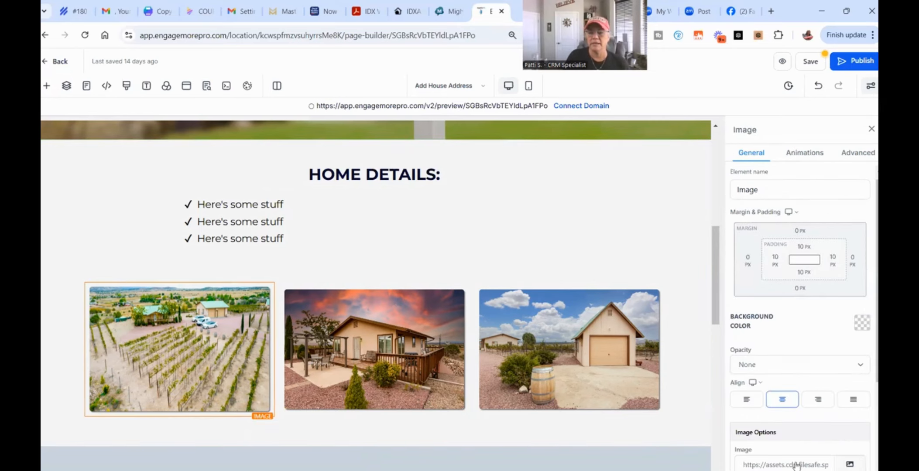
scroll(794, 463, down, 3)
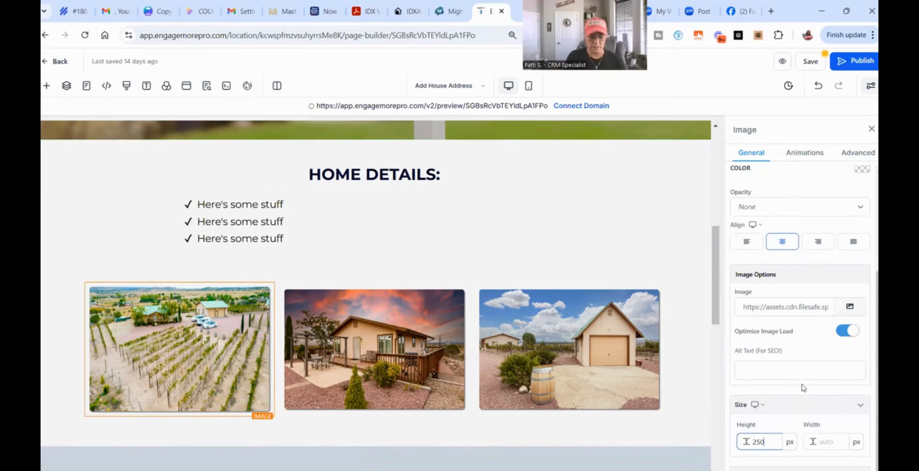
key(BackSpace)
key(BackSpace)
text(40)
key(Tab)
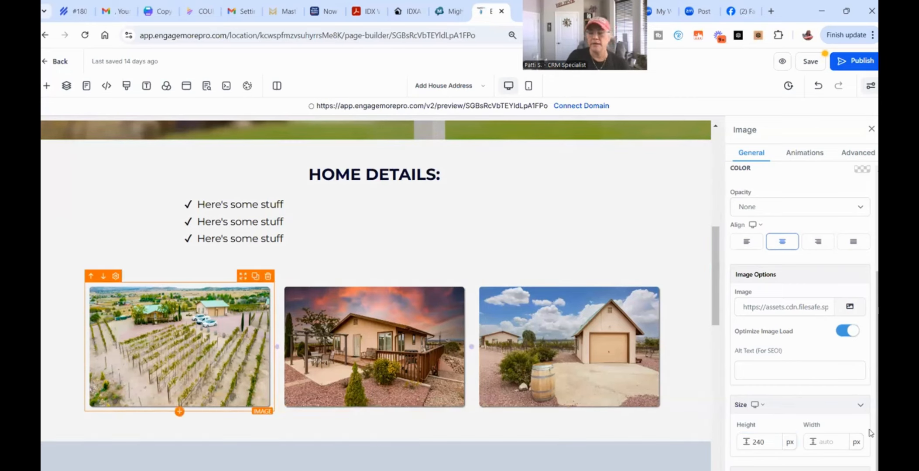
Step: Try a 240 px width on the vineyard image, and clear the width back to auto
click(833, 430)
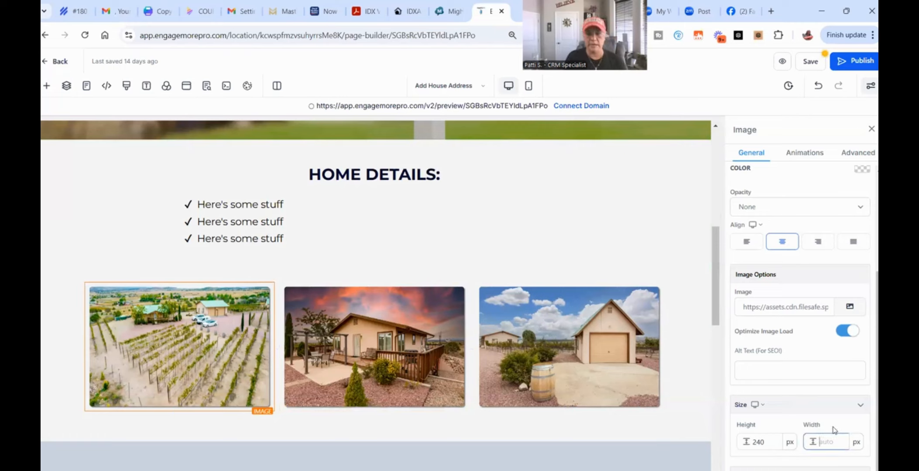
text(240)
key(Tab)
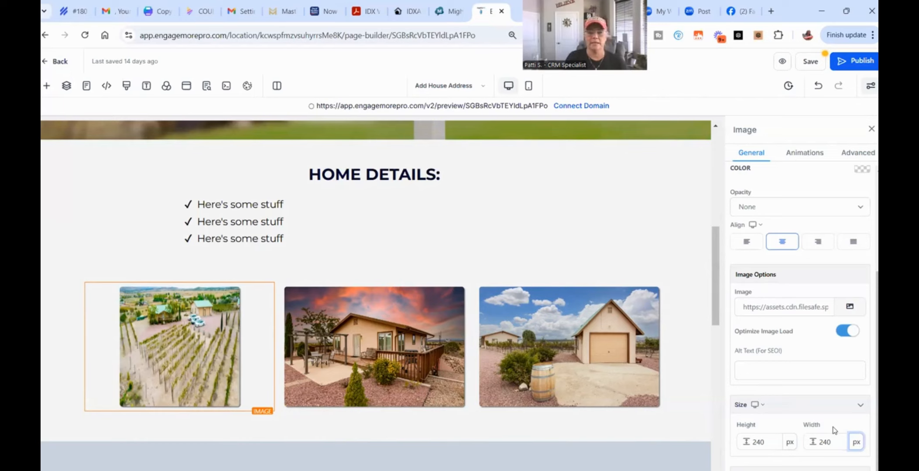
click(808, 438)
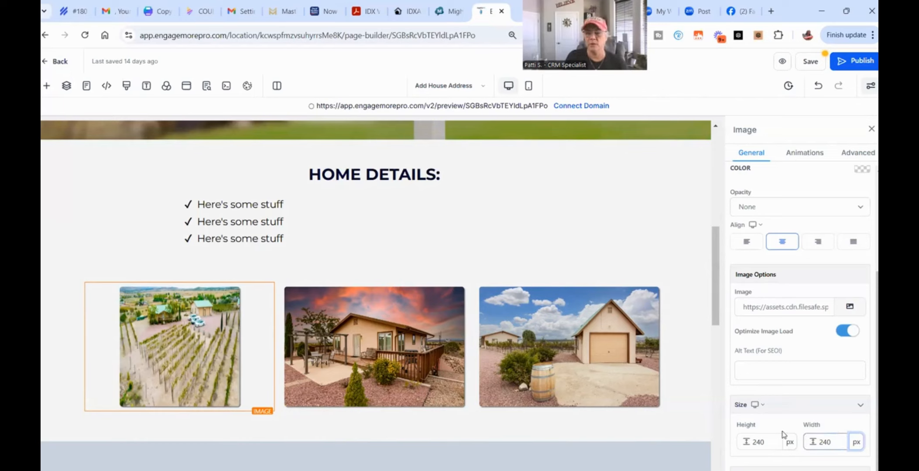
key(BackSpace)
key(BackSpace)
key(BackSpace)
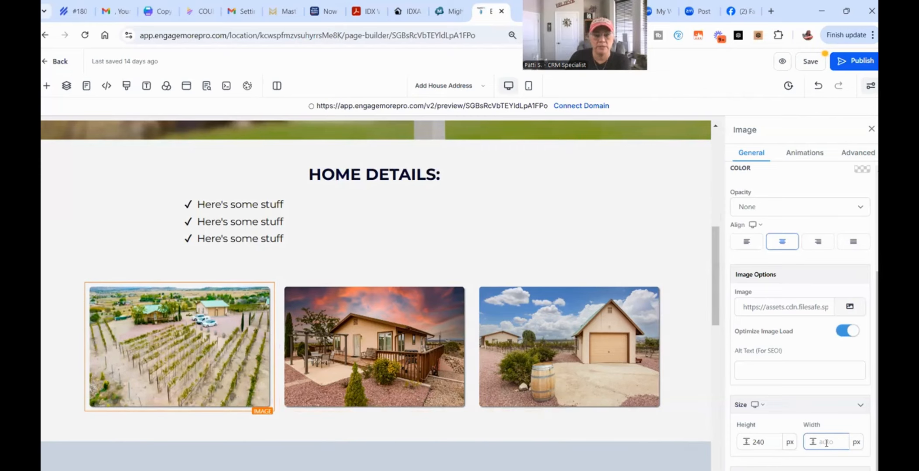
Step: Review the page from the hero section to the contact form, and check which forms the form element can use
scroll(614, 368, down, 3)
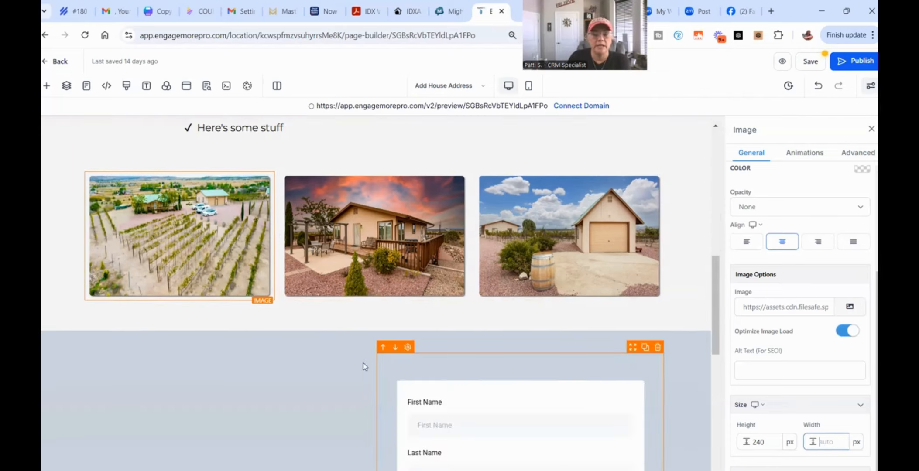
scroll(621, 372, down, 3)
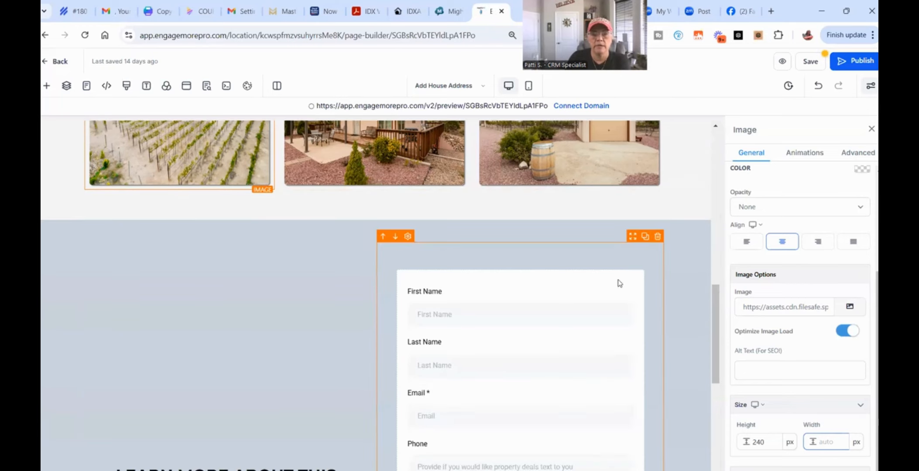
scroll(417, 238, up, 10)
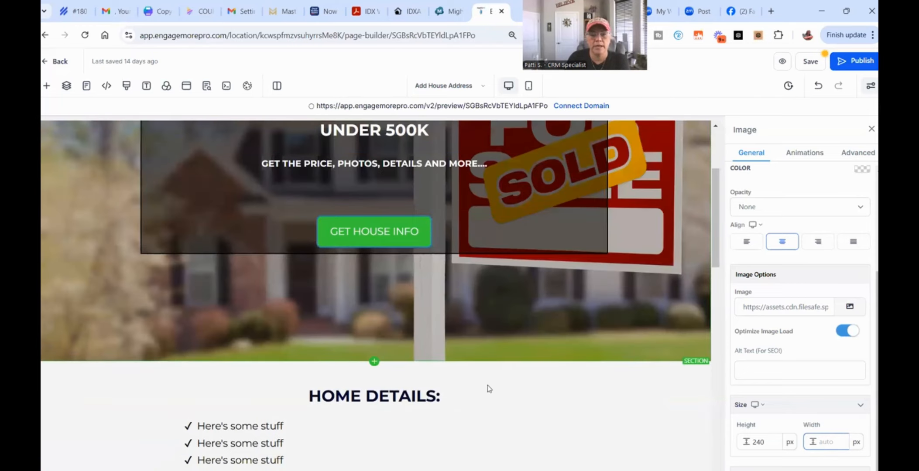
scroll(489, 388, down, 10)
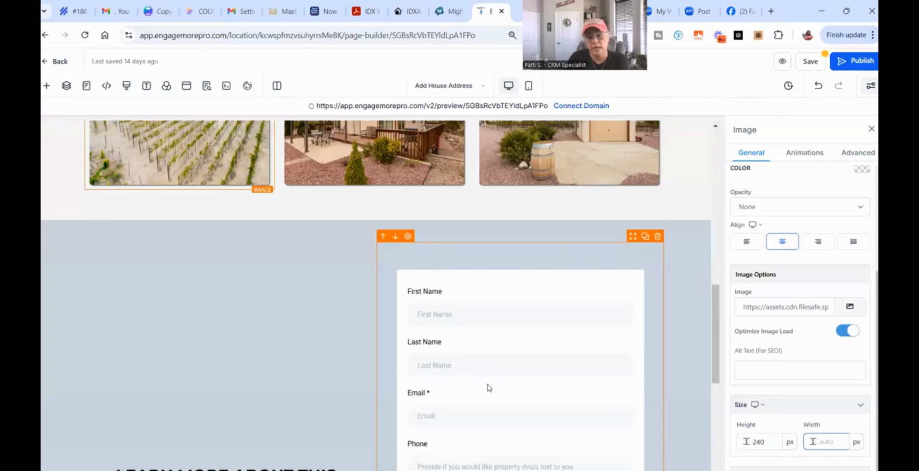
scroll(516, 381, down, 3)
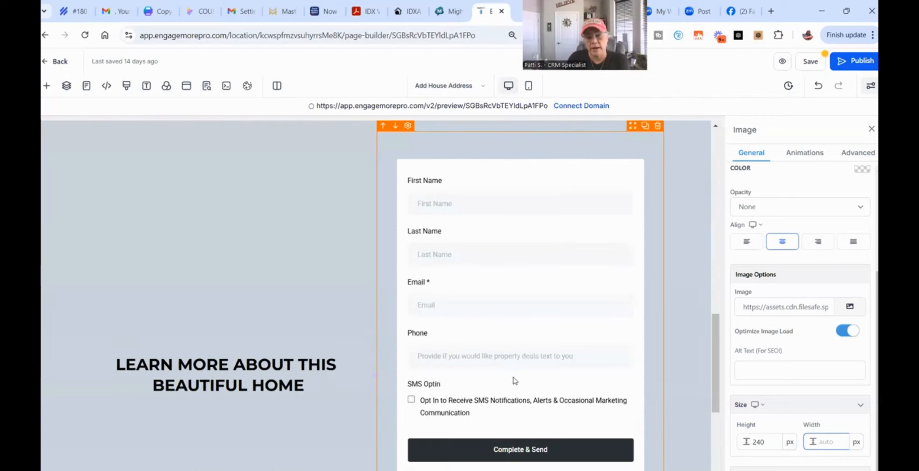
click(530, 299)
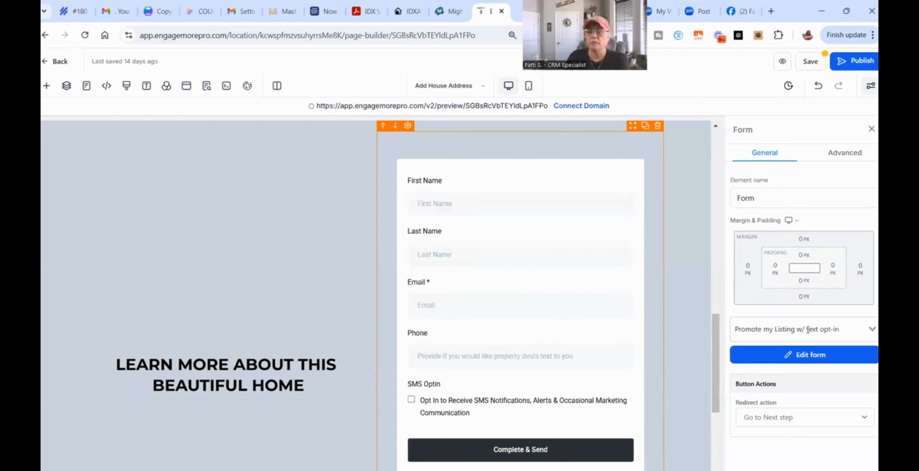
click(855, 329)
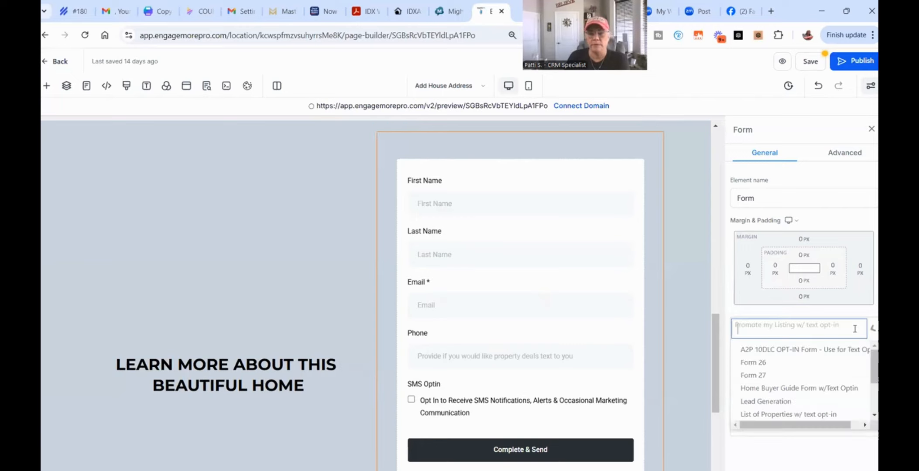
click(506, 345)
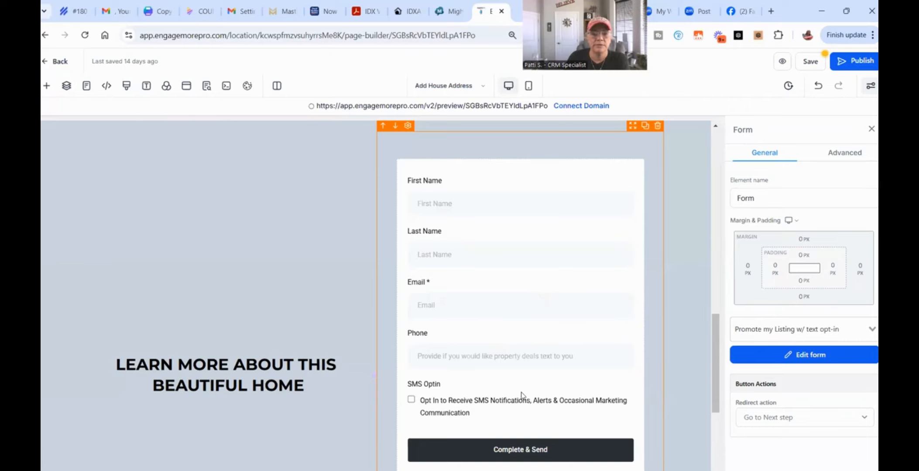
Step: Examine the contact form's fields, SMS opt-in and consent text, the footer below it, and the other selectable forms
scroll(522, 396, down, 4)
scroll(522, 390, up, 3)
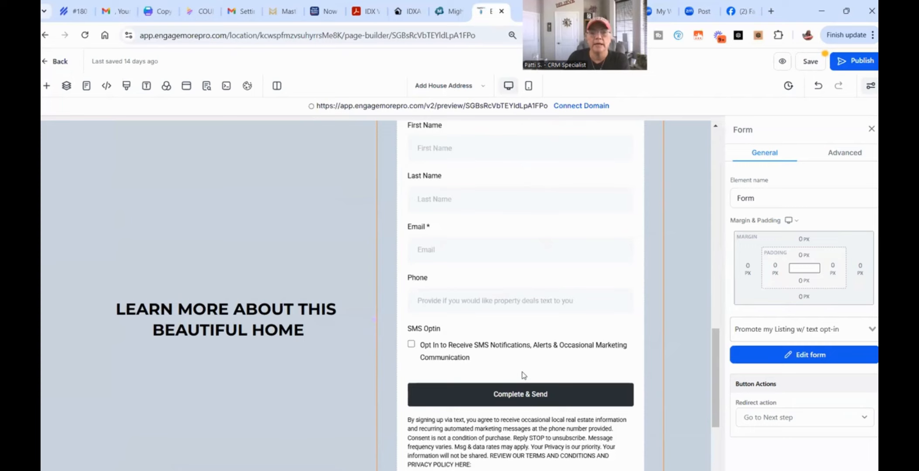
scroll(522, 372, up, 1)
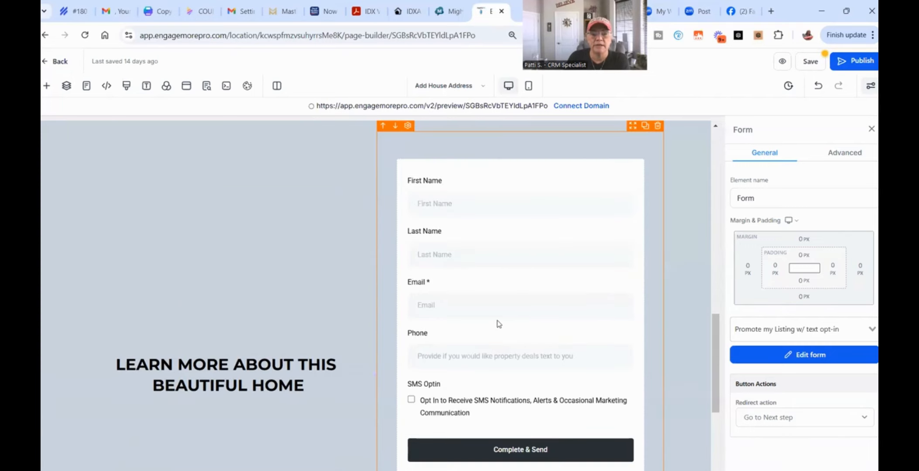
scroll(499, 324, down, 2)
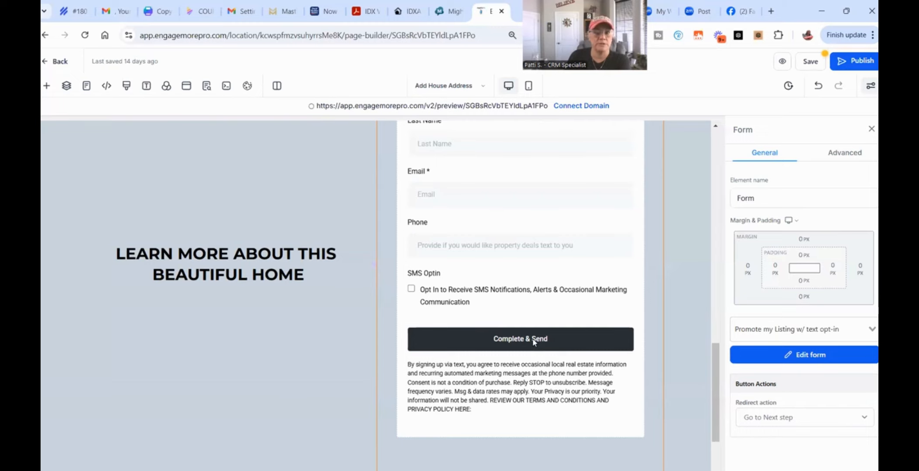
scroll(620, 369, down, 3)
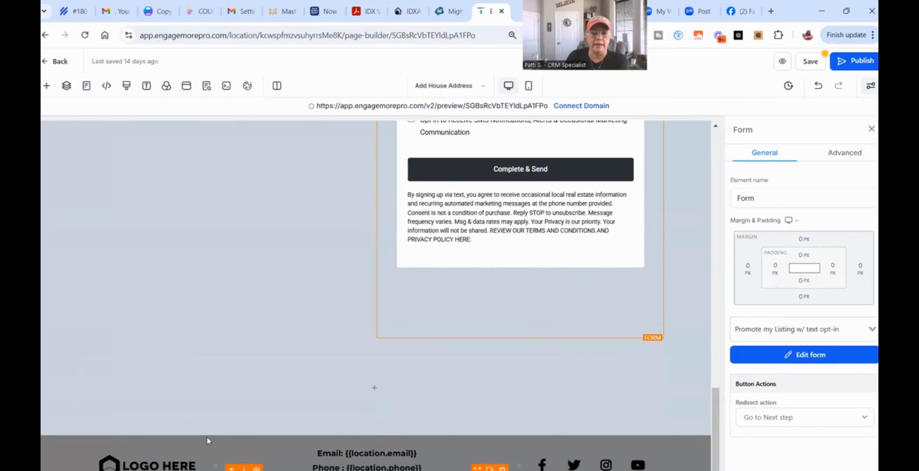
scroll(636, 205, up, 9)
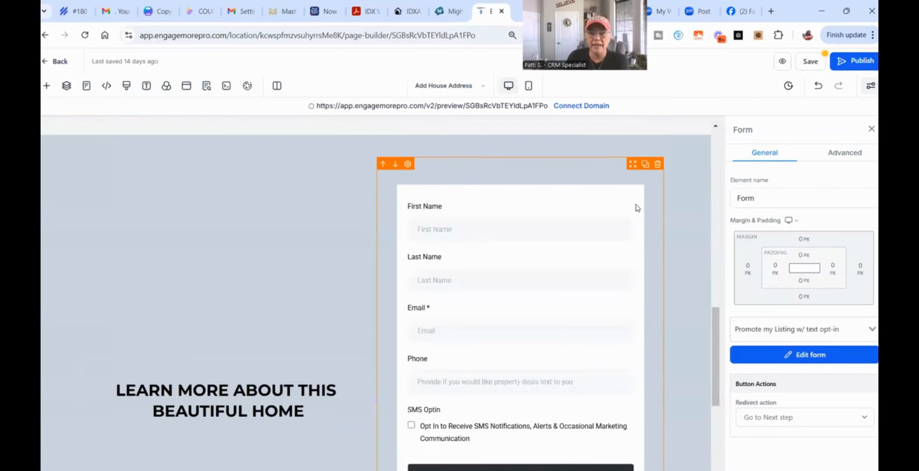
scroll(556, 369, down, 4)
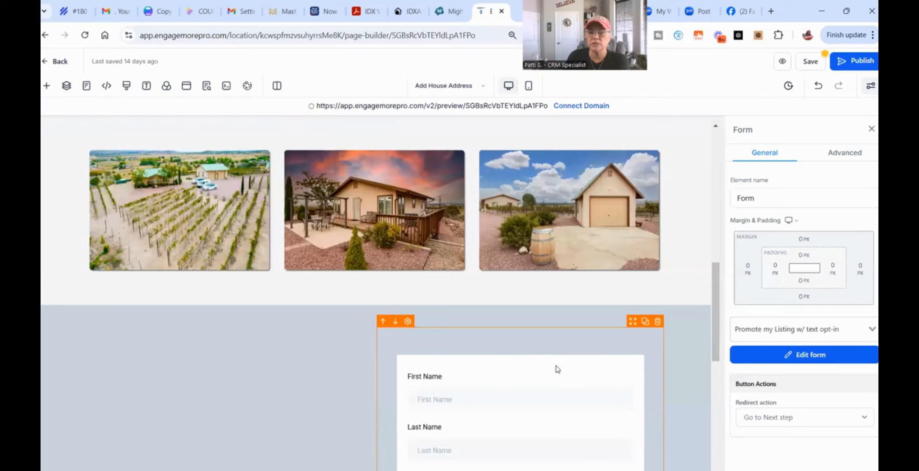
click(735, 331)
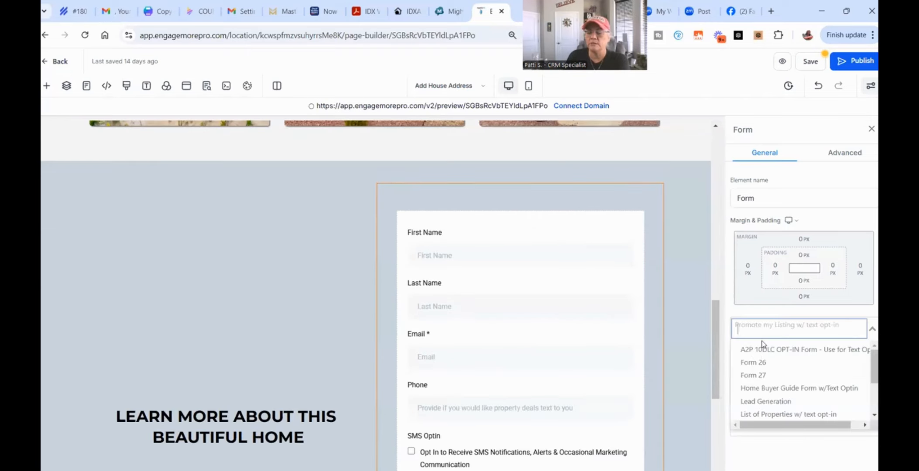
scroll(764, 392, down, 2)
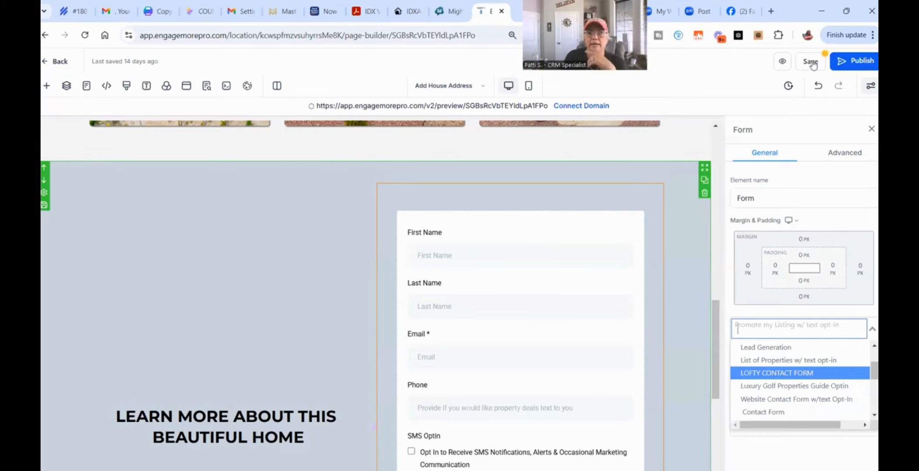
Step: Publish the page and dismiss the SEO meta data settings
click(860, 62)
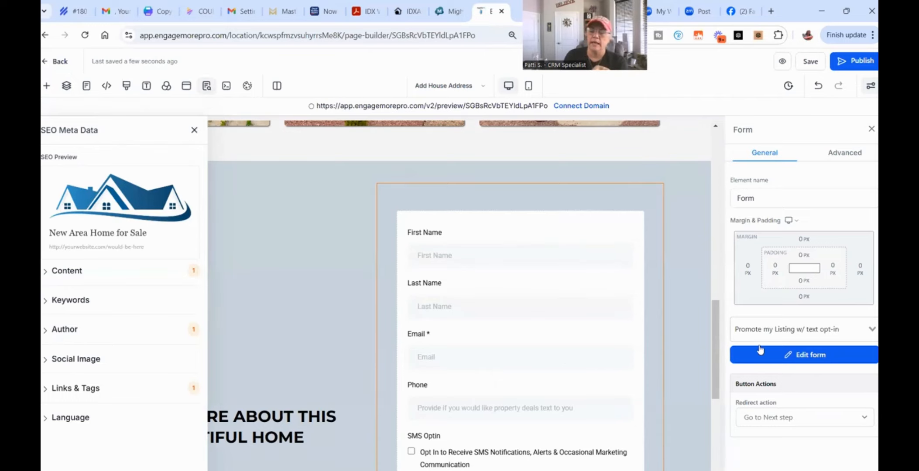
click(790, 419)
Step: Change the contact form's redirect action to Go to website Url
click(792, 419)
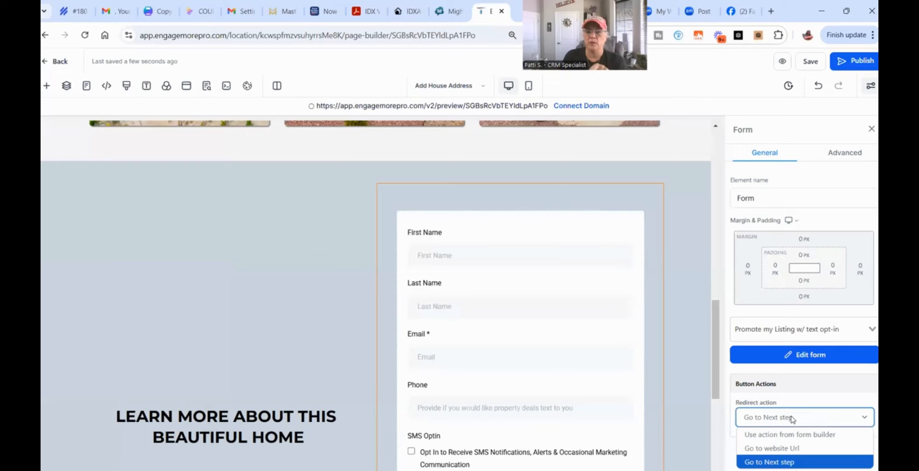
click(489, 314)
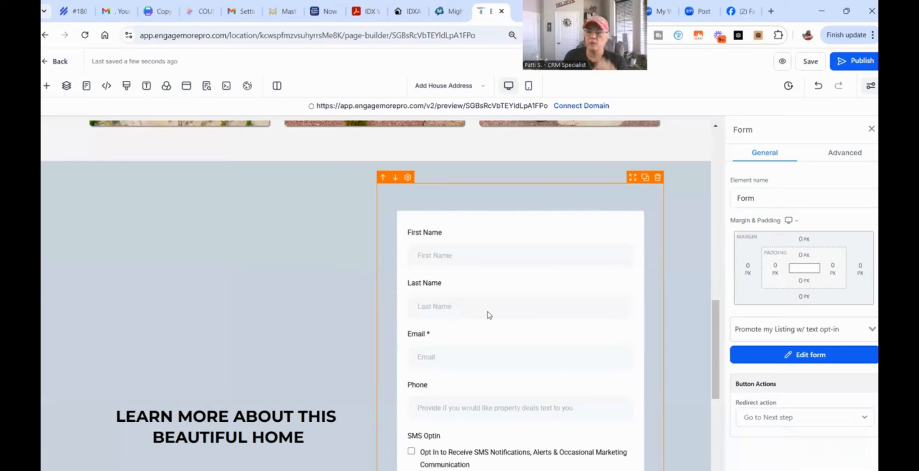
click(815, 419)
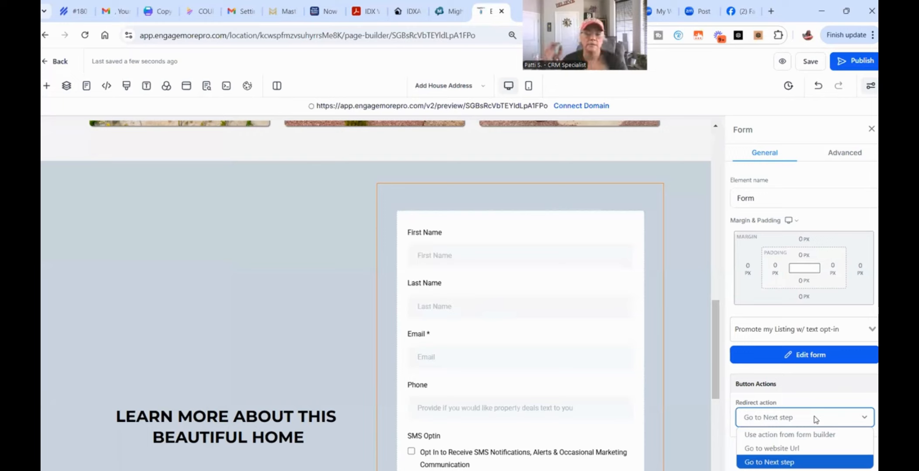
click(563, 418)
click(774, 418)
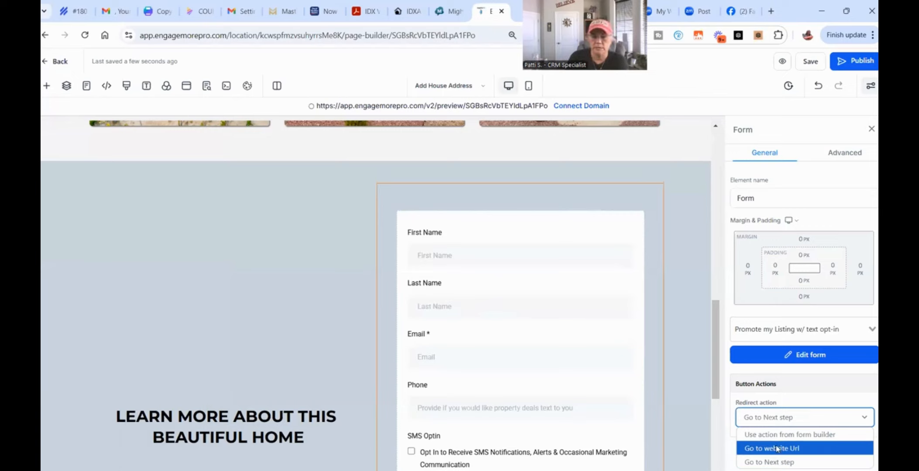
click(777, 449)
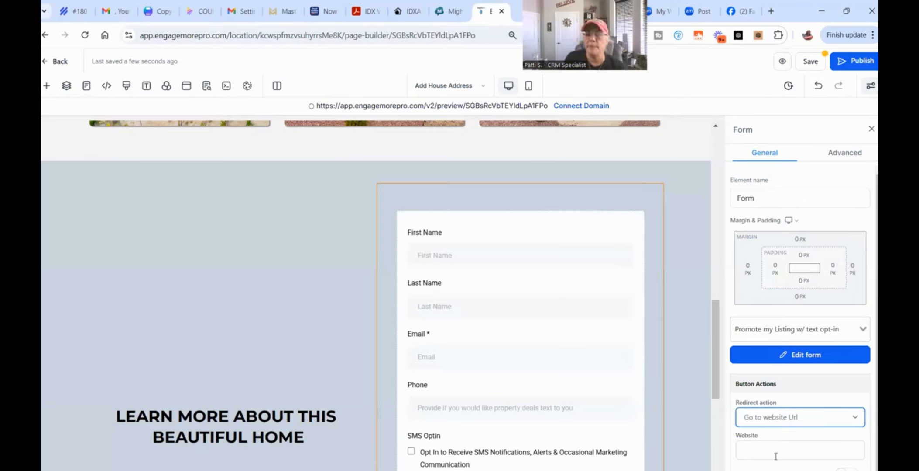
Step: Save the page with the form's changed redirect action and leave the page builder
click(553, 358)
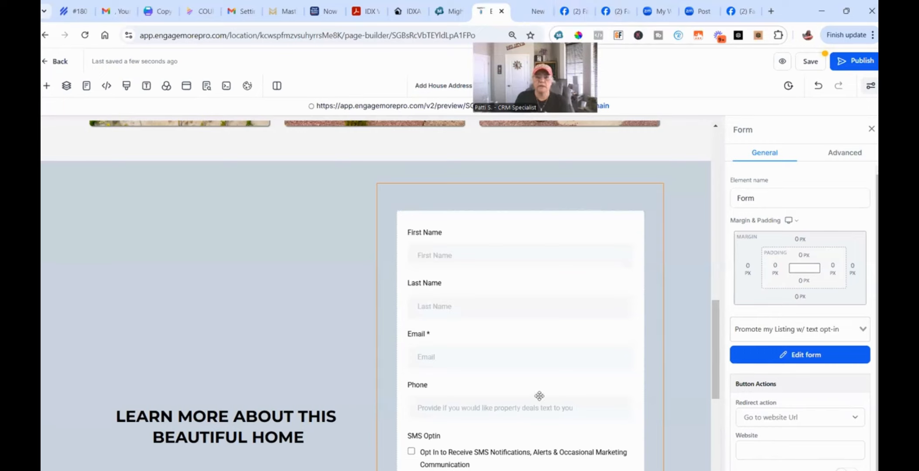
click(810, 61)
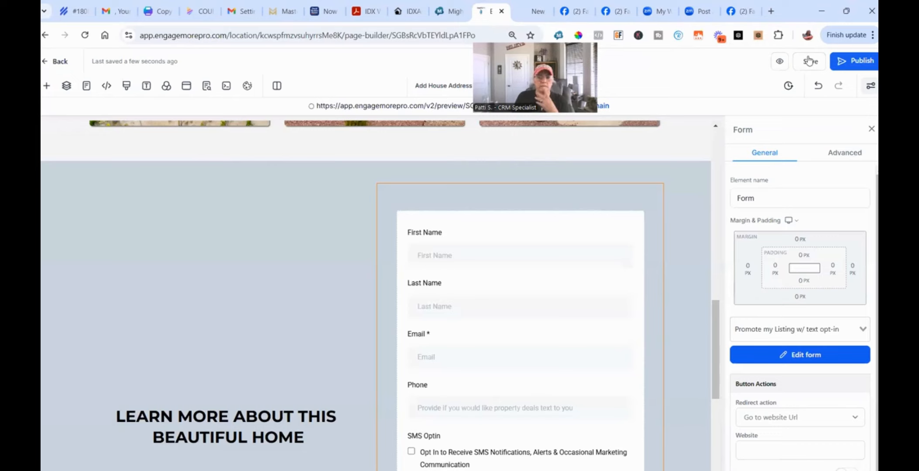
click(57, 61)
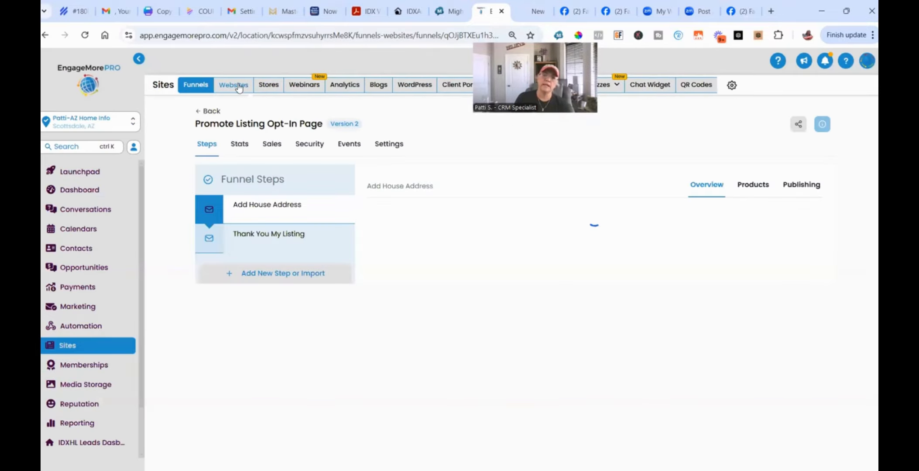
Step: Open the Fountain Hills homes for sale page of the agent's personal website for editing
click(238, 85)
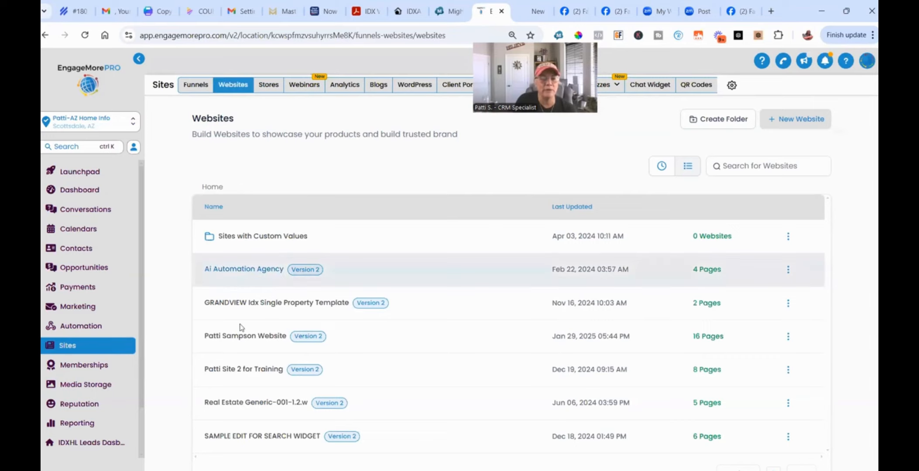
click(314, 302)
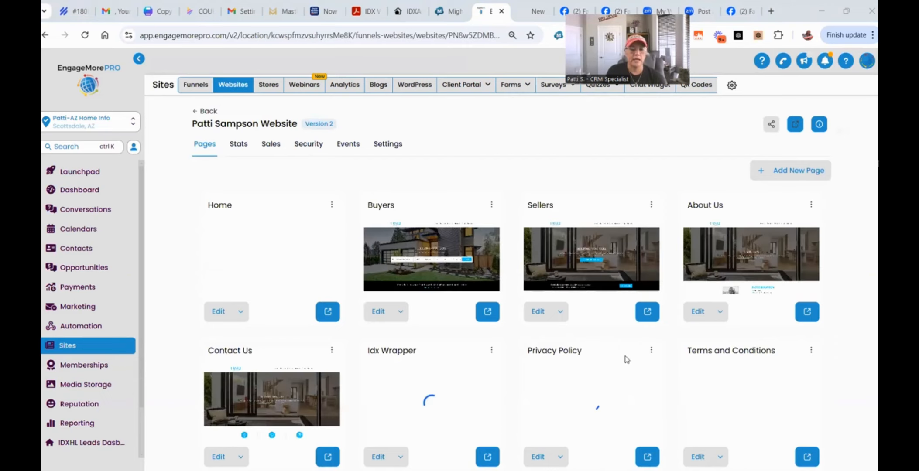
scroll(398, 398, down, 3)
scroll(232, 250, down, 4)
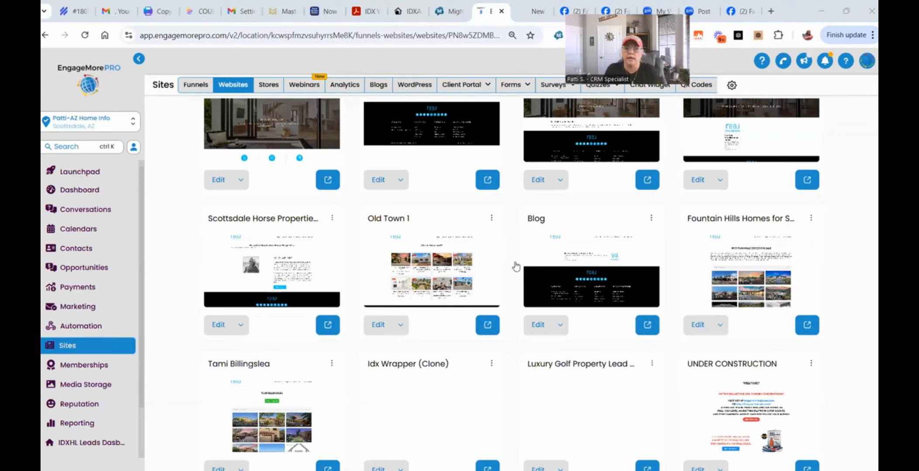
click(698, 327)
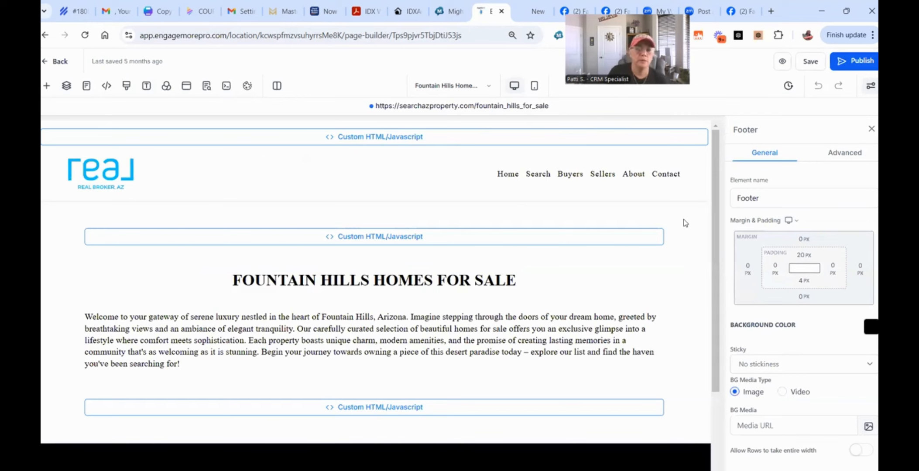
Step: Examine the widget script in the LIST OF FOUNTAIN HILLS HOMES custom code element and close the code editor without changes
click(392, 409)
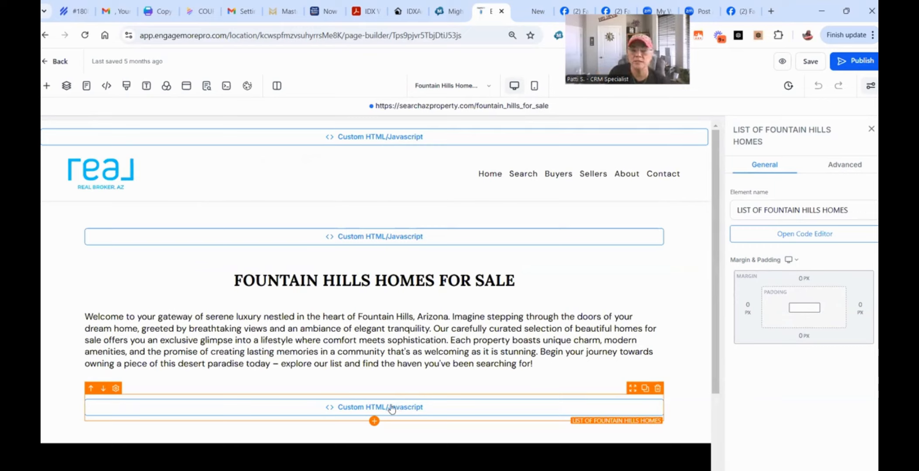
click(820, 235)
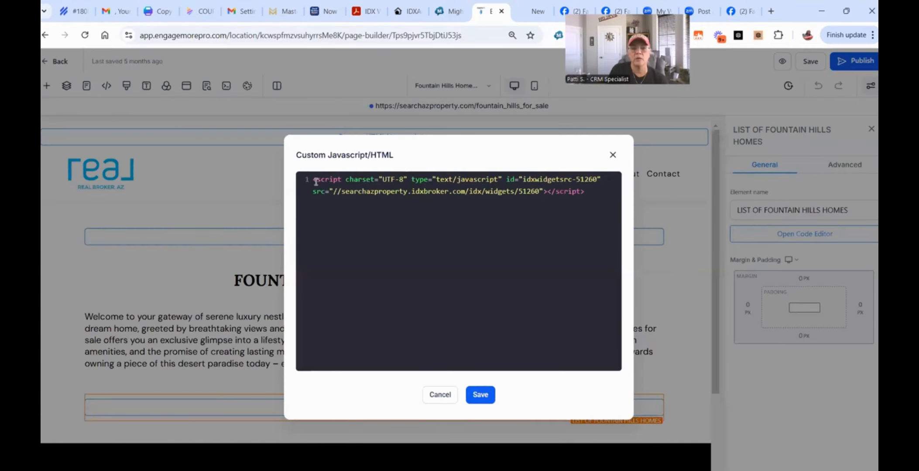
drag(315, 181, 601, 192)
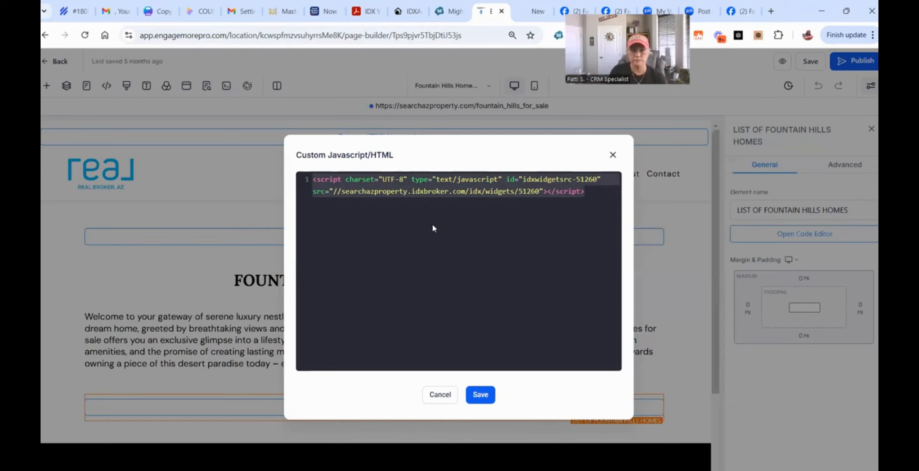
click(614, 160)
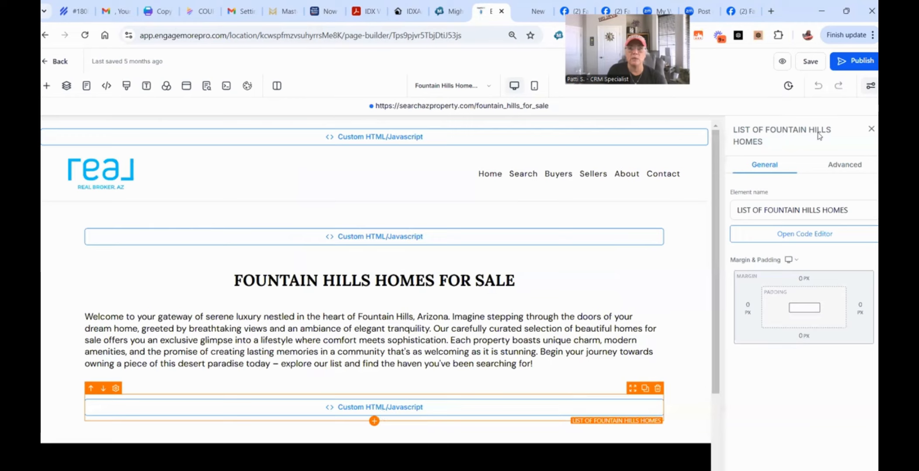
Step: Preview the Fountain Hills page and review its heading, introduction and property listings
click(782, 59)
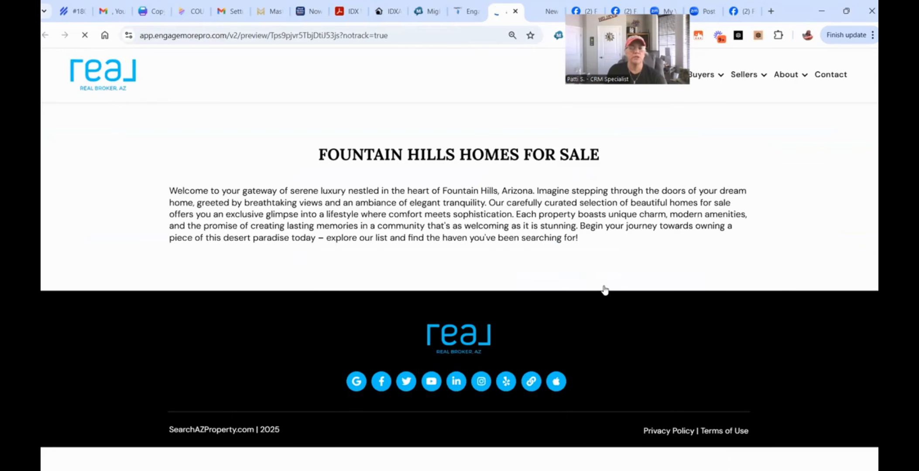
scroll(605, 290, down, 1)
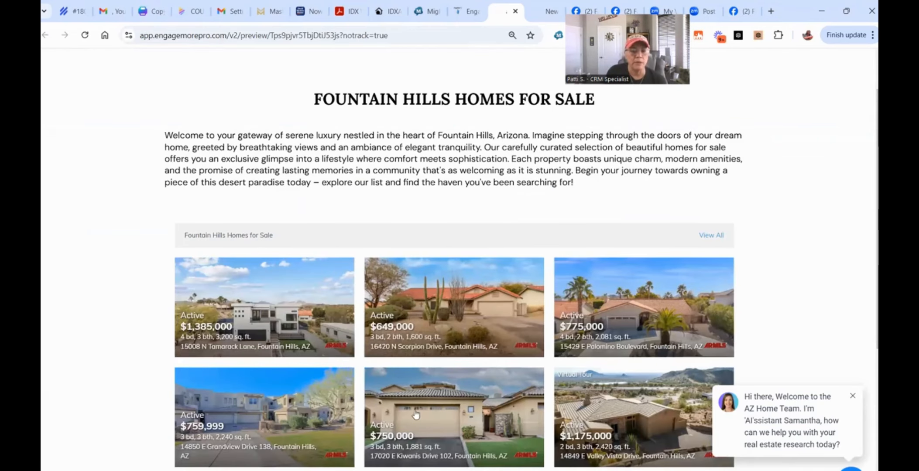
scroll(851, 401, down, 1)
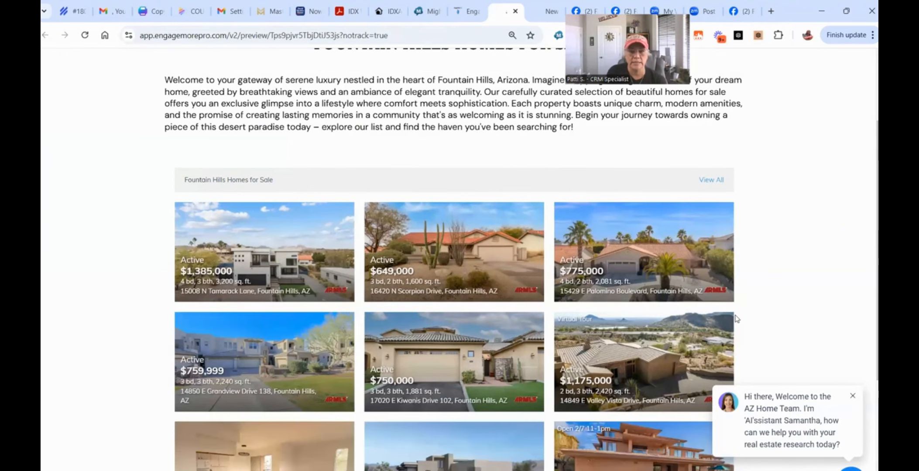
scroll(454, 261, up, 2)
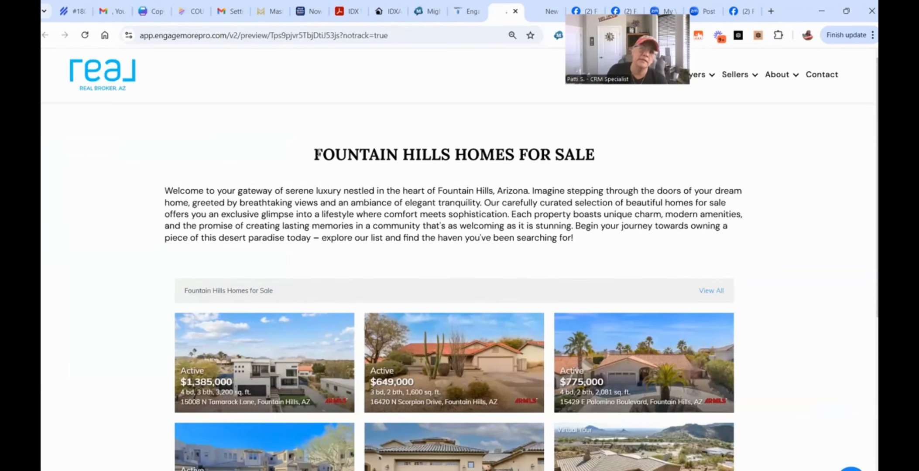
drag(596, 156, 314, 154)
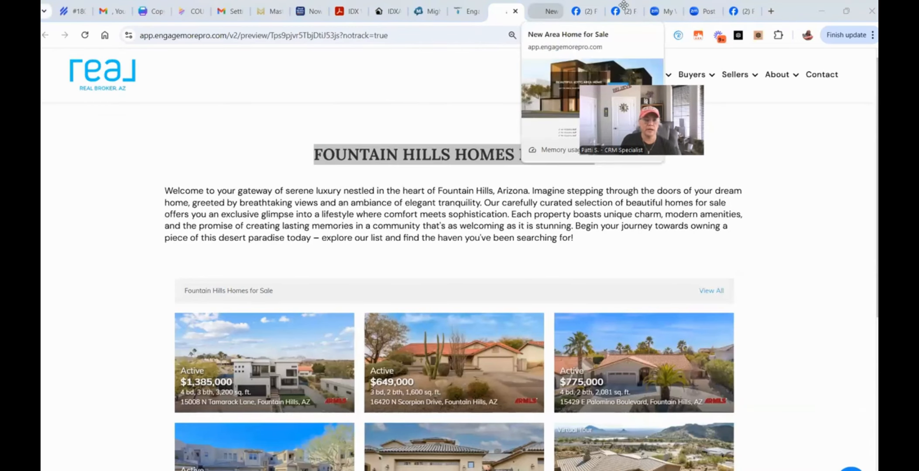
drag(405, 36, 289, 35)
click(871, 230)
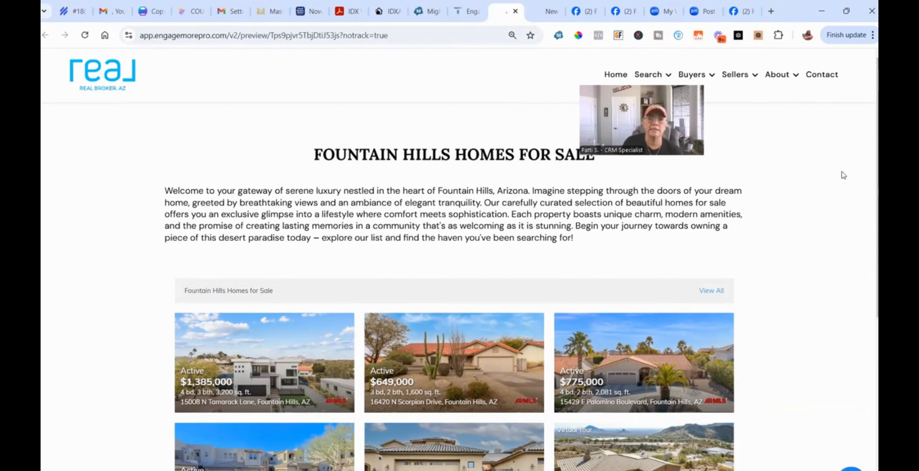
click(464, 13)
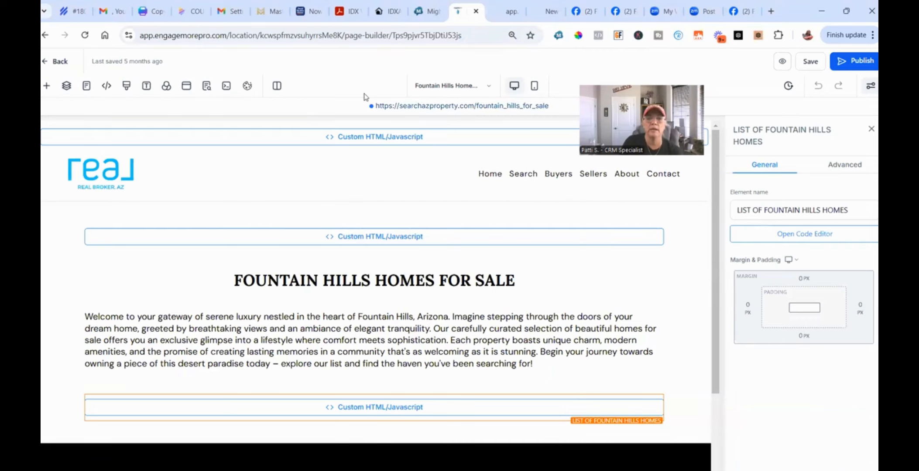
drag(550, 106, 320, 104)
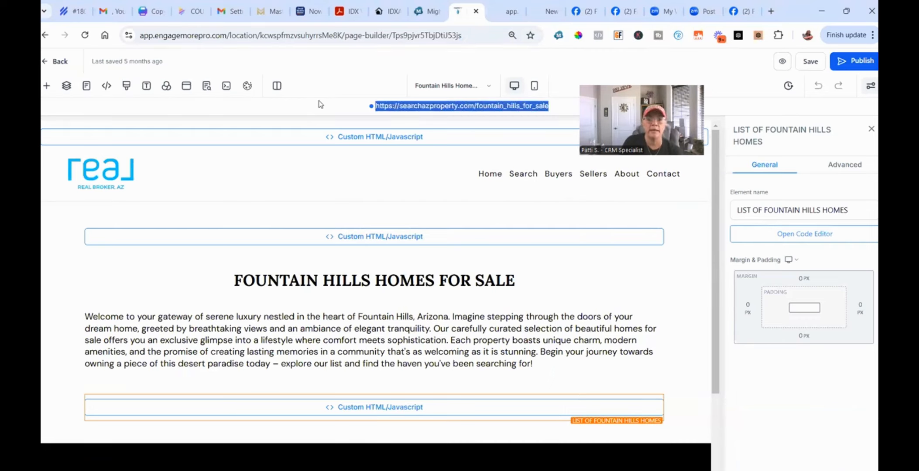
right_click(445, 106)
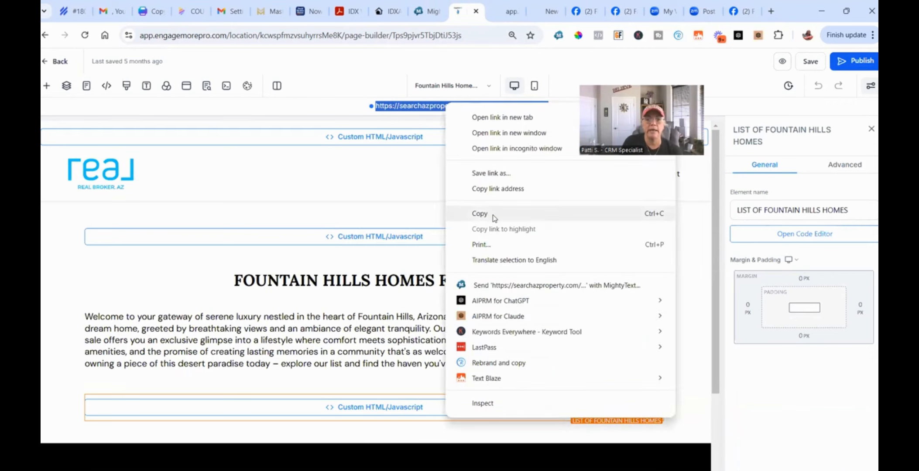
click(495, 214)
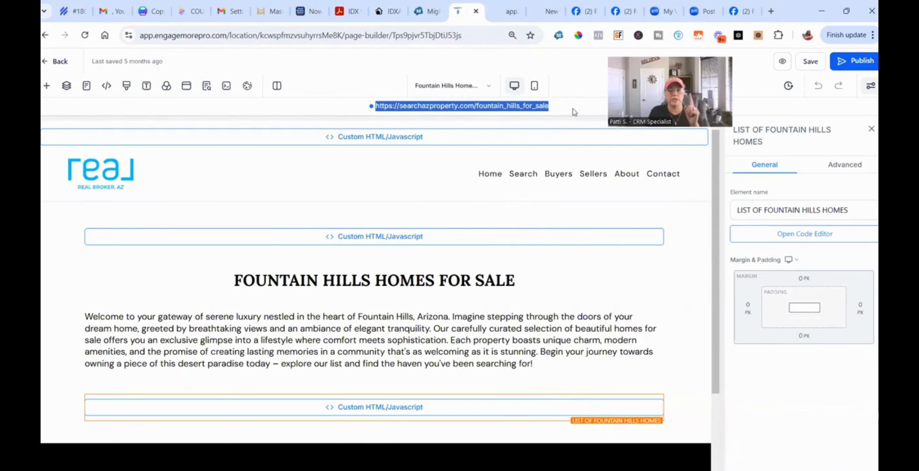
Step: Reopen the Add House Address step of the Promote Listing Opt-In Page funnel, in the 1-Lead Magnet Funnels folder, for editing
click(47, 62)
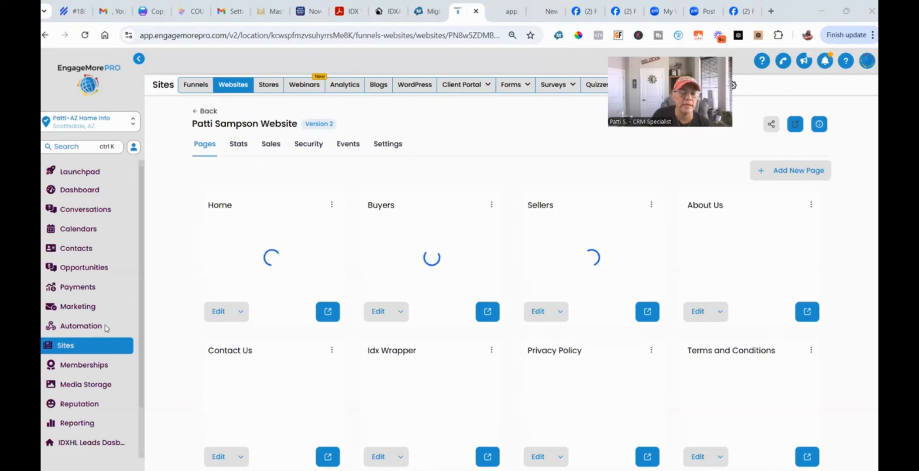
click(196, 87)
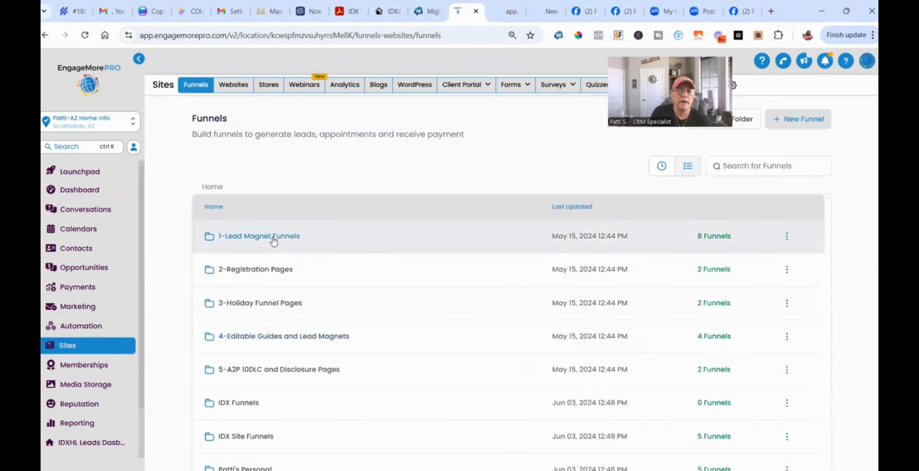
click(273, 240)
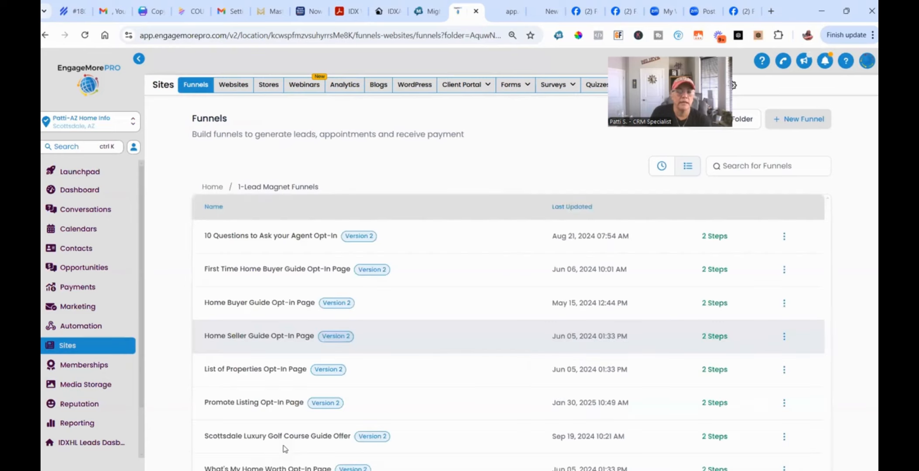
click(238, 406)
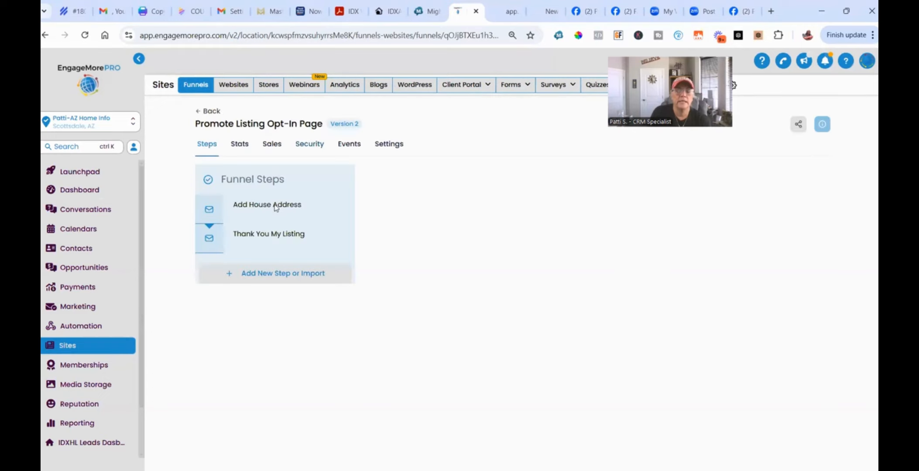
click(273, 206)
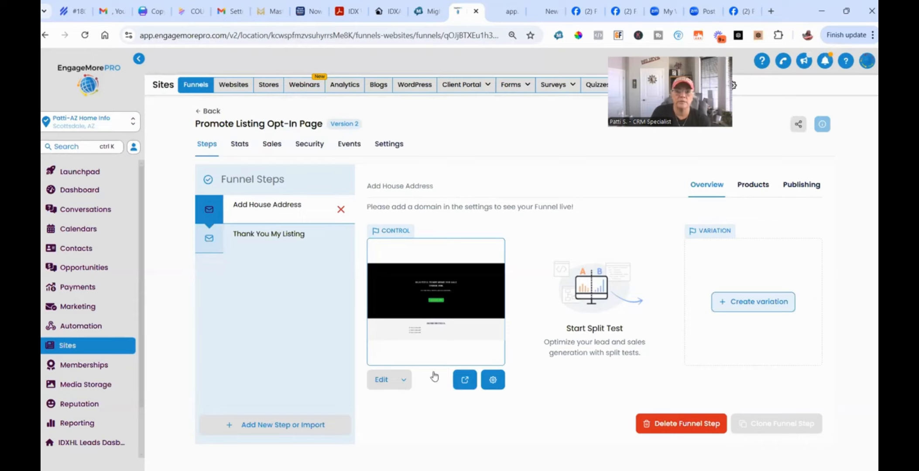
click(382, 381)
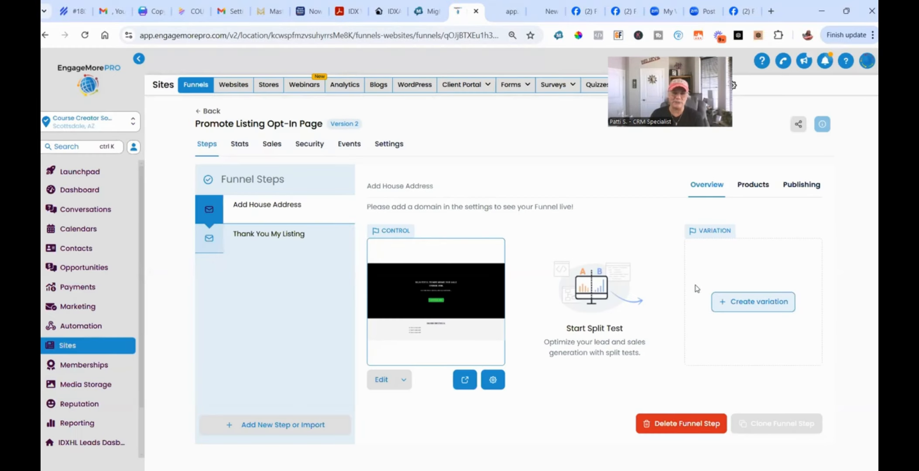
click(382, 381)
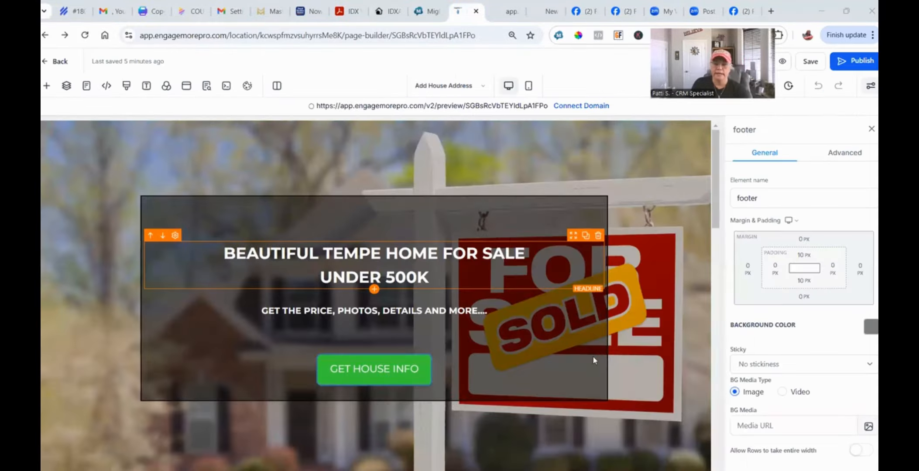
scroll(314, 378, down, 1)
scroll(277, 332, down, 5)
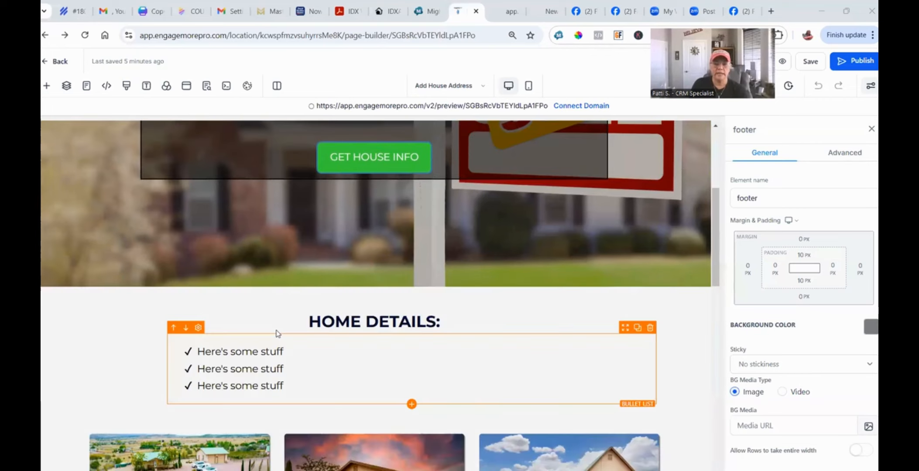
scroll(494, 300, down, 5)
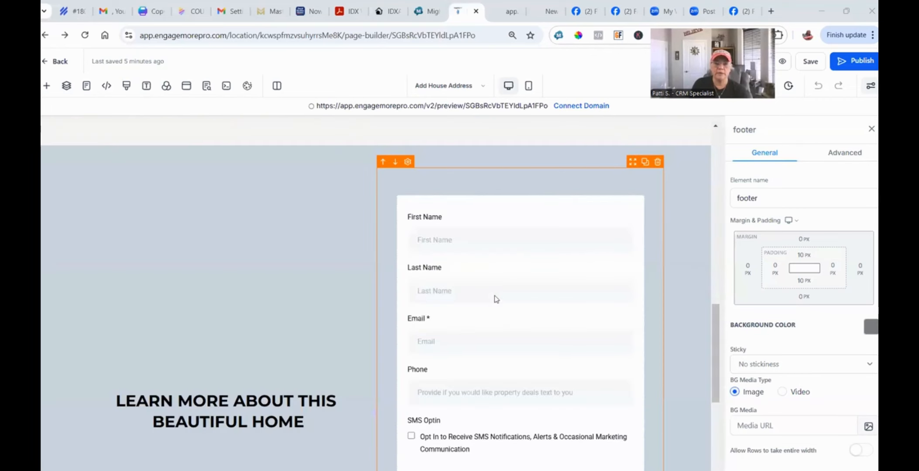
click(525, 323)
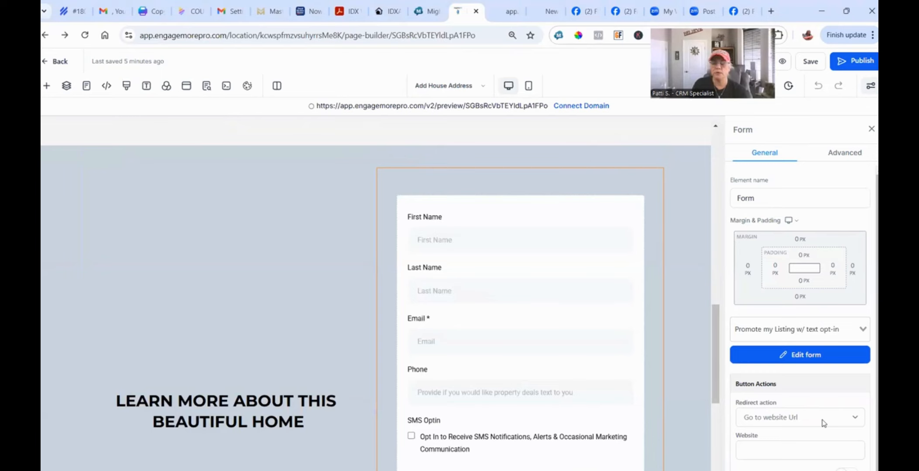
click(792, 452)
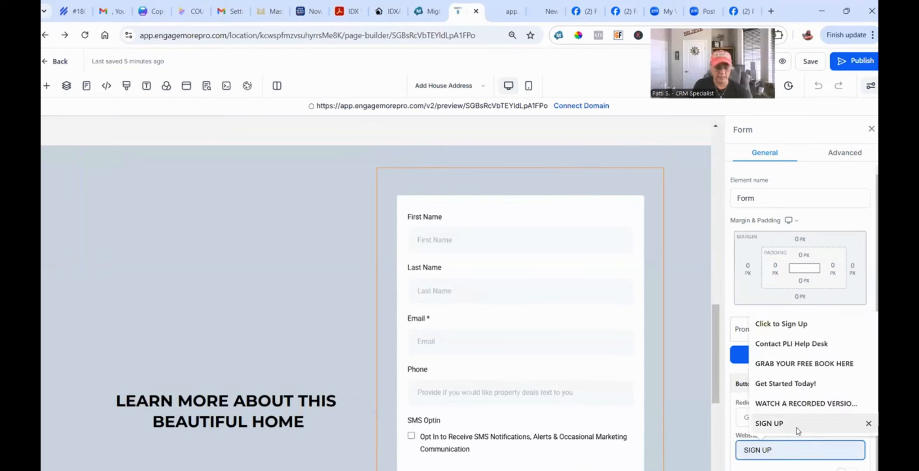
key(ctrl+v)
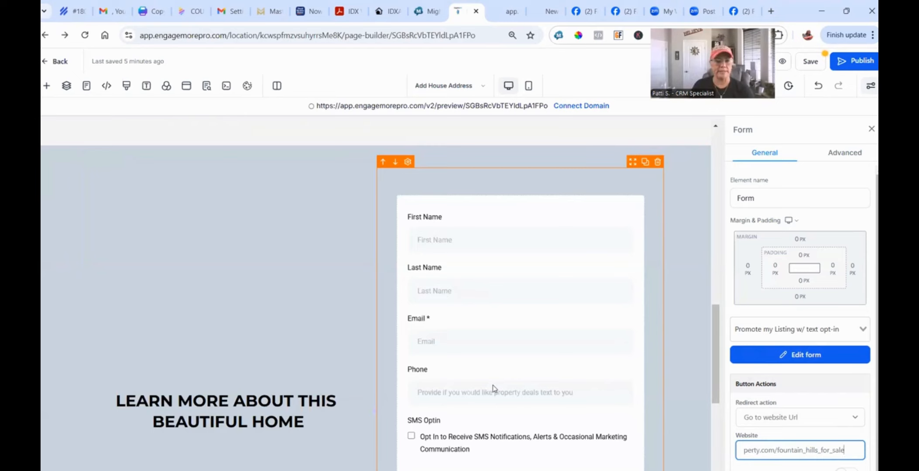
scroll(506, 352, down, 5)
scroll(561, 333, up, 5)
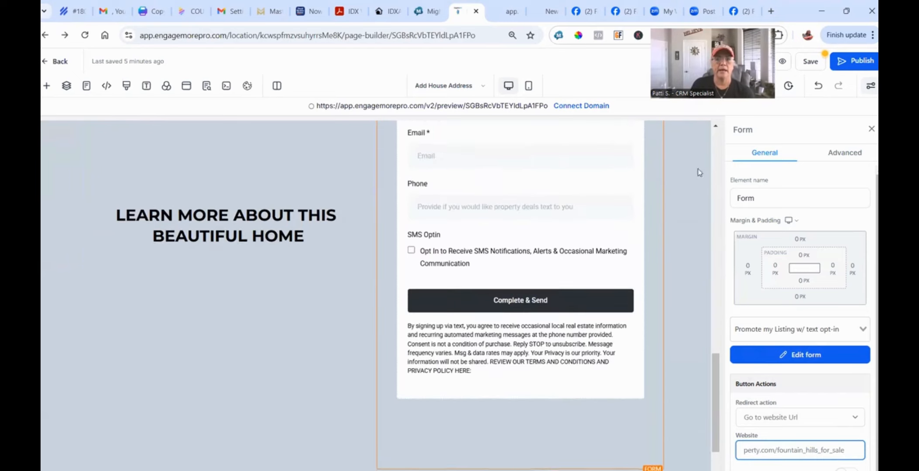
click(809, 61)
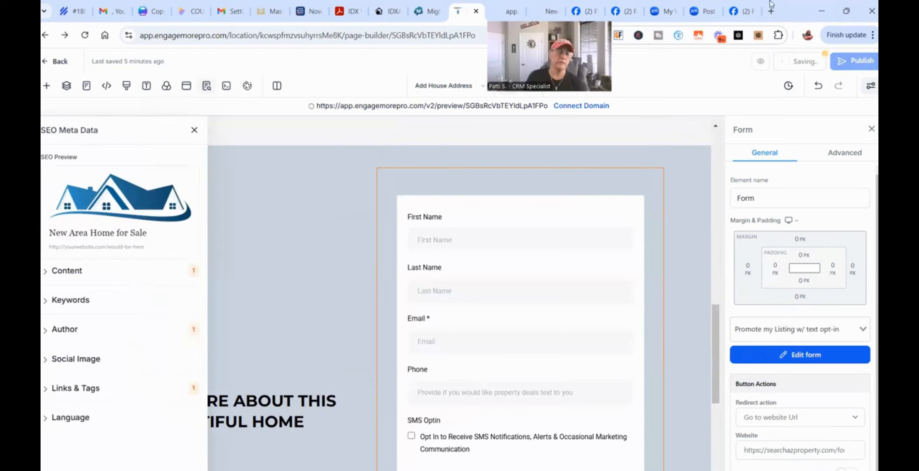
Step: Close the SEO Meta Data settings and review the opt-in page's home details and hero section
click(193, 131)
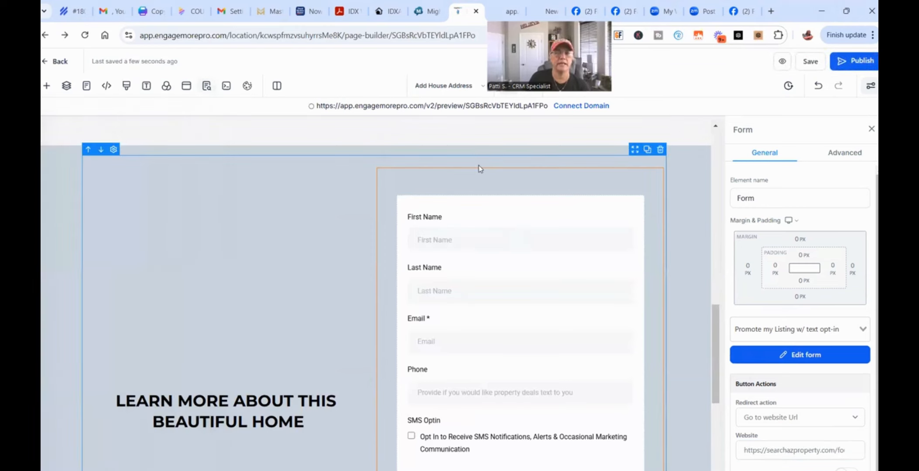
scroll(654, 218, up, 15)
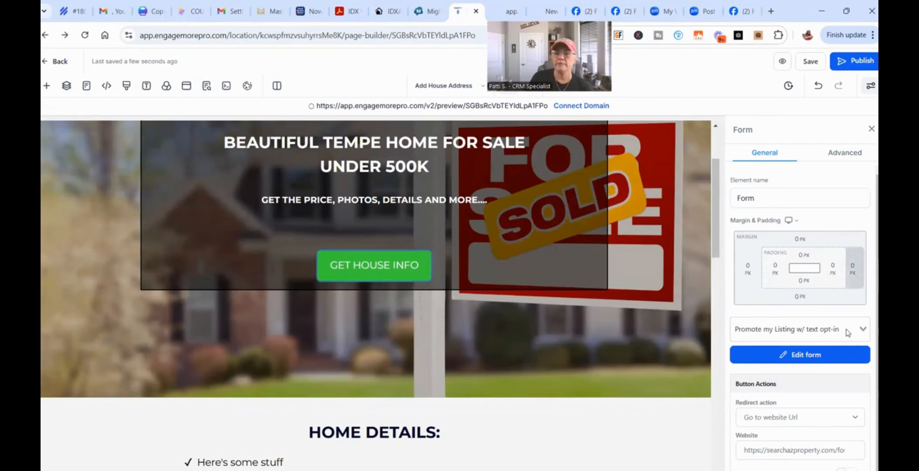
scroll(463, 263, up, 3)
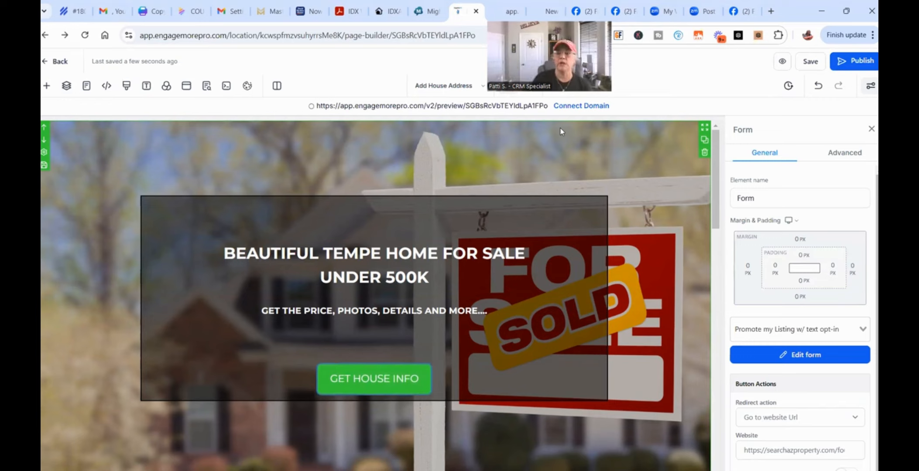
Step: Leave the page builder for the 1-Lead Magnet Funnels folder and show the actions available for the Promote Listing Opt-In Page funnel
click(46, 63)
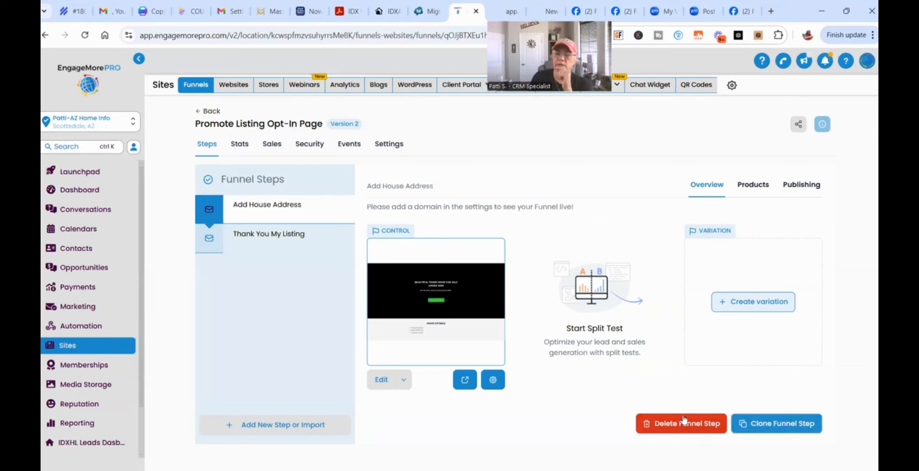
click(202, 112)
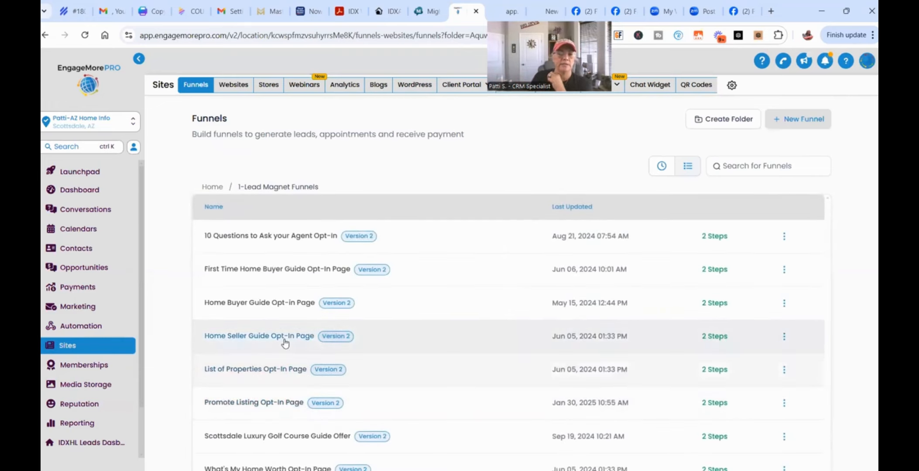
click(784, 404)
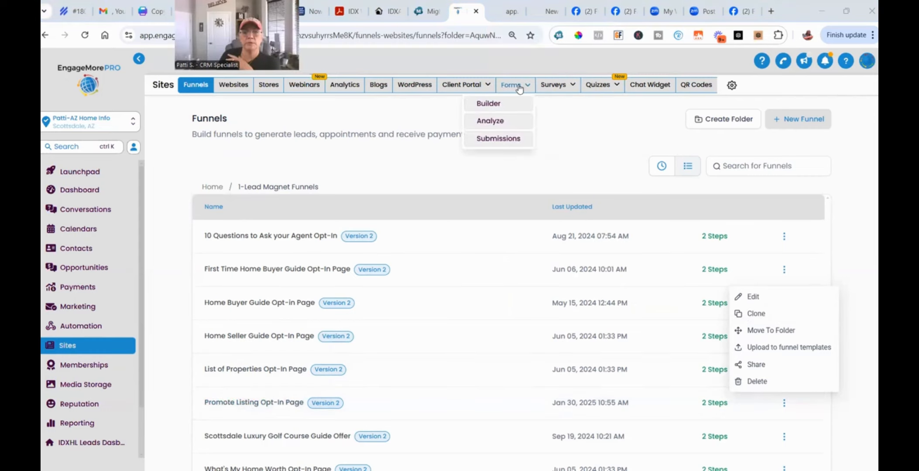
Step: Go to the site's forms and open the Lead Magnet Opt-In Forms folder
click(519, 89)
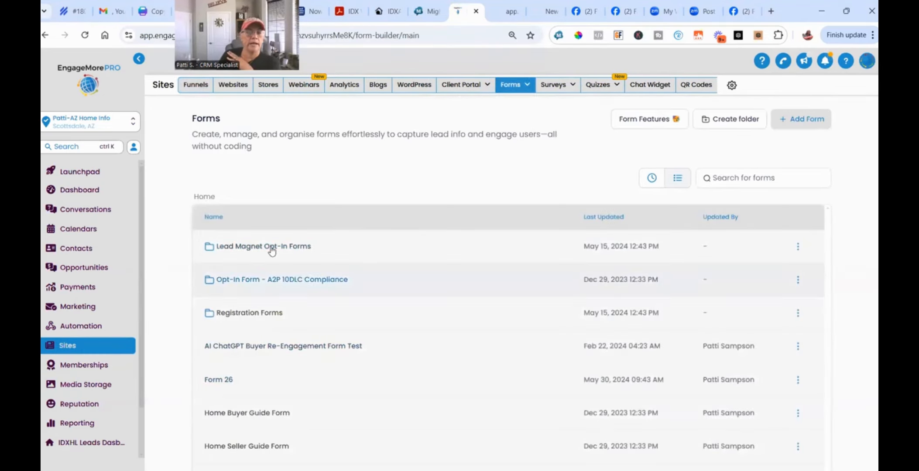
click(272, 248)
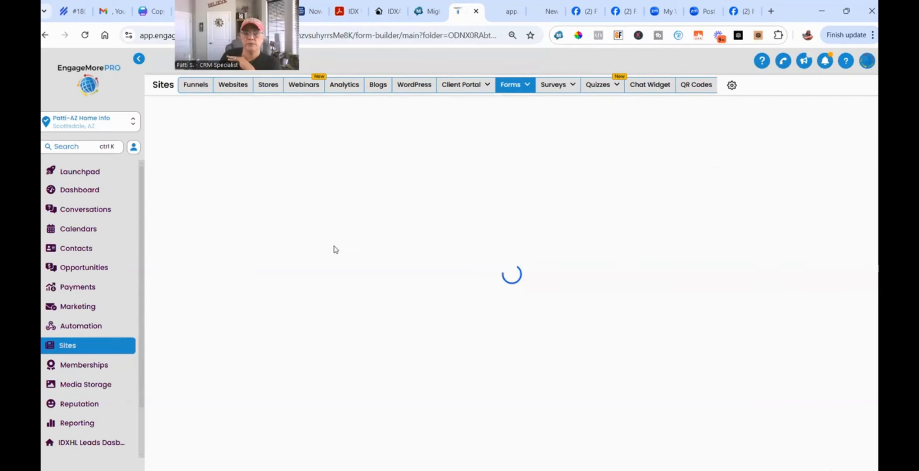
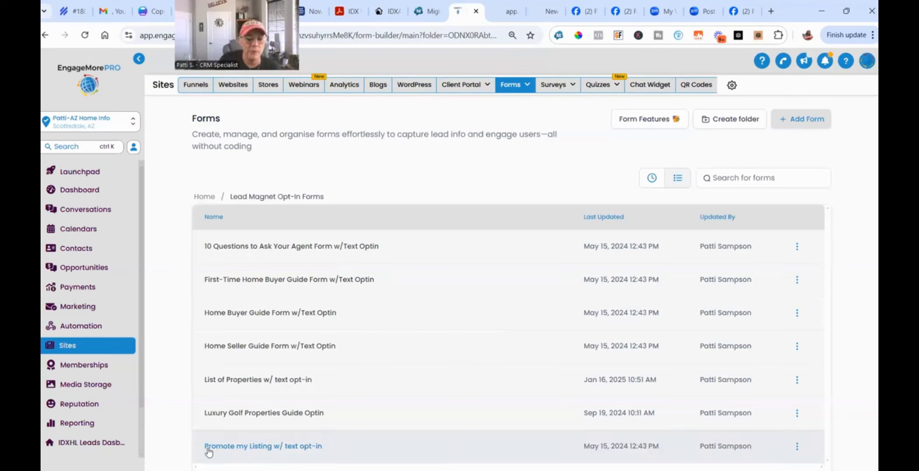
mouse_move(515, 95)
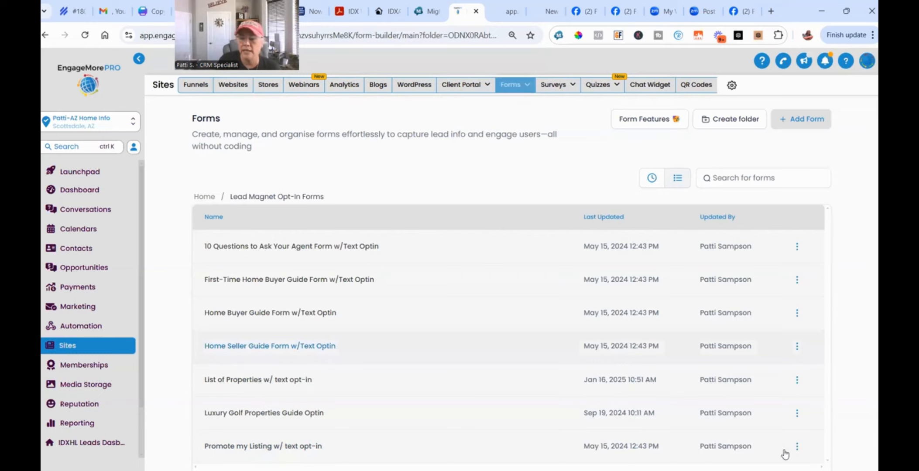
Step: Check the actions available for the Promote my Listing w/ text opt-in form, view it in the form builder and return to the forms list
click(797, 447)
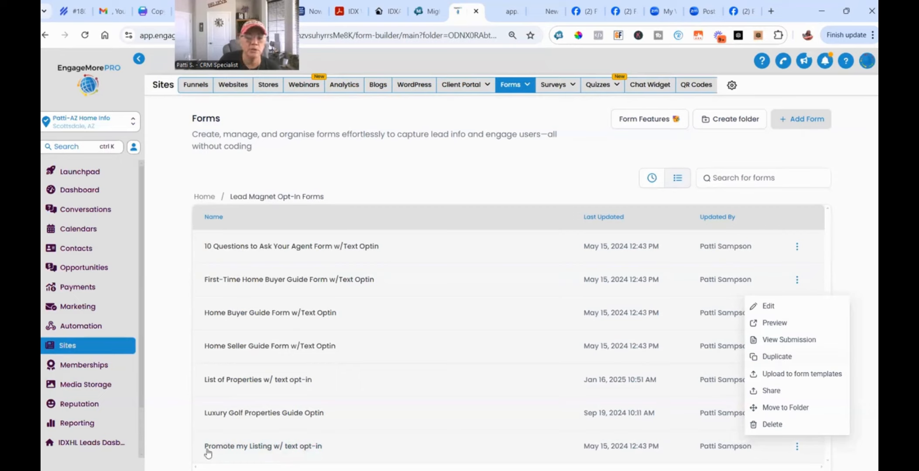
triple_click(352, 443)
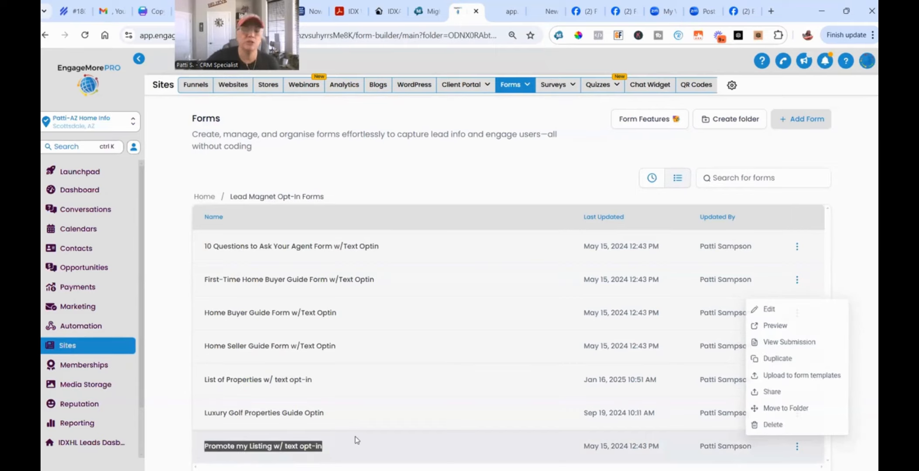
click(357, 440)
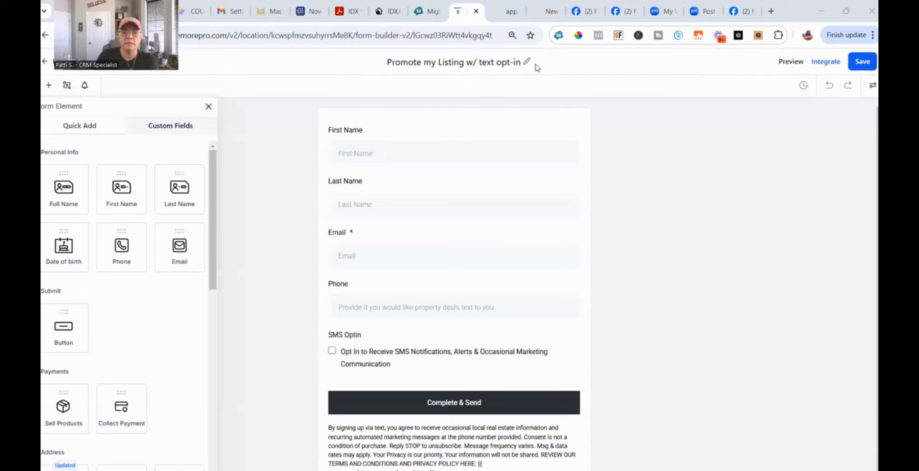
click(536, 64)
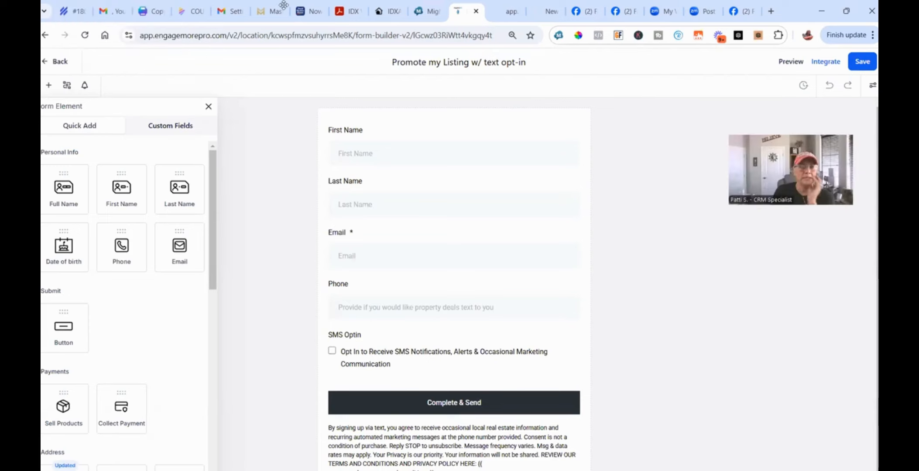
click(45, 62)
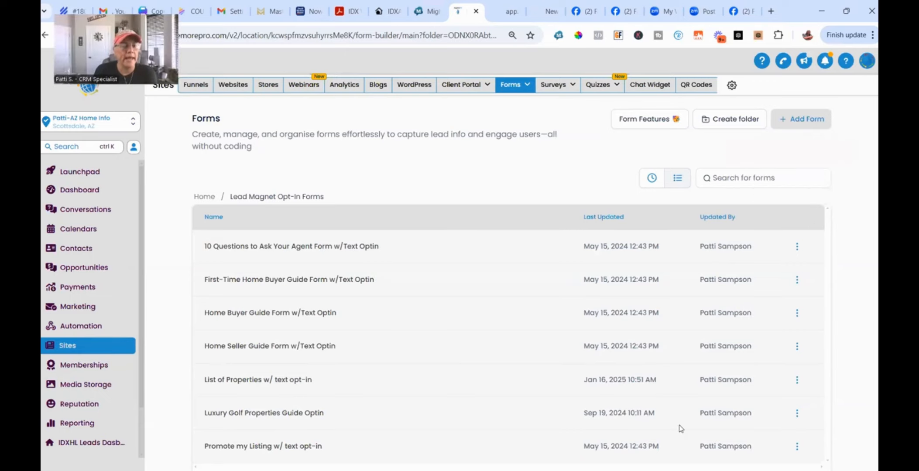
Step: Open the 1 BUYER/TENANT CAMPAIGNS folder in the automation workflows and look through its campaigns for the one promoting a listing
click(84, 328)
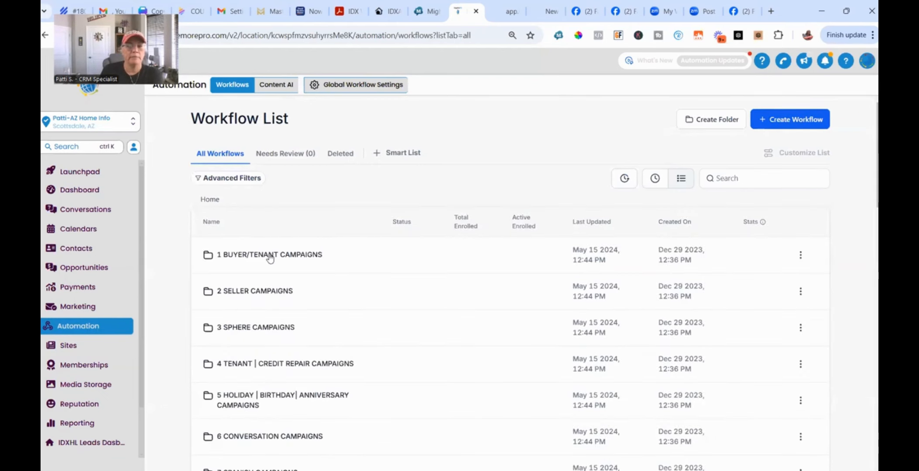
click(270, 256)
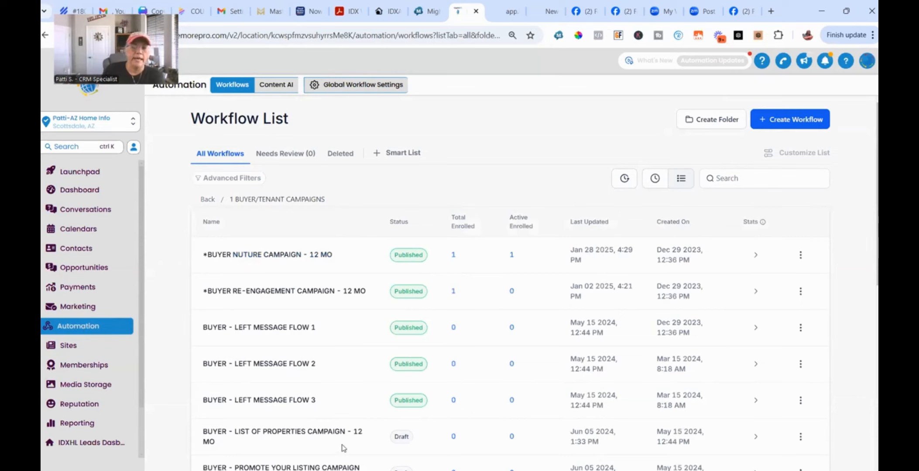
scroll(319, 390, down, 3)
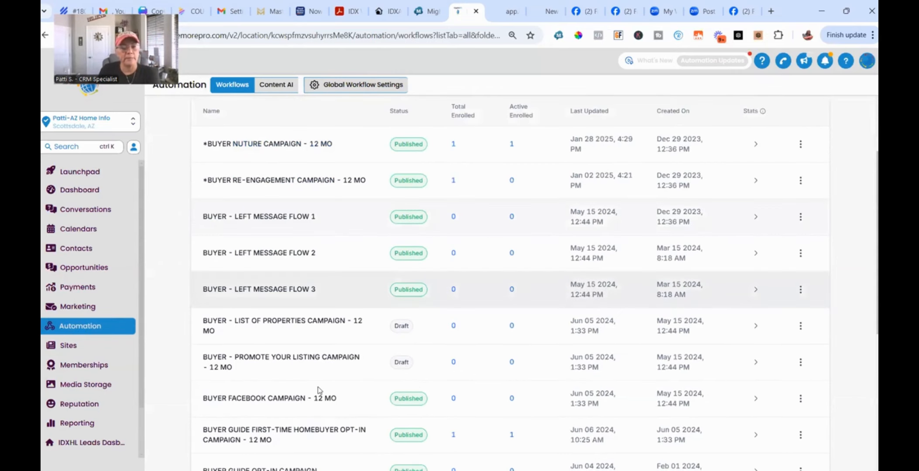
scroll(319, 390, down, 4)
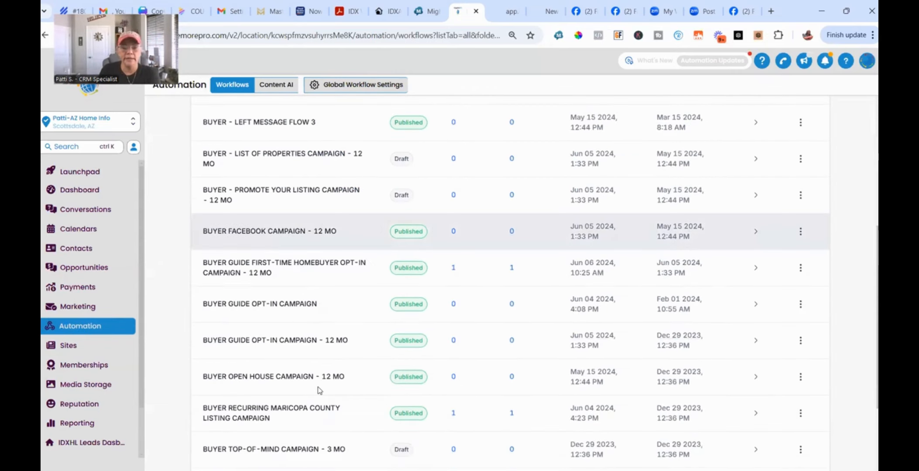
scroll(319, 390, down, 3)
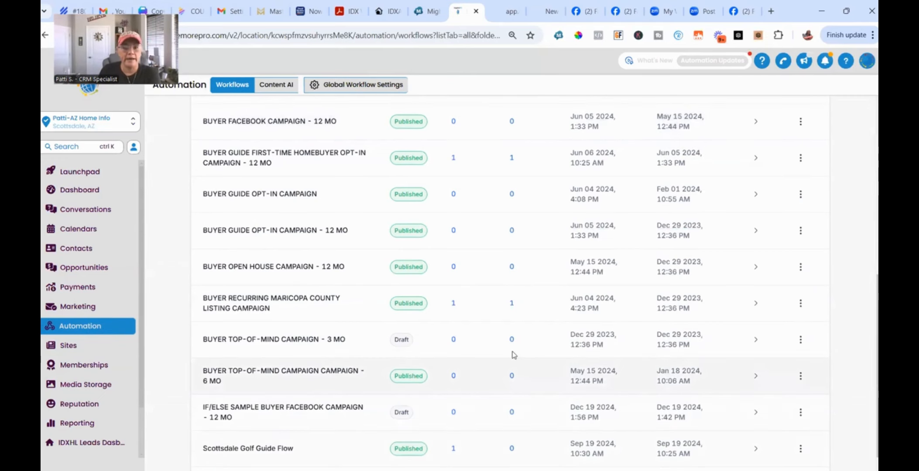
scroll(513, 355, up, 4)
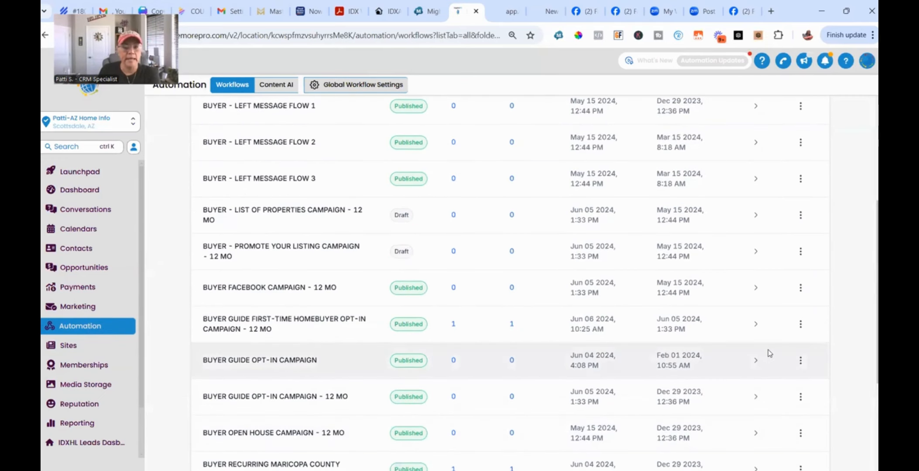
scroll(770, 354, up, 1)
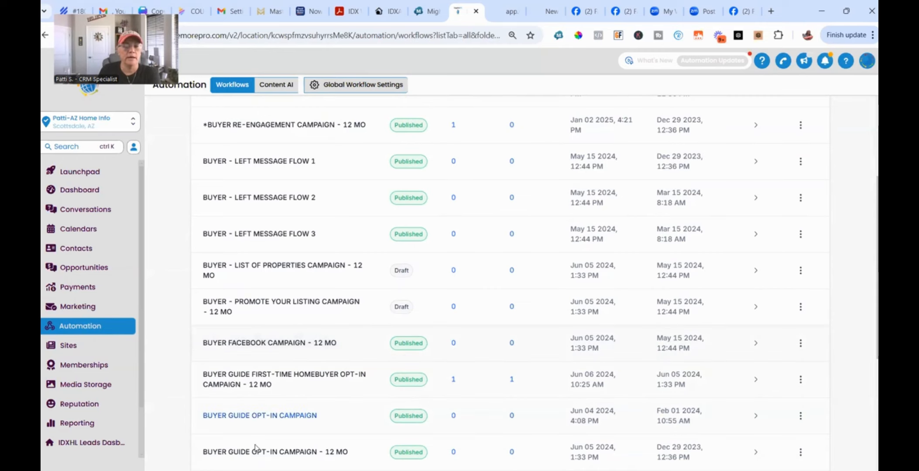
scroll(497, 415, down, 1)
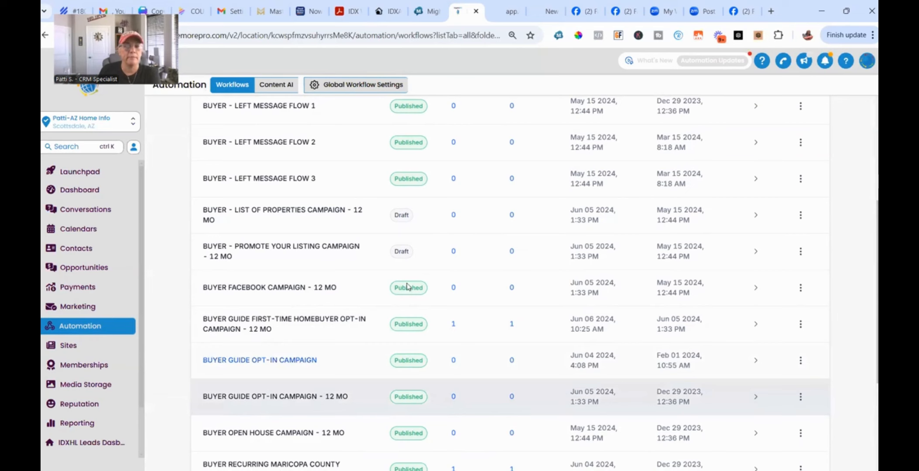
scroll(305, 312, up, 5)
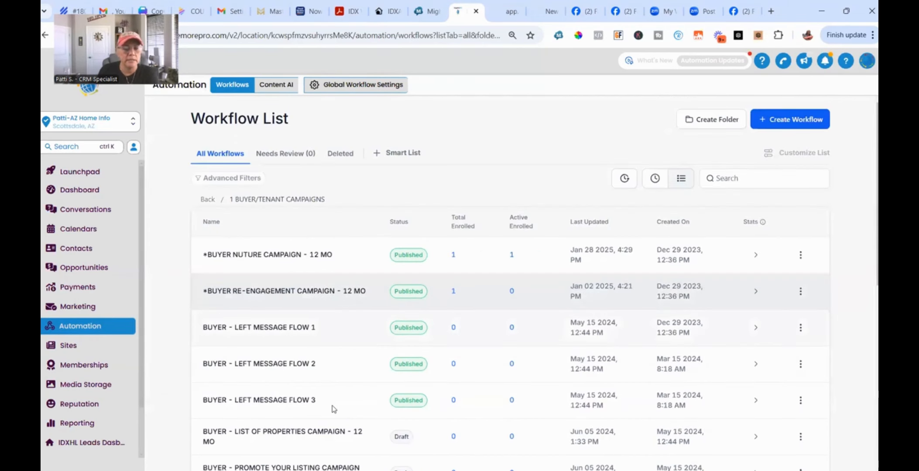
scroll(334, 405, down, 3)
scroll(325, 399, down, 1)
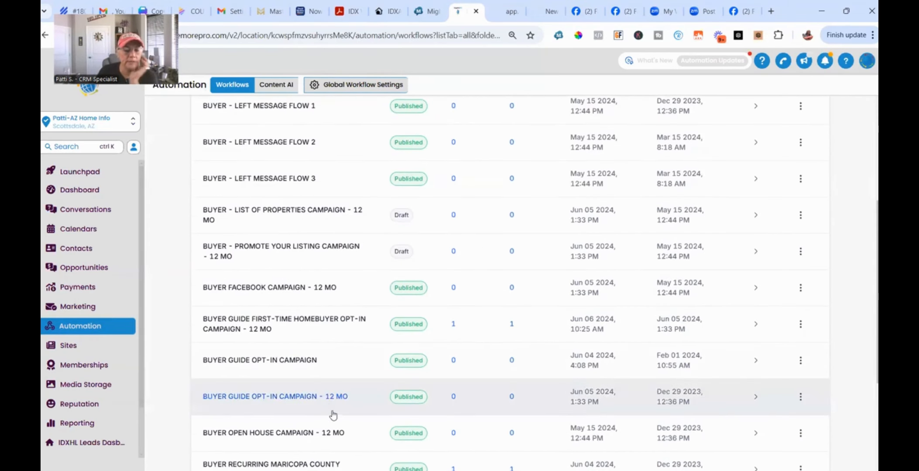
scroll(332, 408, down, 2)
scroll(333, 414, down, 2)
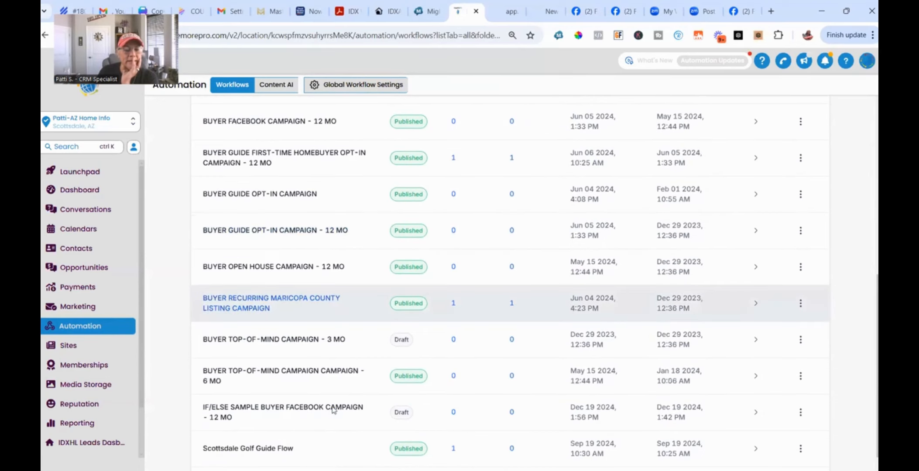
scroll(357, 353, up, 2)
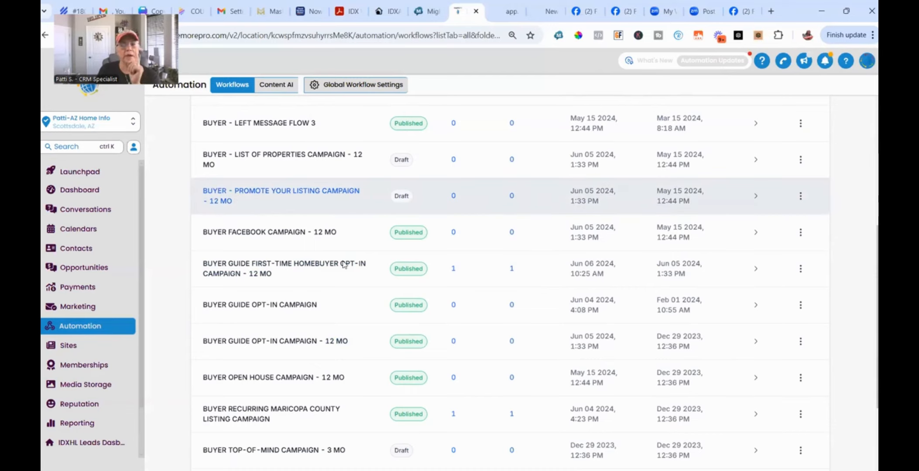
scroll(322, 255, up, 1)
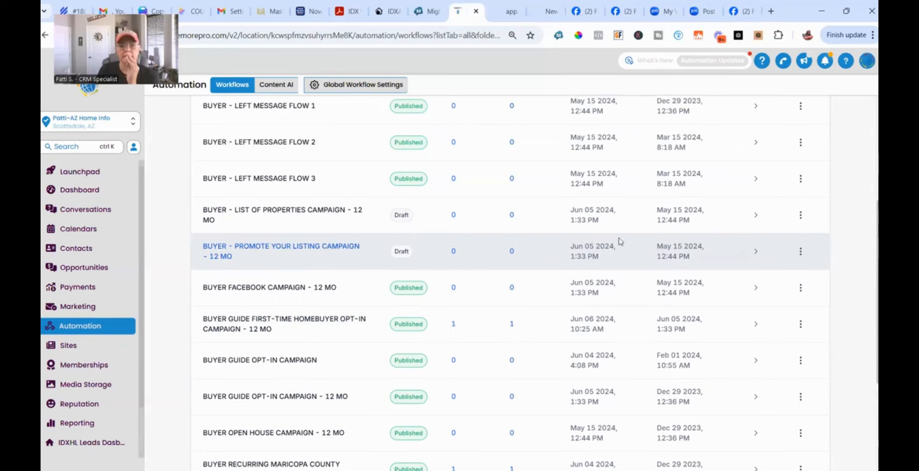
Step: Open the BUYER - PROMOTE YOUR LISTING CAMPAIGN - 12 MO workflow, review its first actions and open the Assign to user action
click(343, 248)
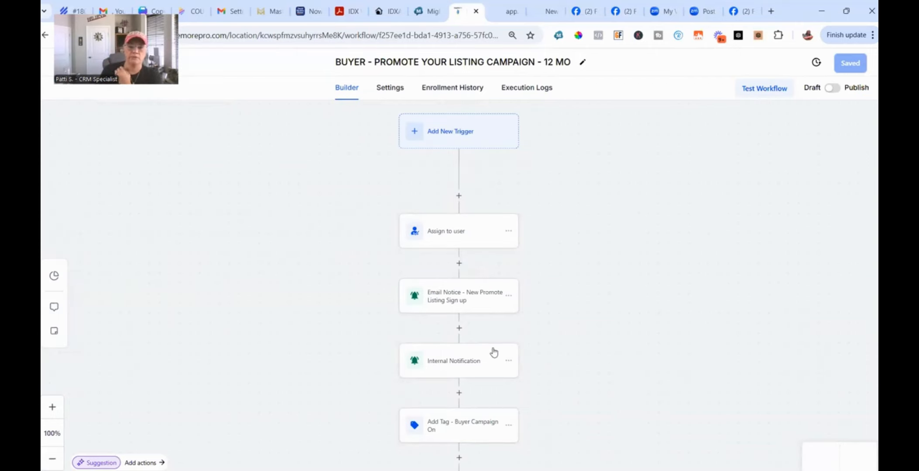
scroll(504, 355, down, 1)
scroll(462, 205, down, 2)
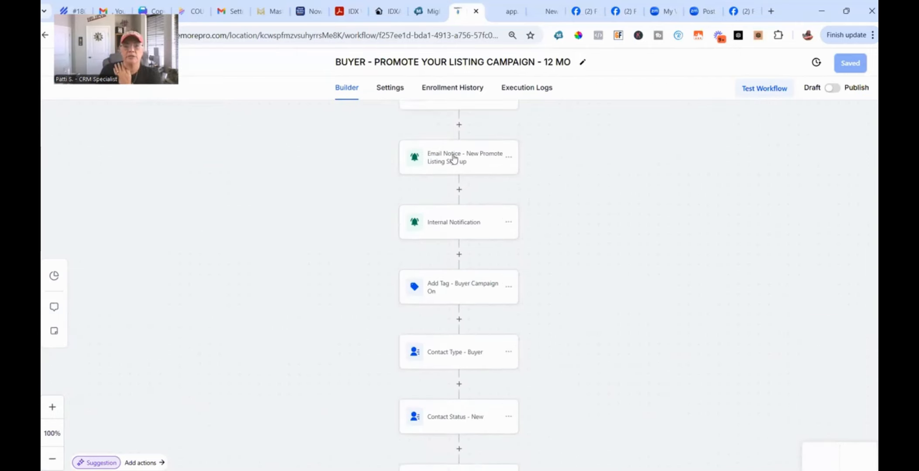
scroll(440, 263, up, 2)
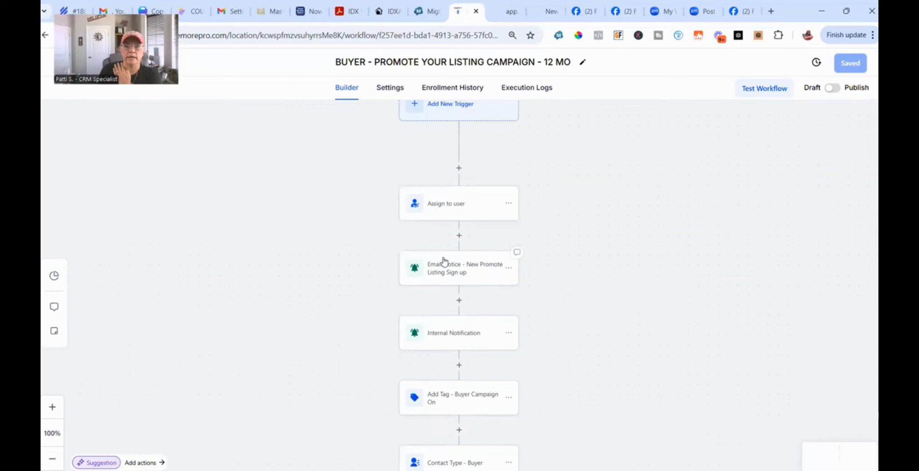
scroll(455, 156, up, 1)
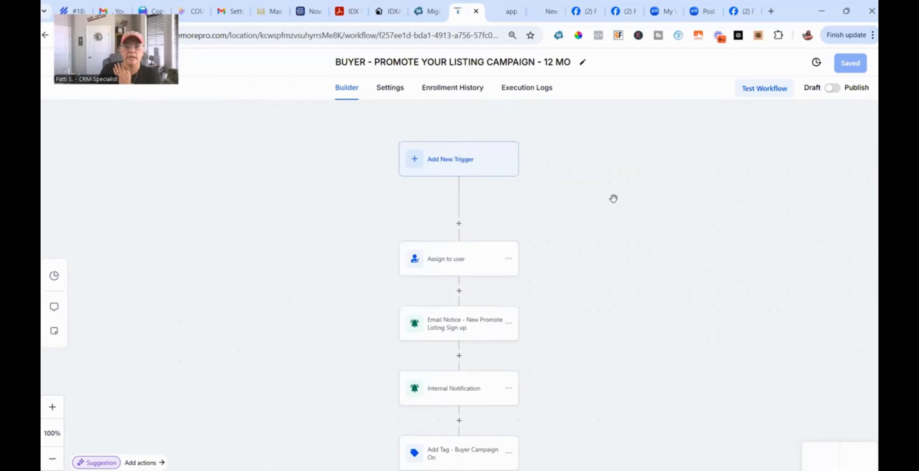
scroll(432, 242, down, 1)
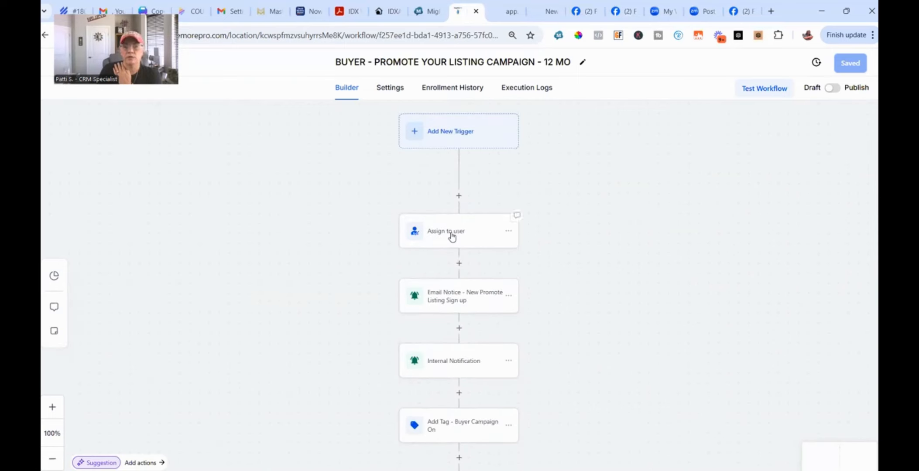
click(443, 233)
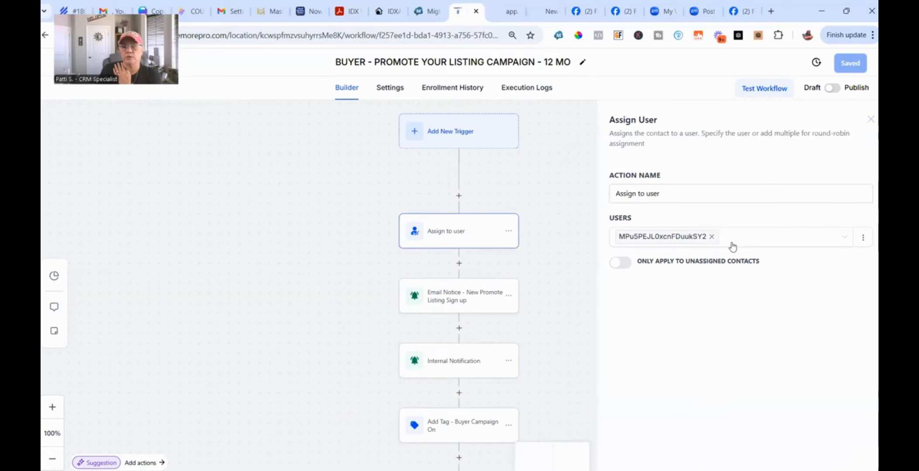
Step: Replace the user ID in the Assign to user action with the team member's account and save the action
click(712, 237)
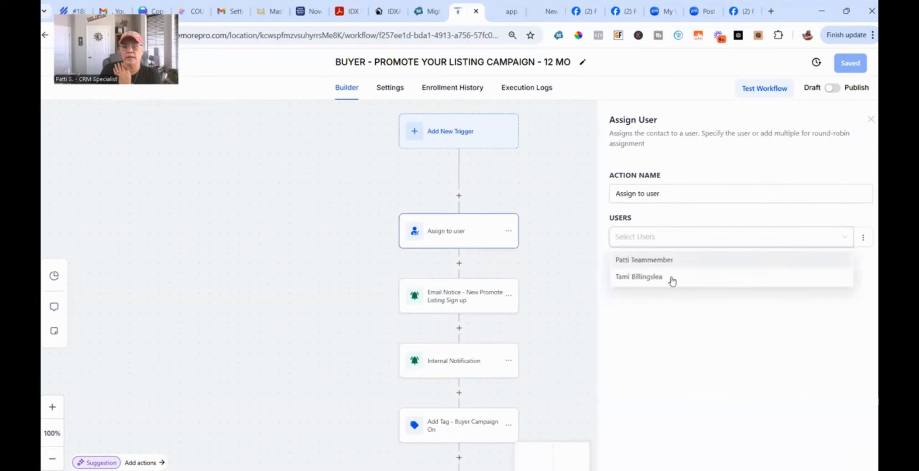
click(668, 261)
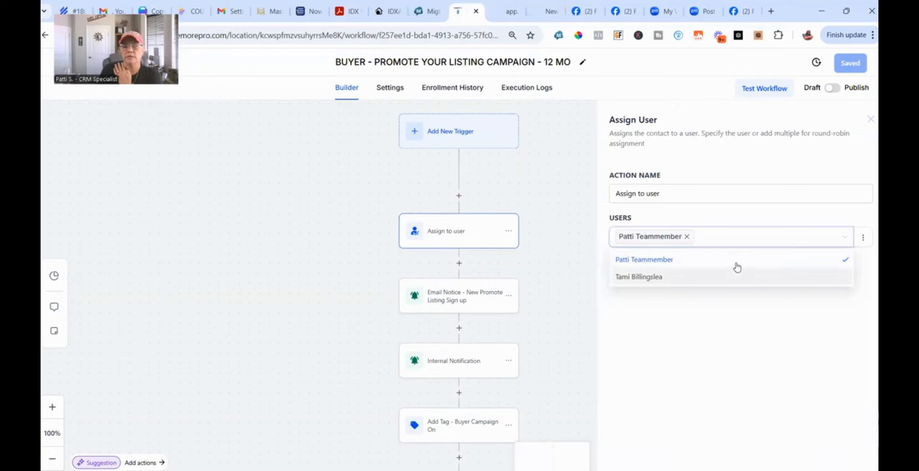
click(806, 448)
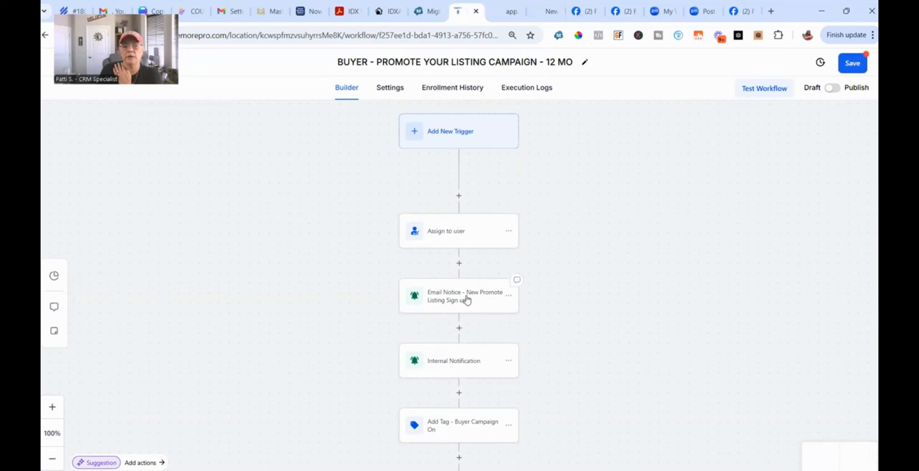
Step: Add a Send SMS action between Internal Notification and Add Tag - Buyer Campaign On
scroll(462, 272, down, 1)
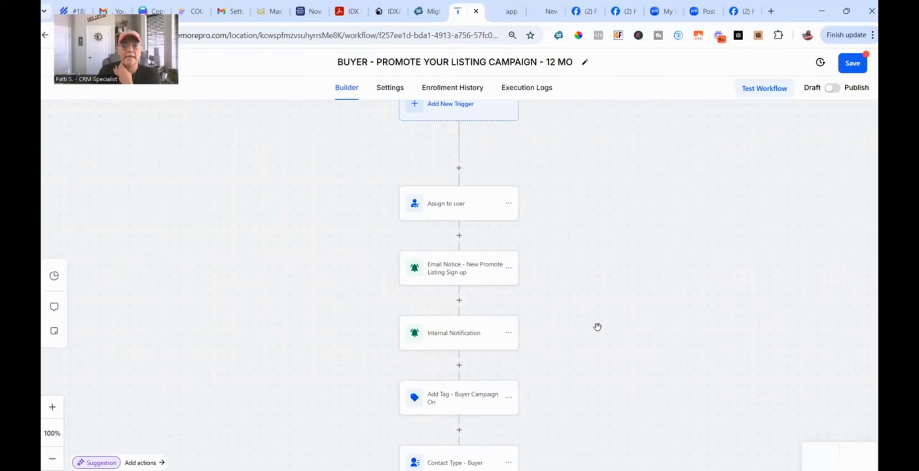
drag(457, 339, 456, 312)
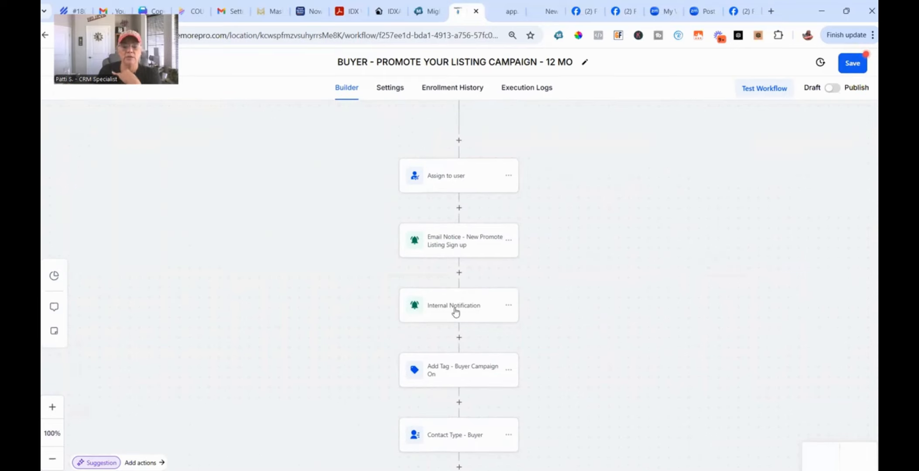
click(459, 339)
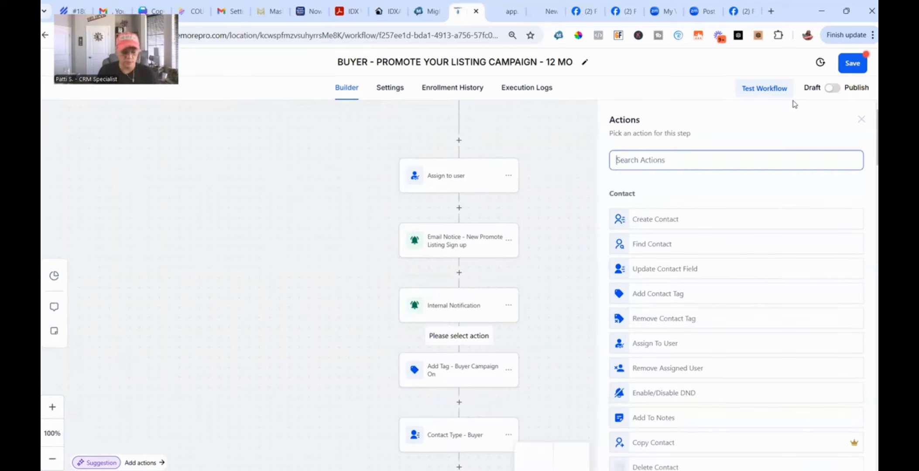
text(SMS)
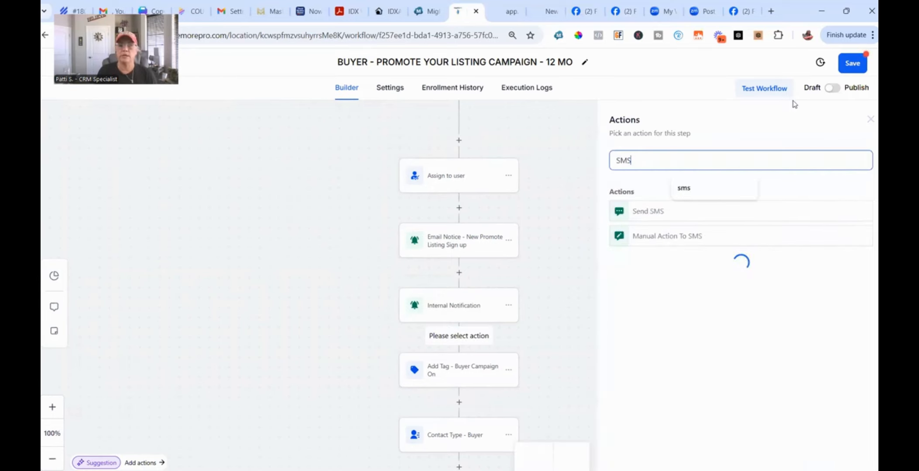
click(647, 216)
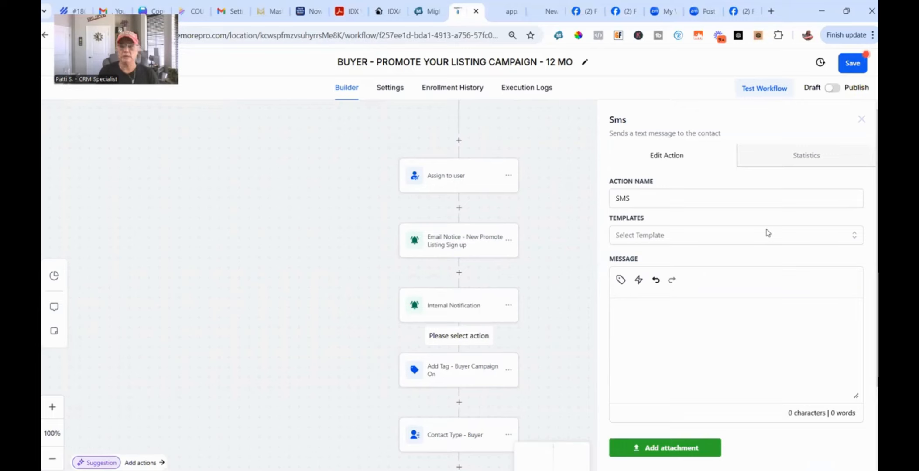
Step: Write the SMS message "YOU JUST GOT A NEW" followed by the listing's street address and "LEAD"
text(YOU JUST GOT A )
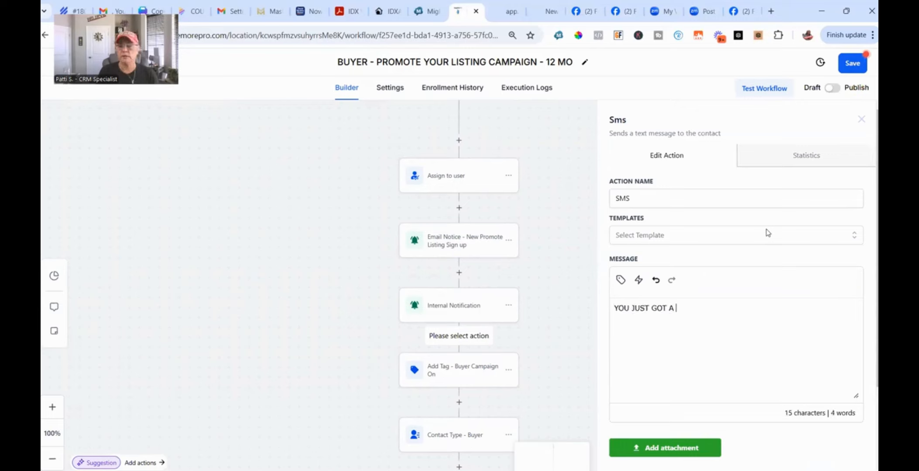
text(NEW L)
key(BackSpace)
text(P)
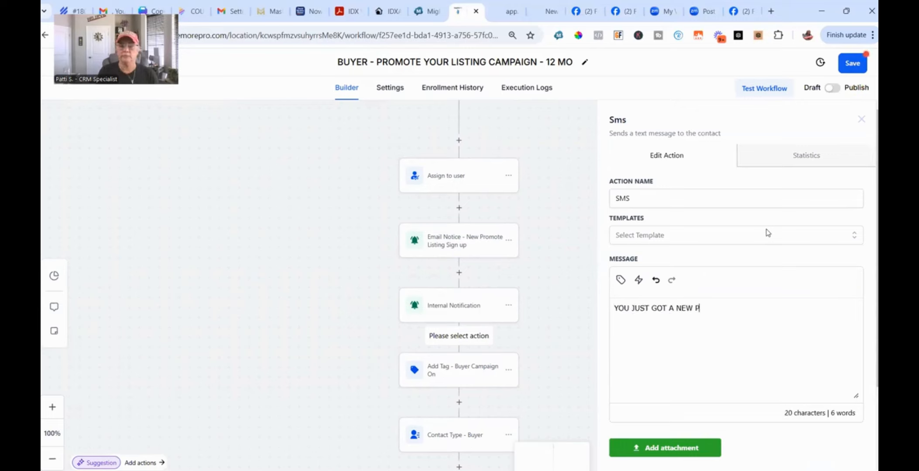
text(ROM)
key(BackSpace)
key(BackSpace)
key(BackSpace)
key(BackSpace)
text(123)
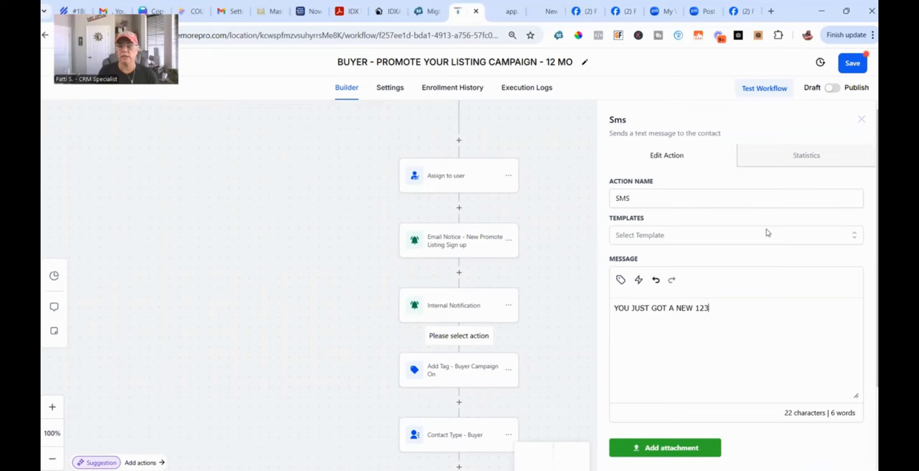
text( MAIN STREET LEAD)
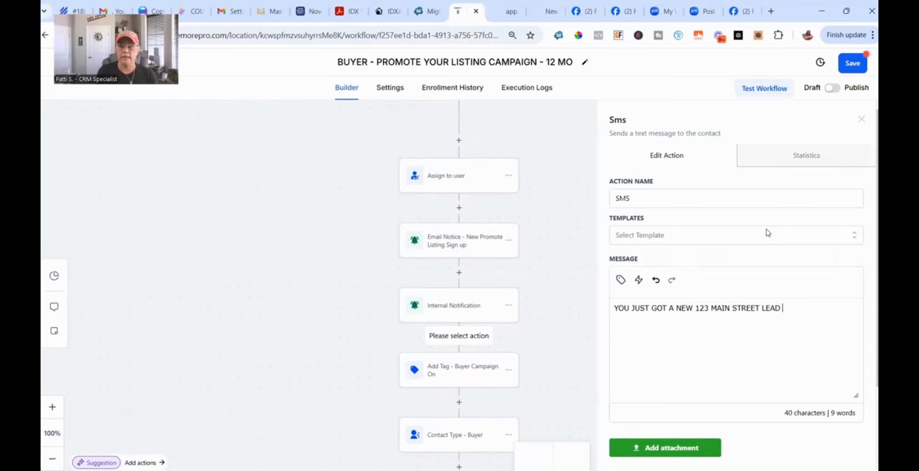
Step: Append the contact's Full Name merge field to the SMS message and save the action without a template
click(620, 281)
click(572, 68)
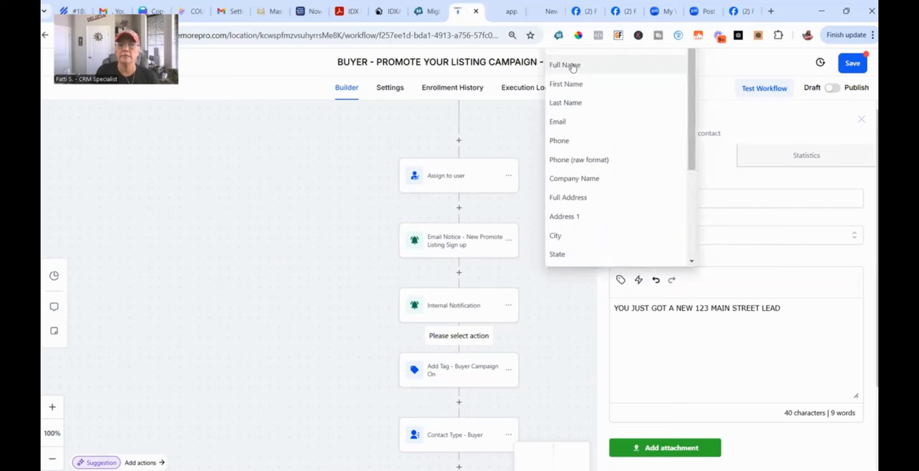
click(572, 66)
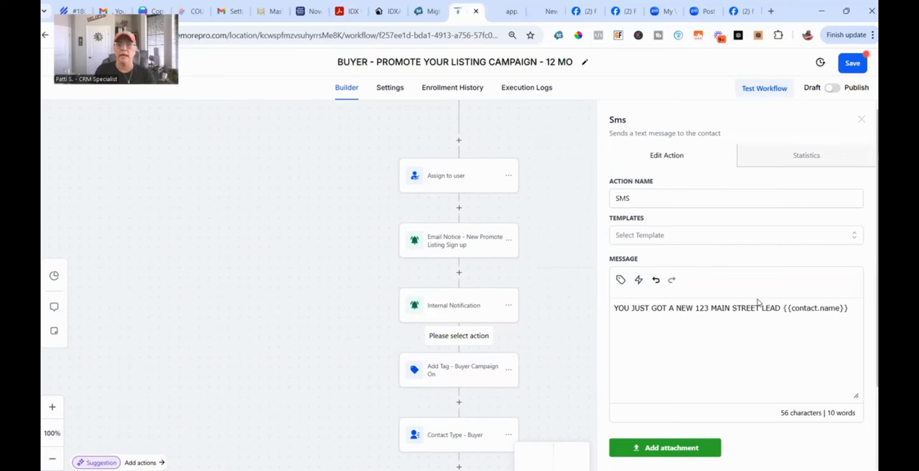
click(661, 200)
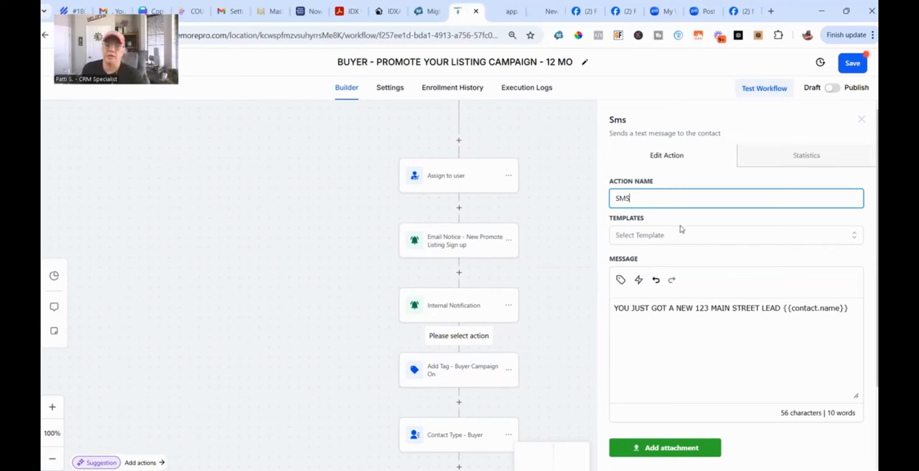
click(682, 235)
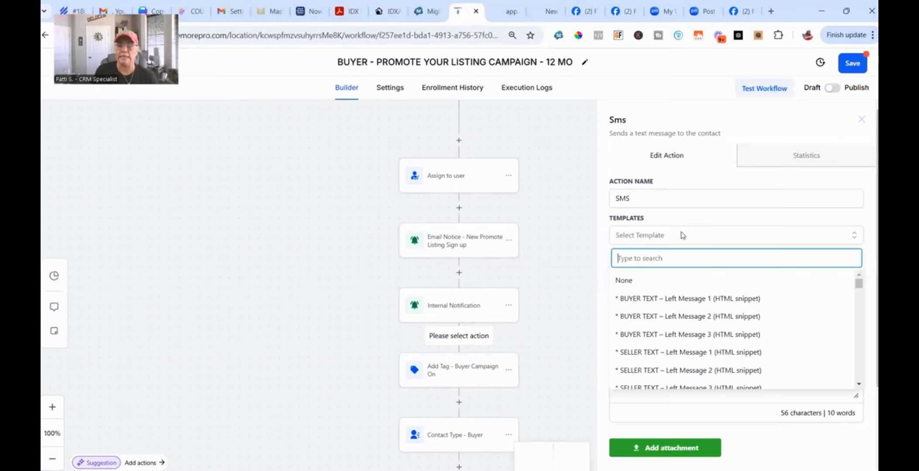
click(681, 235)
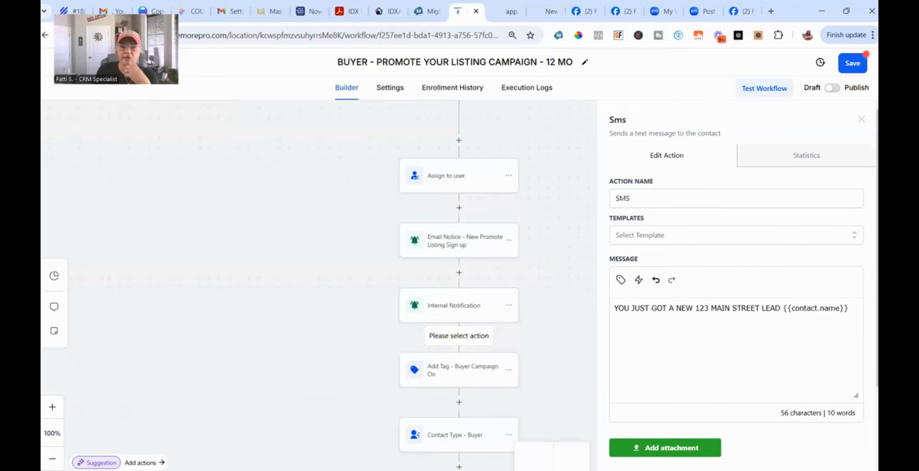
click(835, 470)
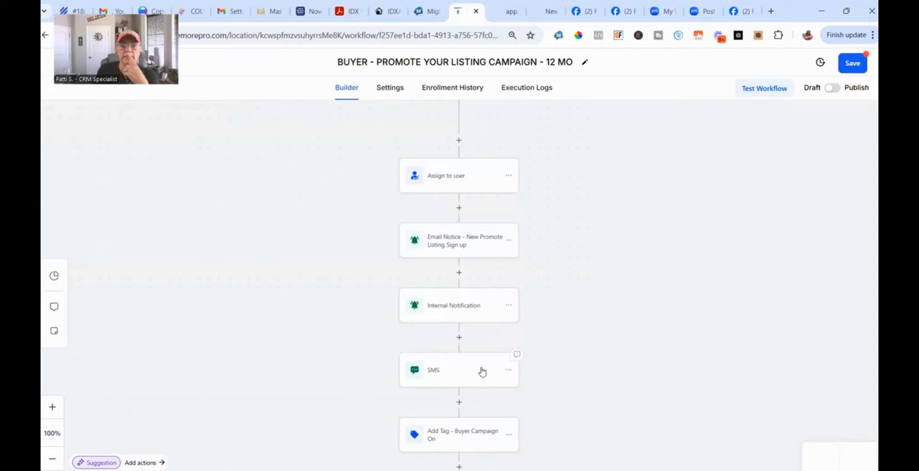
Step: Delete the SMS action that follows Internal Notification
click(453, 373)
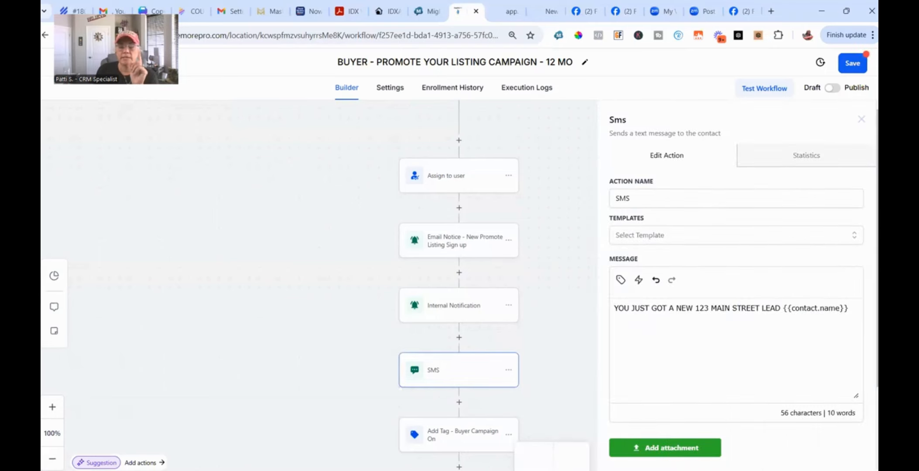
key(Delete)
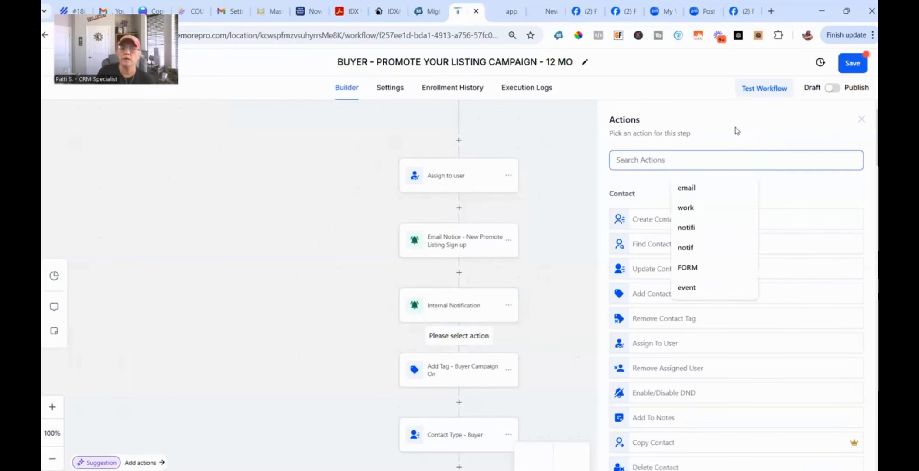
Step: Add a Send Internal Notification action before Add Tag - Buyer Campaign On and set its type to SMS
text(NOTIF)
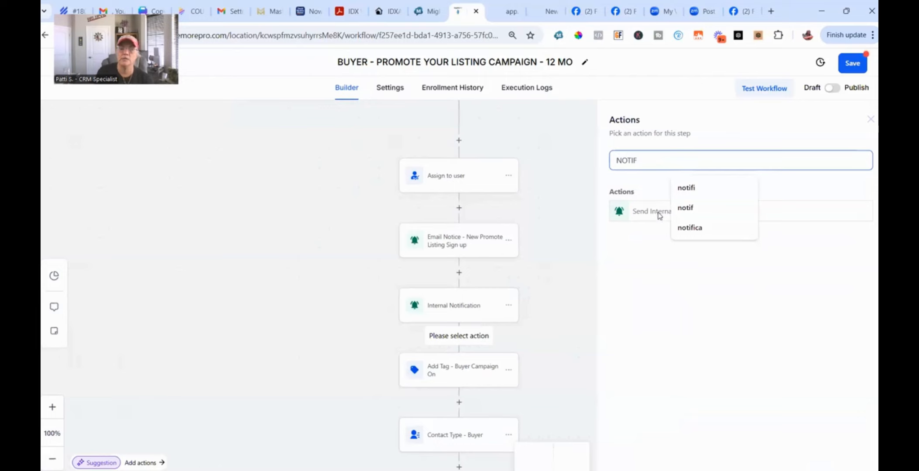
click(656, 212)
click(688, 224)
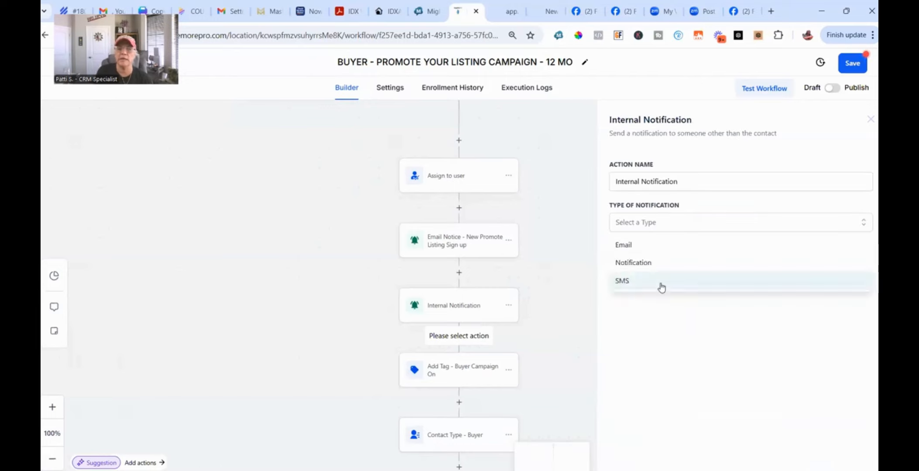
click(662, 283)
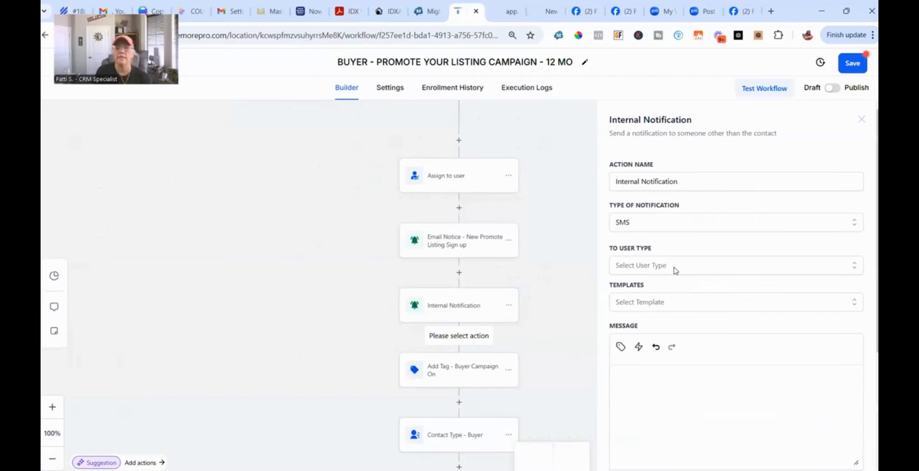
Step: Set the notification's recipient type to Particular User and select the team member as the recipient
click(676, 268)
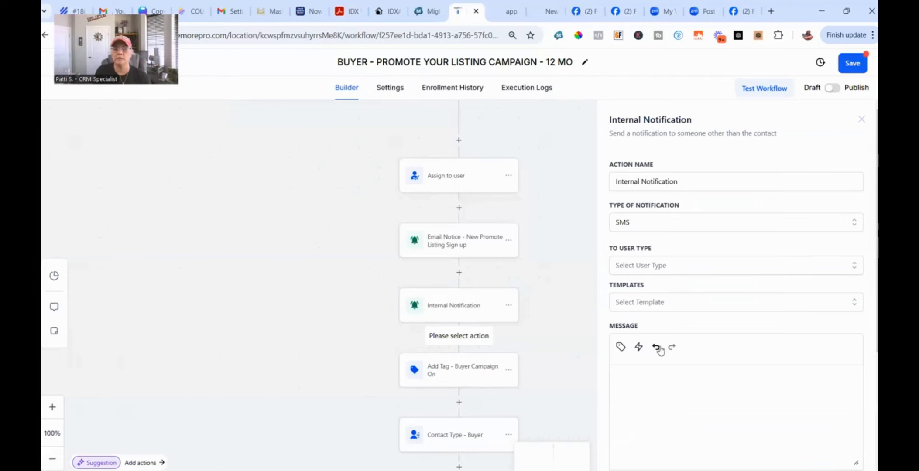
click(658, 347)
click(657, 308)
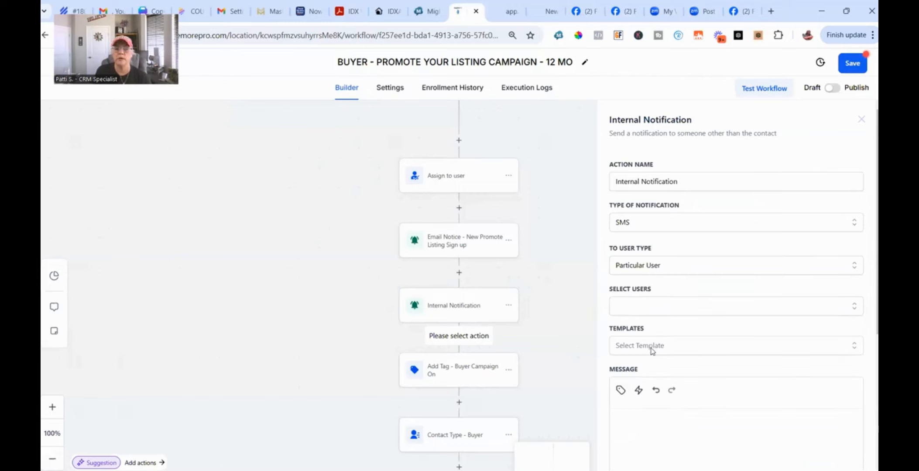
click(660, 353)
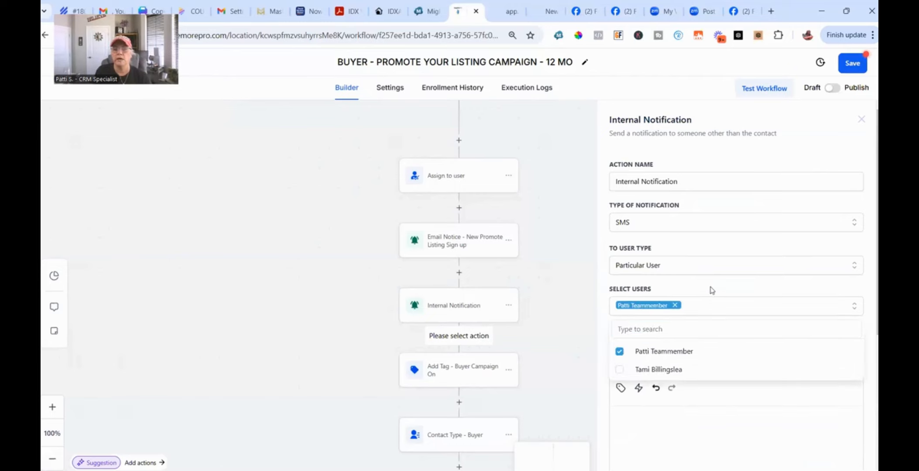
click(671, 314)
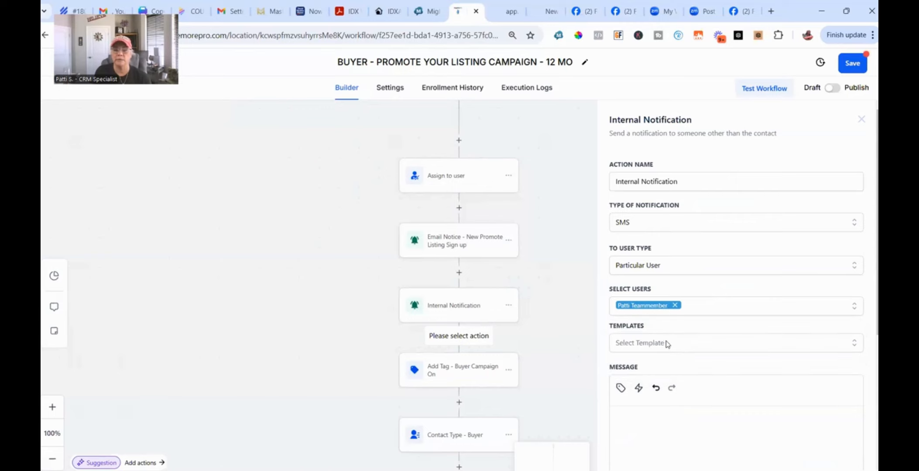
click(667, 343)
click(677, 388)
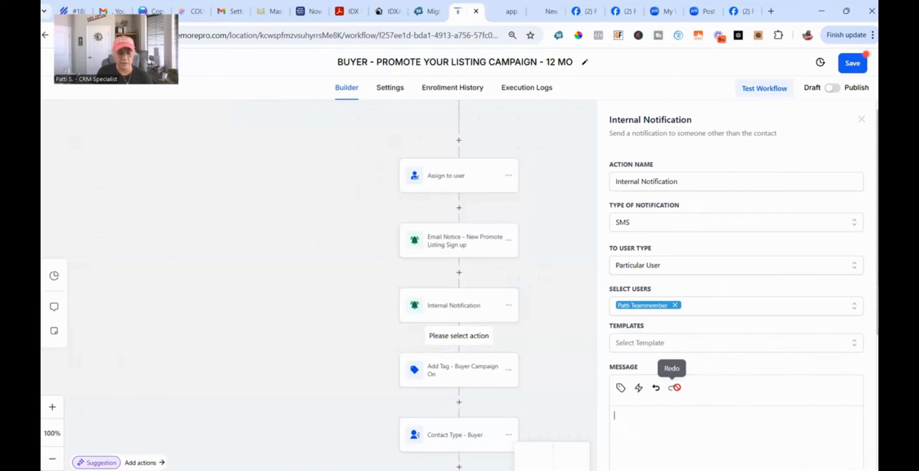
text(https://searchazproperty.com/fountain_hills_for_sale)
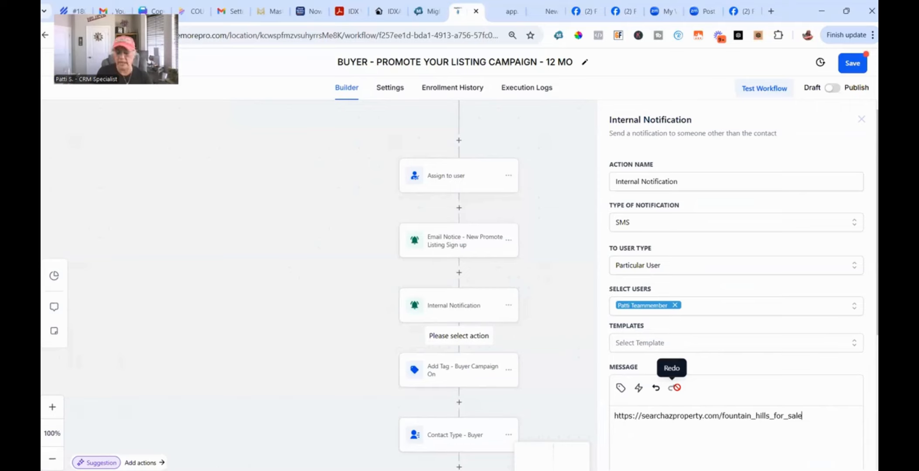
key(ctrl+z)
text(you)
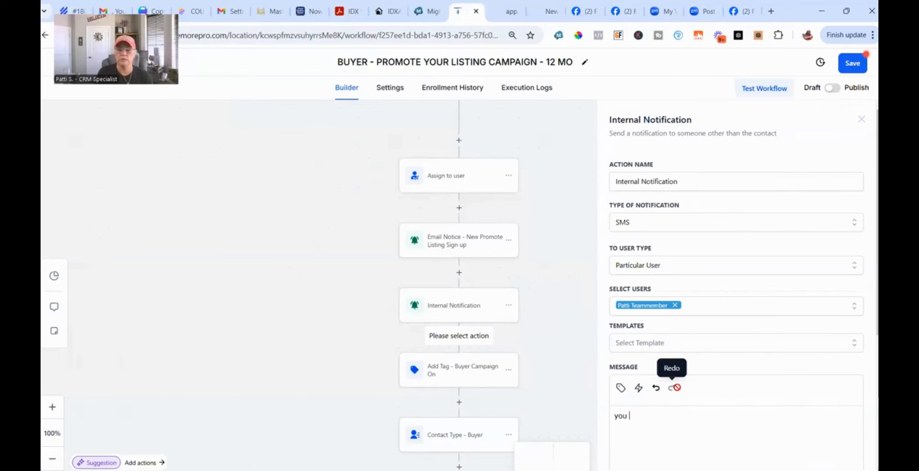
key(BackSpace)
key(BackSpace)
key(BackSpace)
key(BackSpace)
Step: Write the notification message "YOU JUST RECEIVED A NEW LEAD FRO" followed by the listing's street address
text(YOU UST REC)
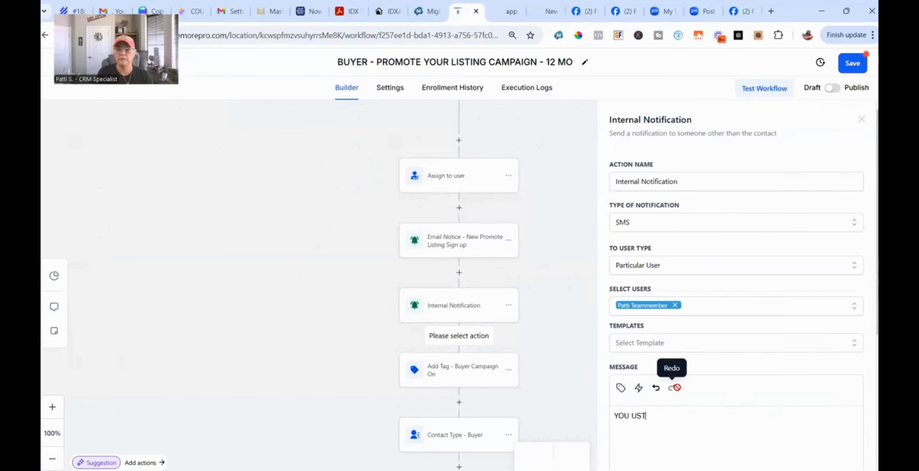
key(BackSpace)
key(BackSpace)
key(BackSpace)
key(BackSpace)
key(BackSpace)
key(BackSpace)
key(BackSpace)
key(BackSpace)
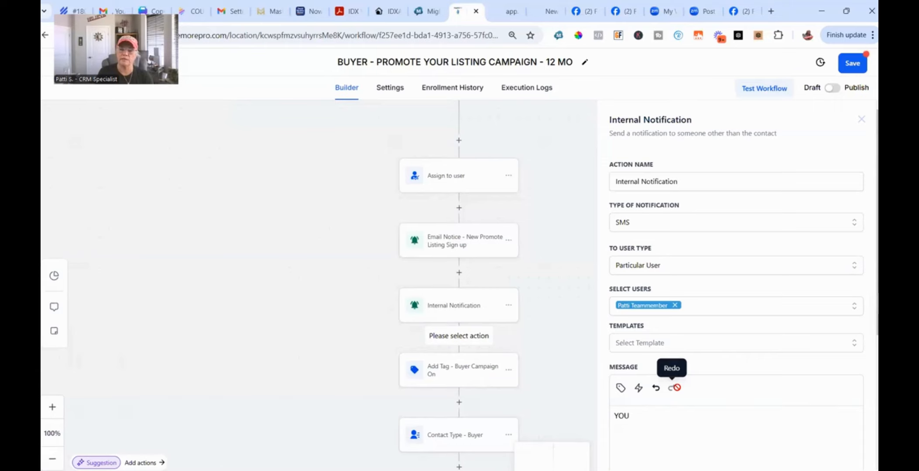
text(JUST)
text( RECEI)
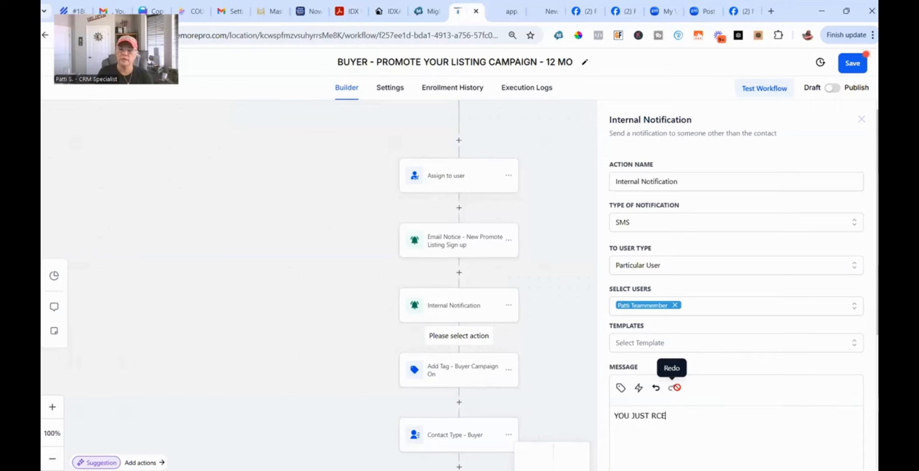
text(VED)
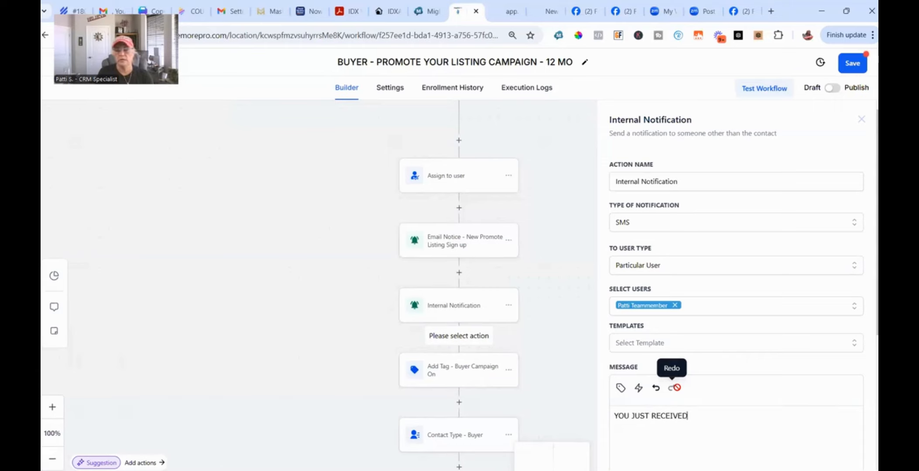
text( A NEW LEAD FRO)
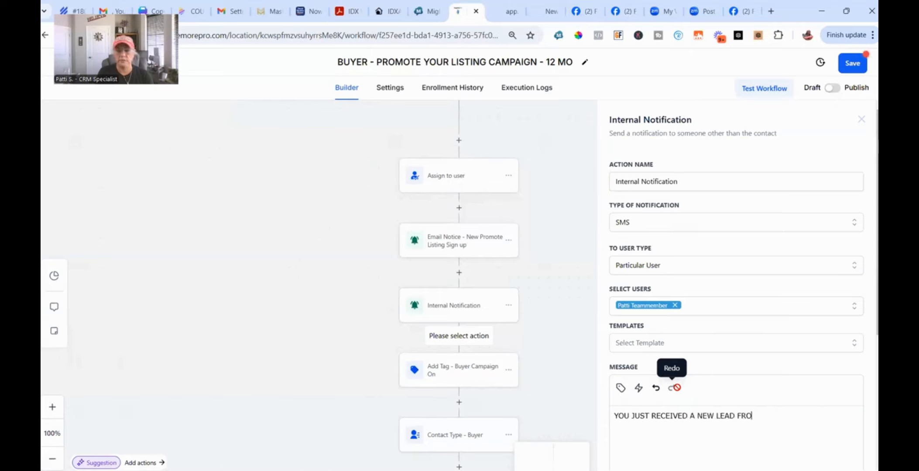
text( 123 MAIN STREET)
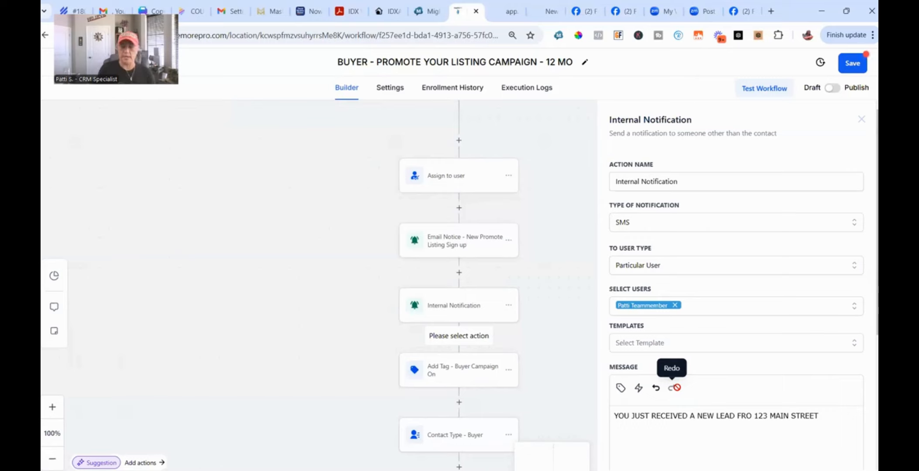
Step: Append the contact's Full Name merge field to the notification message and save the Internal Notification action
click(620, 388)
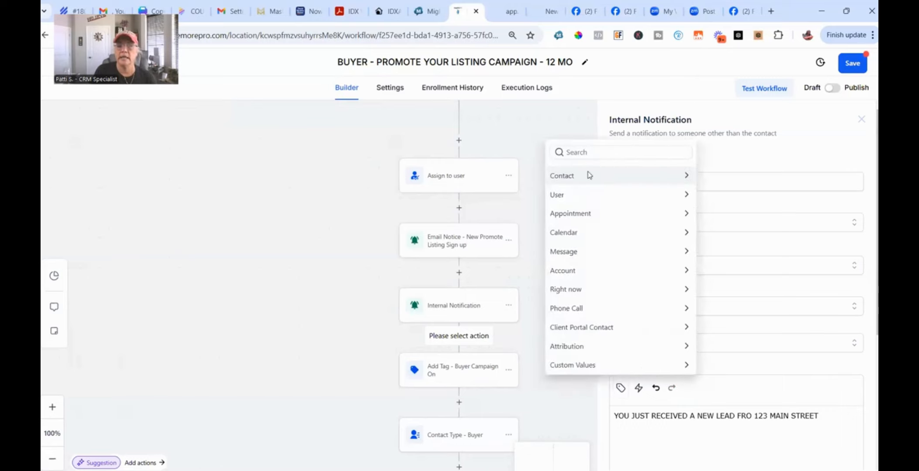
click(563, 176)
click(563, 173)
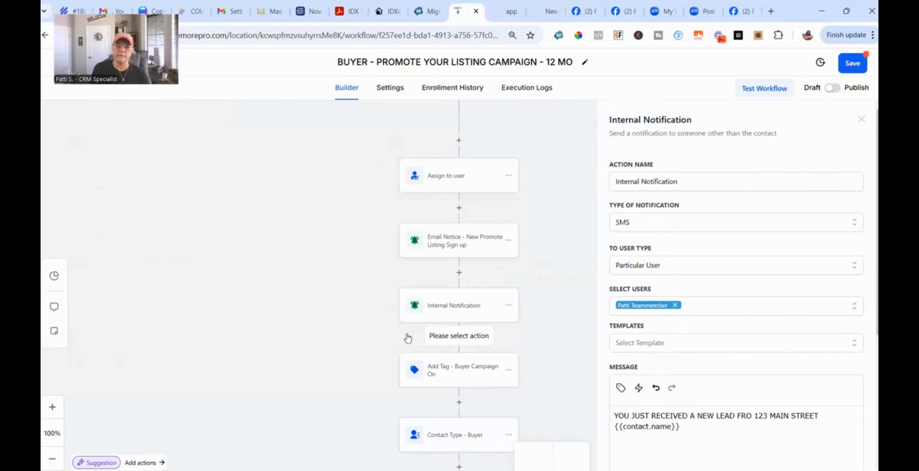
click(451, 381)
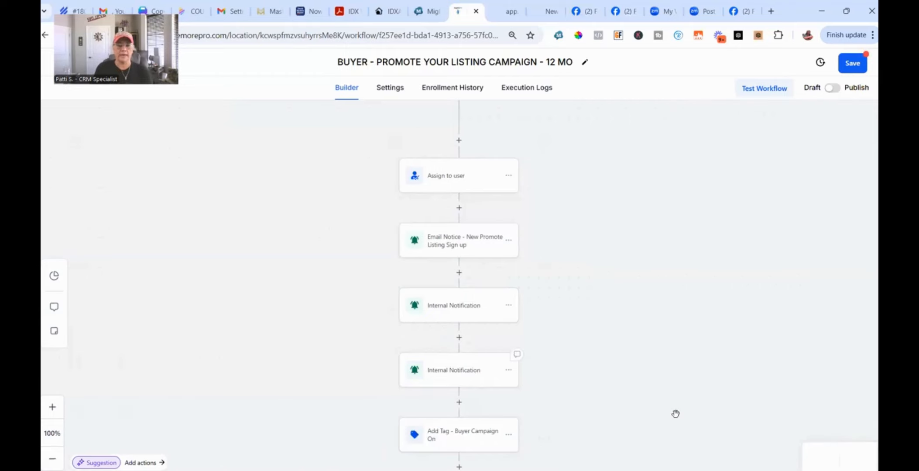
Step: Add a new tag with the listing's street address to the Add Tag - Buyer Campaign On action
scroll(607, 375, down, 1)
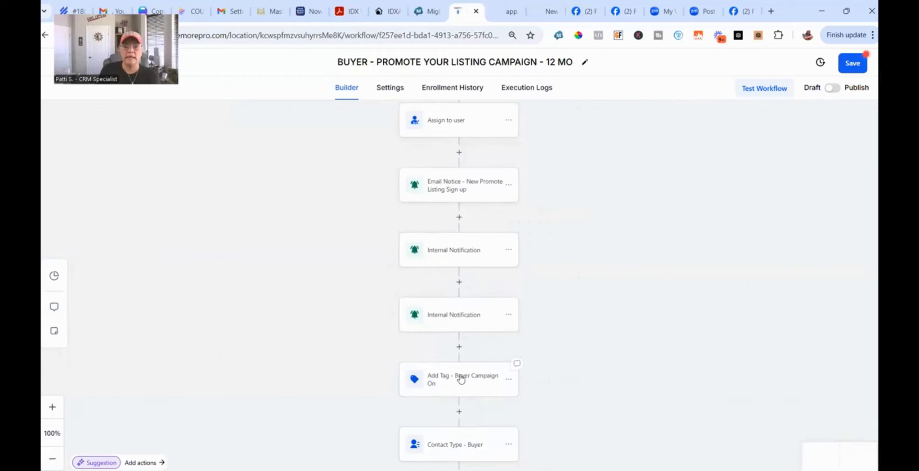
scroll(585, 347, down, 1)
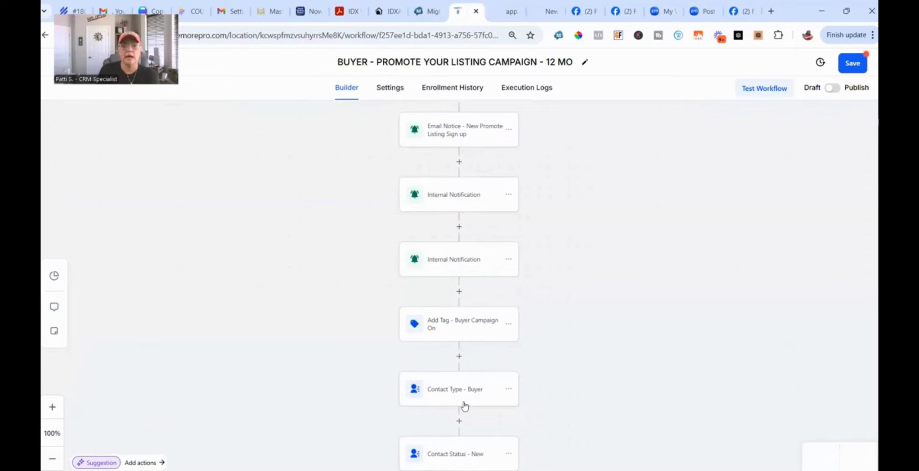
click(434, 323)
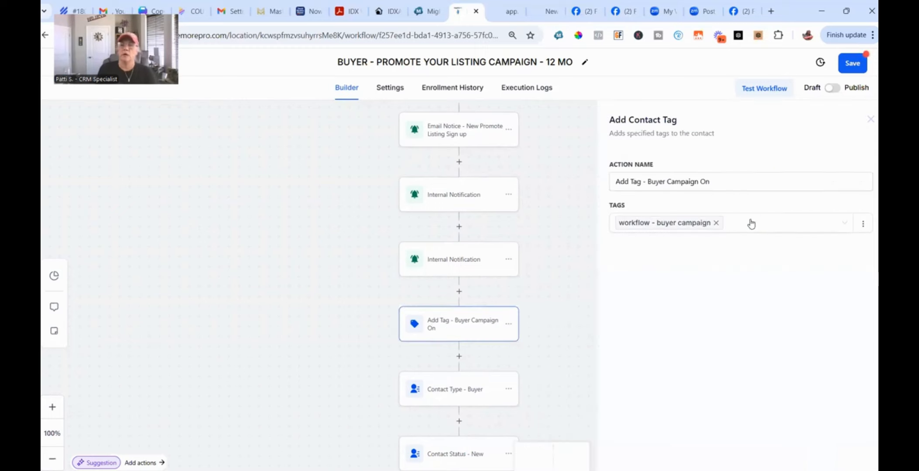
click(758, 223)
text(123)
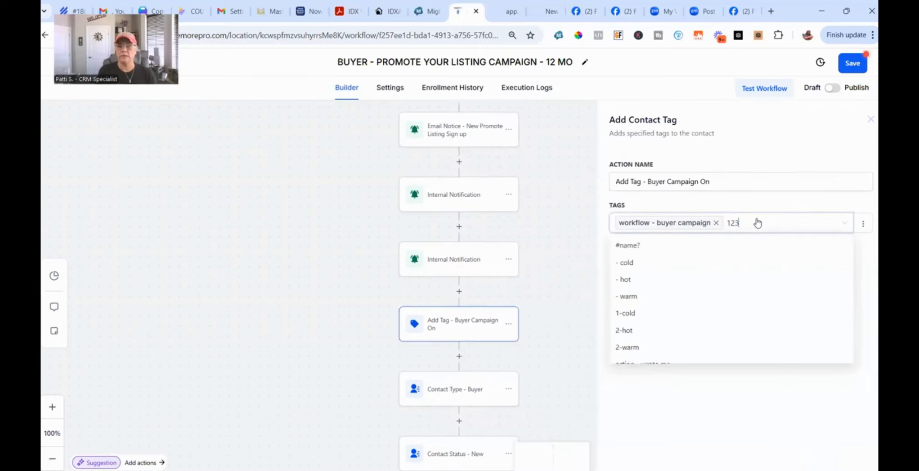
text( MAIN STREET)
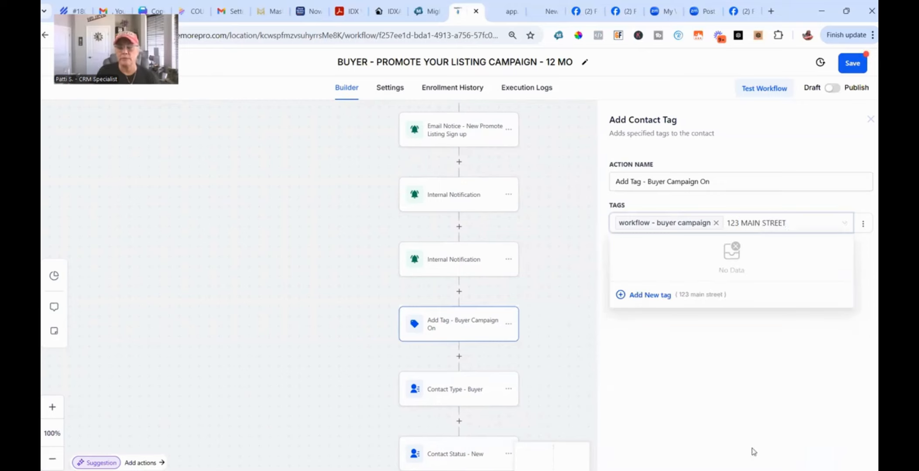
key(Return)
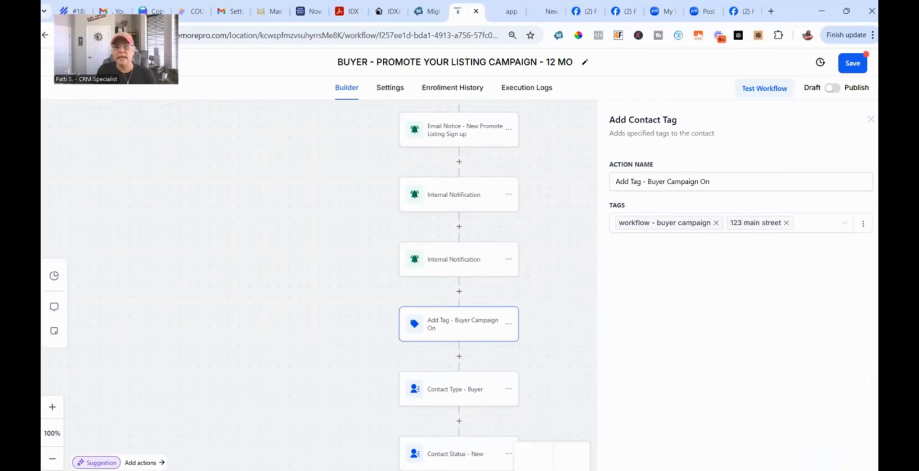
key(Escape)
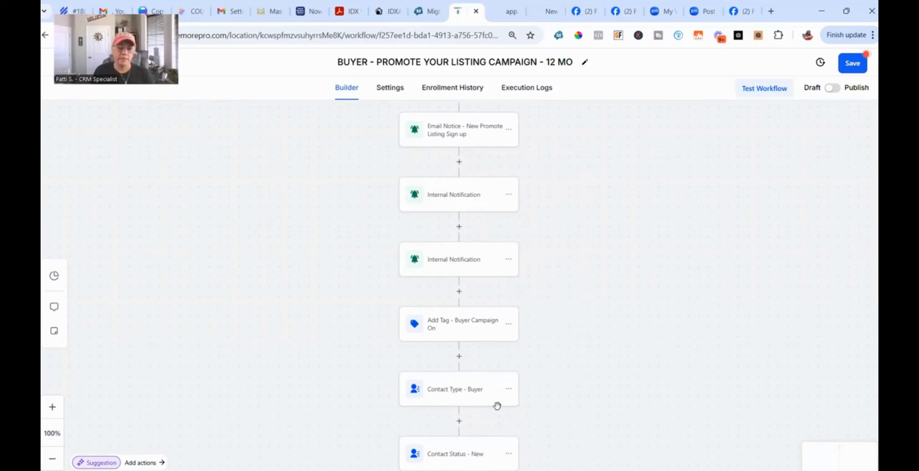
Step: Review the field settings of the Contact Source - Promote Listing Offer and Contact Status - New actions
scroll(458, 401, down, 1)
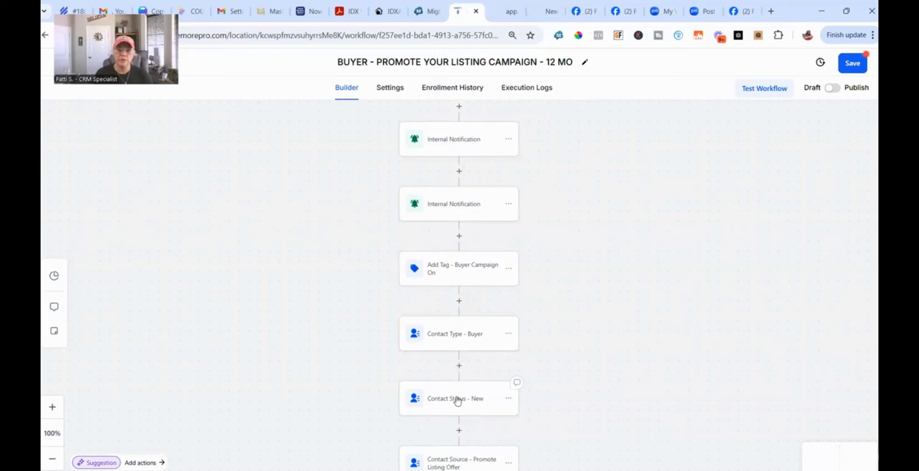
scroll(454, 410, down, 1)
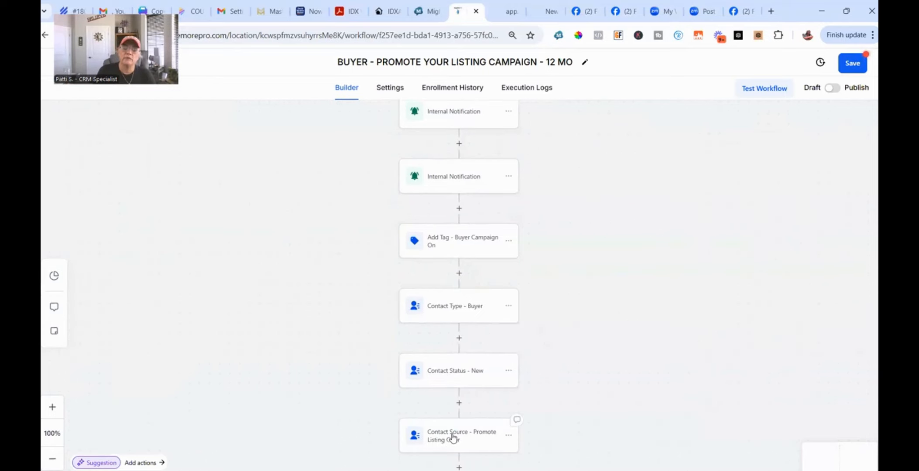
click(453, 438)
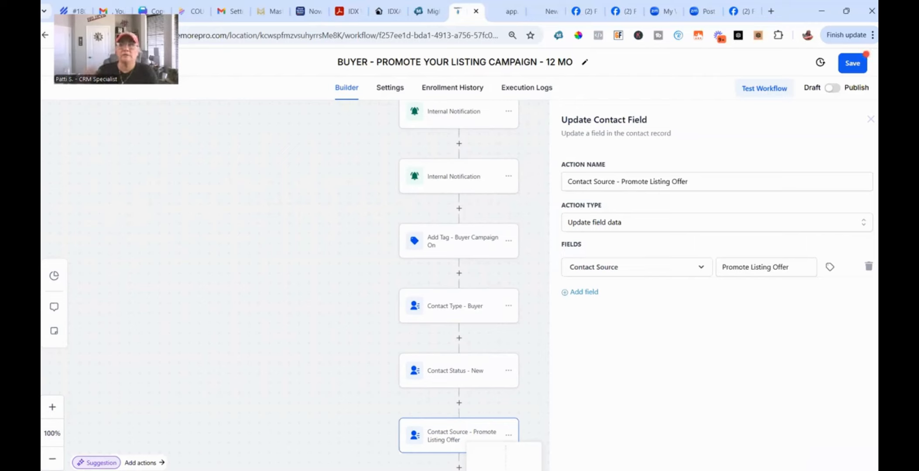
click(871, 119)
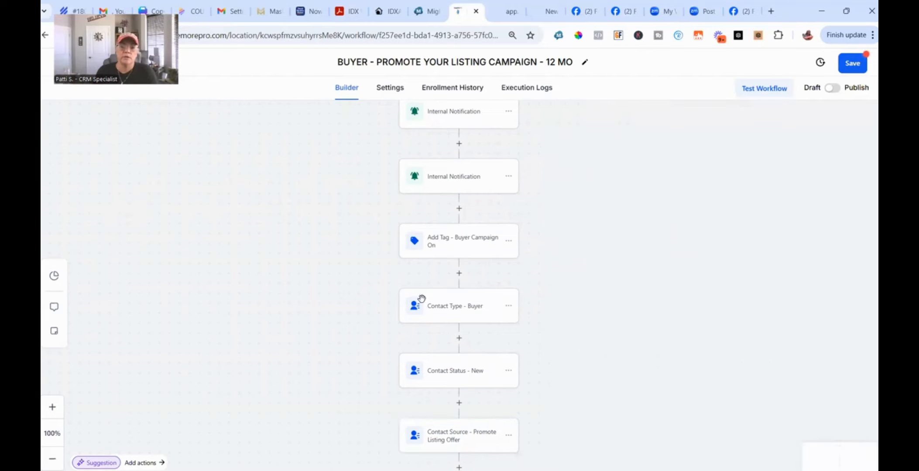
click(447, 372)
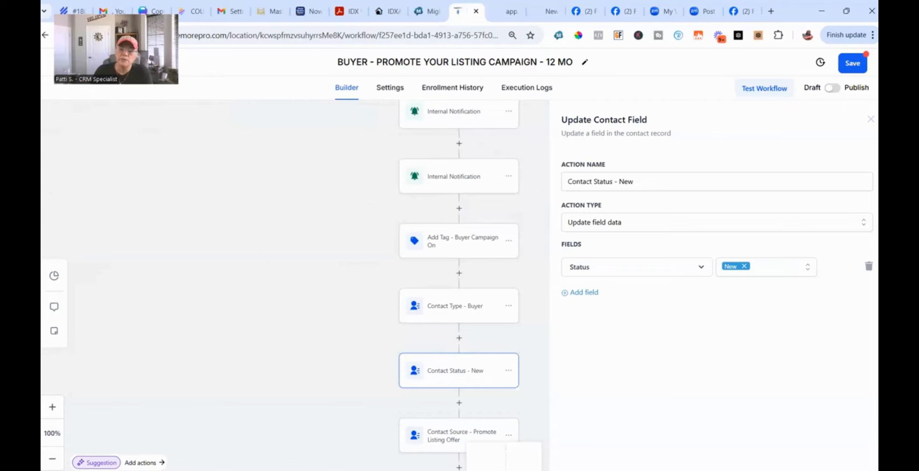
click(526, 330)
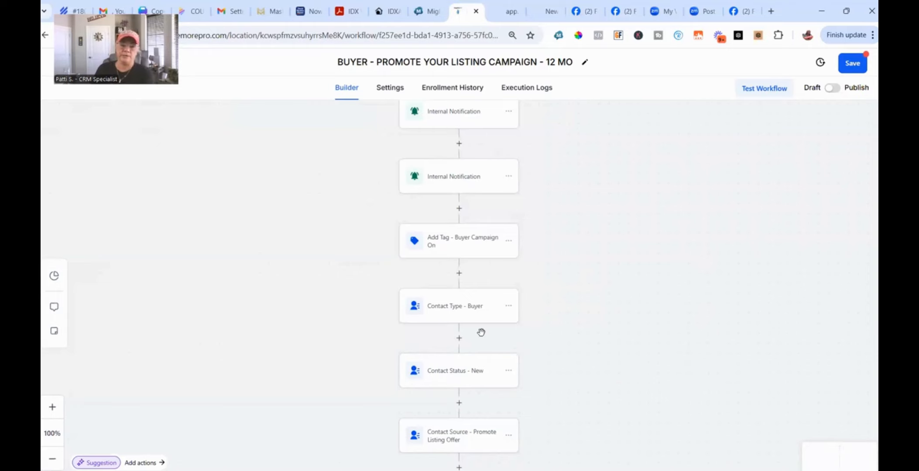
Step: Look through the campaign's sequence of emails, SMS messages and wait periods after the contact source update
scroll(454, 362, down, 2)
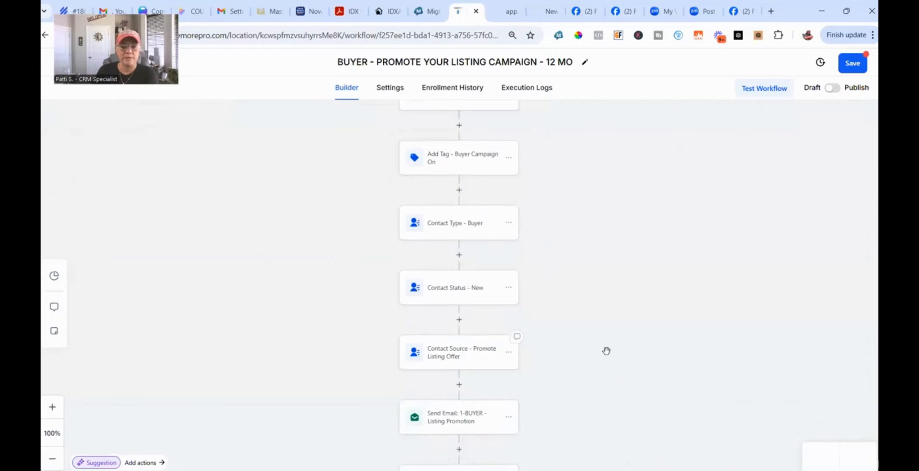
scroll(455, 367, down, 1)
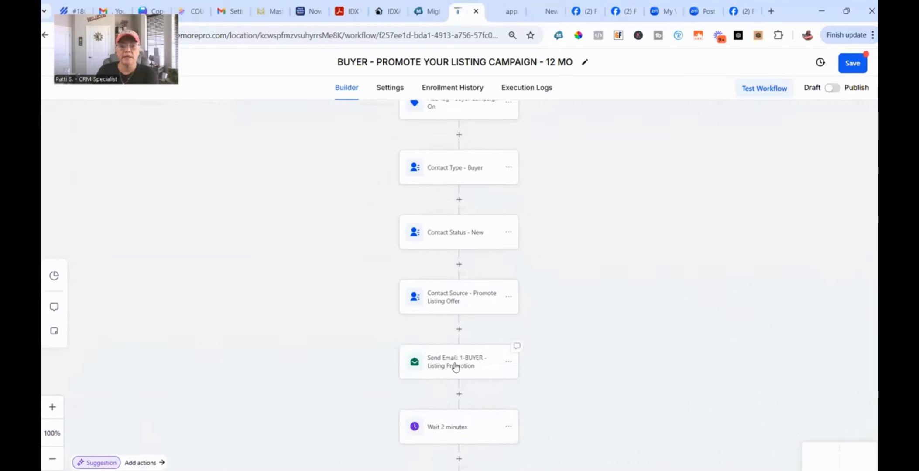
scroll(464, 301, down, 1)
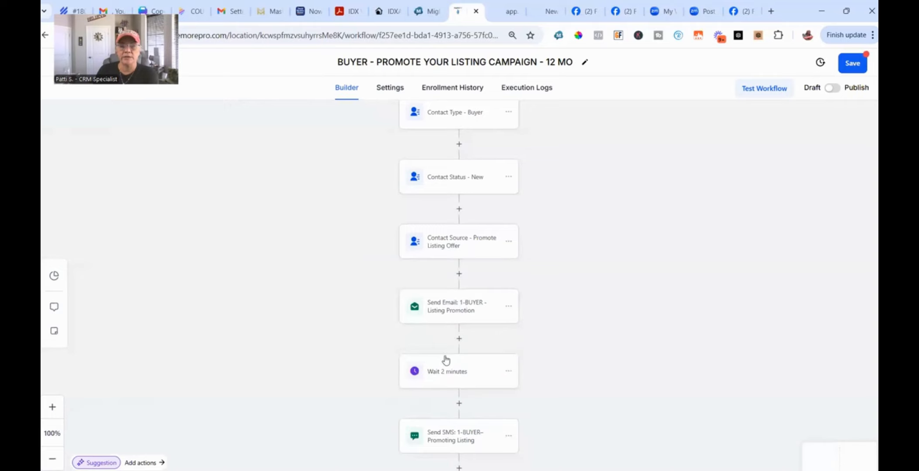
scroll(455, 359, down, 3)
scroll(456, 359, down, 4)
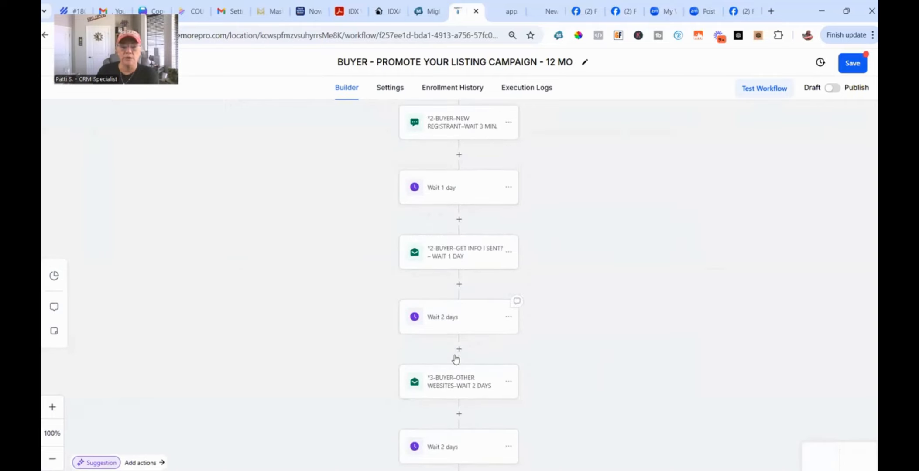
scroll(455, 359, down, 1)
scroll(456, 358, down, 1)
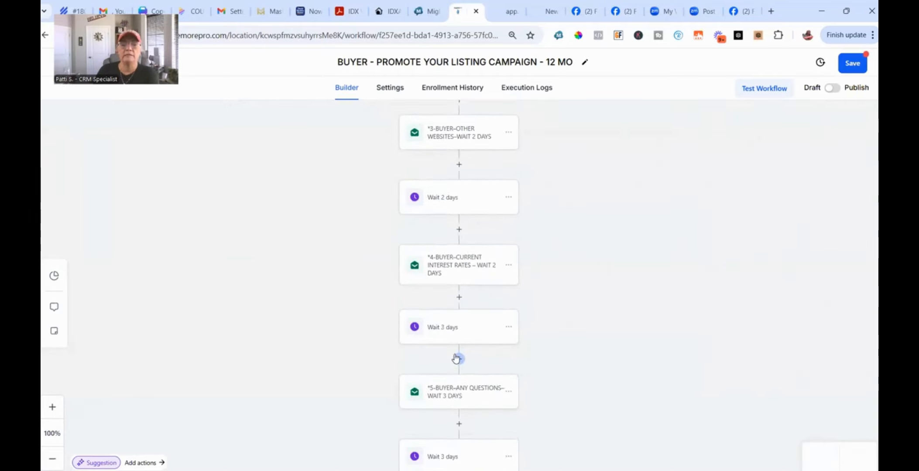
scroll(455, 358, down, 3)
scroll(456, 359, down, 3)
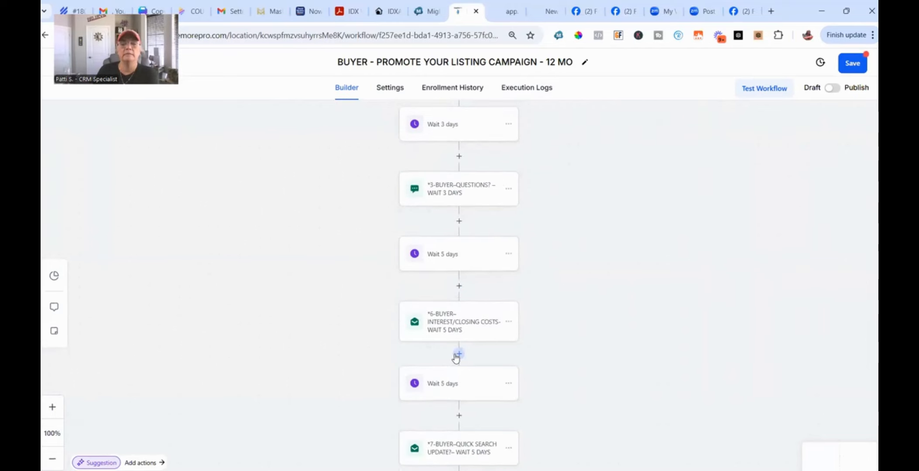
scroll(457, 356, down, 3)
scroll(465, 311, up, 2)
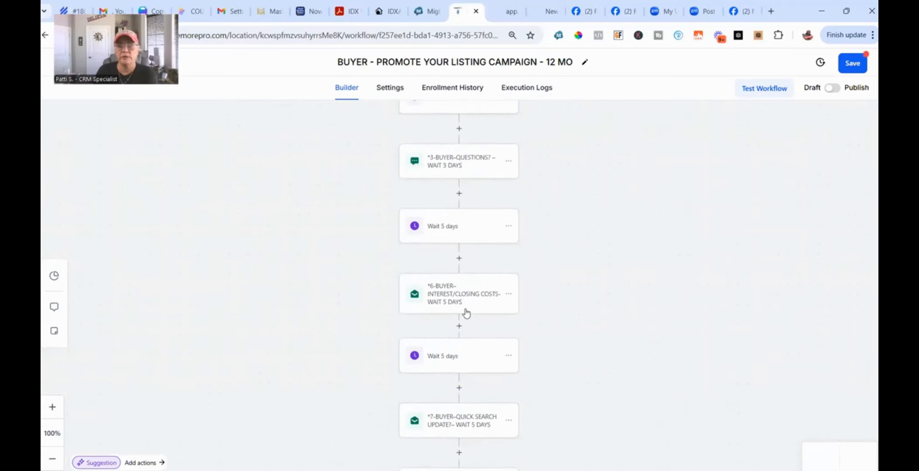
scroll(467, 312, up, 5)
scroll(467, 313, up, 5)
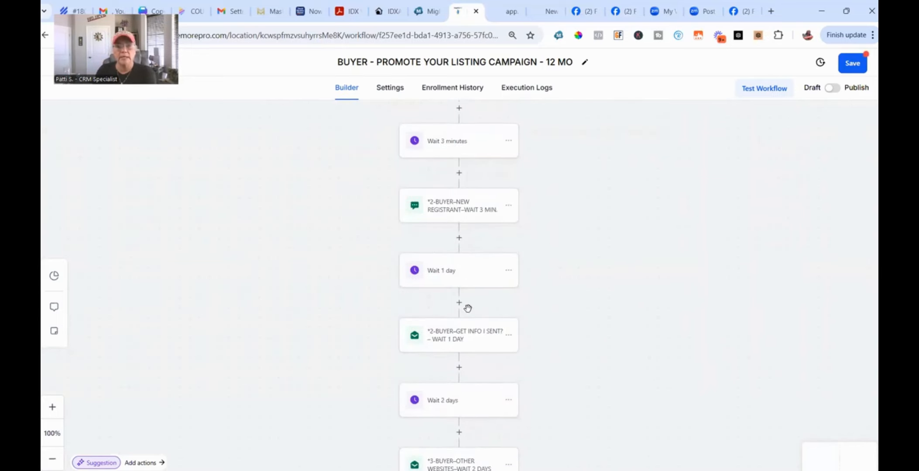
scroll(480, 308, up, 2)
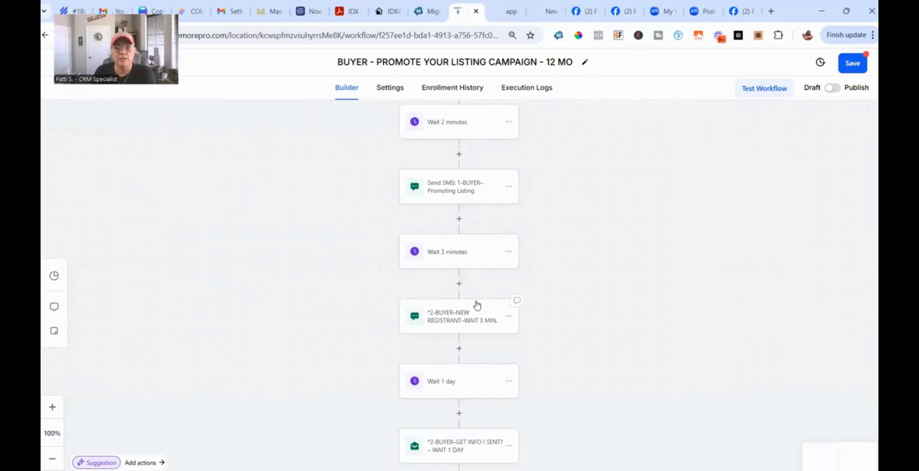
scroll(477, 306, up, 2)
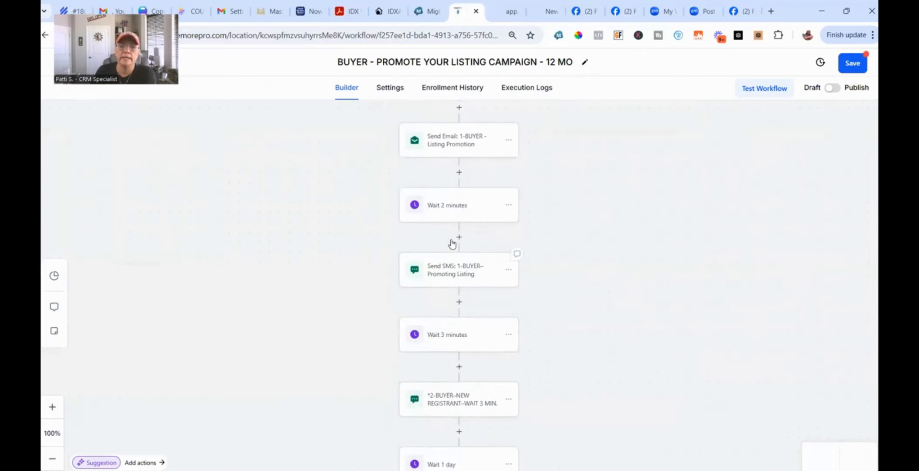
scroll(462, 257, up, 3)
scroll(454, 262, down, 1)
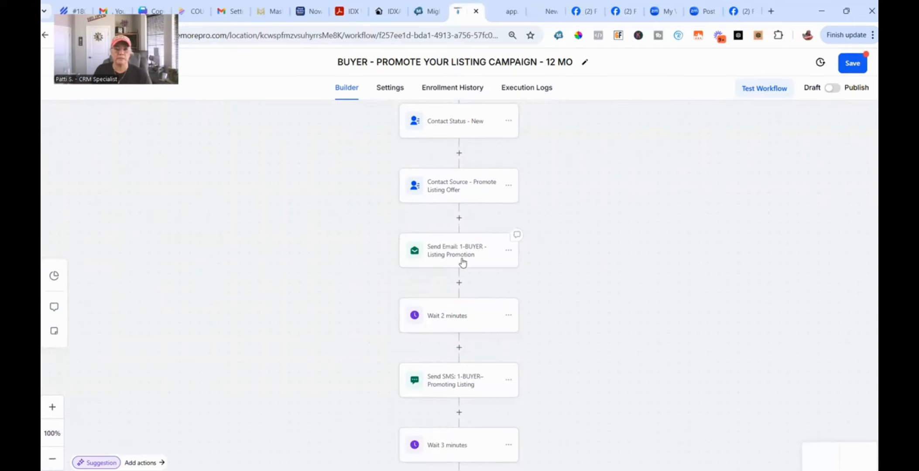
Step: Open the Send Email: 1-BUYER - Listing Promotion action and select the subject text following the contact's first name
click(464, 263)
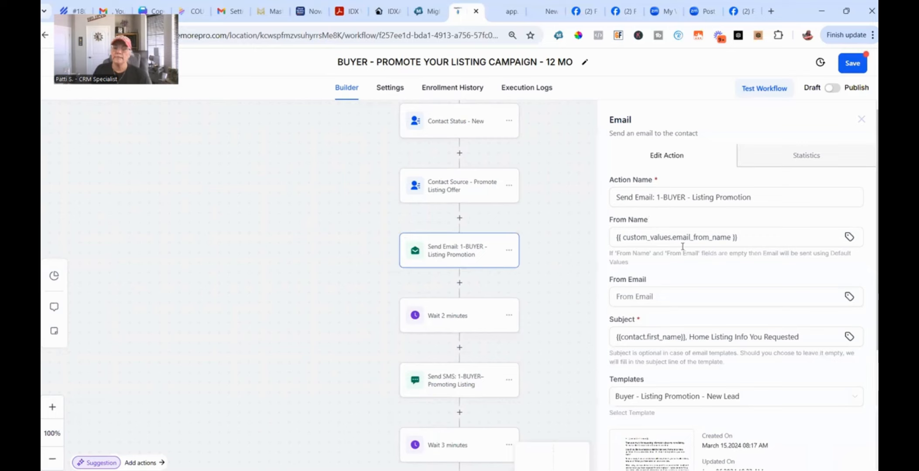
scroll(689, 227, down, 3)
drag(688, 226, 815, 225)
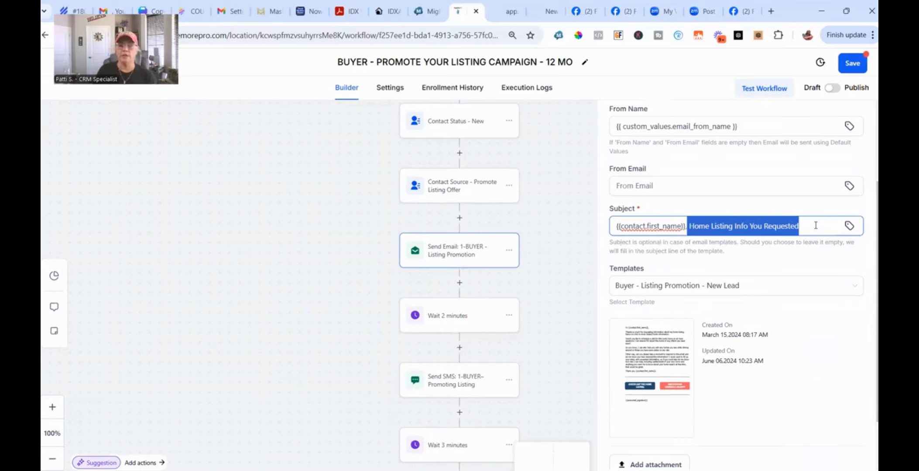
Step: Open the Buyer - Listing Promotion - New Lead email template for editing and review its body text and listing link wording
click(816, 225)
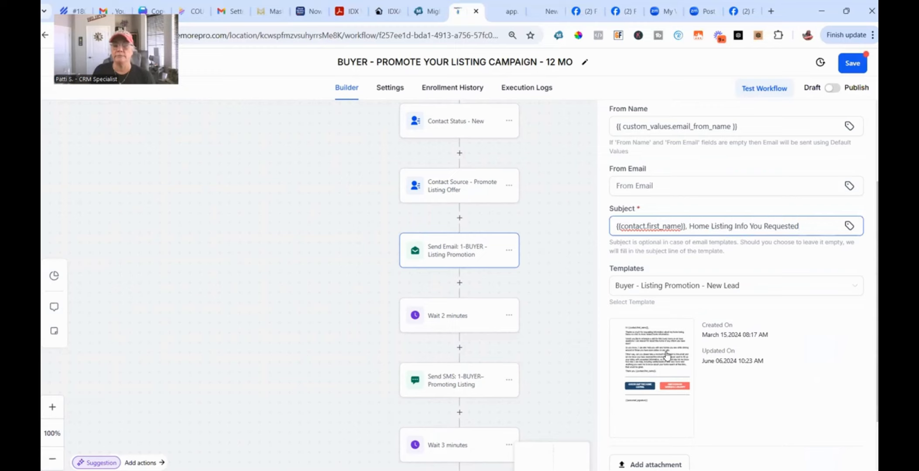
click(649, 380)
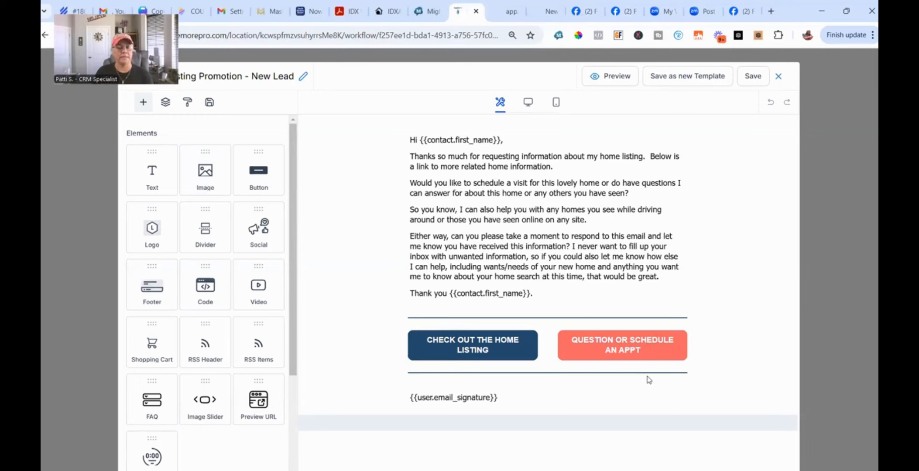
click(637, 269)
click(637, 268)
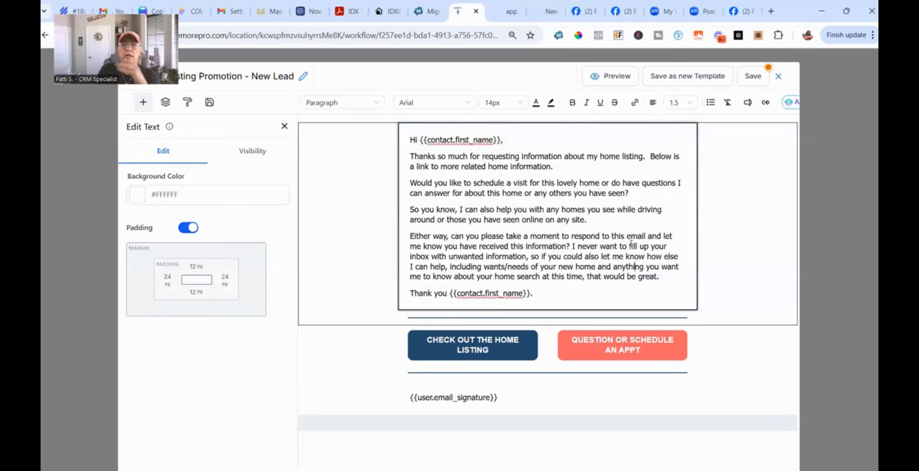
click(700, 294)
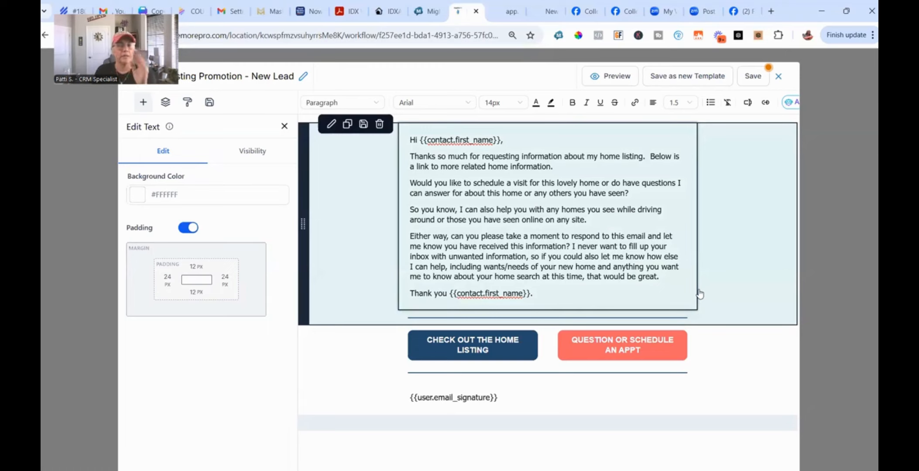
click(634, 267)
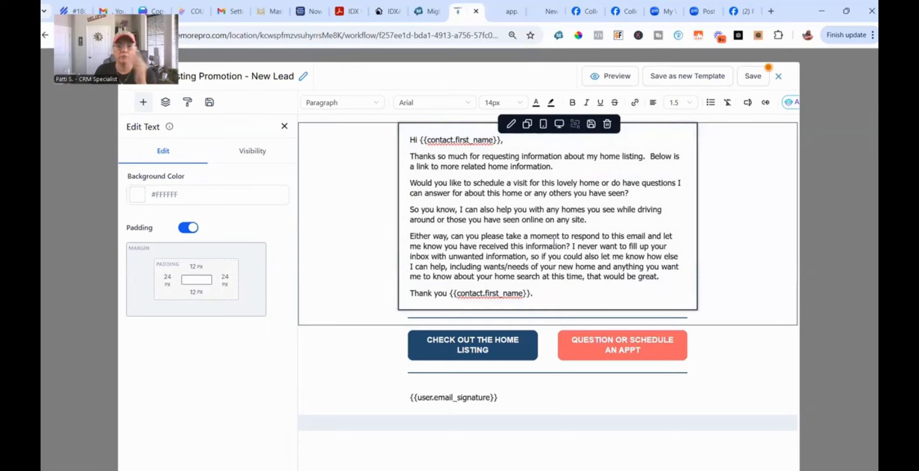
click(479, 353)
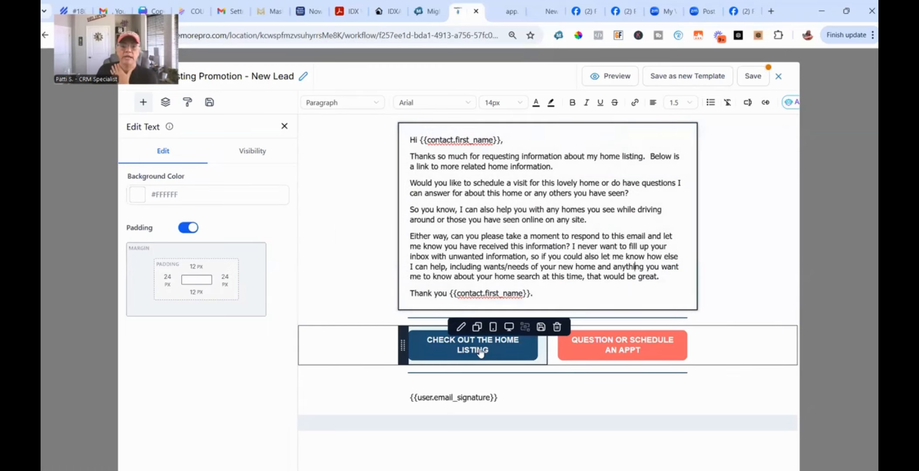
click(555, 165)
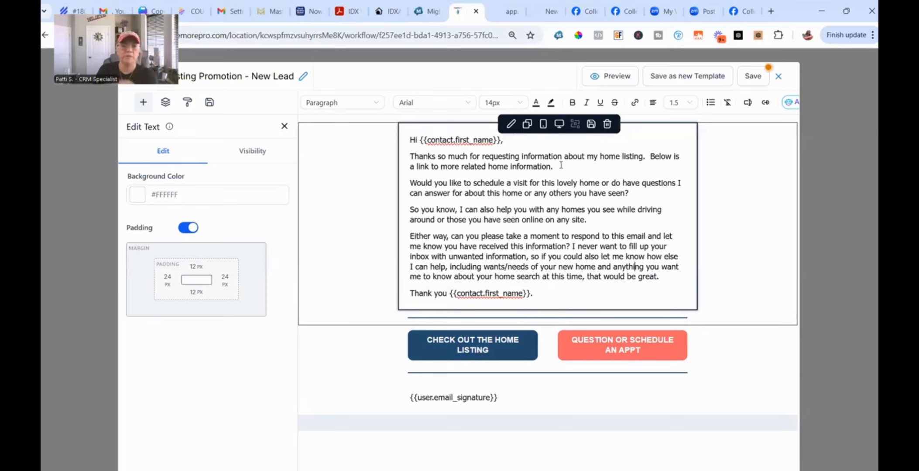
Step: Set the link URL of the CHECK OUT THE HOME LISTING button to the copied searchazproperty.com listing page address
click(479, 349)
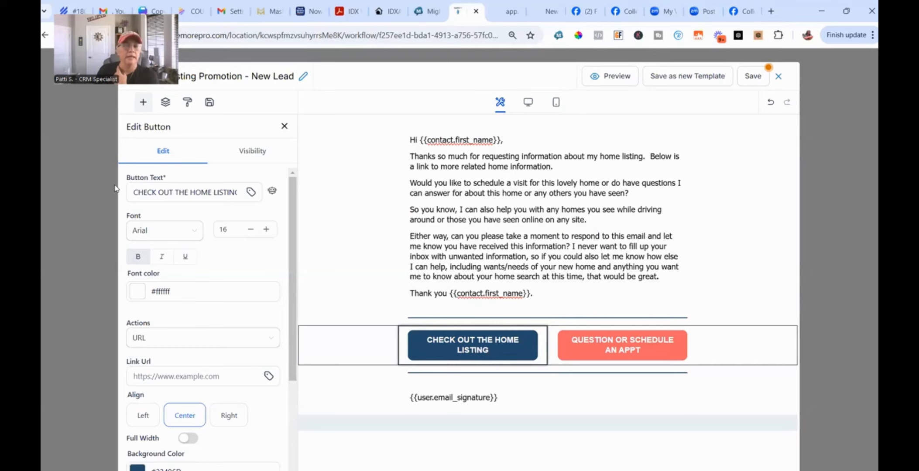
click(173, 377)
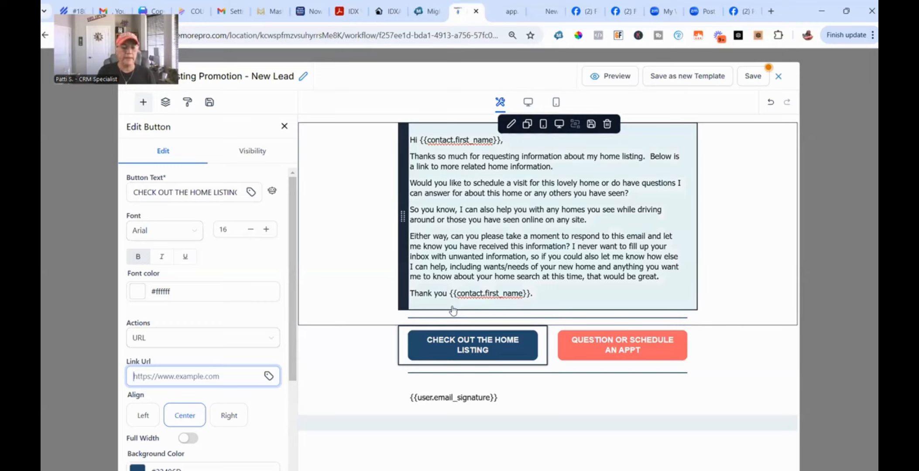
key(ctrl+v)
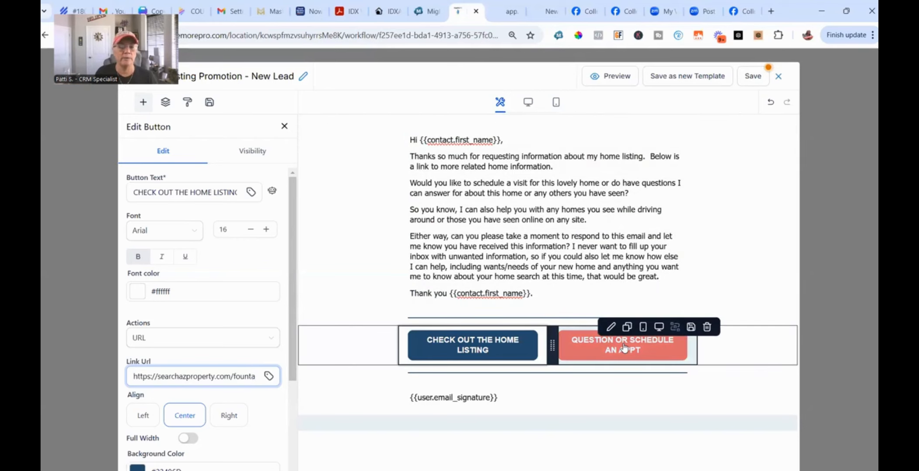
Step: Check the mail action and email address value of the QUESTION OR SCHEDULE AN APPT button
click(624, 349)
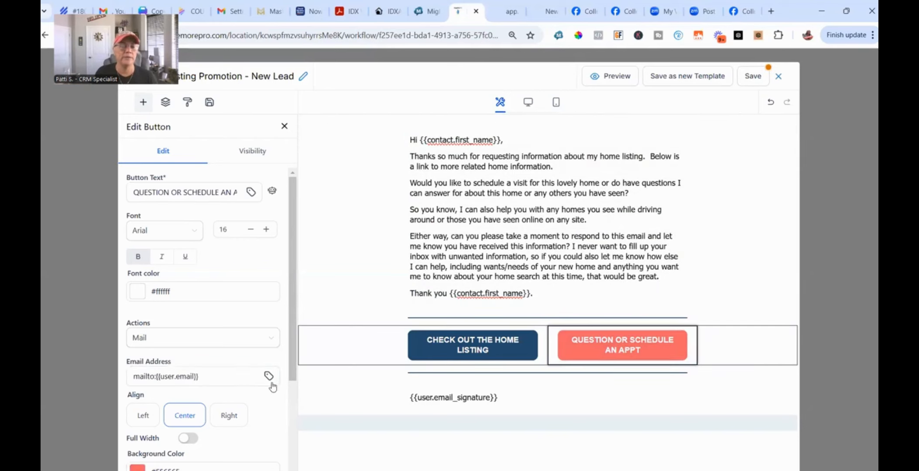
triple_click(150, 370)
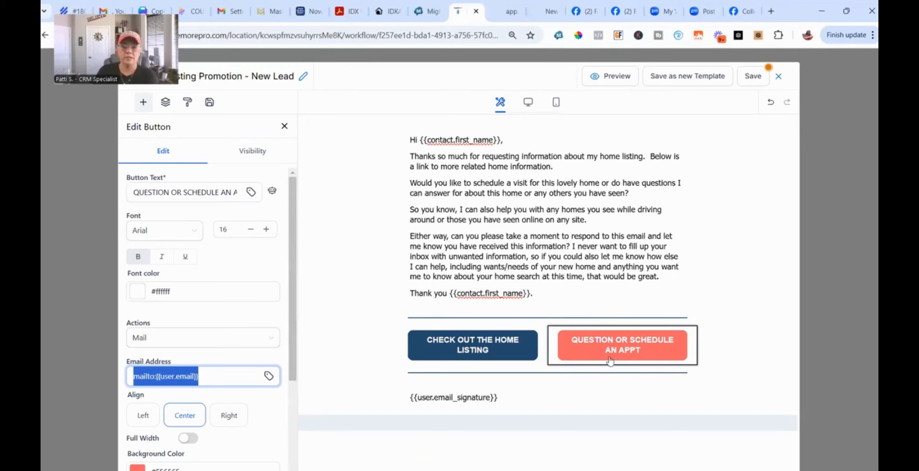
mouse_move(621, 354)
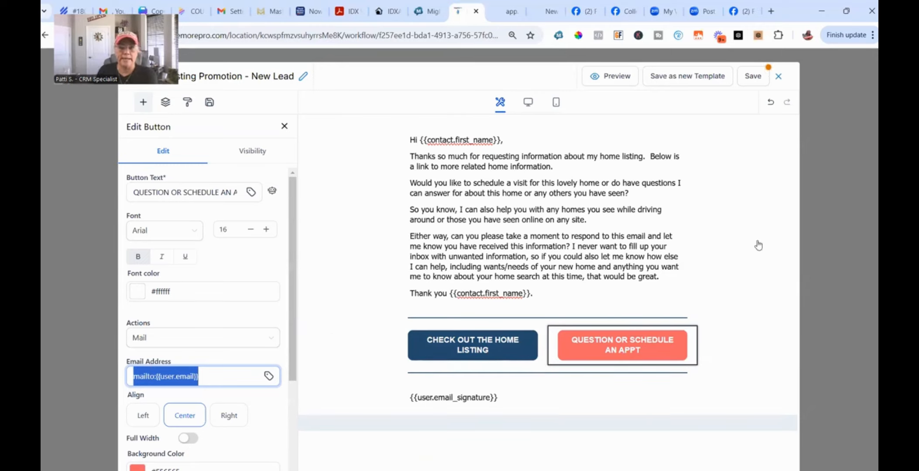
Step: Recheck the email's body text, save the listing promotion template and close its editor
click(606, 210)
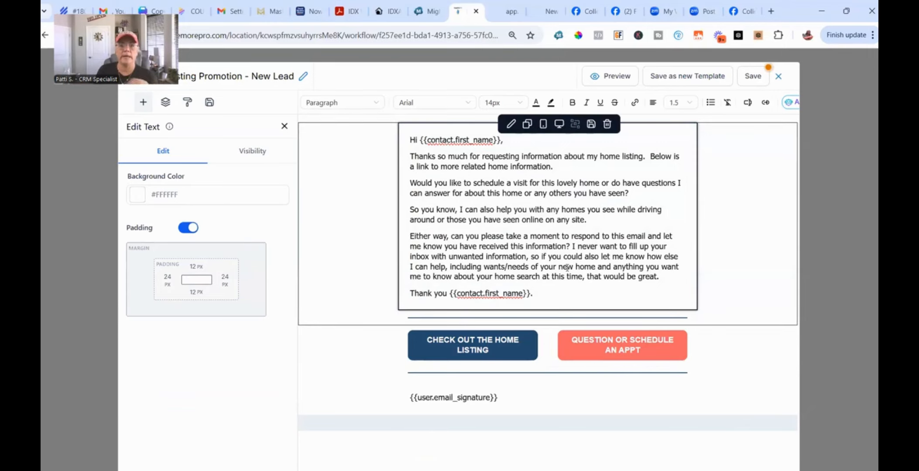
click(606, 210)
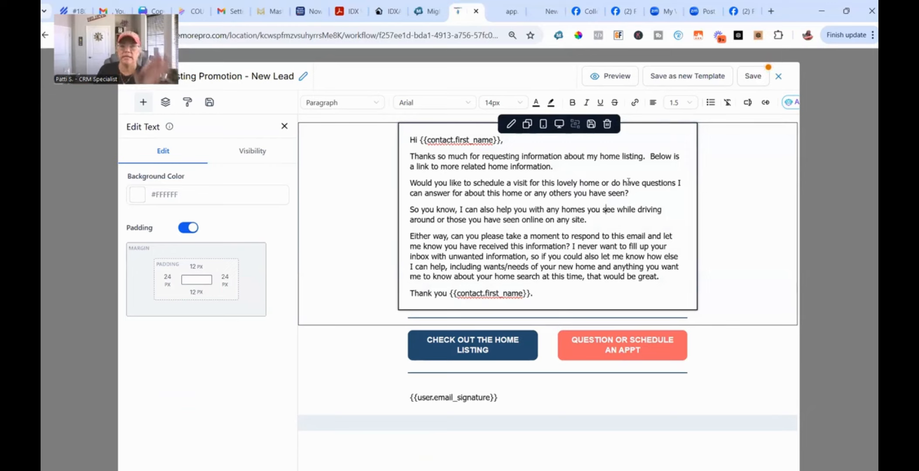
click(520, 277)
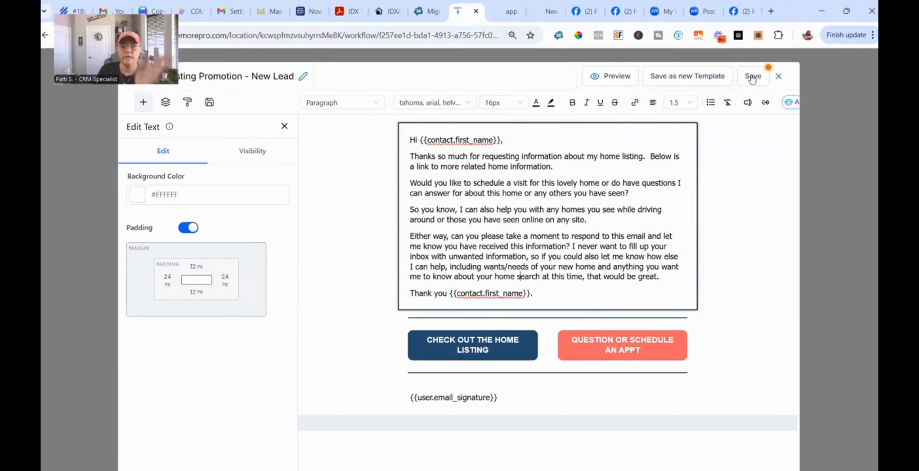
click(469, 341)
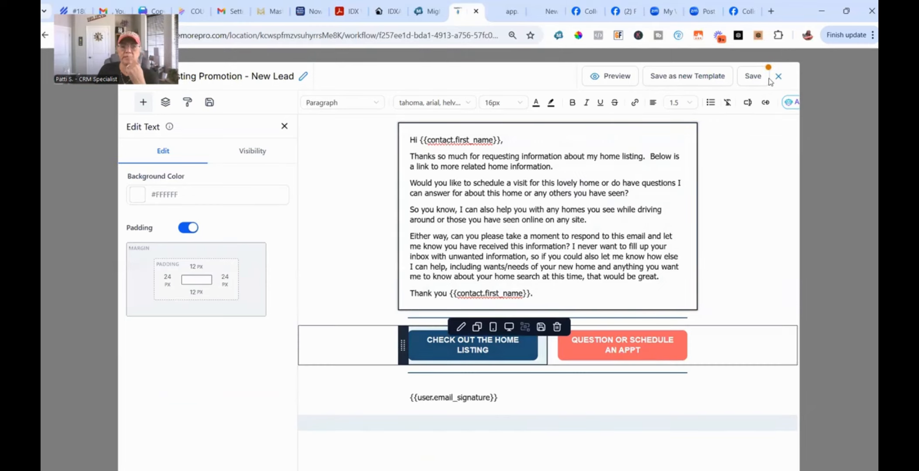
click(755, 76)
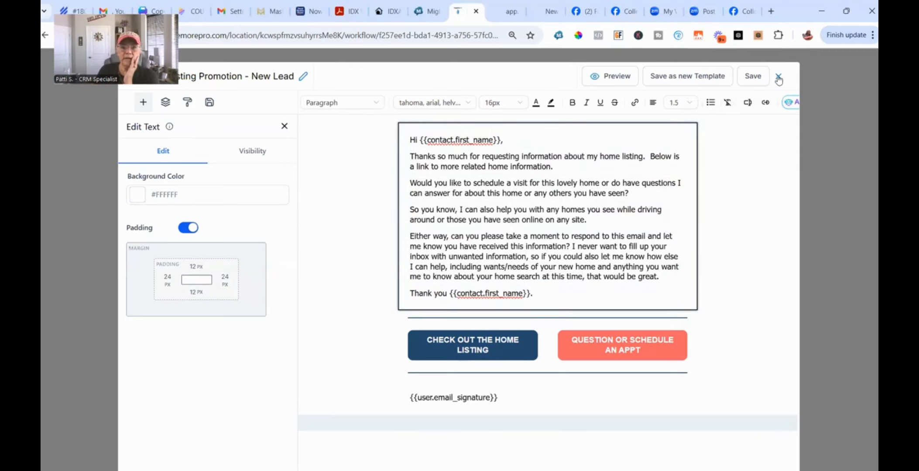
click(778, 78)
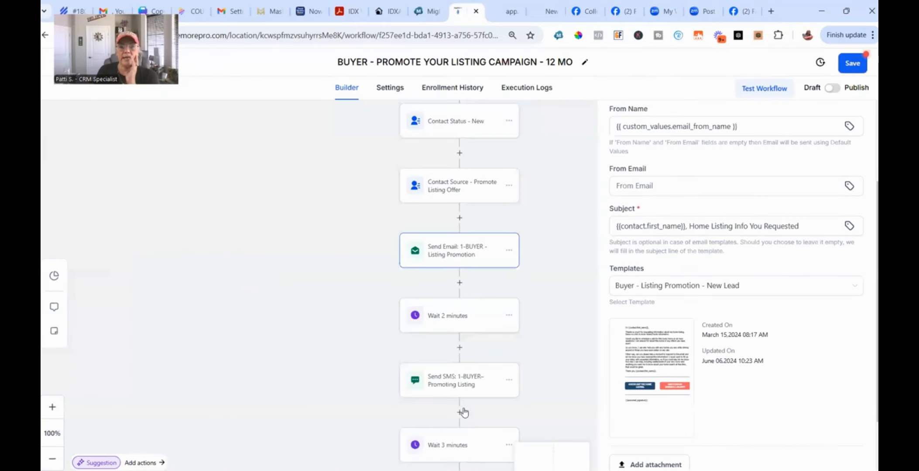
Step: Review the message text of the Send SMS: 1-BUYER–Promoting Listing action, including its opt-out line, and close its settings
scroll(465, 391, down, 1)
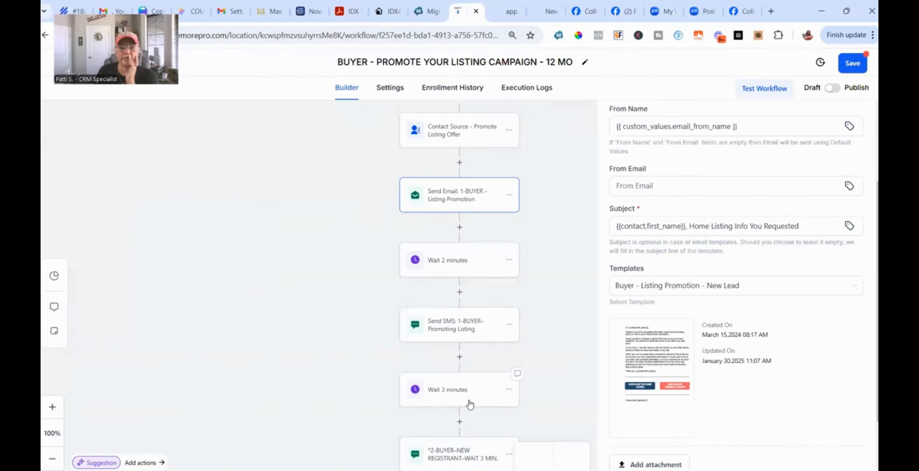
scroll(449, 404, down, 1)
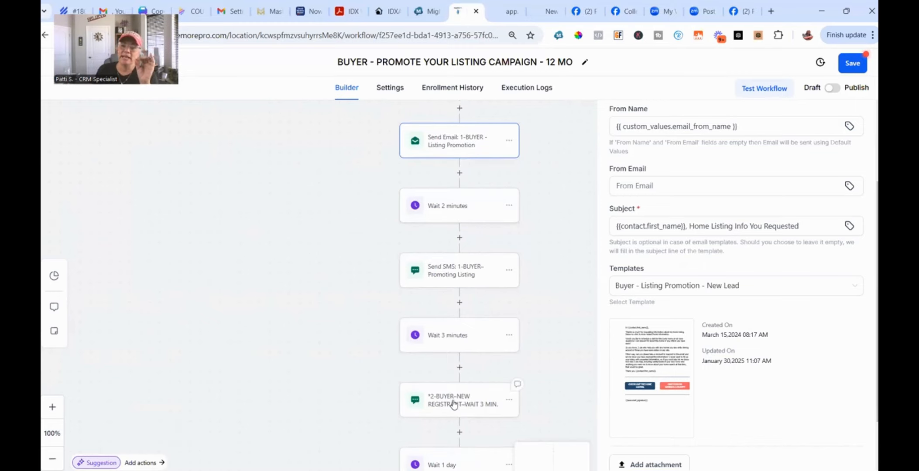
click(454, 405)
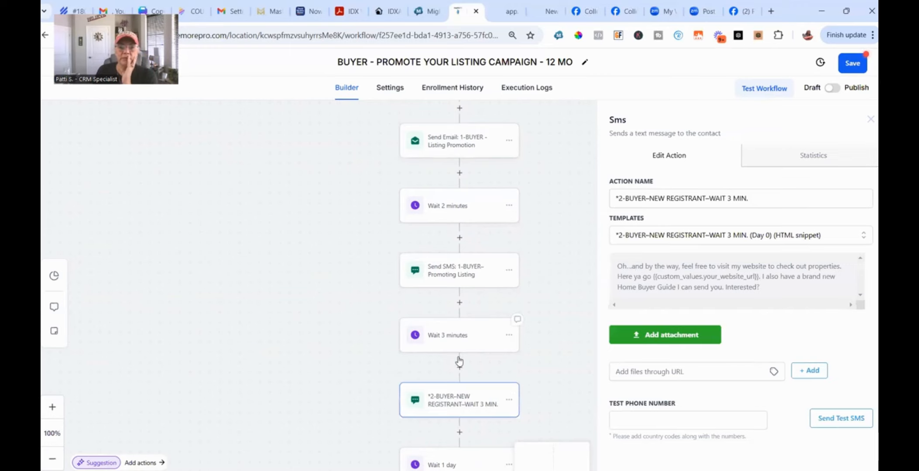
scroll(456, 359, up, 2)
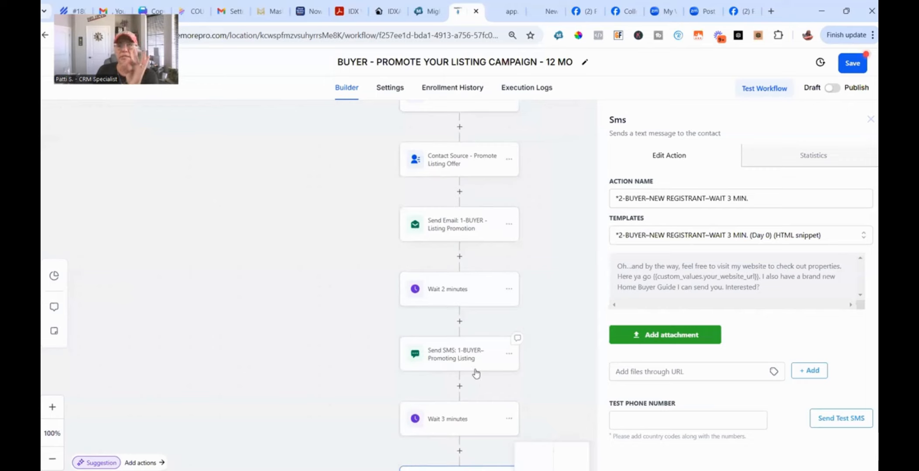
click(456, 356)
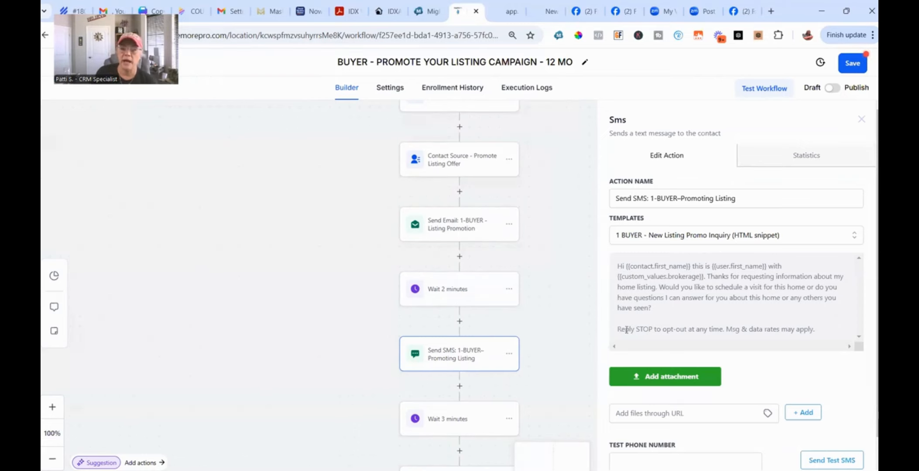
drag(626, 331, 851, 333)
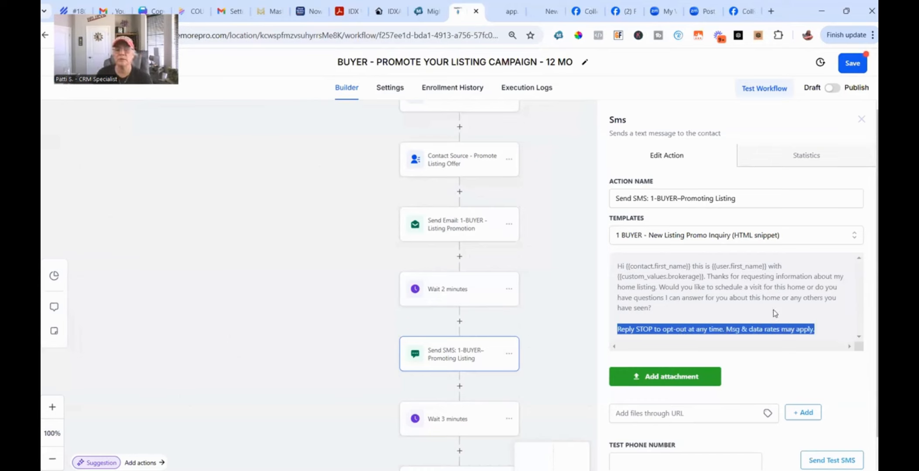
click(708, 312)
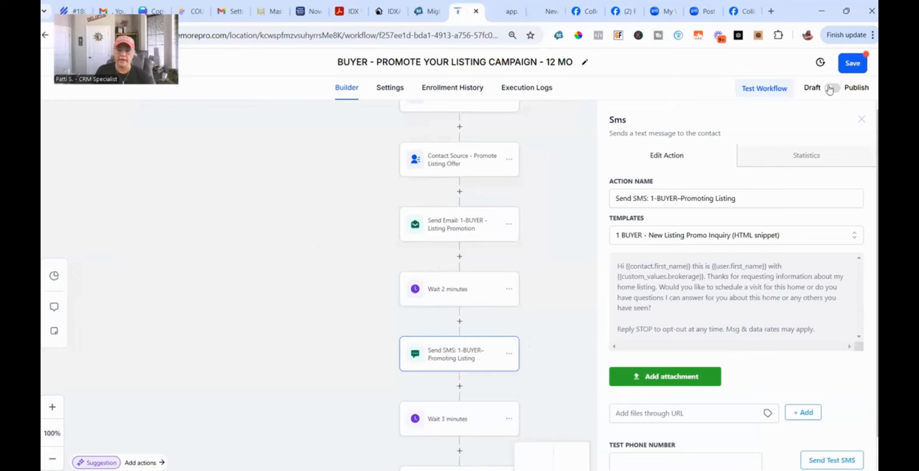
click(862, 120)
Step: Review the *2-BUYER–NEW REGISTRANT–WAIT 3 MIN. text message, focusing on its website URL custom value and Home Buyer Guide offer
scroll(471, 359, down, 2)
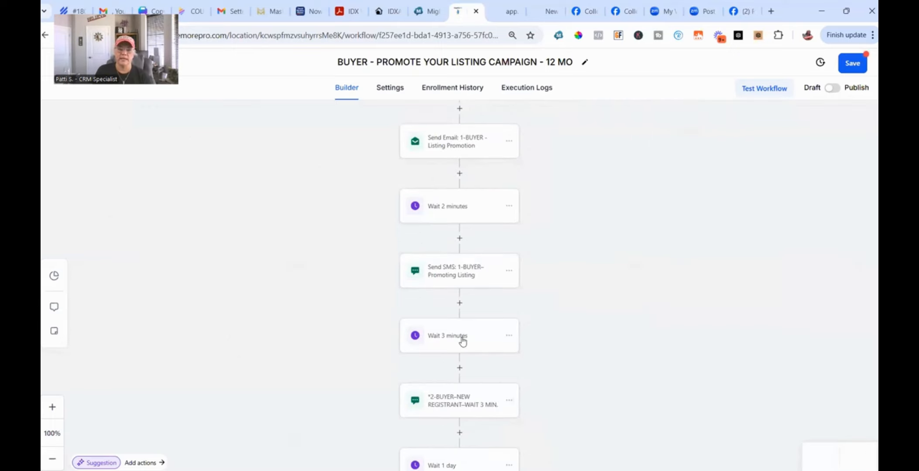
click(449, 403)
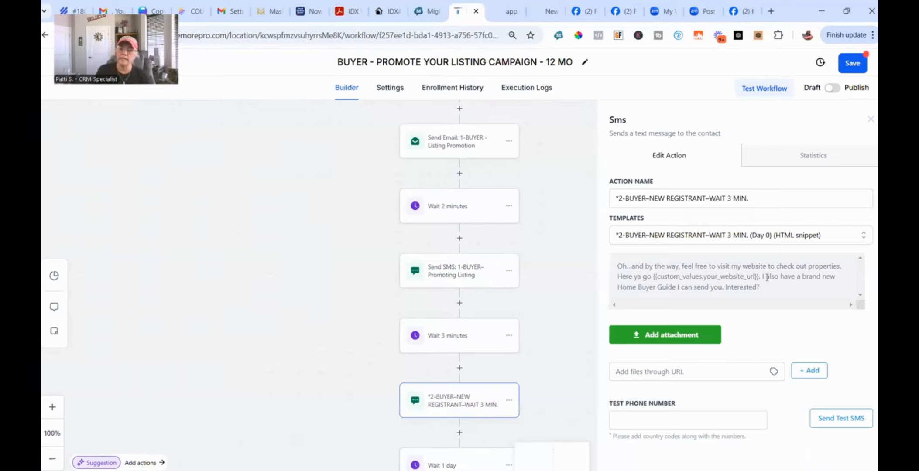
drag(653, 277, 760, 279)
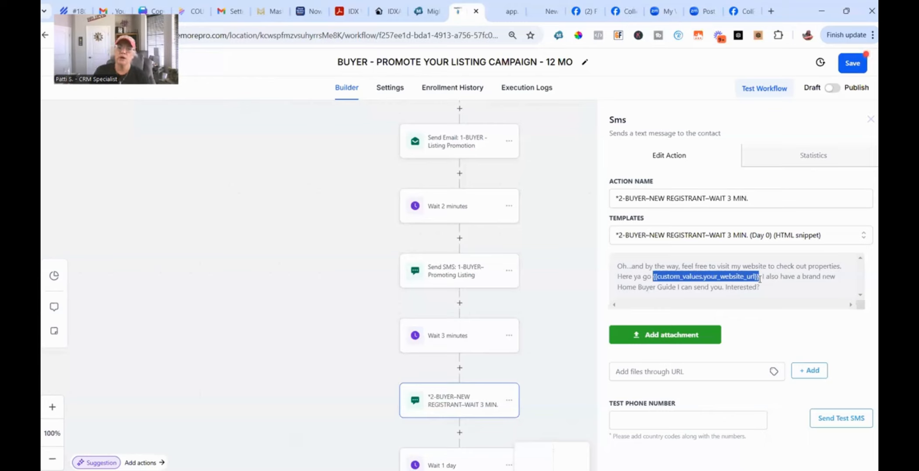
click(721, 285)
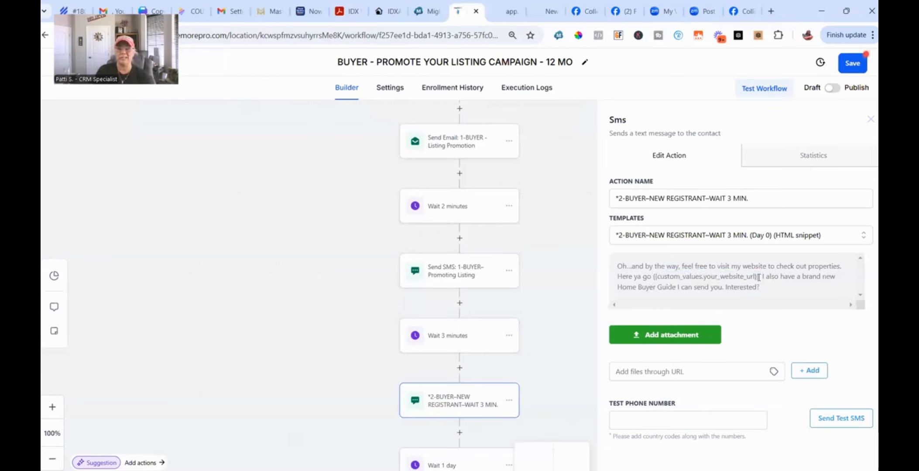
drag(758, 277, 870, 281)
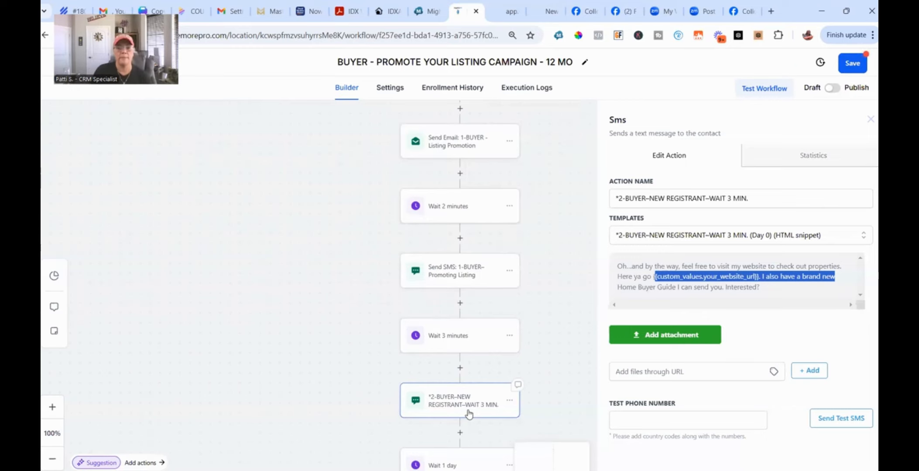
Step: Close the SMS settings and look over the wait periods and emails that follow the new registrant message
scroll(498, 351, down, 3)
scroll(515, 395, down, 3)
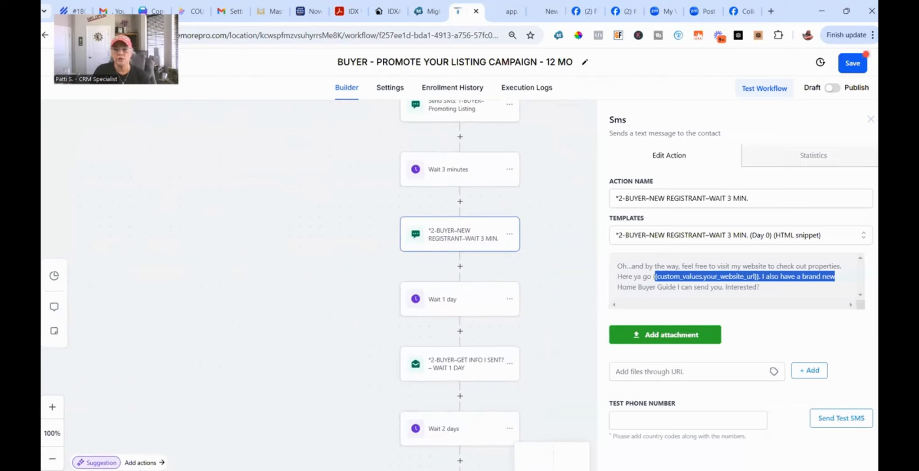
click(469, 325)
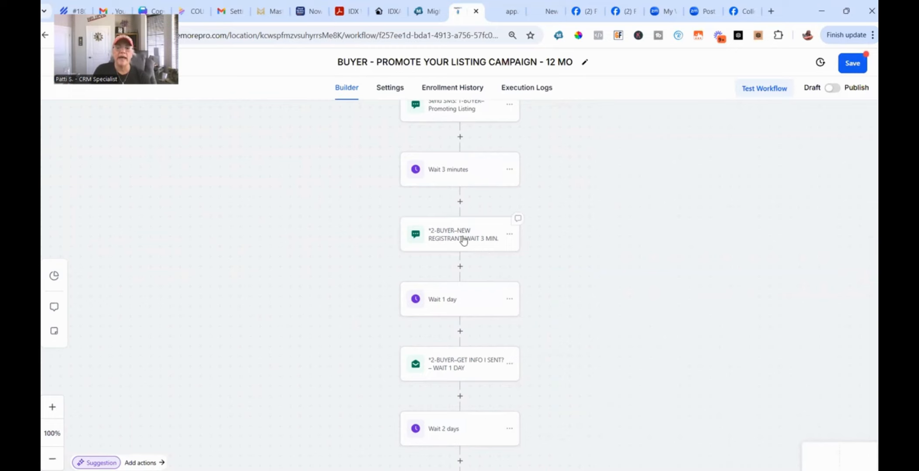
scroll(450, 262, down, 3)
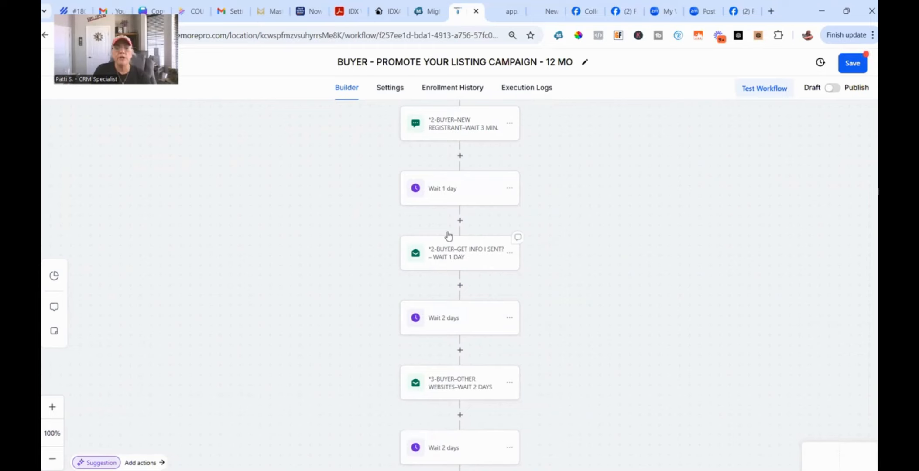
scroll(454, 253, down, 1)
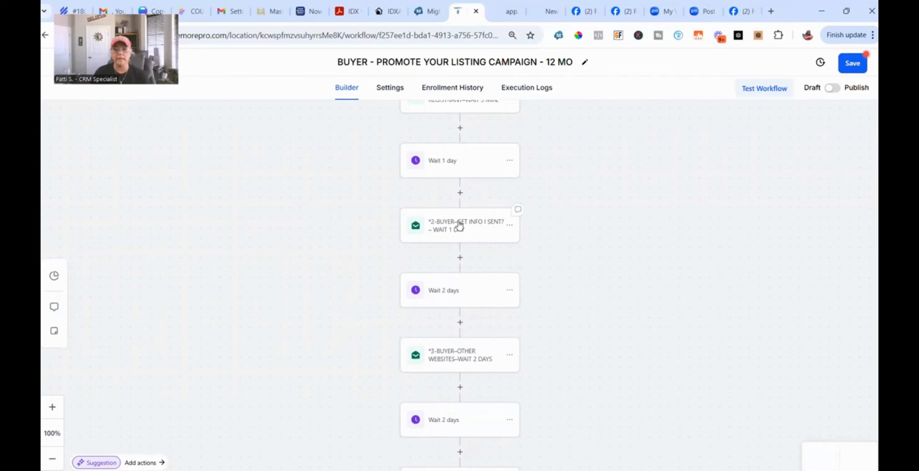
Step: Open the *4-BUYER–CURRENT INTEREST RATES – WAIT 2 DAYS email's settings and review its action name, sender, subject and template
scroll(464, 296, down, 2)
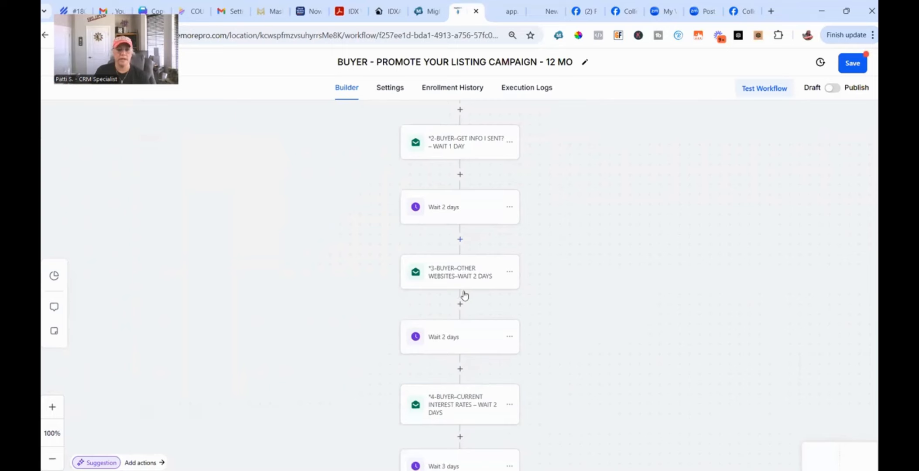
scroll(463, 296, down, 3)
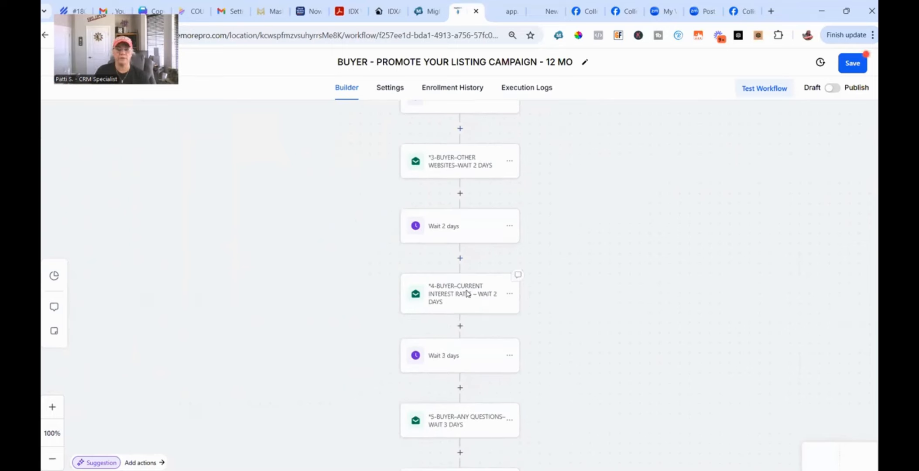
click(451, 295)
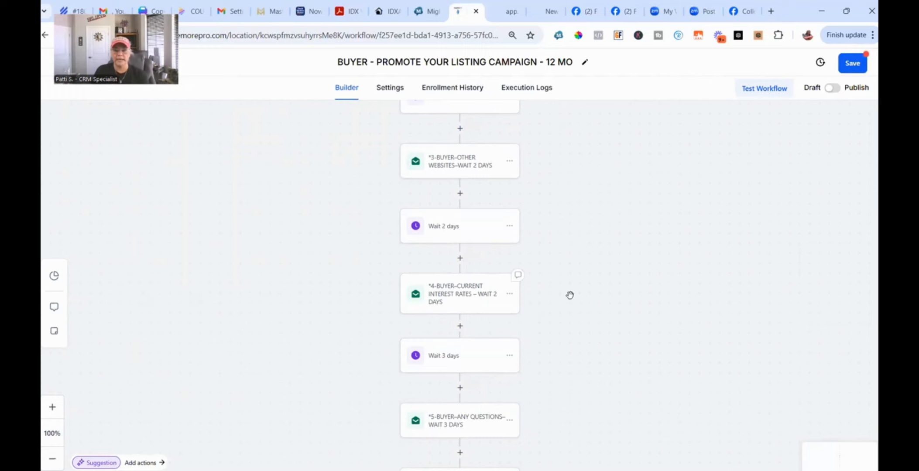
scroll(628, 336, down, 4)
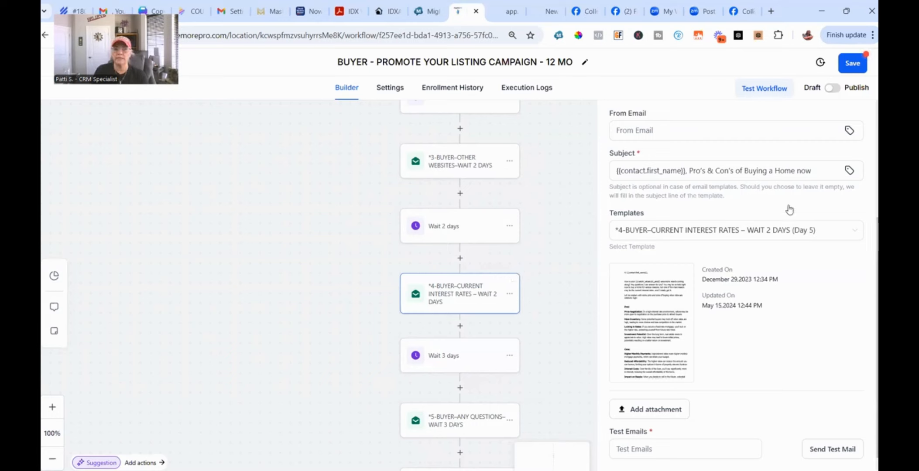
scroll(787, 209, up, 4)
click(645, 343)
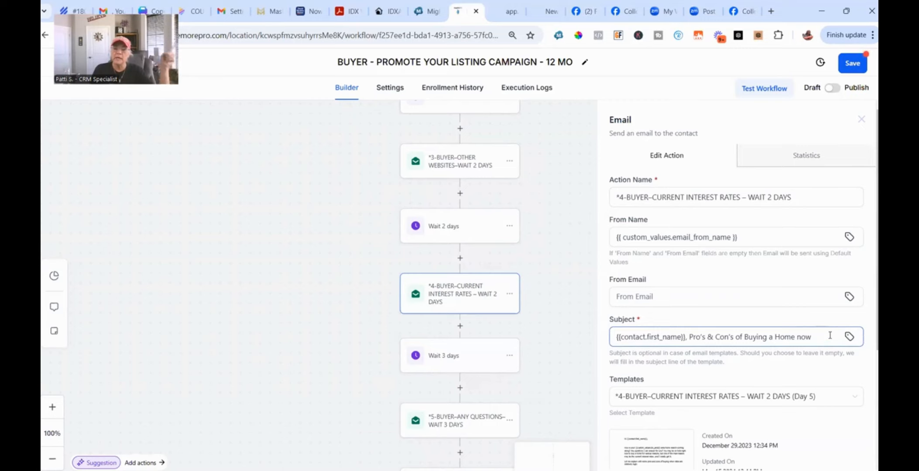
click(756, 295)
click(777, 234)
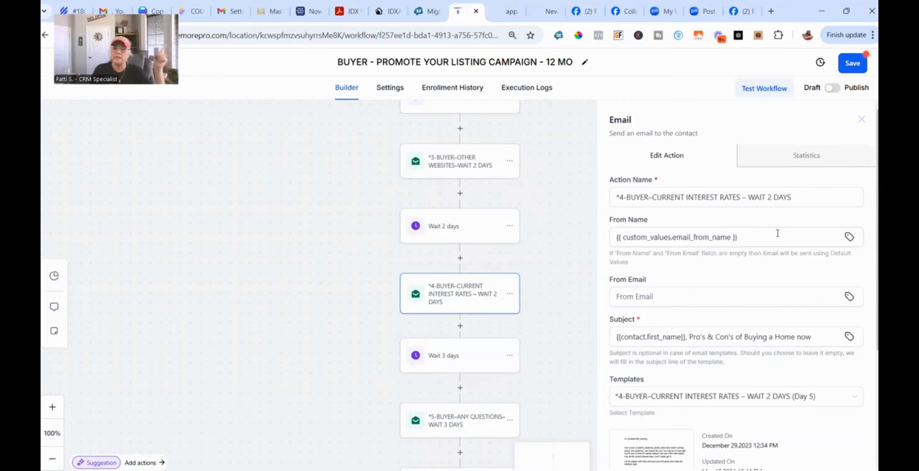
click(806, 197)
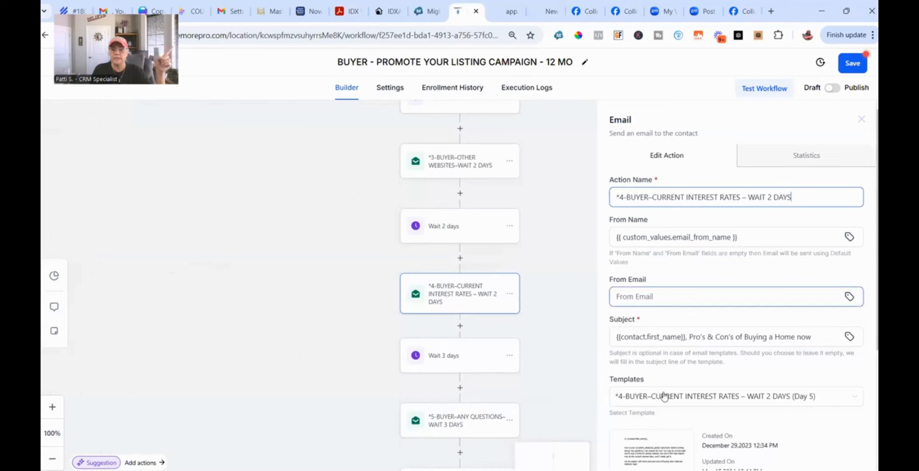
Step: Browse the email templates available for the current interest rates email, recheck its template preview and close the settings
click(683, 400)
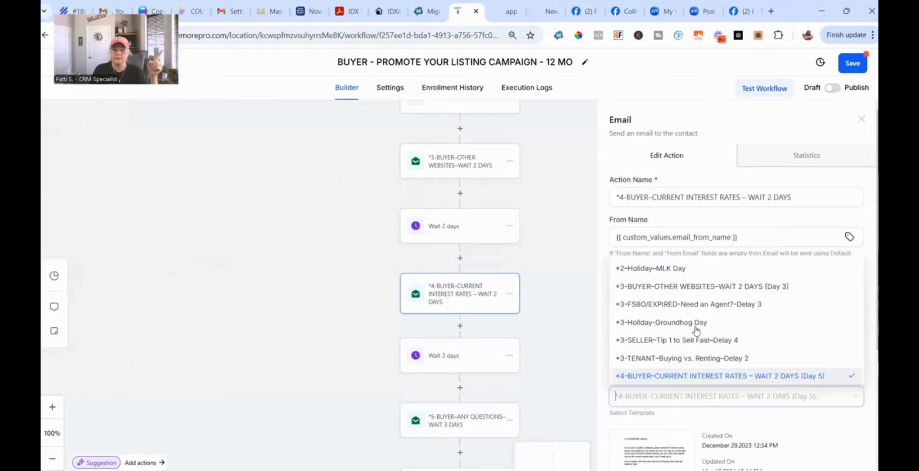
scroll(693, 333, down, 5)
scroll(697, 332, down, 10)
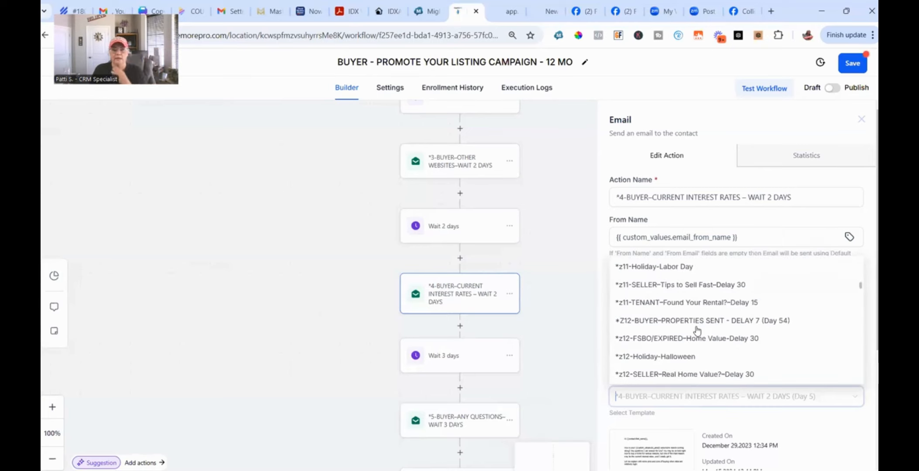
scroll(697, 332, down, 10)
scroll(698, 331, down, 5)
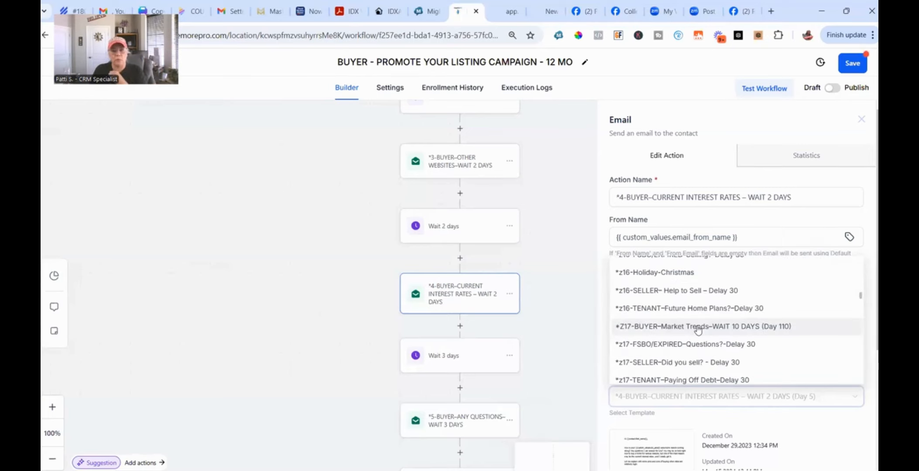
scroll(698, 331, down, 5)
scroll(699, 330, down, 5)
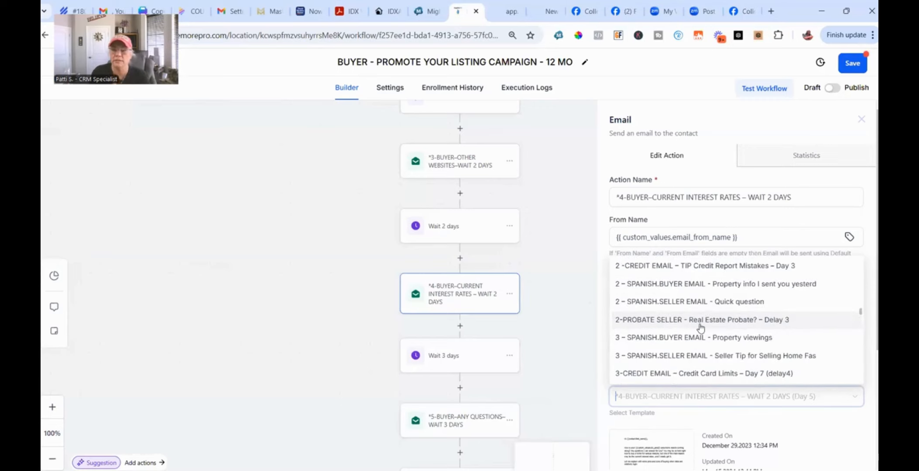
scroll(700, 328, down, 5)
scroll(700, 328, down, 3)
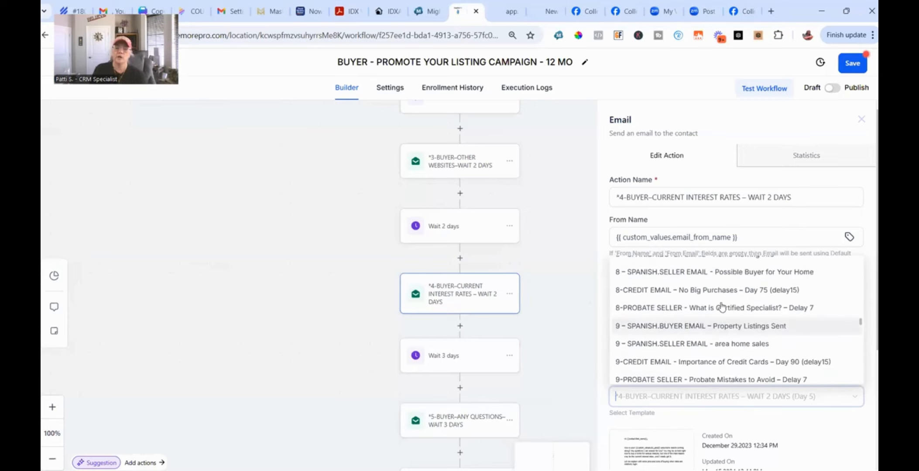
scroll(734, 292, up, 10)
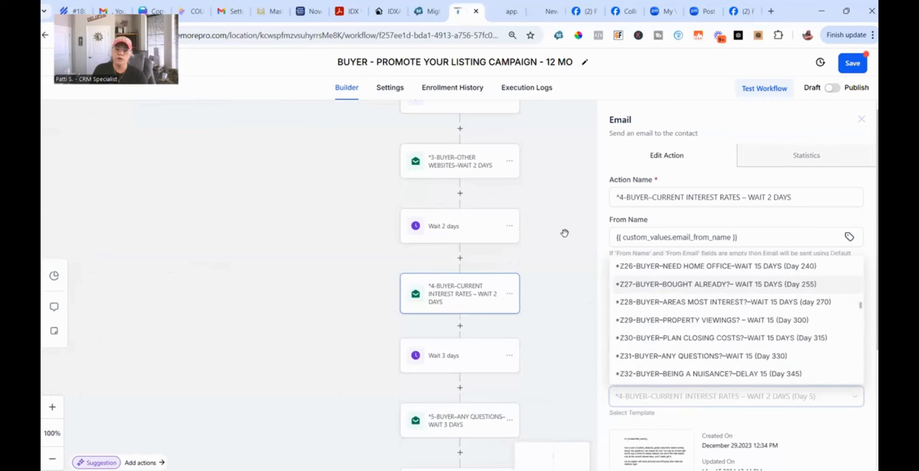
click(462, 422)
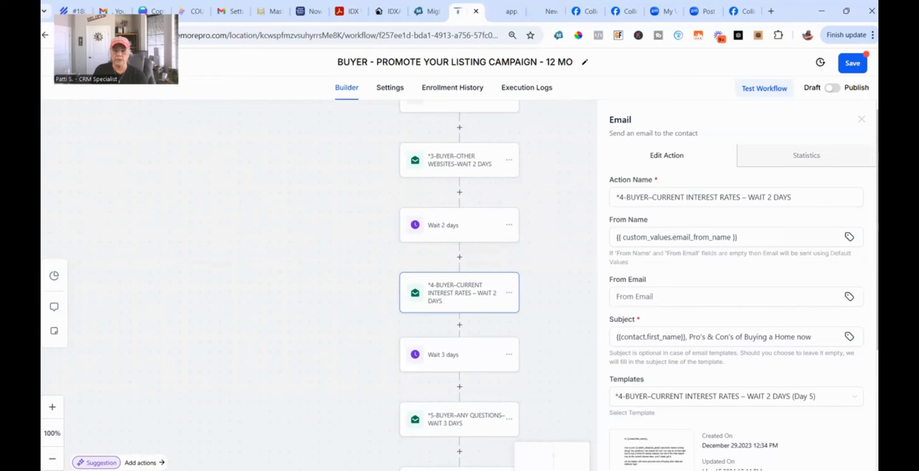
scroll(810, 462, down, 4)
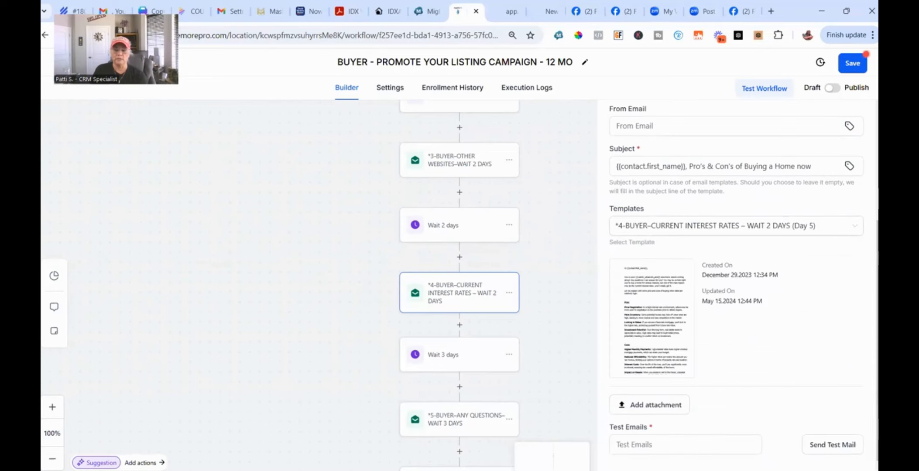
click(451, 296)
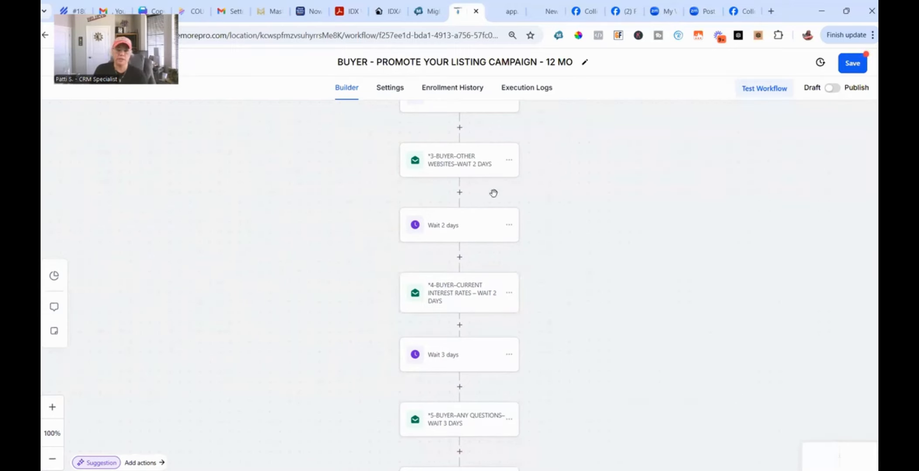
Step: Add a Form Submitted trigger at the start of the workflow
scroll(432, 336, up, 8)
scroll(836, 326, down, 4)
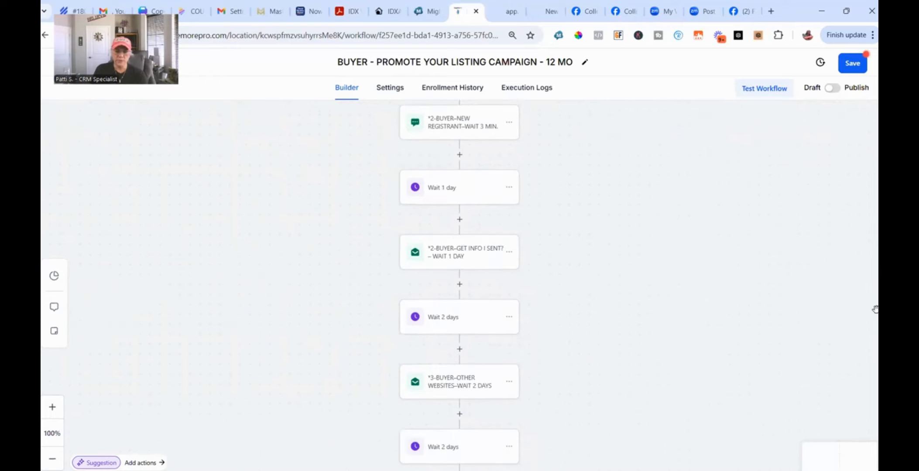
scroll(523, 248, up, 3)
scroll(515, 260, up, 3)
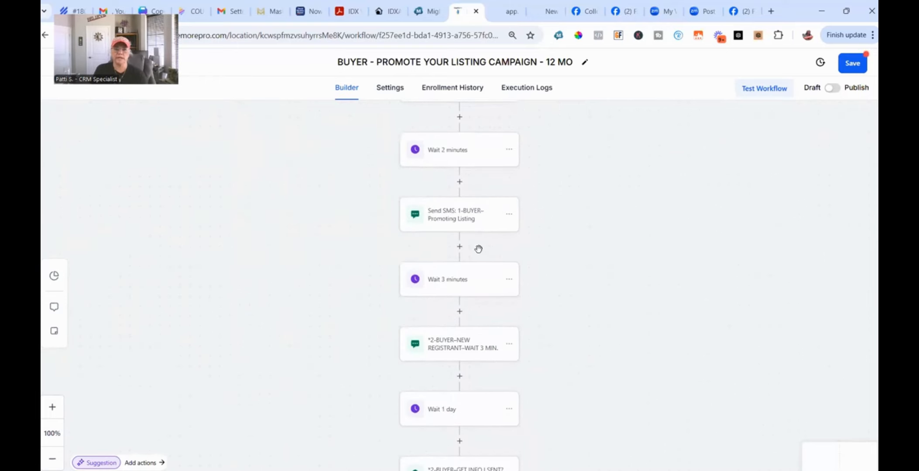
scroll(519, 254, up, 5)
scroll(498, 250, up, 5)
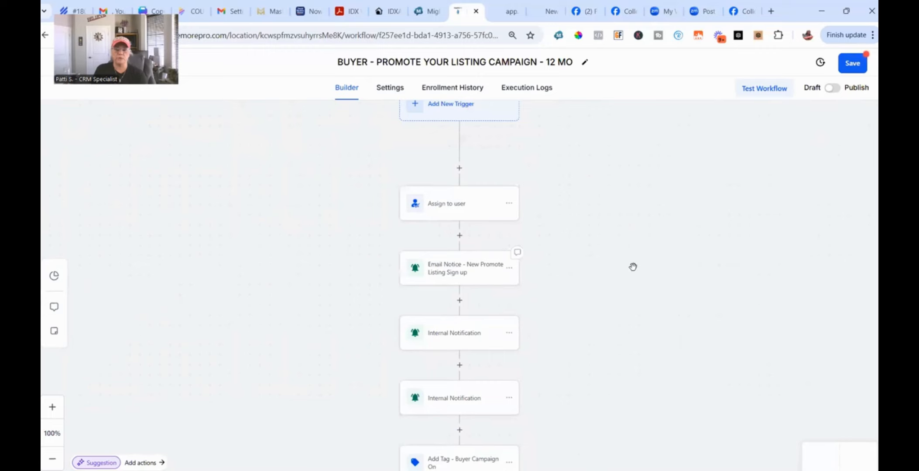
scroll(632, 266, up, 3)
scroll(636, 253, down, 2)
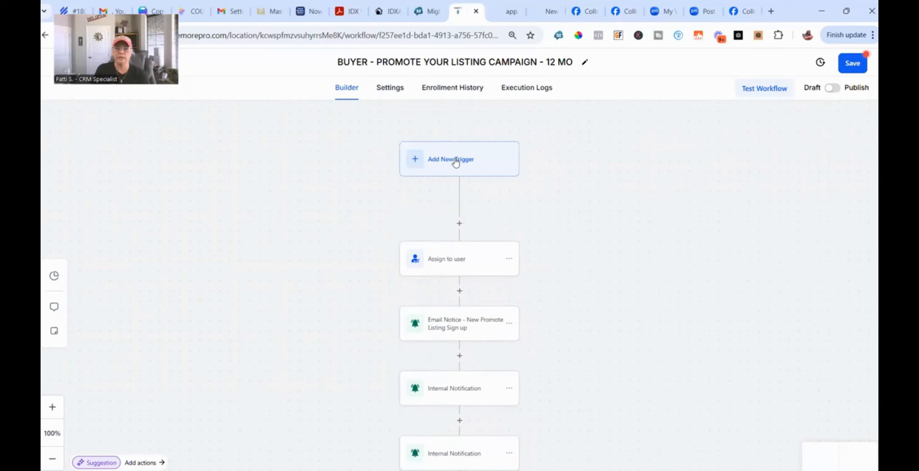
click(455, 162)
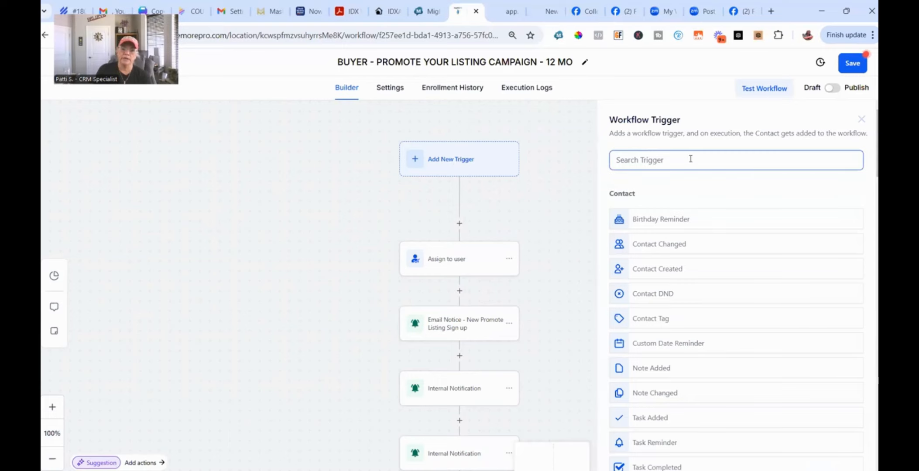
click(722, 159)
text(FORM)
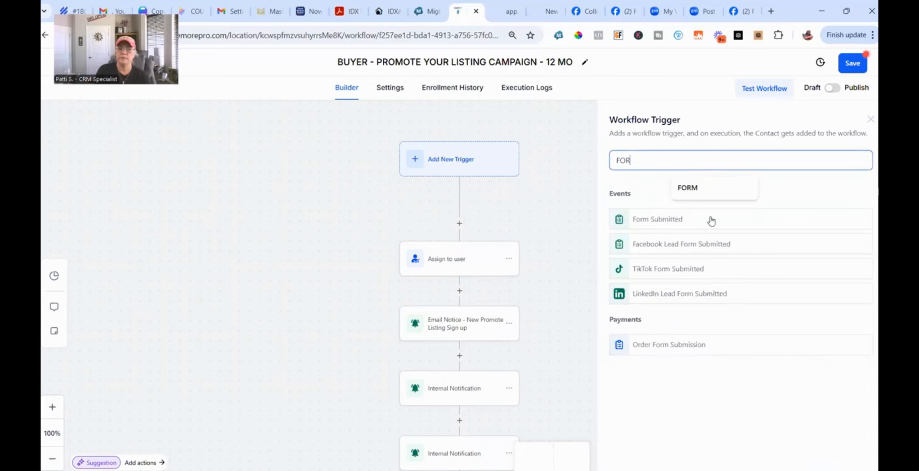
click(653, 219)
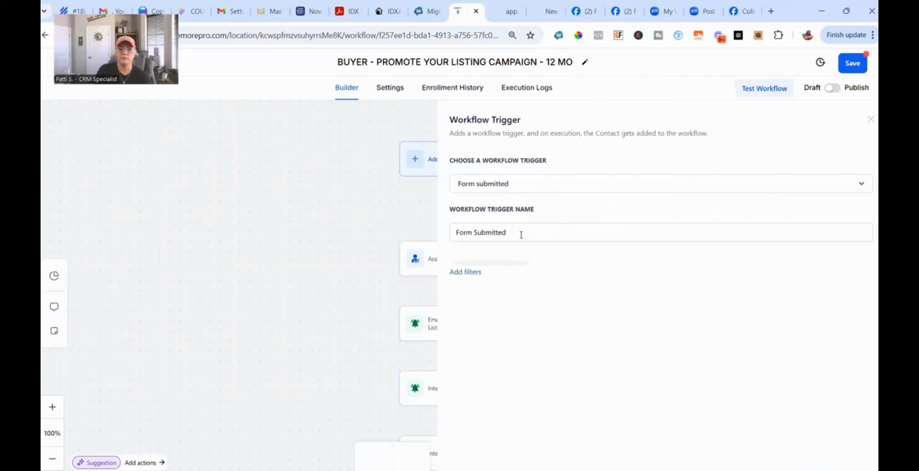
Step: Filter the trigger with Form is set to Promote my Listing w/ text opt-in and save the trigger
click(473, 267)
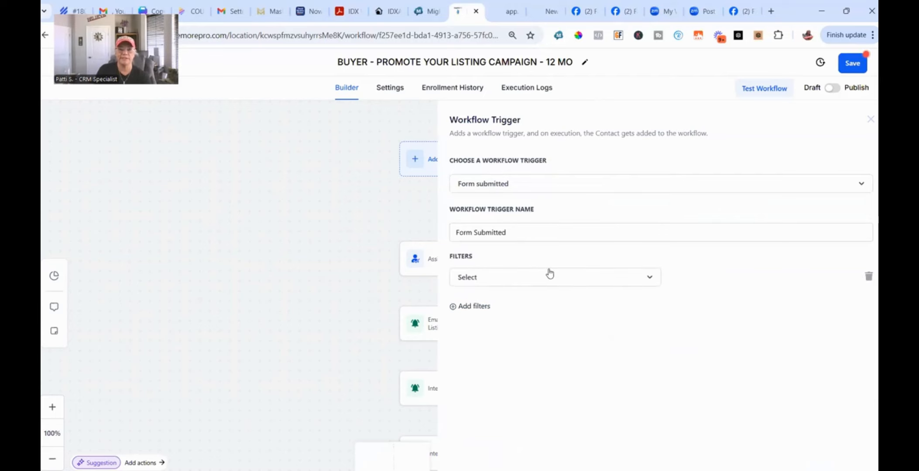
click(549, 274)
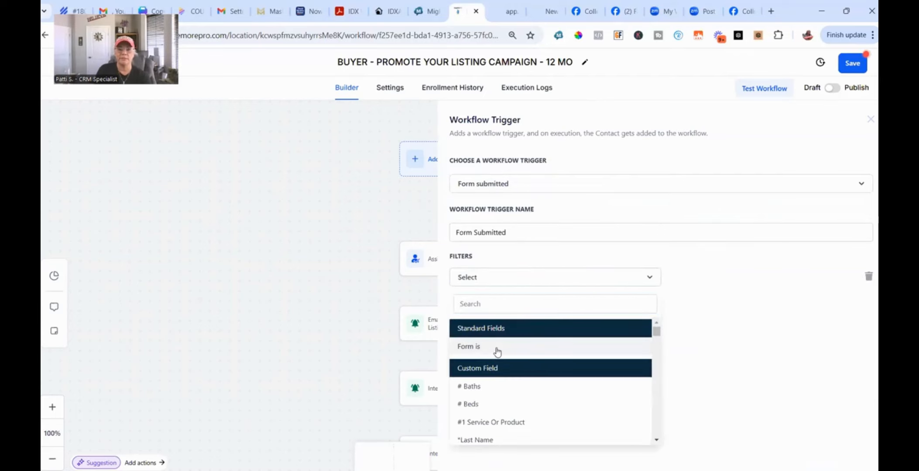
click(480, 349)
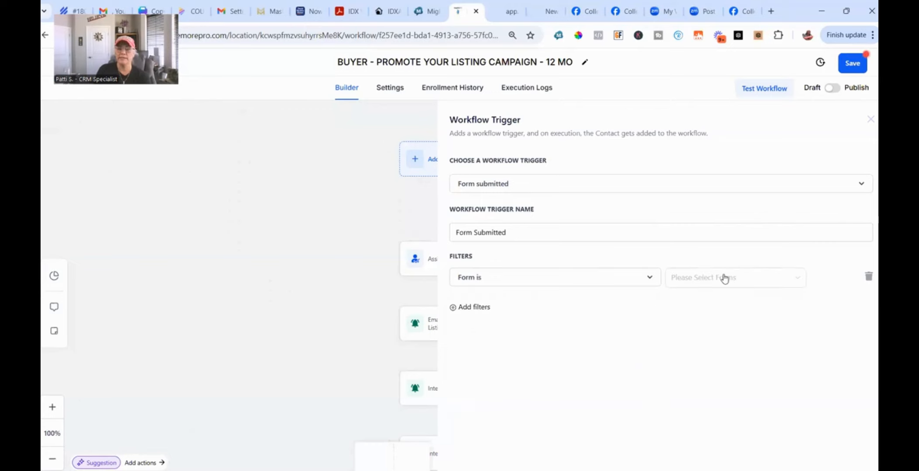
click(724, 277)
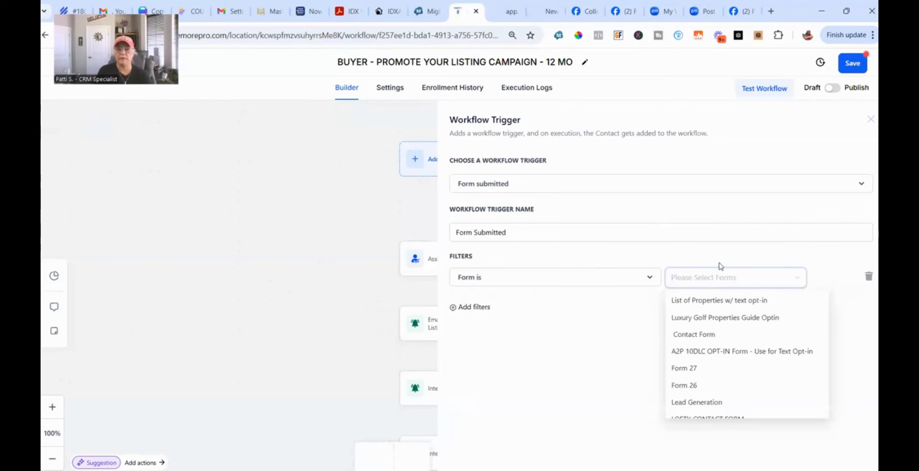
text(PROMO)
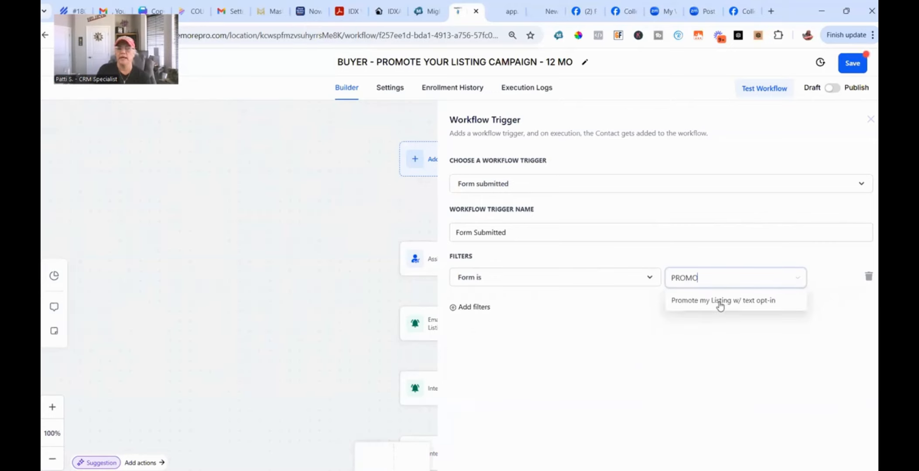
key(Return)
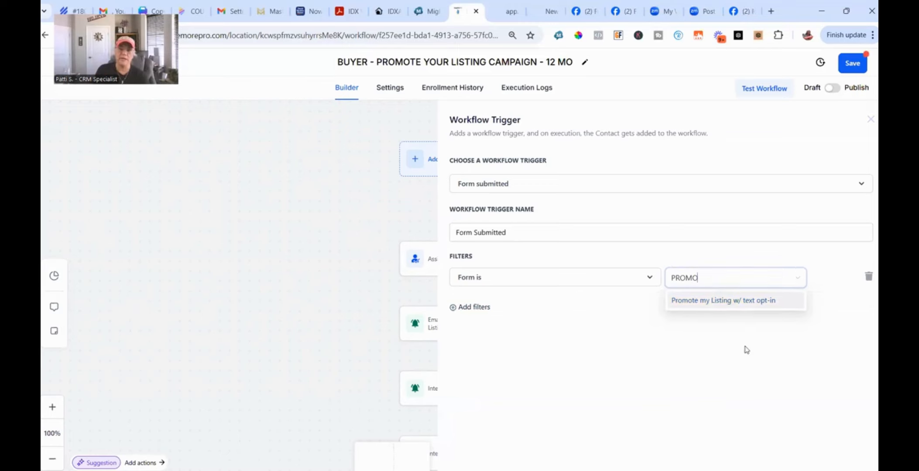
click(750, 387)
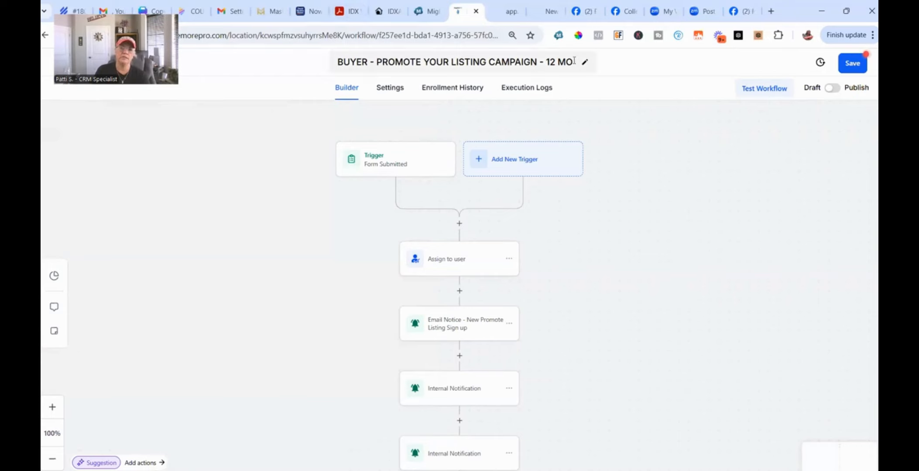
Step: Rename the workflow by inserting the listing's street address between LISTING and CAMPAIGN in its title
click(575, 61)
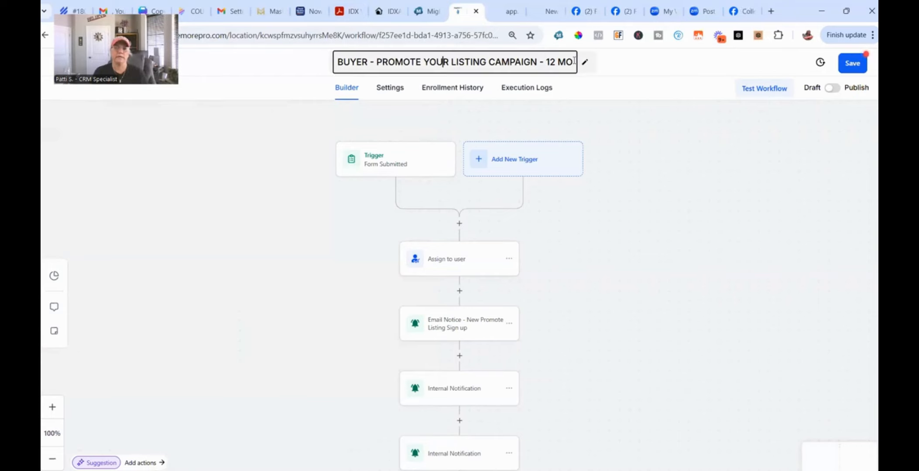
key(Left)
key(Left)
key(Left)
key(Left)
key(Left)
key(Left)
key(Left)
key(Left)
key(Left)
key(Left)
key(Left)
key(Left)
key(Left)
key(Left)
key(Right)
key(Right)
key(Right)
key(Right)
key(Right)
key(Right)
key(Right)
key(Right)
key(Right)
key(Right)
key(Right)
key(Right)
key(Right)
key(Right)
key(Right)
key(Right)
key(Right)
key(Right)
key(Right)
key(Right)
key(Right)
key(Right)
key(Right)
key(Right)
key(Right)
text(123 M)
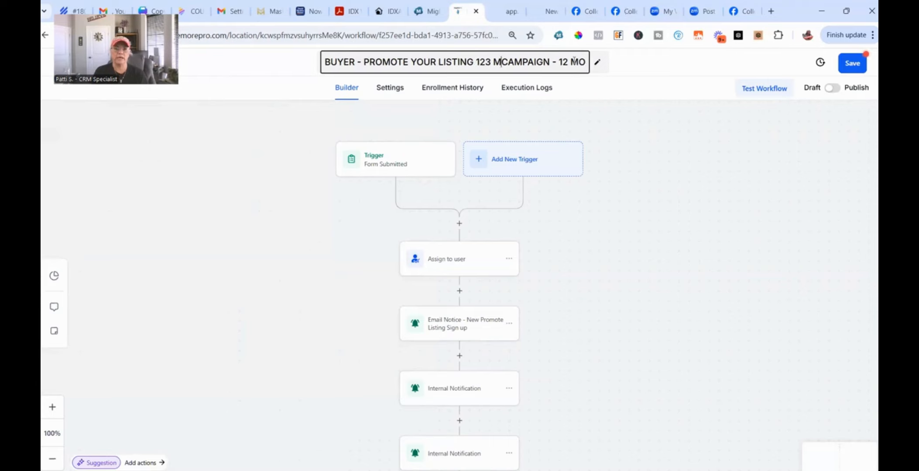
text(AIN ZSTRE)
key(BackSpace)
key(BackSpace)
key(BackSpace)
key(BackSpace)
key(BackSpace)
key(BackSpace)
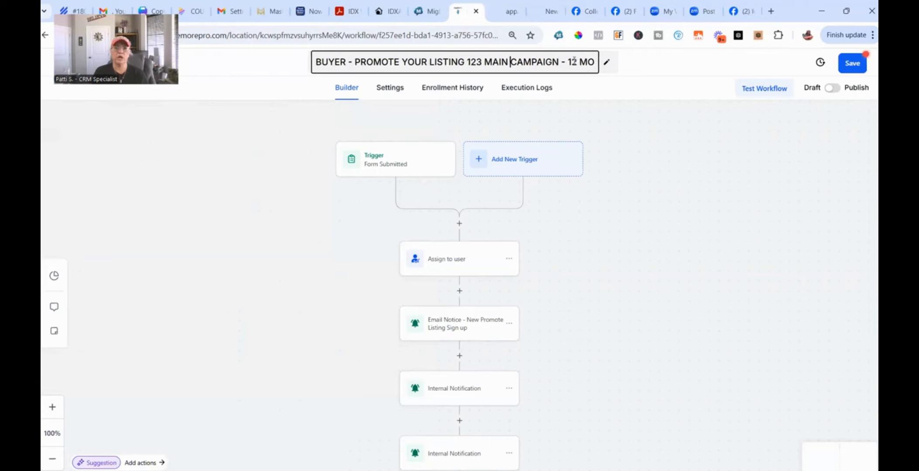
text(ST.)
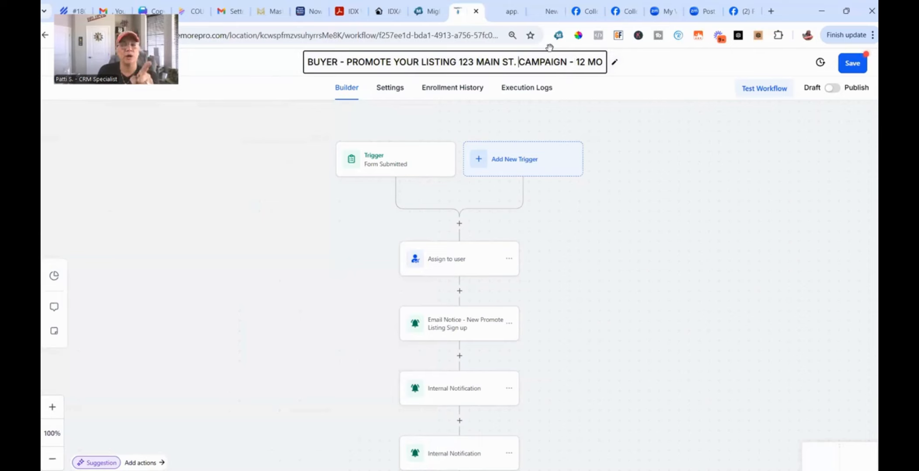
click(838, 94)
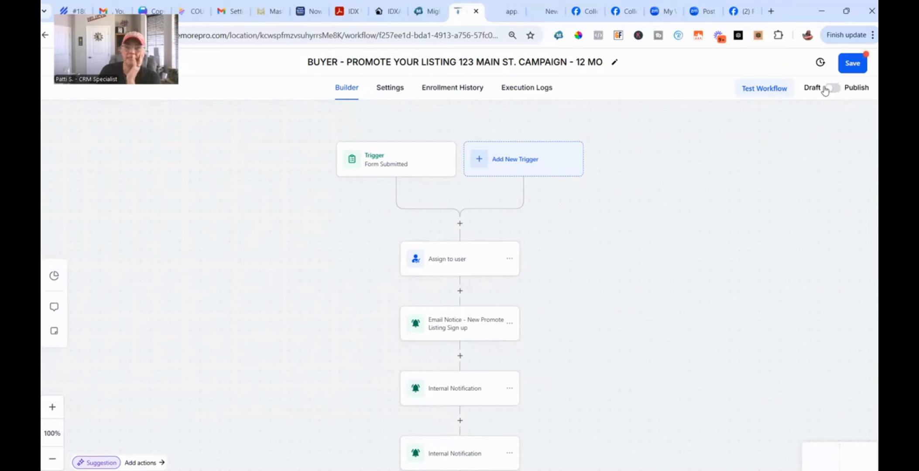
Step: Publish the 123 Main St. buyer campaign workflow, save it and return to the workflow list
click(855, 64)
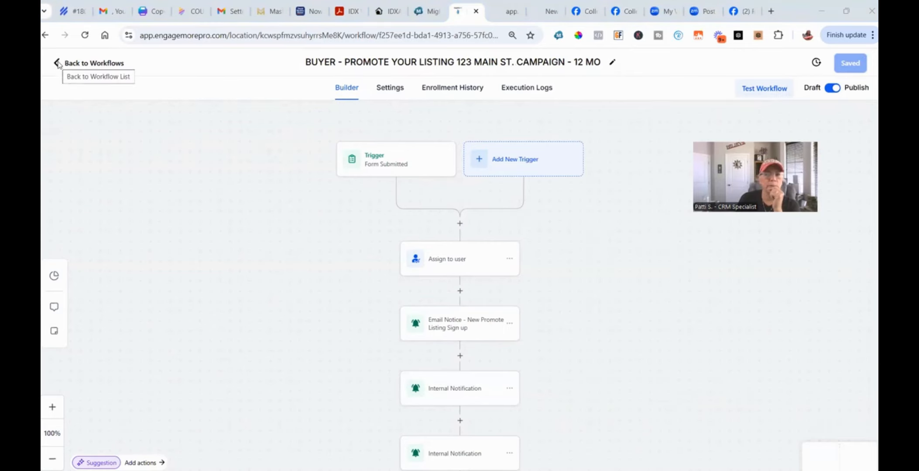
click(58, 64)
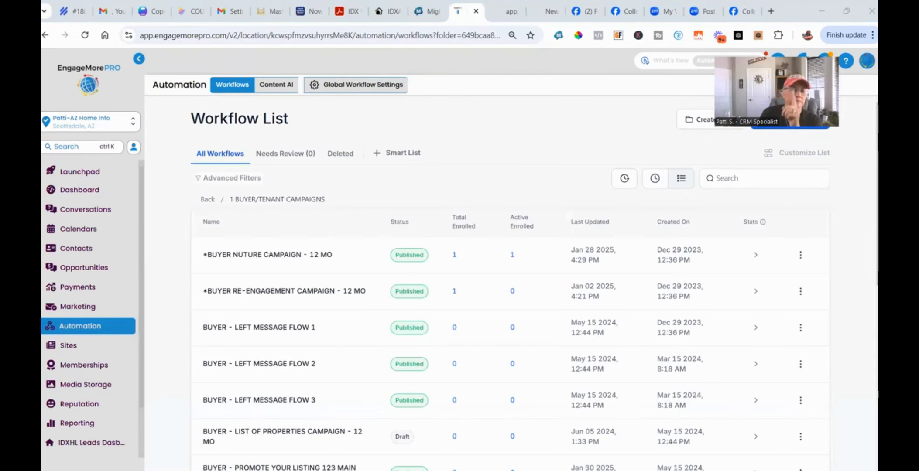
Step: Open the ABOUT YOU FIELDS folder of custom values in the account settings
click(70, 469)
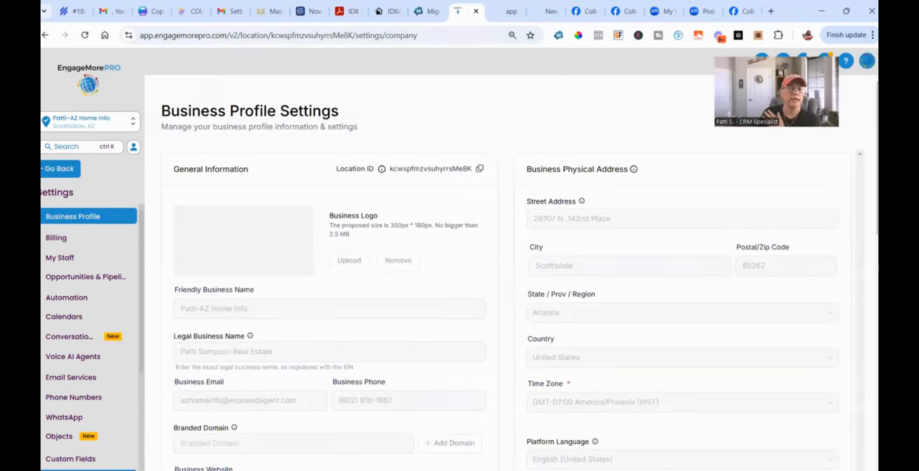
scroll(90, 316, down, 5)
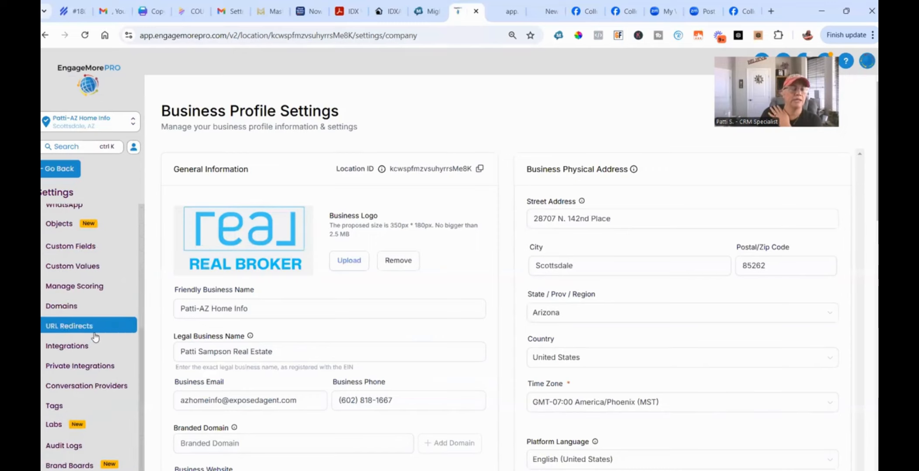
scroll(76, 308, up, 3)
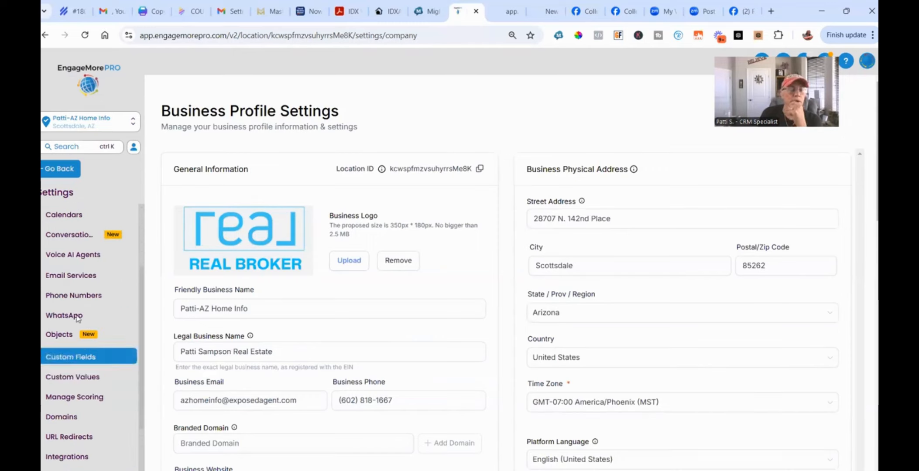
scroll(80, 432, up, 2)
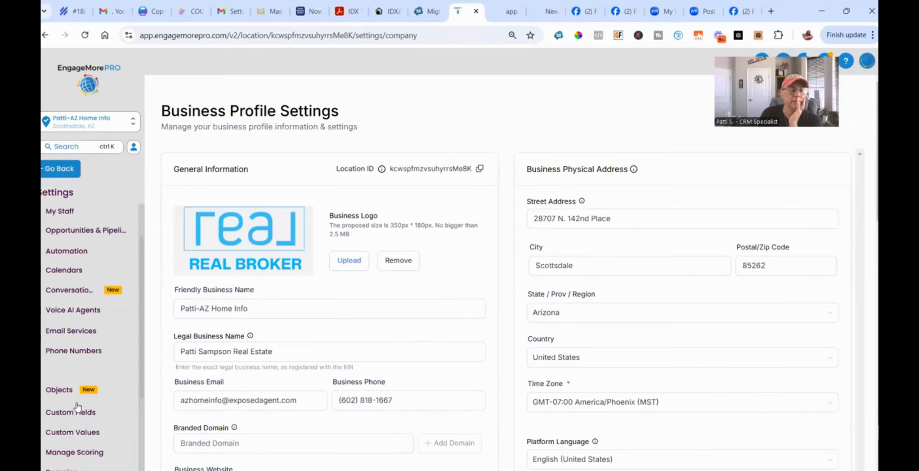
scroll(101, 422, down, 1)
scroll(80, 275, down, 3)
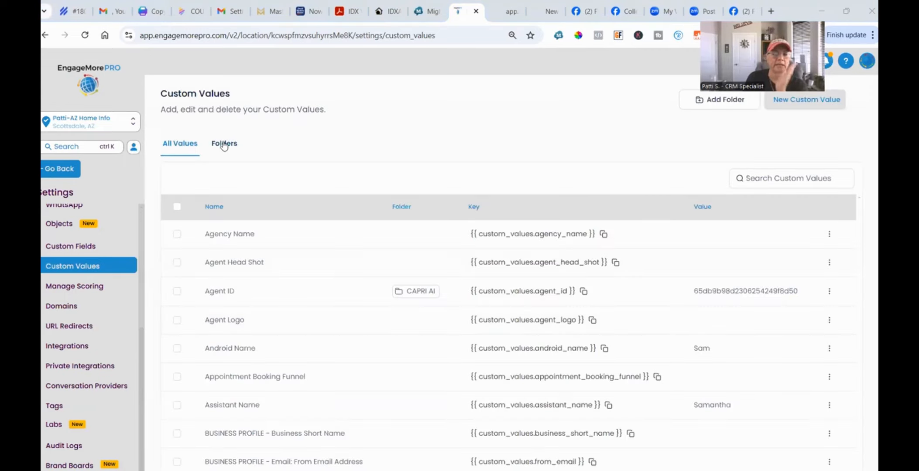
click(224, 146)
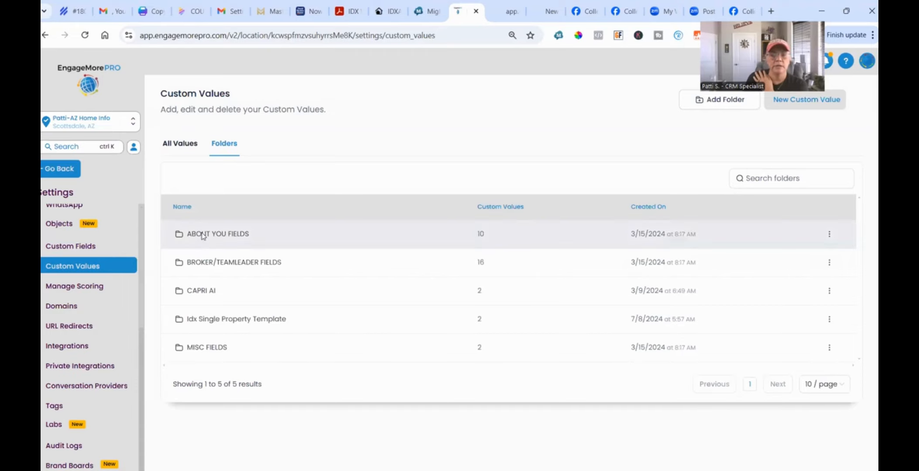
click(202, 236)
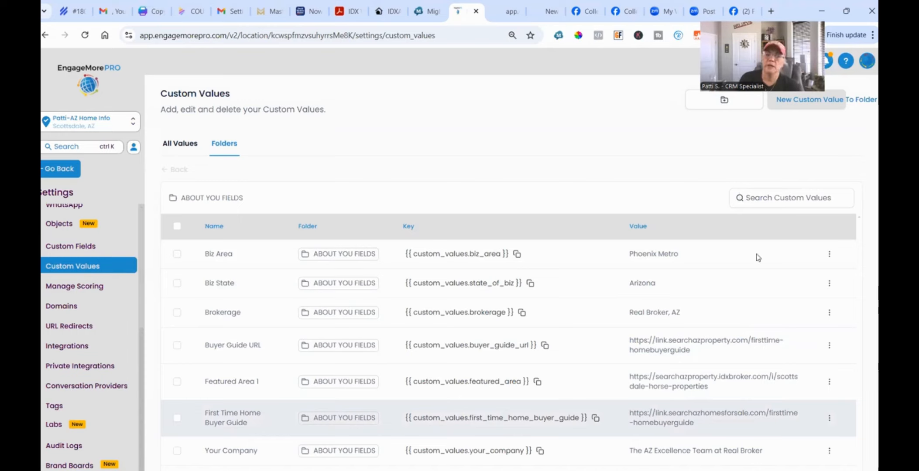
Step: Review the business area, state, brokerage, buyer guide URL and remaining values in the ABOUT YOU FIELDS folder
triple_click(661, 254)
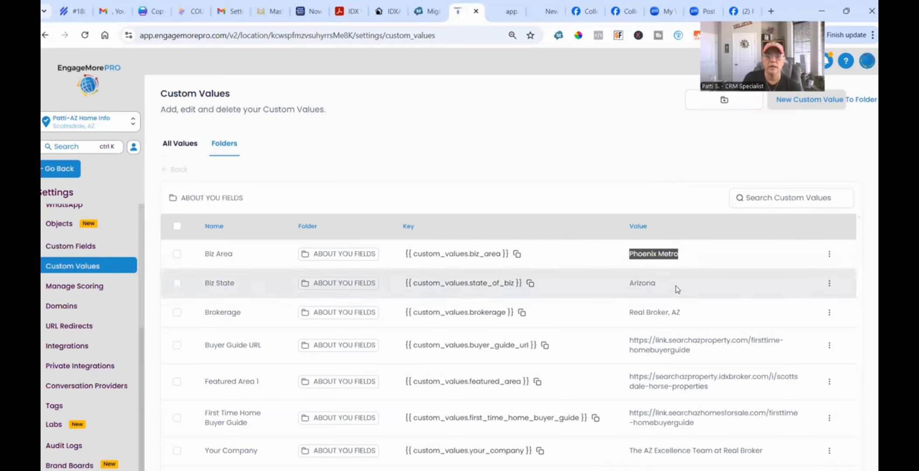
drag(609, 286, 656, 283)
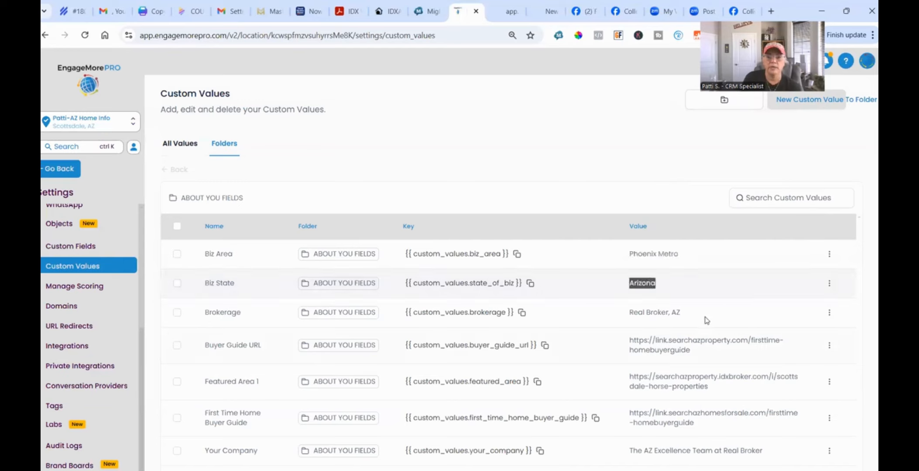
drag(606, 324, 698, 318)
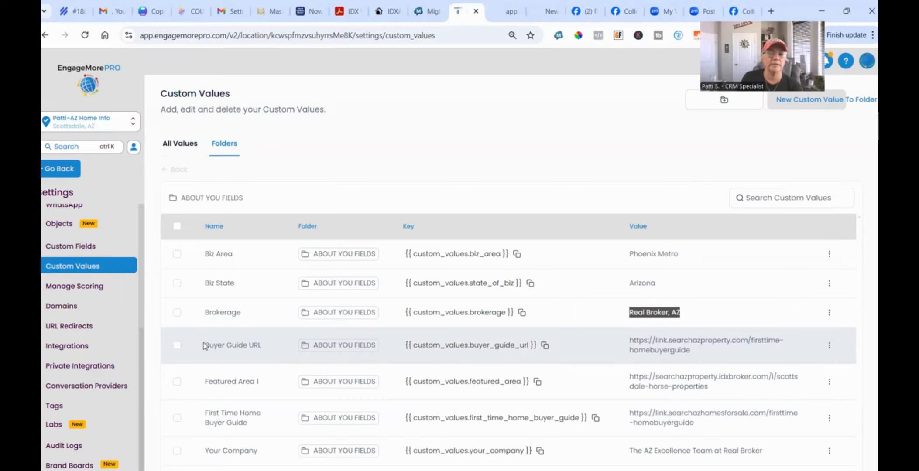
drag(203, 346, 322, 346)
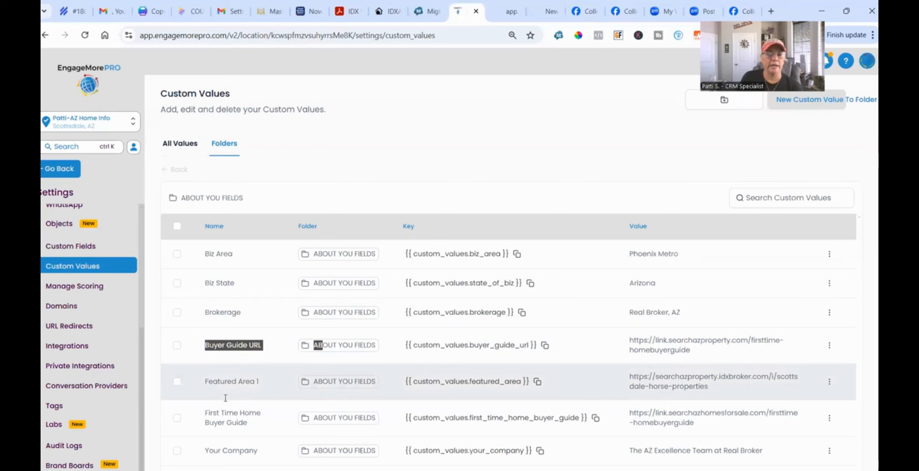
scroll(620, 380, down, 3)
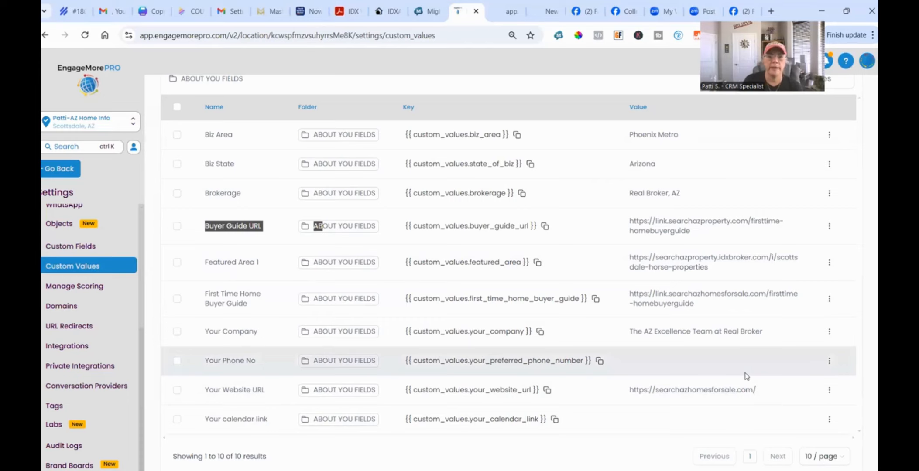
scroll(569, 312, up, 3)
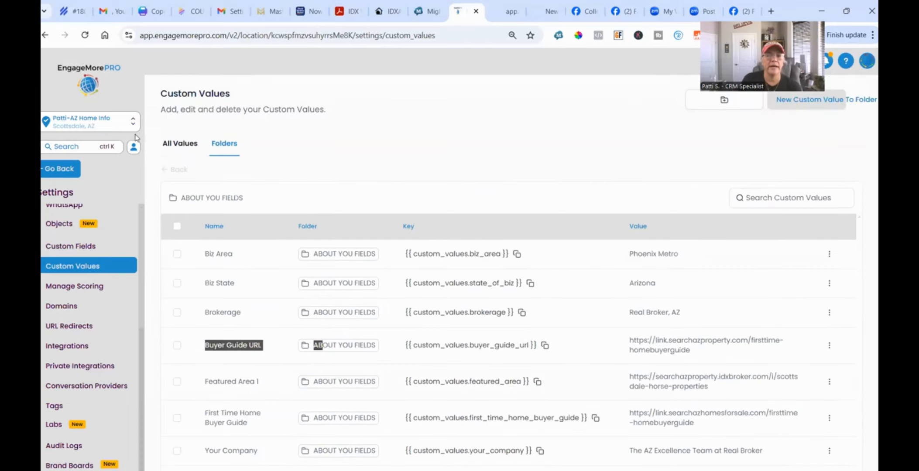
Step: Compare the complete list of custom values with the custom value folders
click(170, 144)
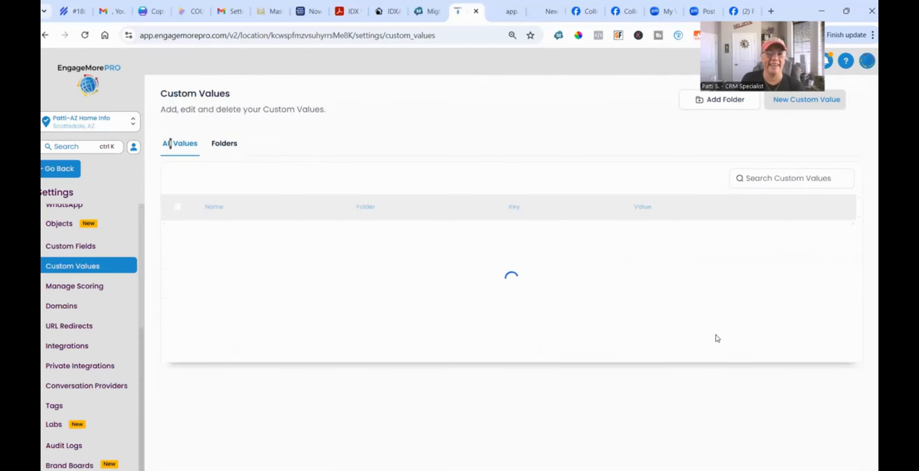
click(227, 148)
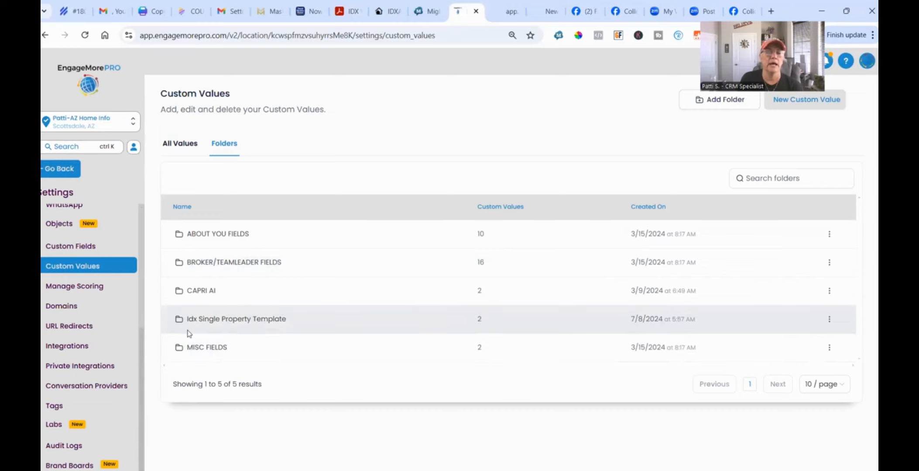
click(183, 146)
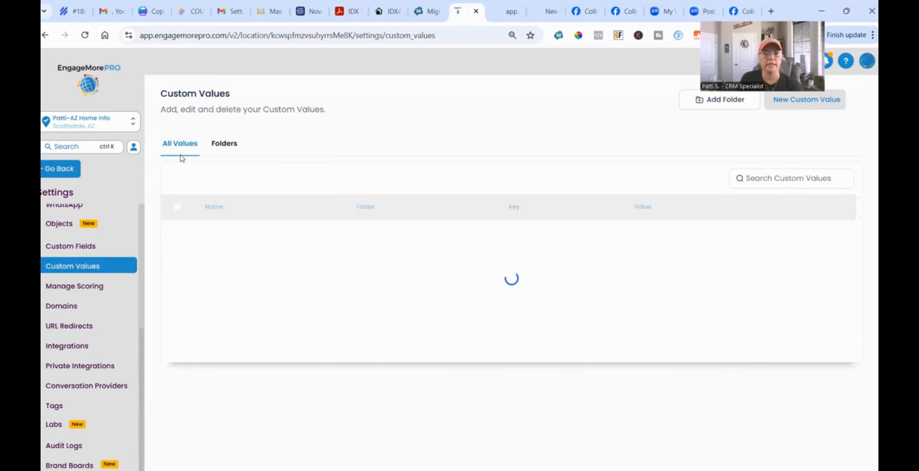
click(230, 145)
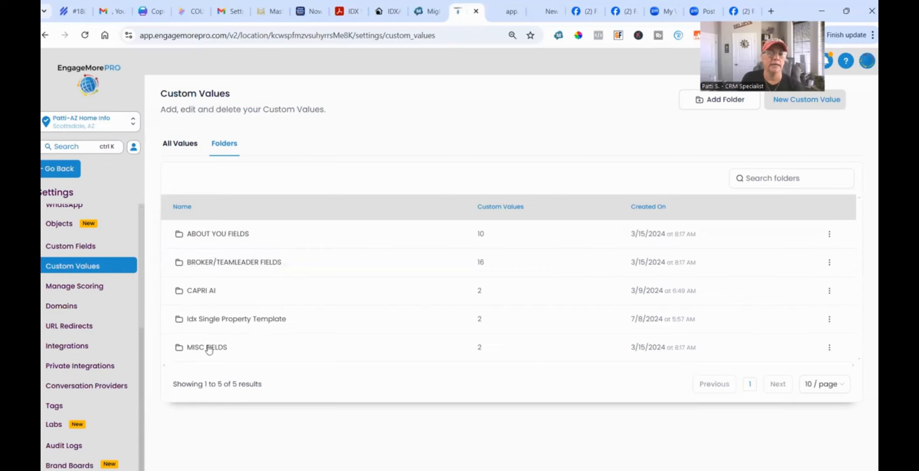
click(180, 144)
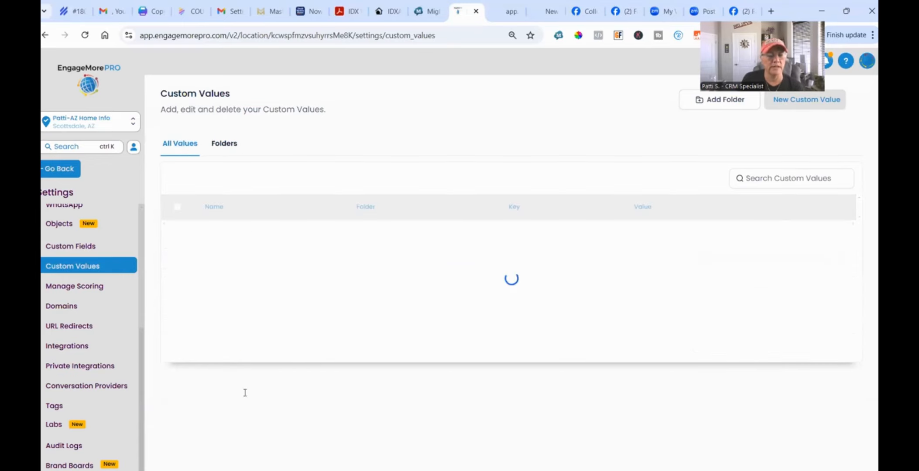
scroll(217, 345, down, 2)
scroll(346, 275, down, 1)
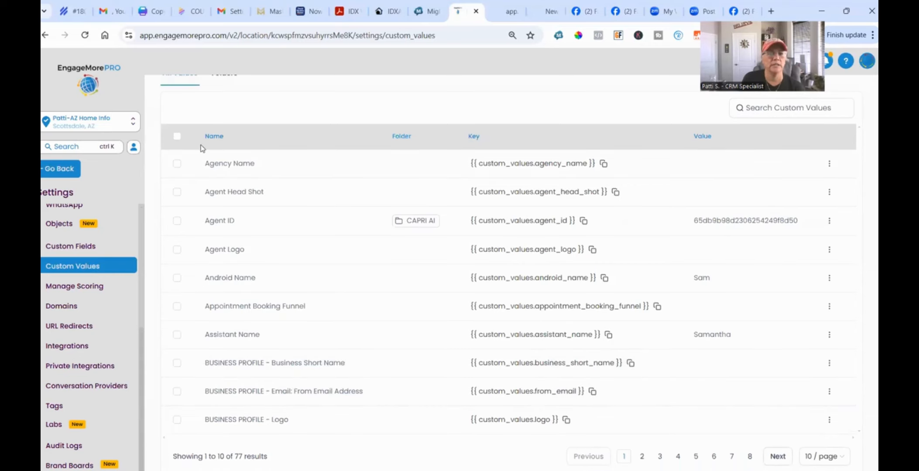
scroll(202, 149, up, 2)
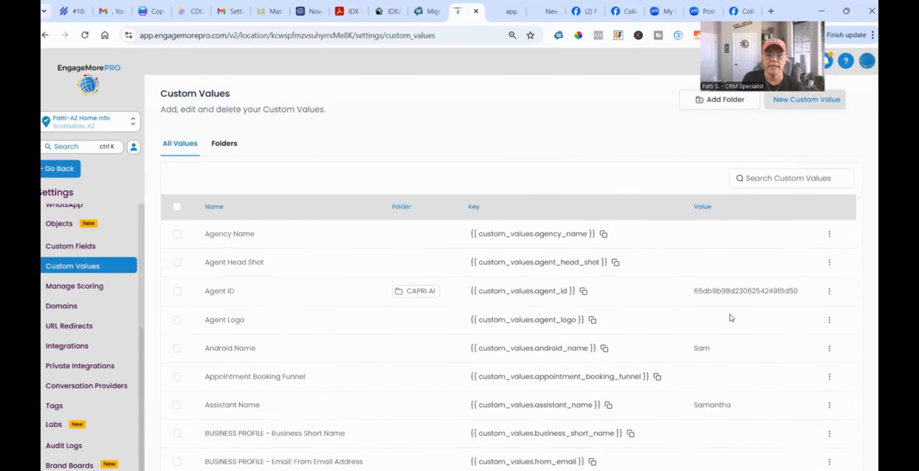
scroll(739, 157, down, 2)
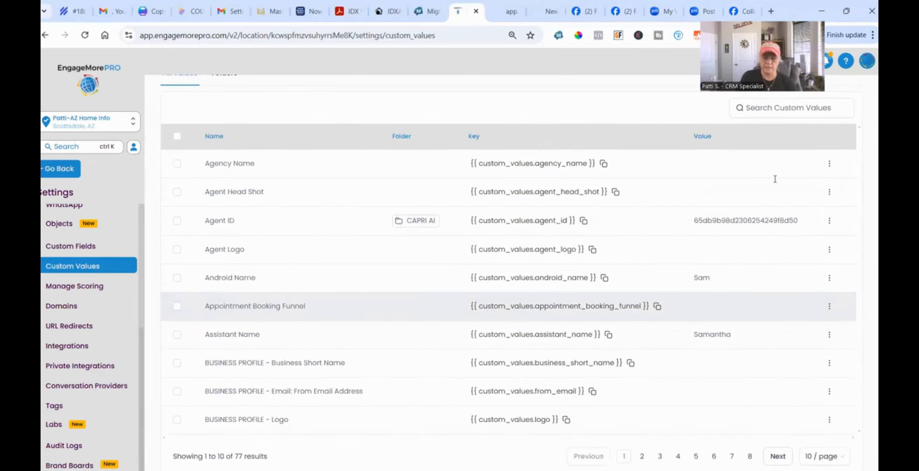
Step: Search all custom values for IDX, review the matching entries and return to the folder list
text(IDX)
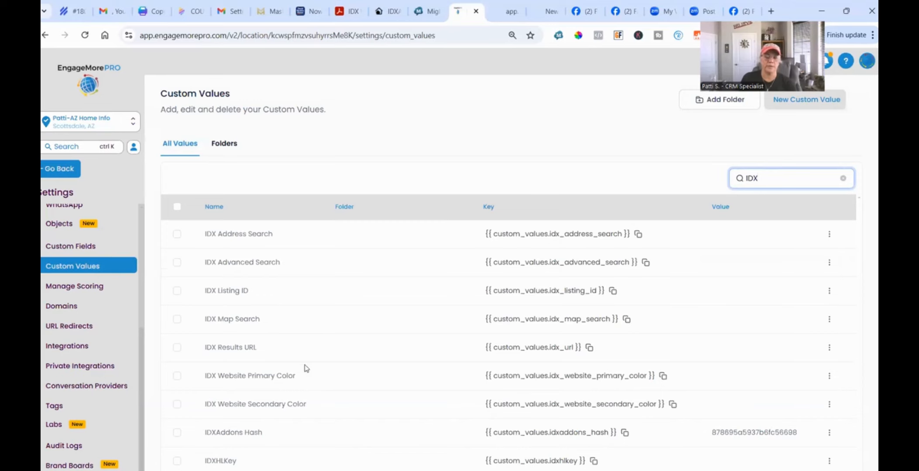
scroll(306, 369, down, 2)
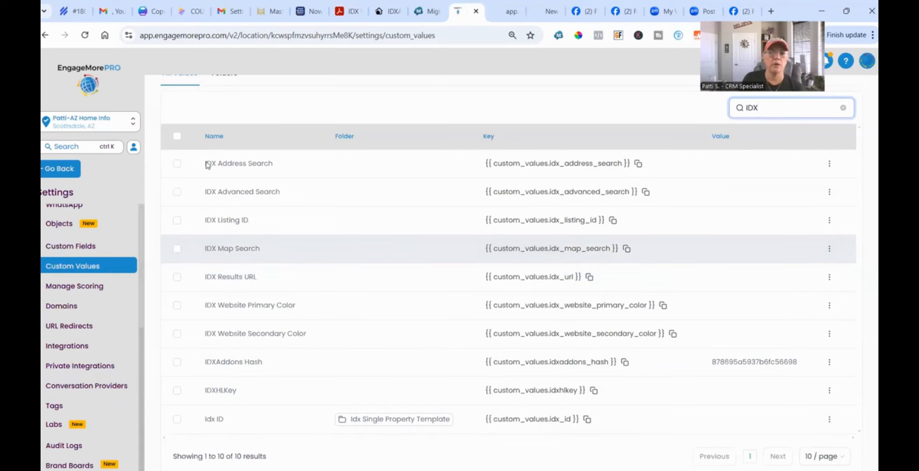
scroll(208, 165, up, 2)
click(223, 144)
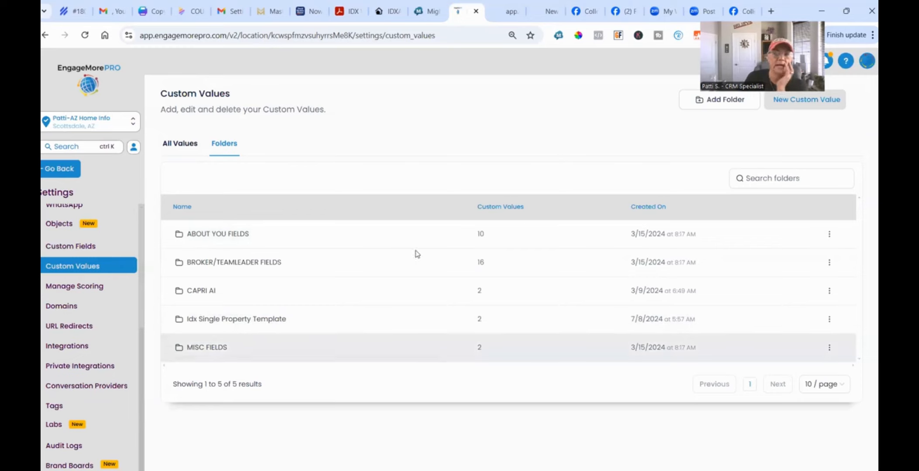
Step: Leave the settings and open the Home Buyer Guide funnel from the 4-Editable Guides and Lead Magnets folder in Sites
click(60, 171)
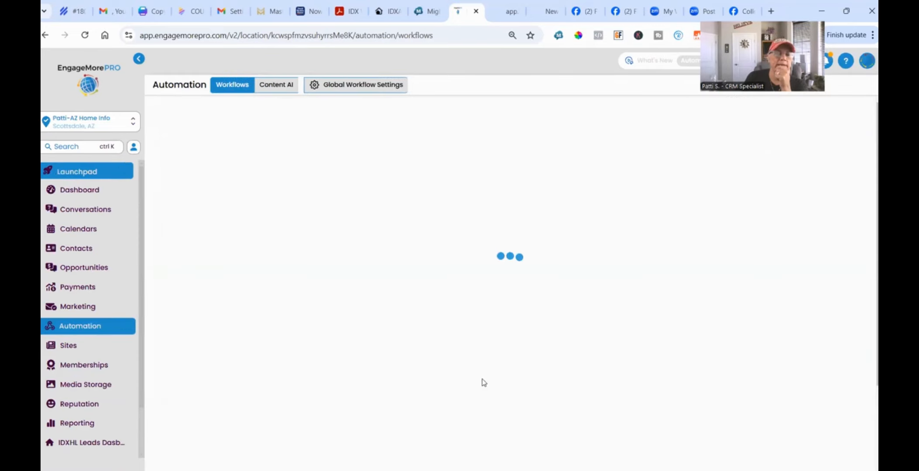
click(68, 347)
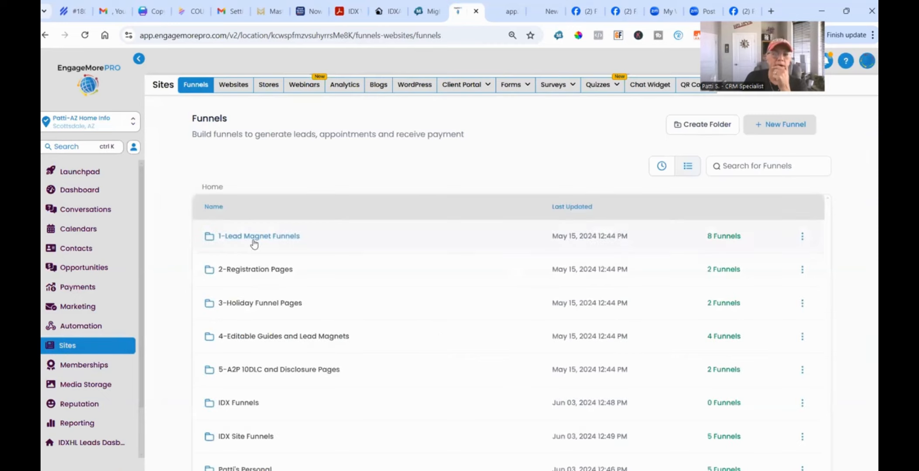
click(232, 341)
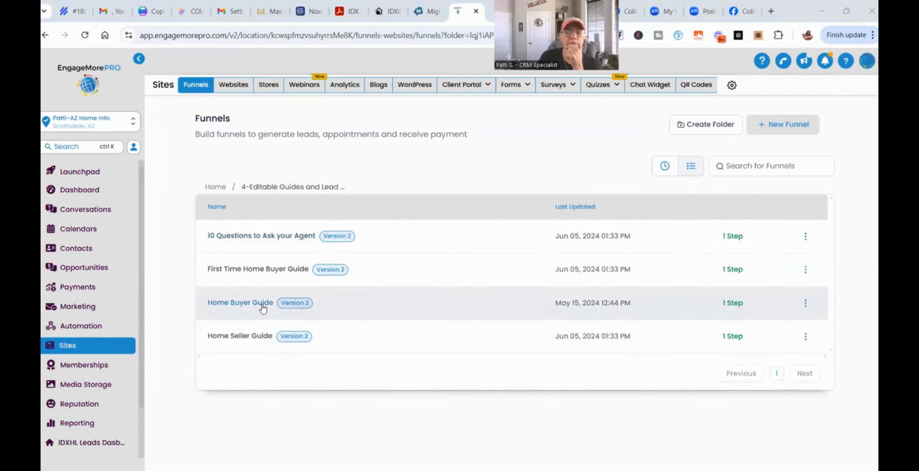
click(263, 304)
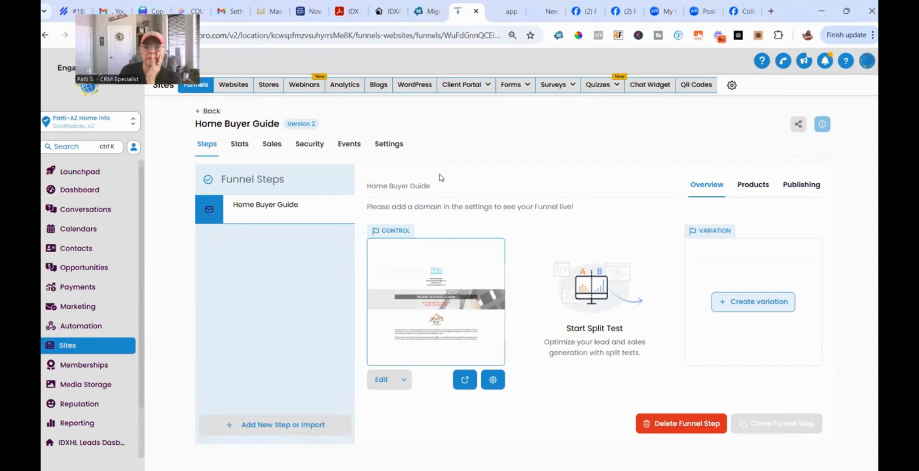
Step: Connect the Home Buyer Guide funnel to the domain link.searchazproperty.com in its settings and save
click(380, 146)
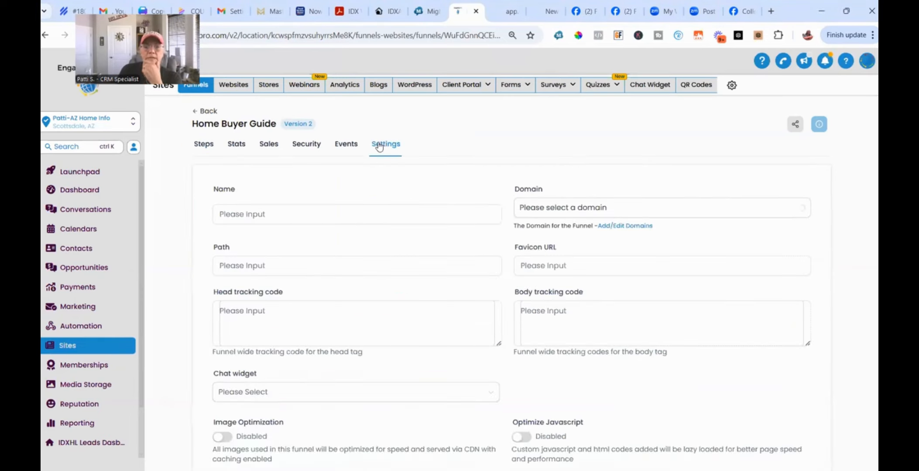
click(640, 212)
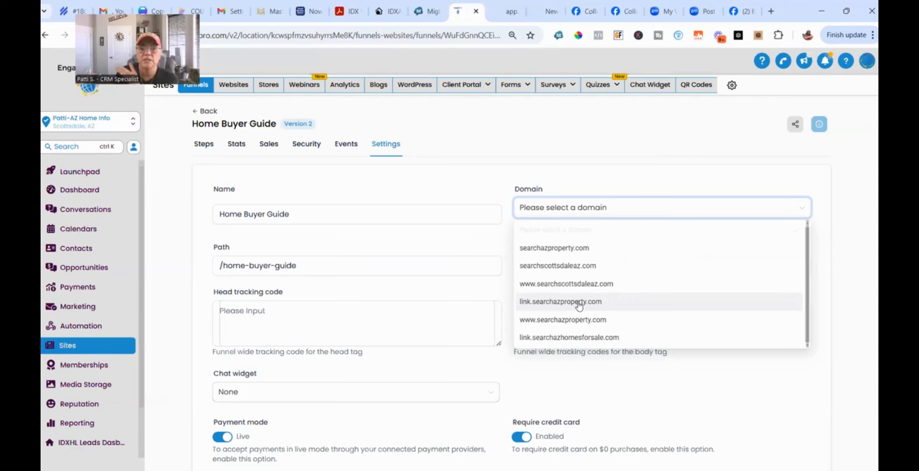
click(578, 304)
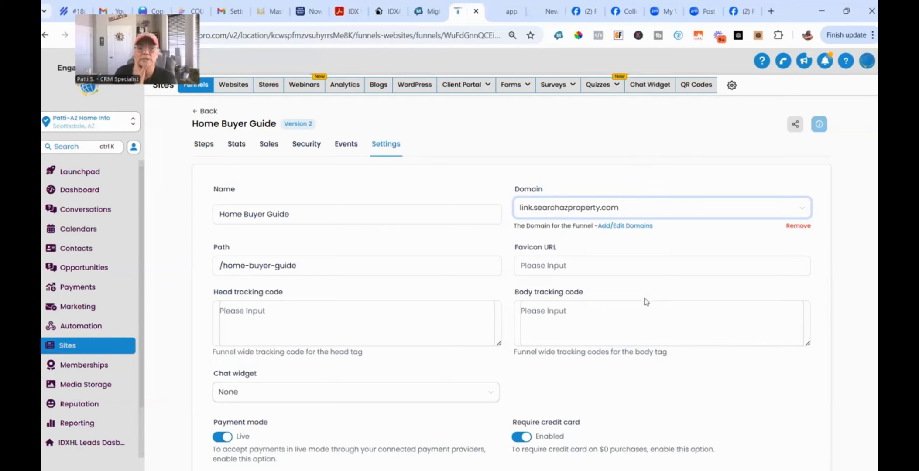
scroll(779, 433, down, 1)
scroll(779, 434, down, 3)
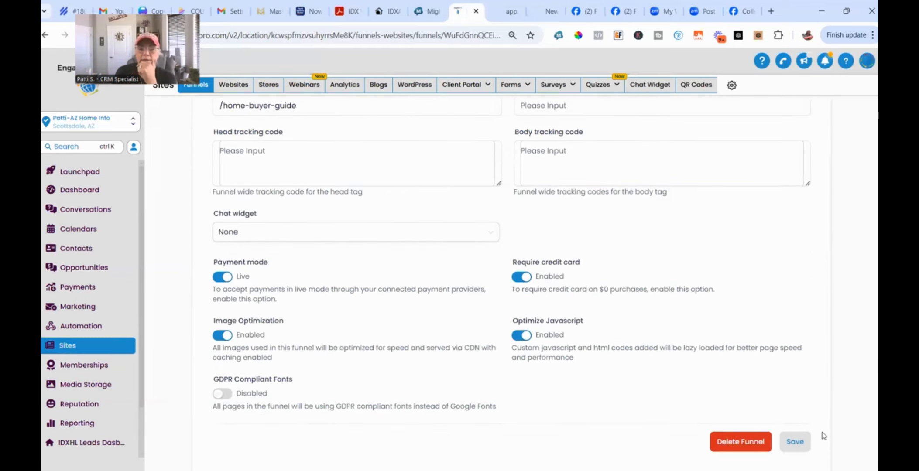
click(796, 442)
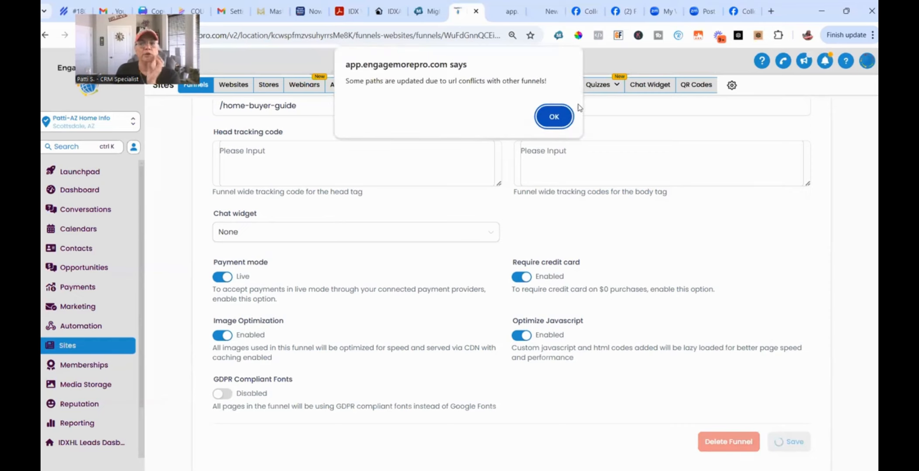
click(554, 117)
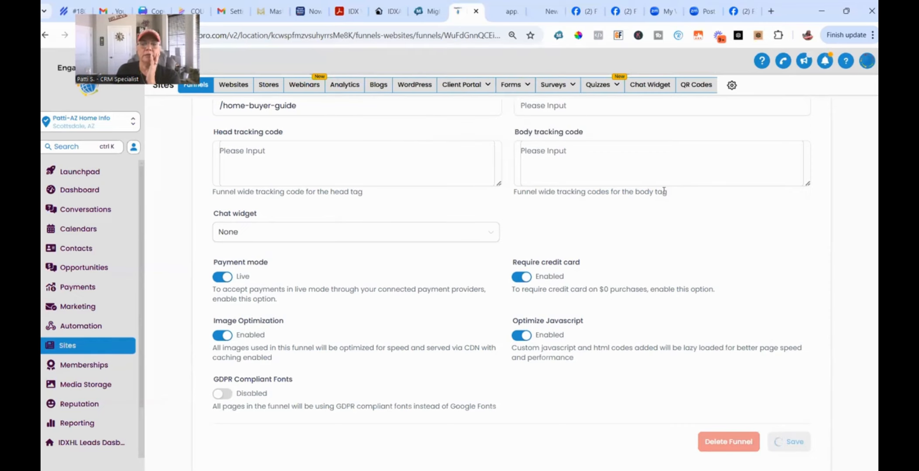
Step: Set the Home Buyer Guide step's publishing URL to /azhomebuyerguide and update the step
scroll(351, 137, up, 3)
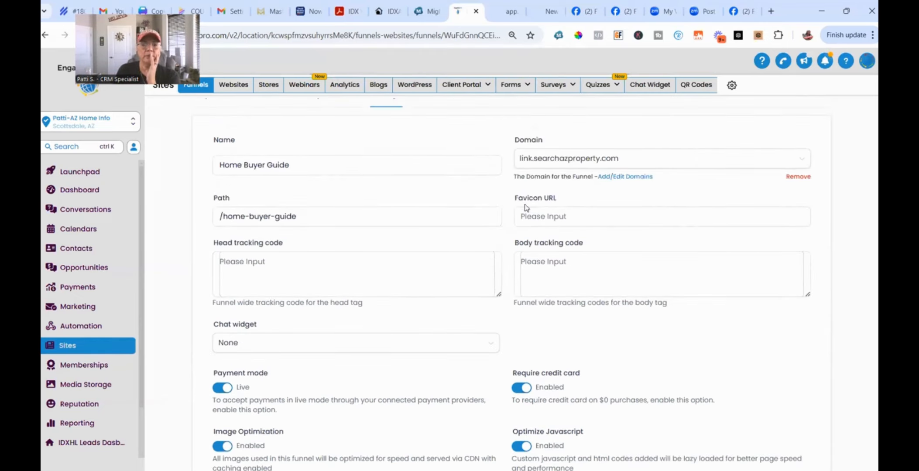
scroll(528, 209, up, 2)
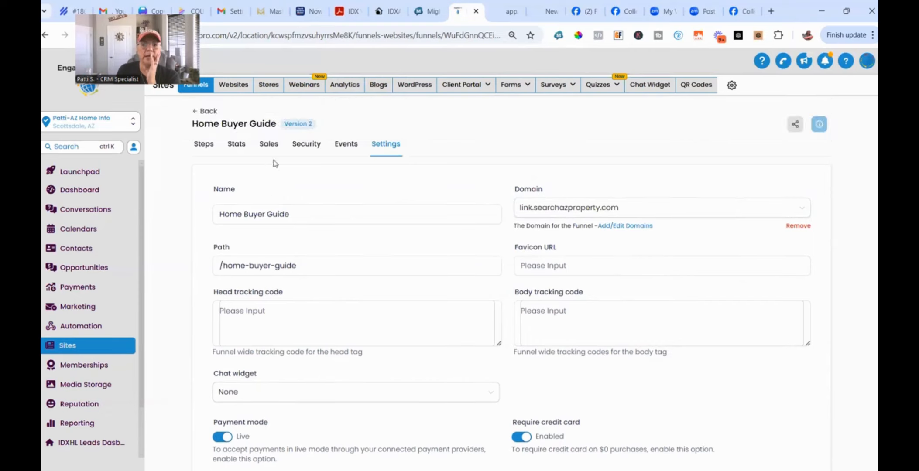
click(208, 144)
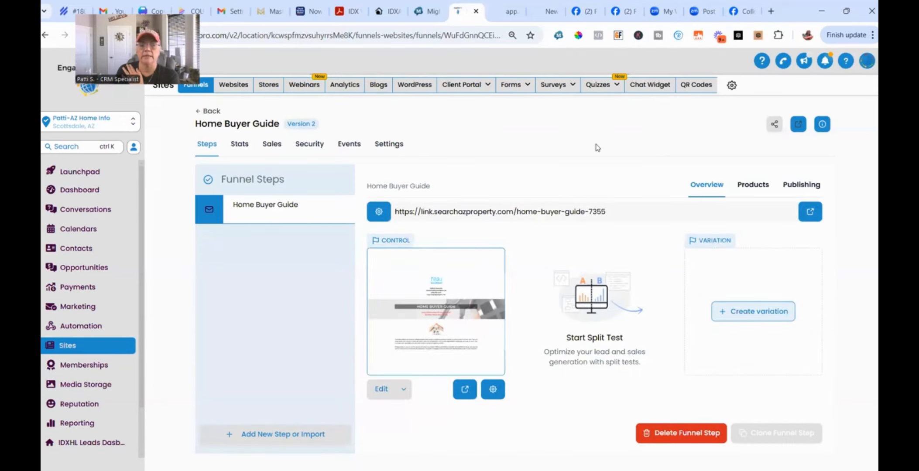
drag(521, 212, 664, 208)
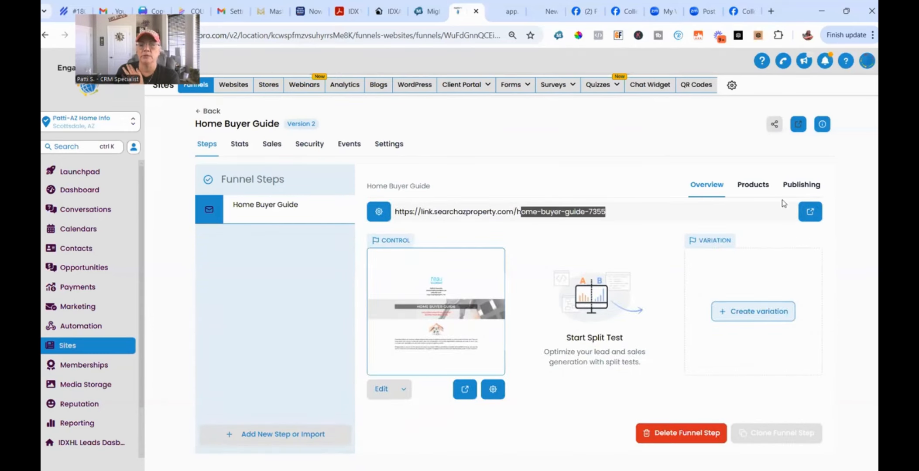
click(801, 187)
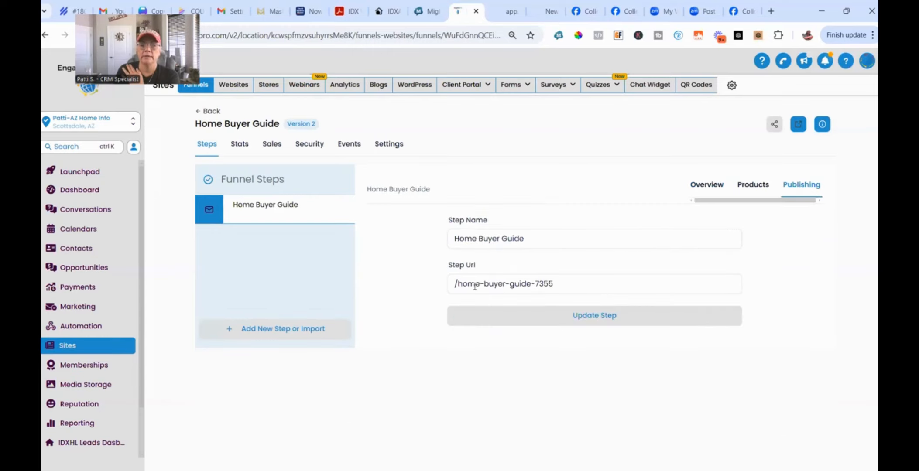
drag(457, 284, 738, 213)
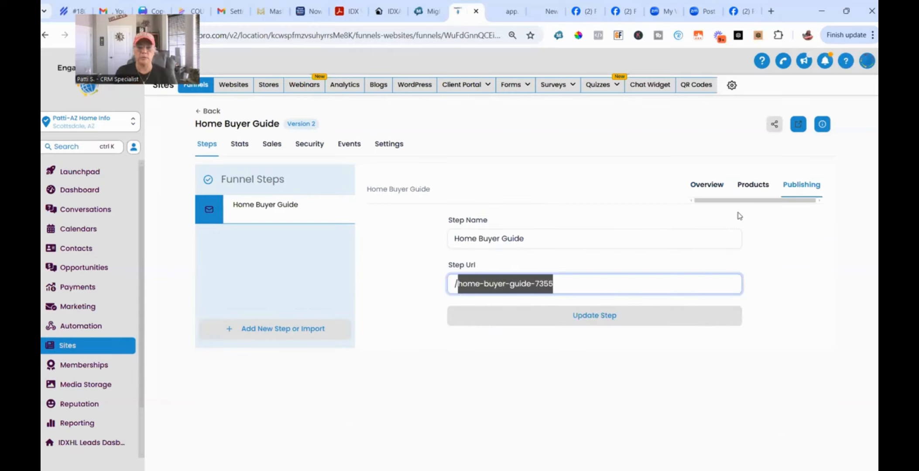
text(azhomebuyer)
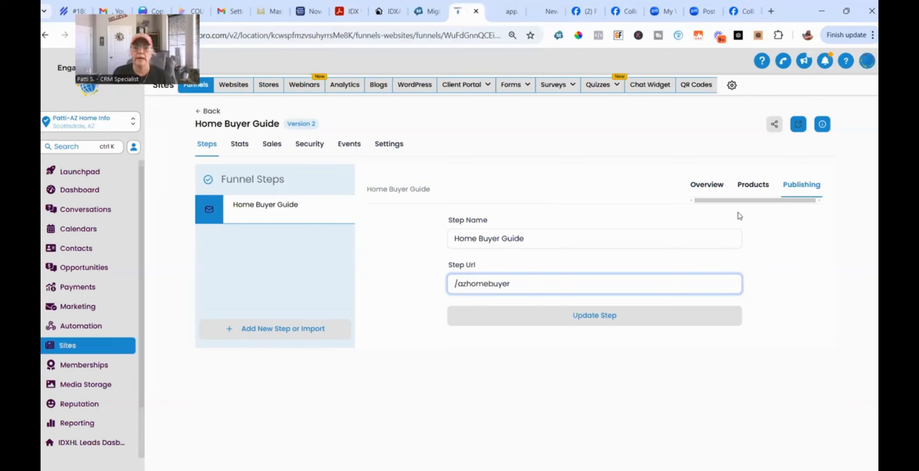
text(guide)
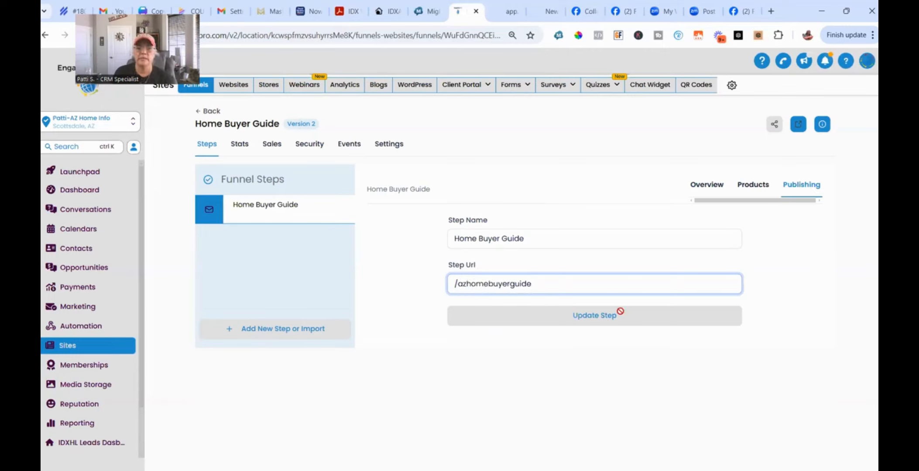
click(618, 313)
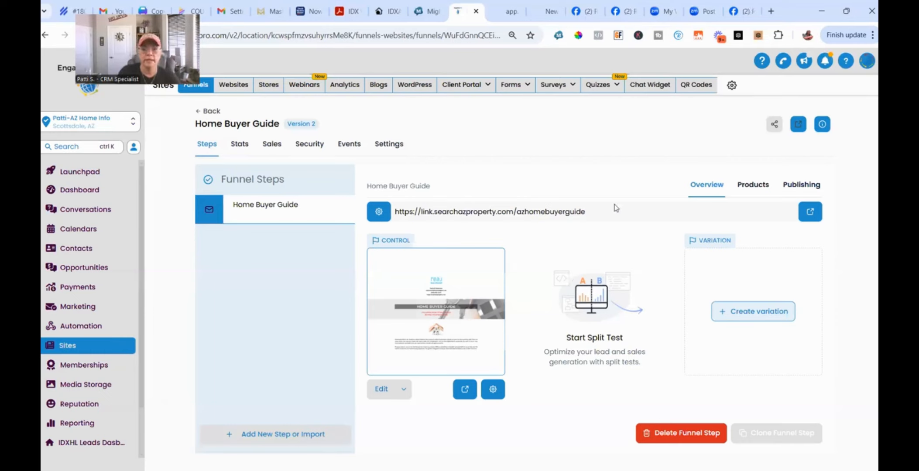
Step: Copy the funnel step's full URL and open it in a new browser tab
drag(586, 212, 385, 212)
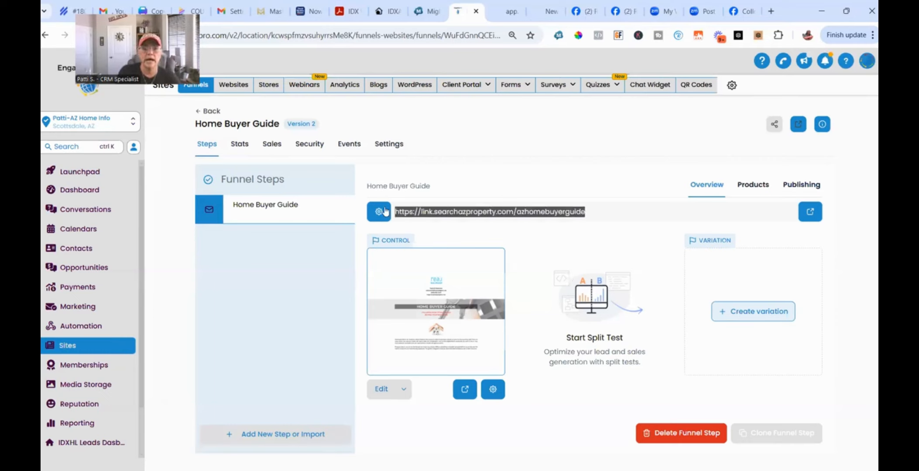
right_click(456, 212)
click(491, 225)
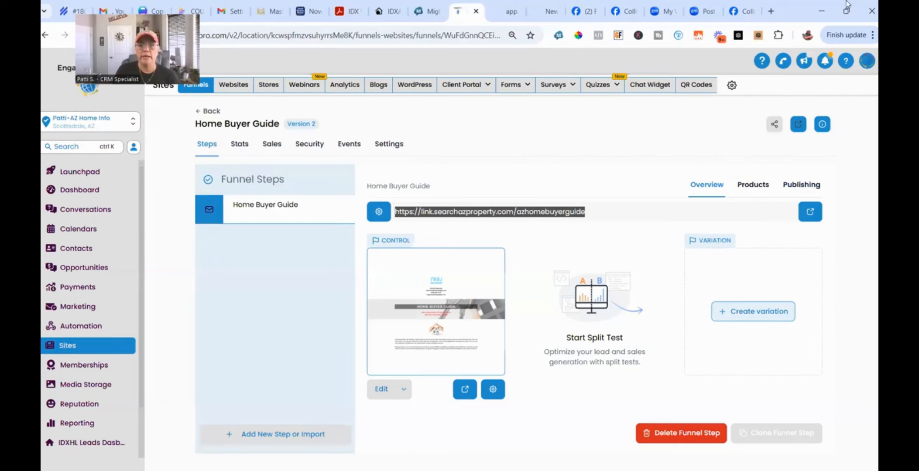
click(771, 10)
key(ctrl+v)
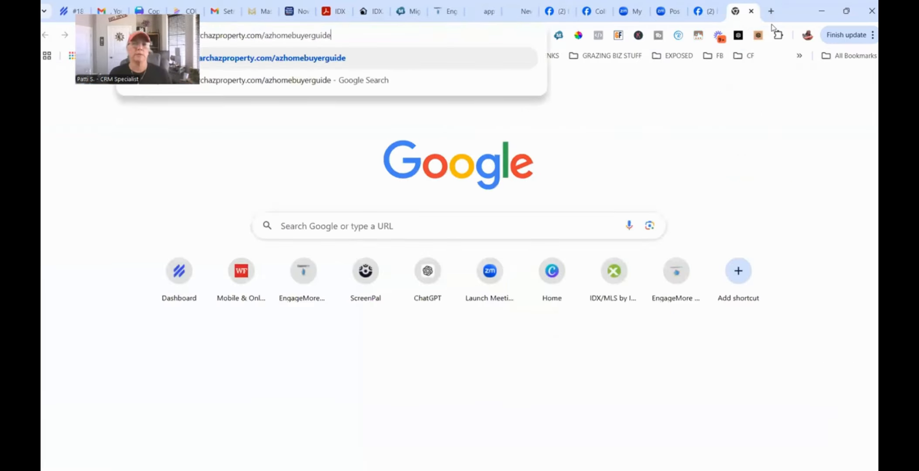
key(Return)
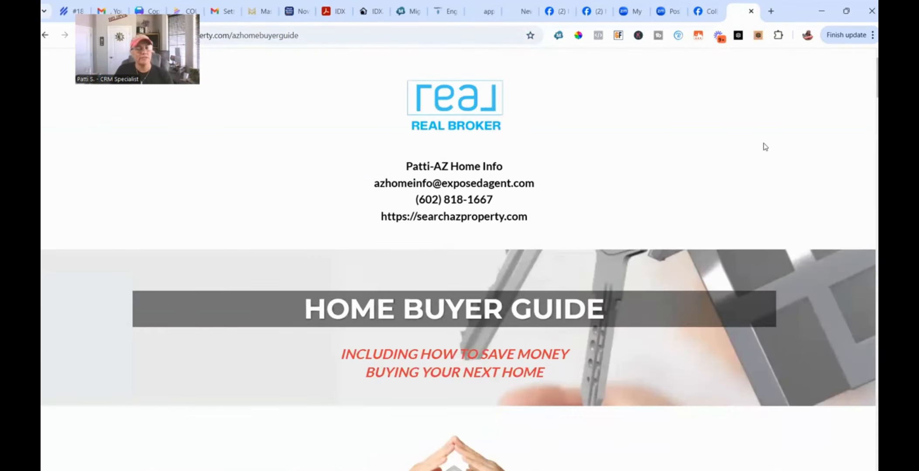
Step: Look through the live guide from its contact header and introduction down to the home search link
scroll(761, 207, down, 1)
scroll(675, 301, down, 5)
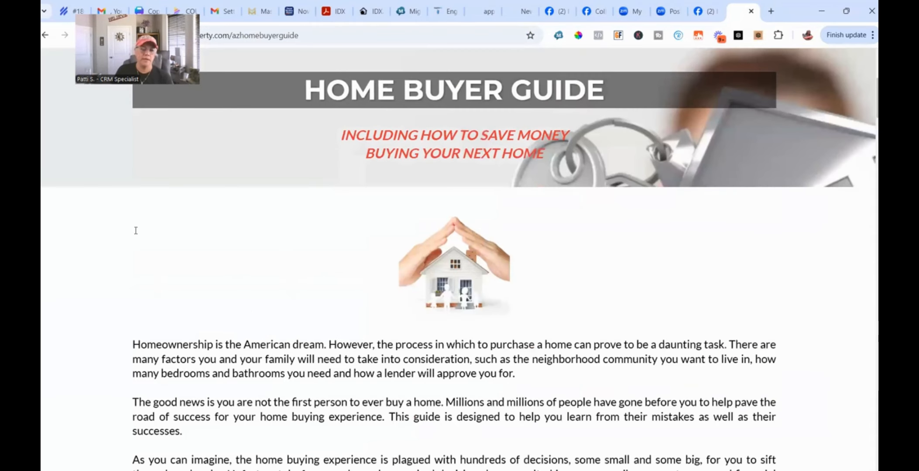
scroll(127, 238, down, 3)
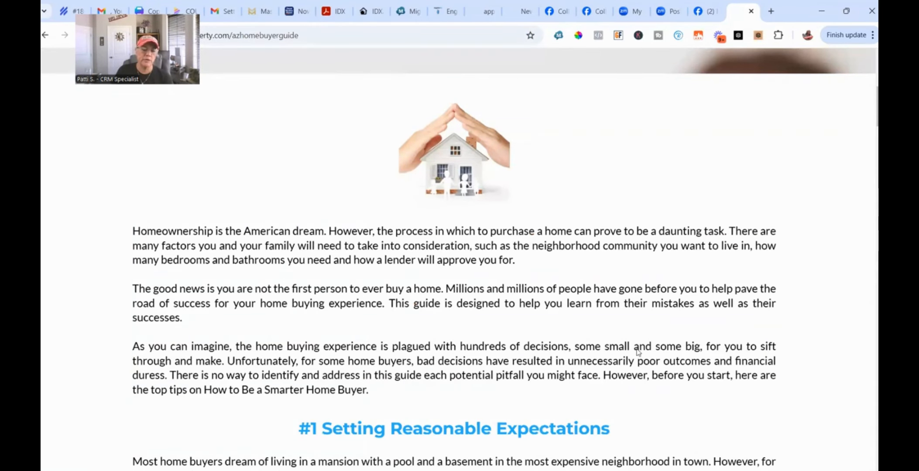
scroll(638, 354, down, 1)
scroll(638, 353, down, 1)
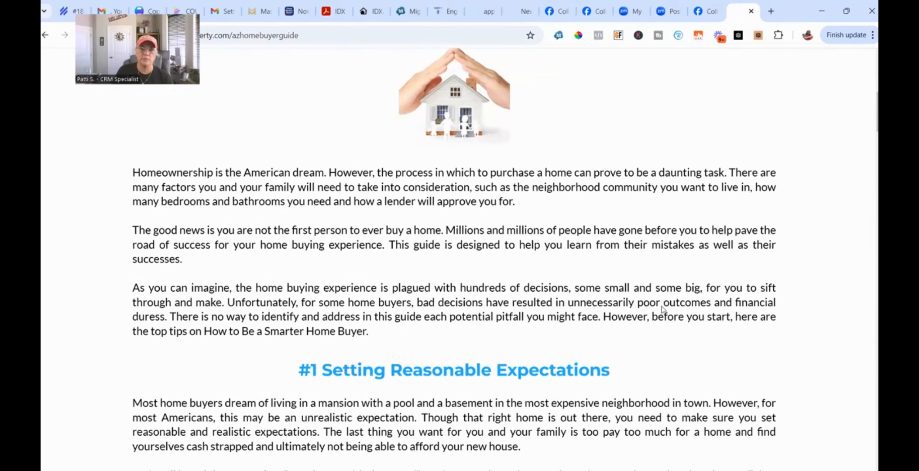
scroll(667, 288, down, 2)
scroll(440, 79, up, 9)
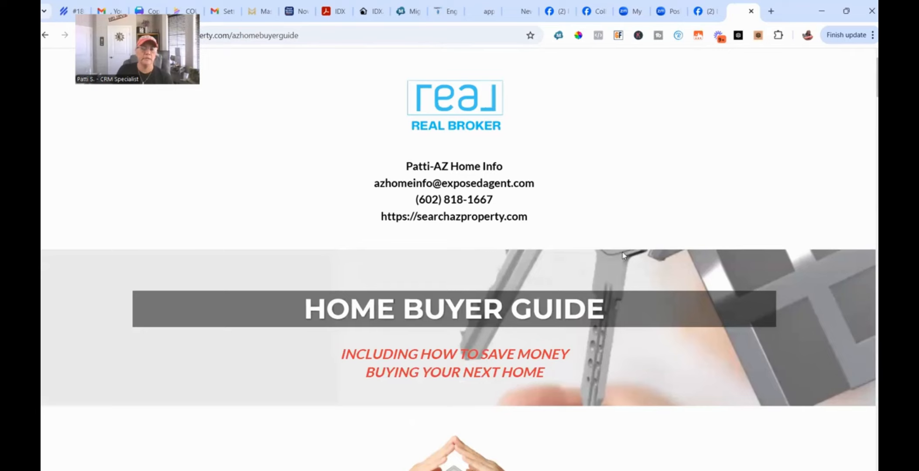
scroll(620, 244, down, 1)
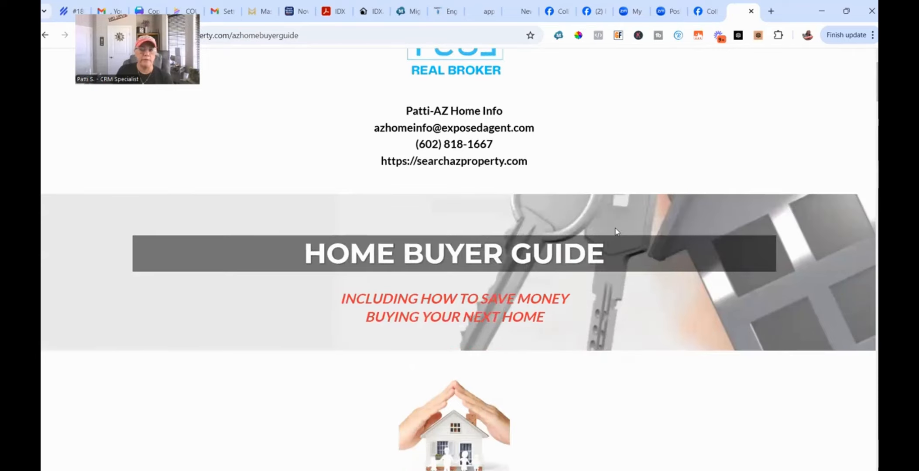
scroll(613, 231, up, 1)
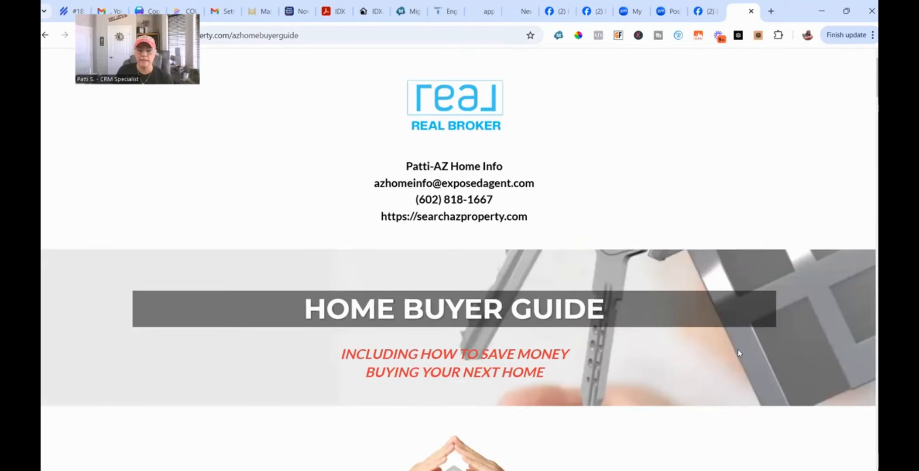
scroll(738, 351, down, 2)
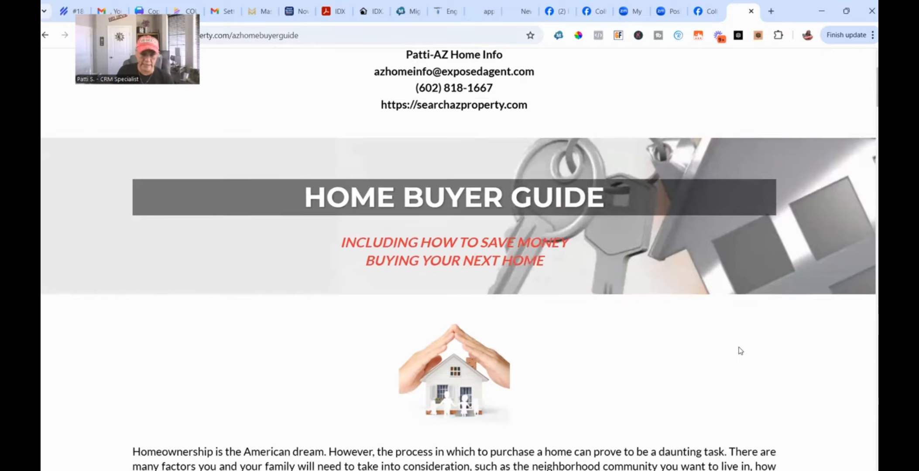
scroll(741, 352, down, 4)
scroll(739, 346, down, 10)
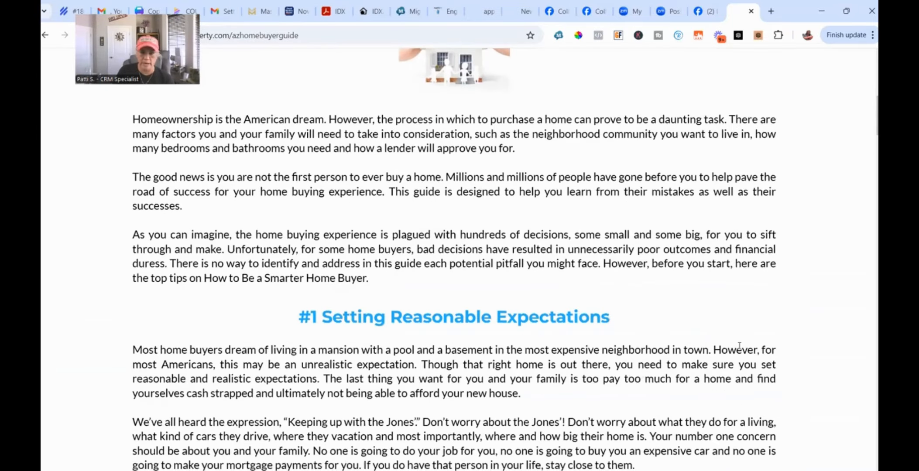
scroll(872, 216, down, 3)
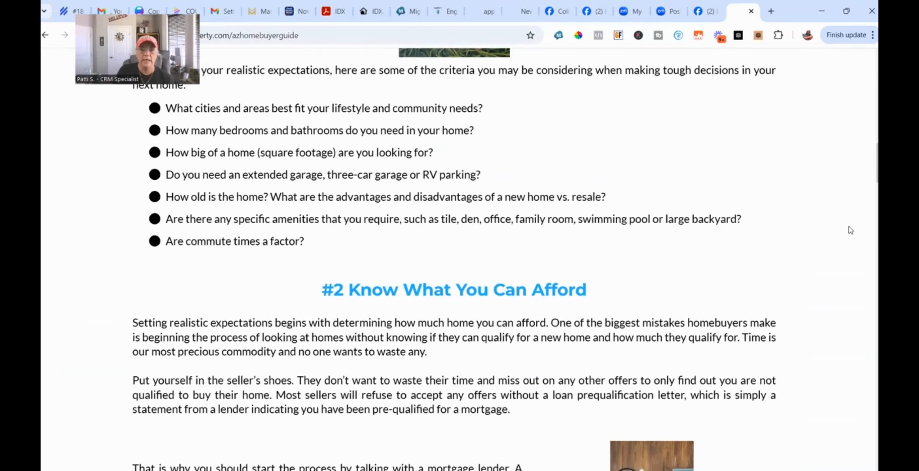
scroll(871, 231, down, 10)
scroll(872, 248, down, 15)
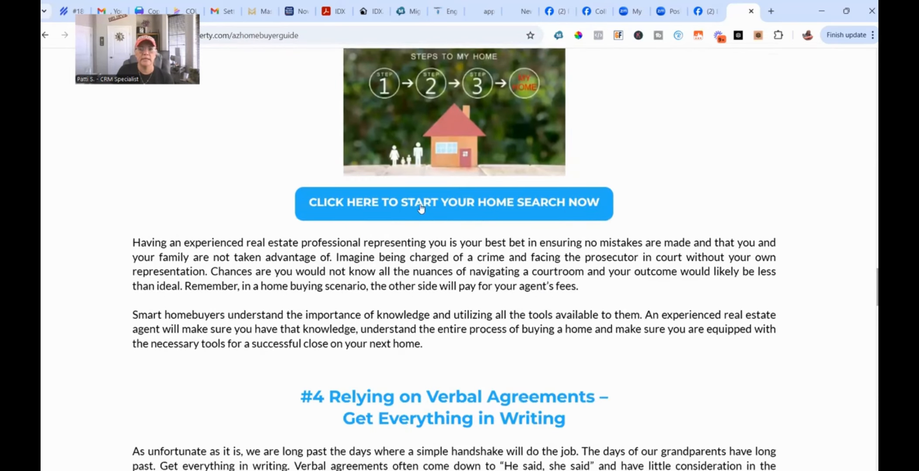
Step: Test the guide's home search link, close the site it opens, and select the page address at the start of the guide
click(514, 204)
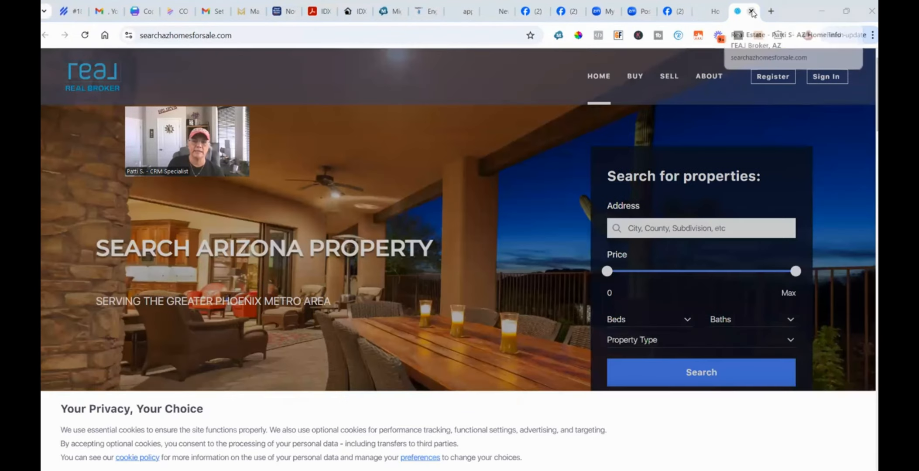
click(752, 11)
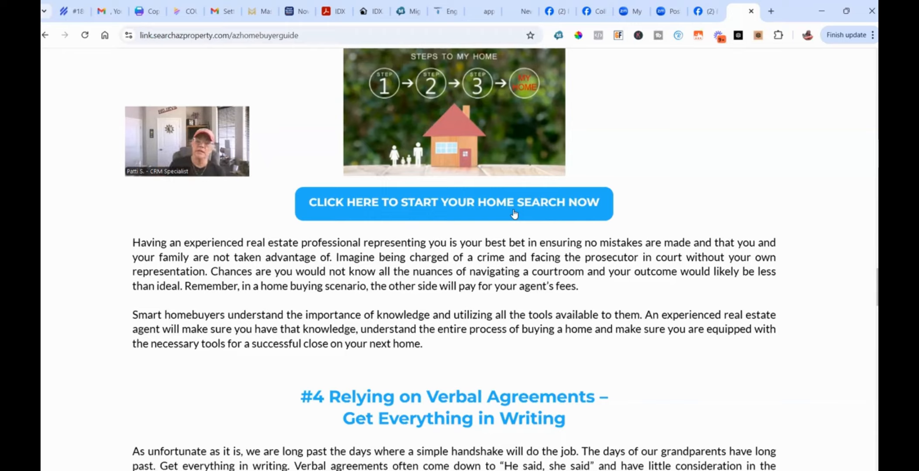
drag(878, 283, 872, 12)
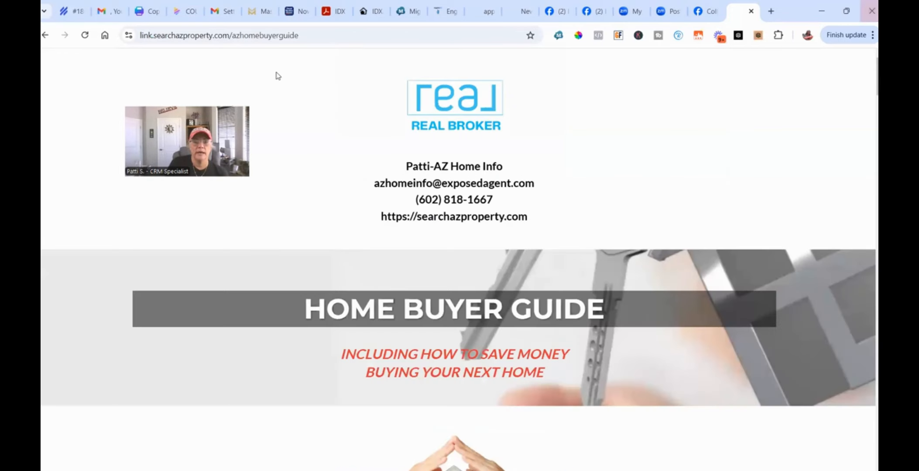
click(319, 35)
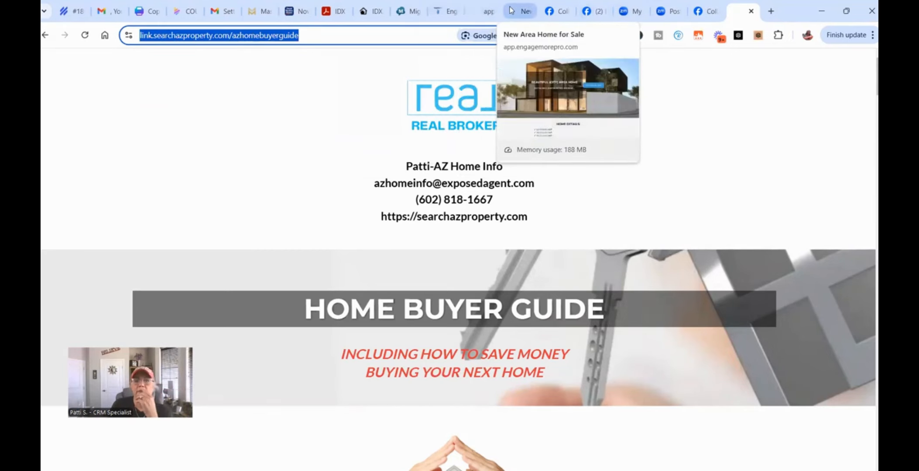
Step: Return to the funnel and clone the Home Buyer Guide step into the same funnel
click(441, 11)
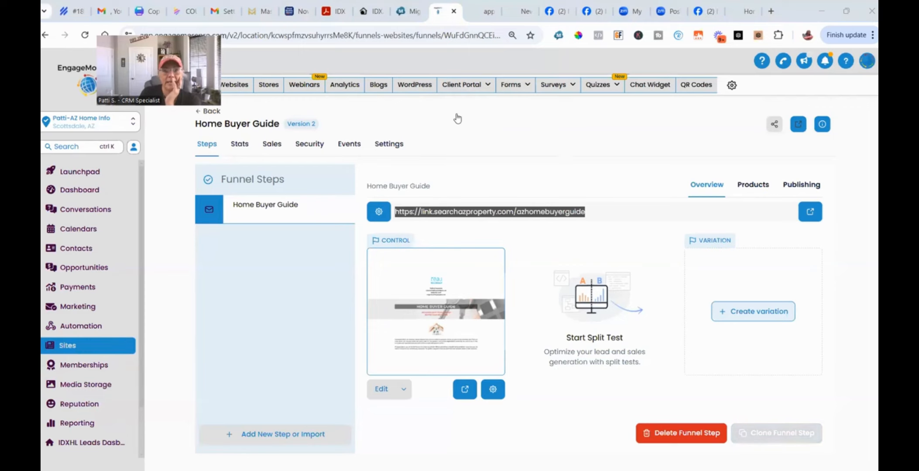
click(776, 435)
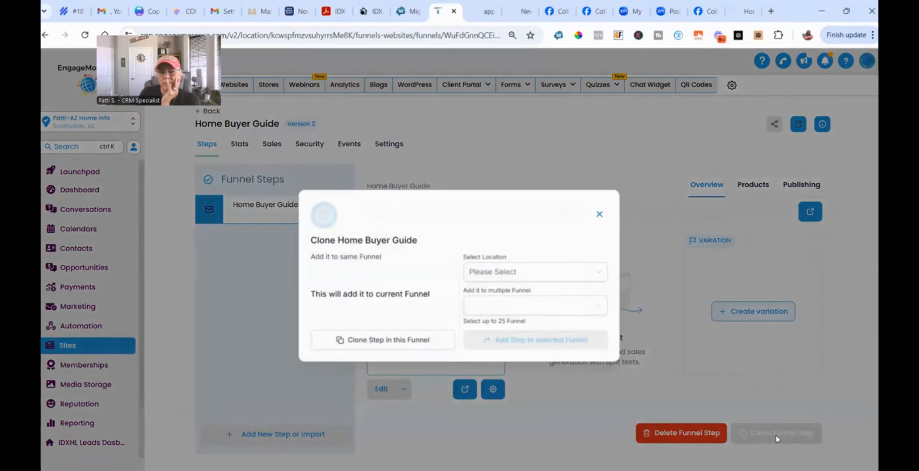
click(406, 339)
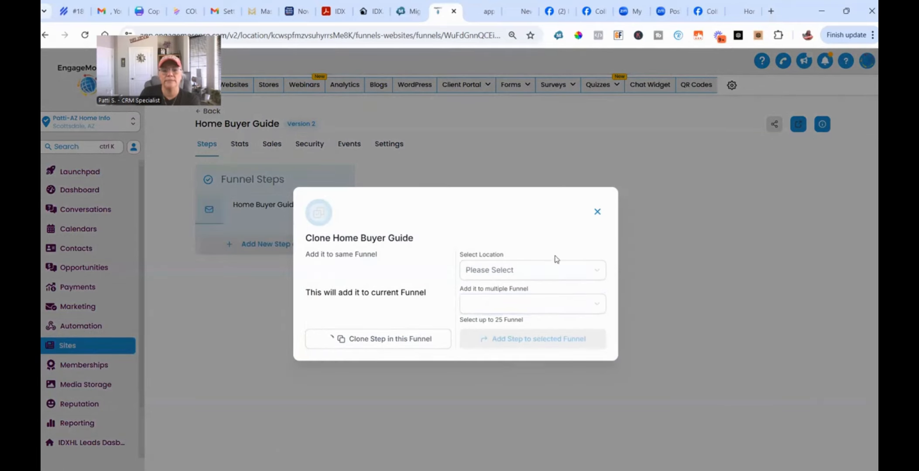
click(538, 274)
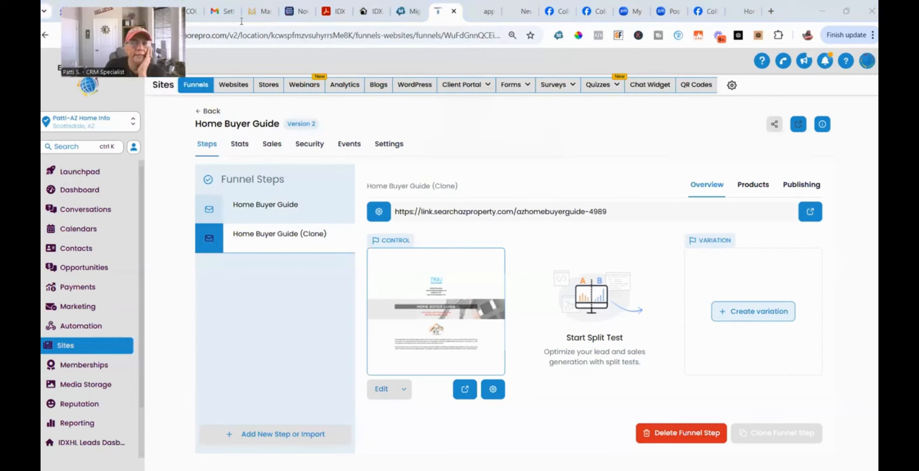
Step: Open the agent's own 16-page website and look through its existing pages
click(234, 85)
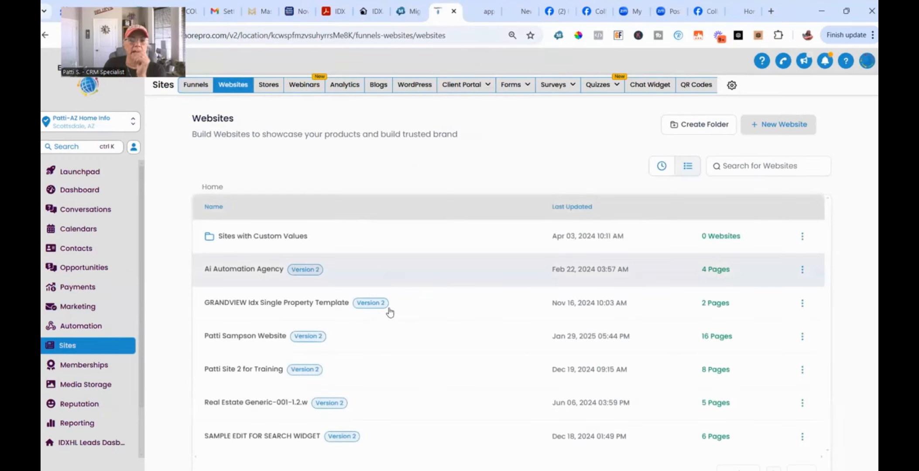
click(268, 342)
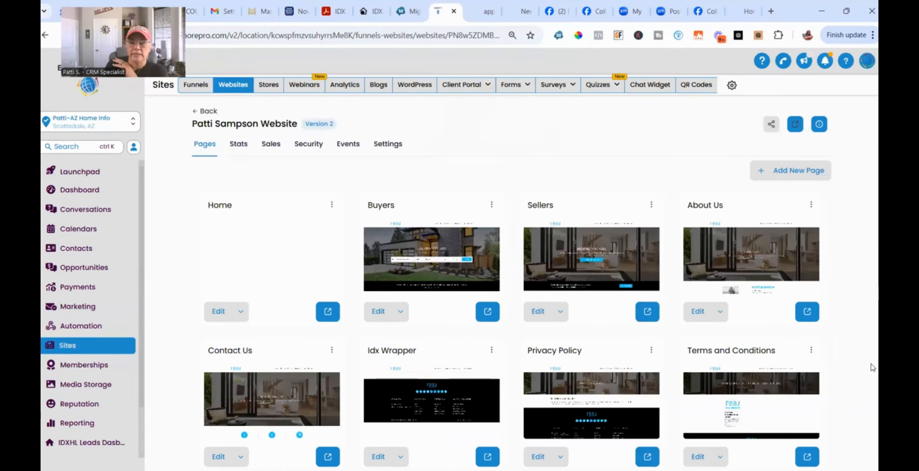
scroll(872, 362, down, 3)
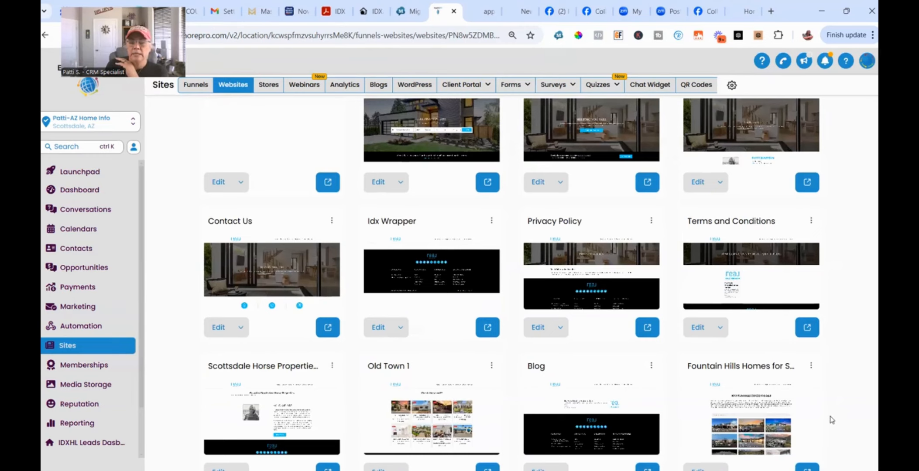
scroll(831, 419, down, 3)
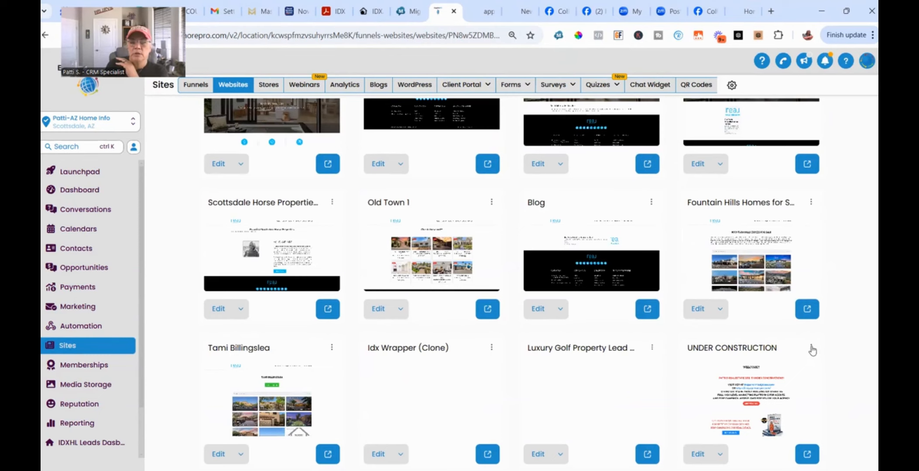
scroll(810, 179, up, 5)
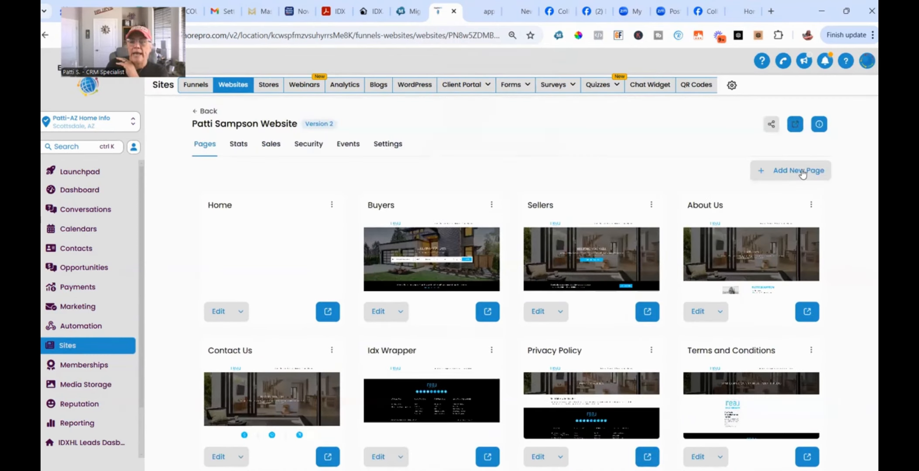
Step: Start a new page for the website and name it Home Buyer Guide
click(802, 173)
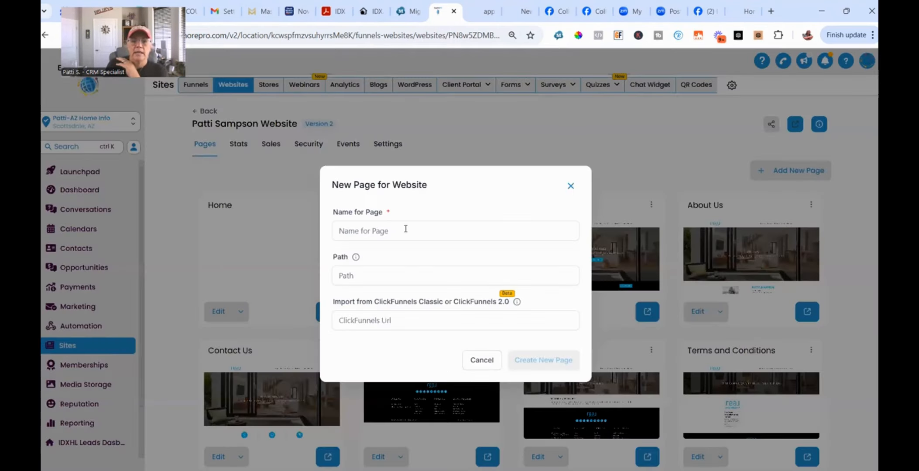
click(405, 229)
text(Buy)
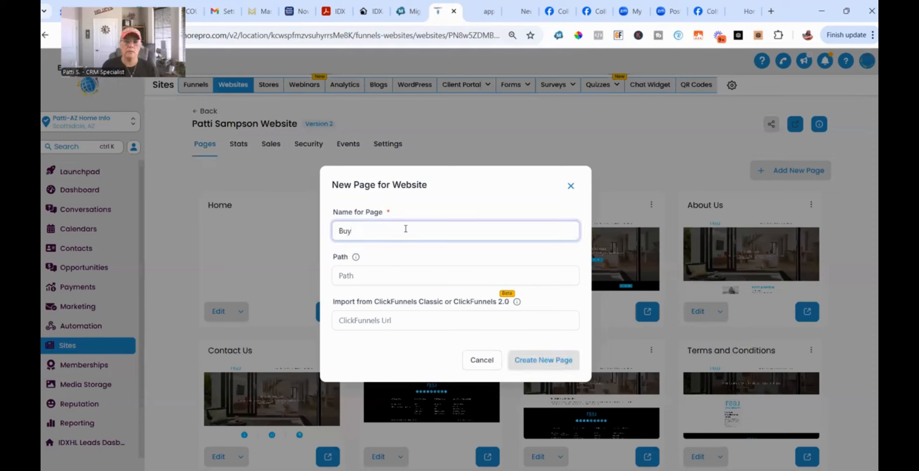
key(BackSpace)
key(BackSpace)
key(BackSpace)
text(Home)
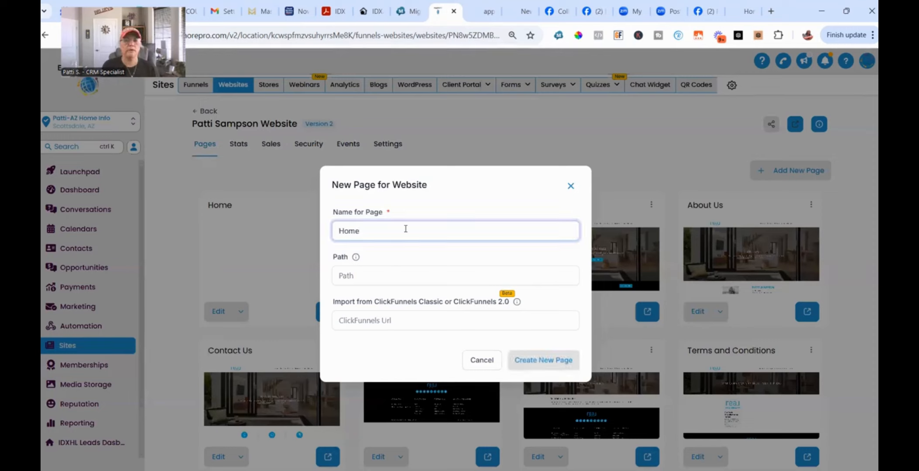
text( Buyer Guif)
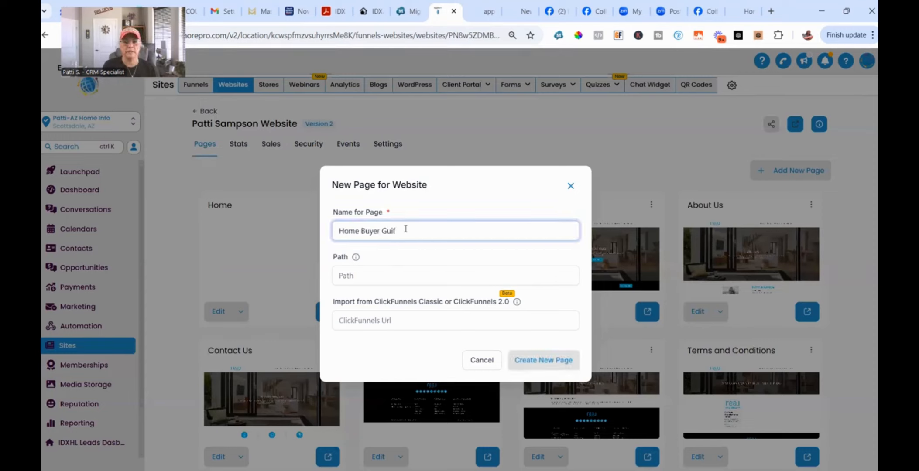
key(BackSpace)
text(de)
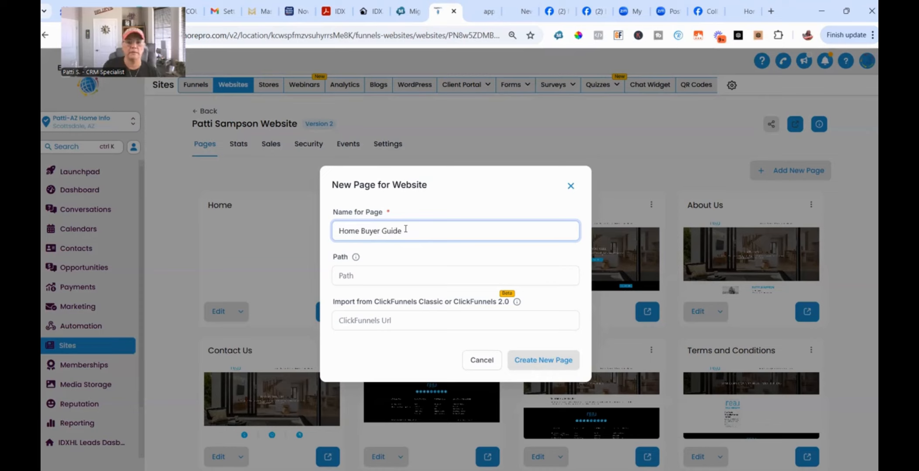
Step: Set the new page's path to /buyerguide and create the page
click(378, 273)
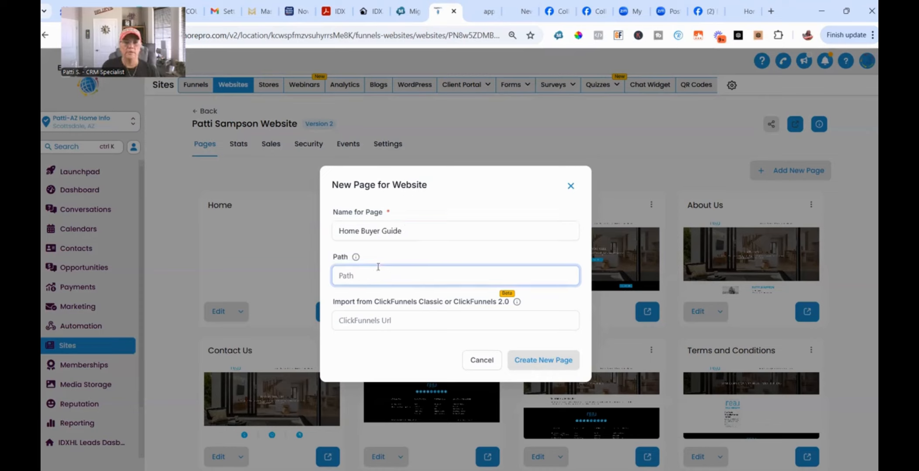
text(/hom)
key(BackSpace)
key(BackSpace)
key(BackSpace)
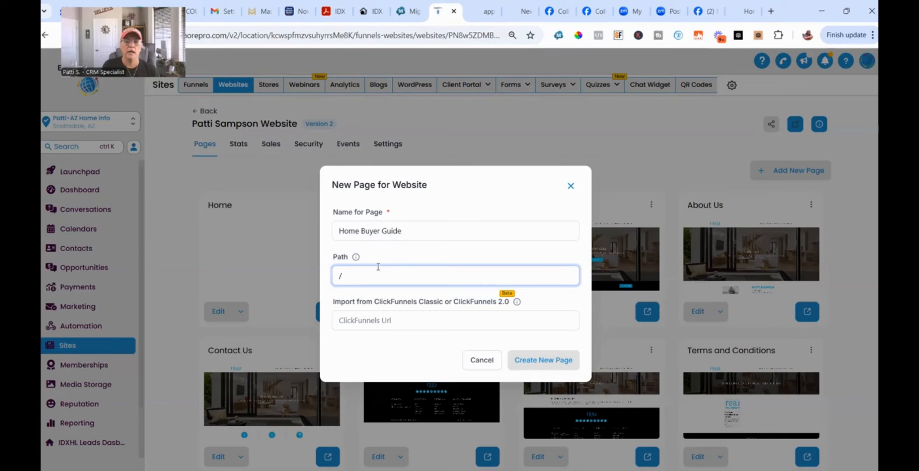
text(gu)
key(BackSpace)
key(BackSpace)
text(ho)
key(BackSpace)
text(buye)
key(BackSpace)
key(BackSpace)
key(BackSpace)
key(BackSpace)
text(/buyerguide)
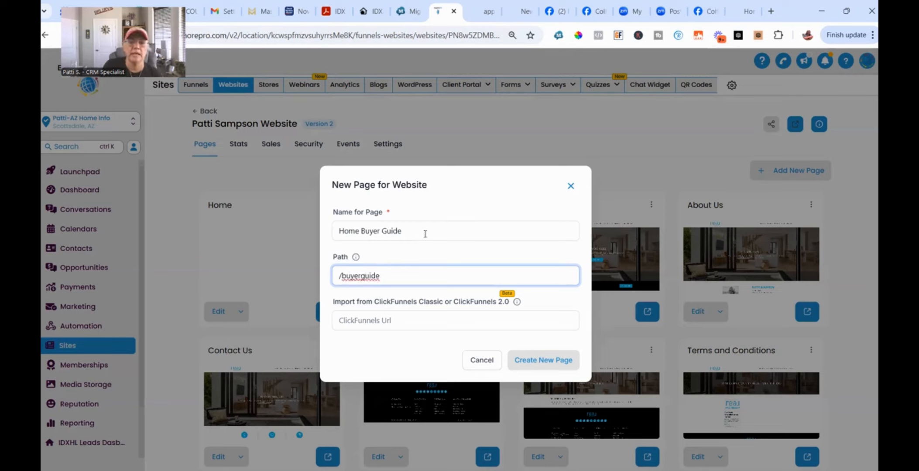
key(shift+Tab)
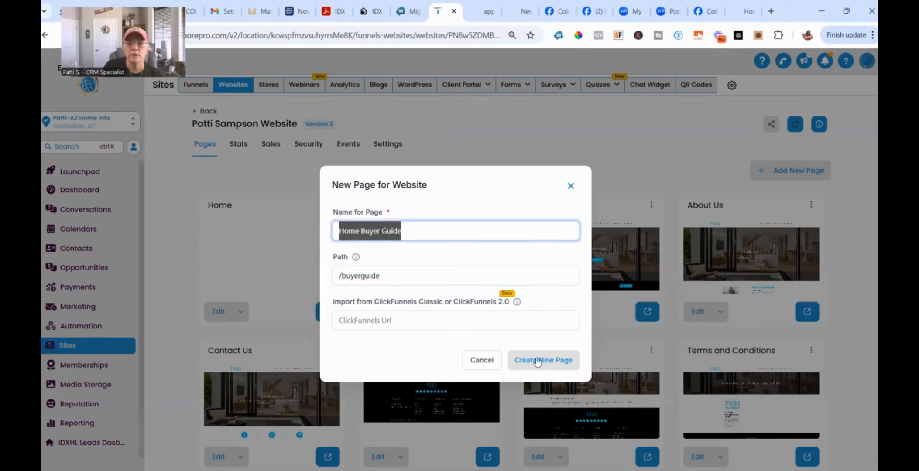
click(778, 341)
key(Return)
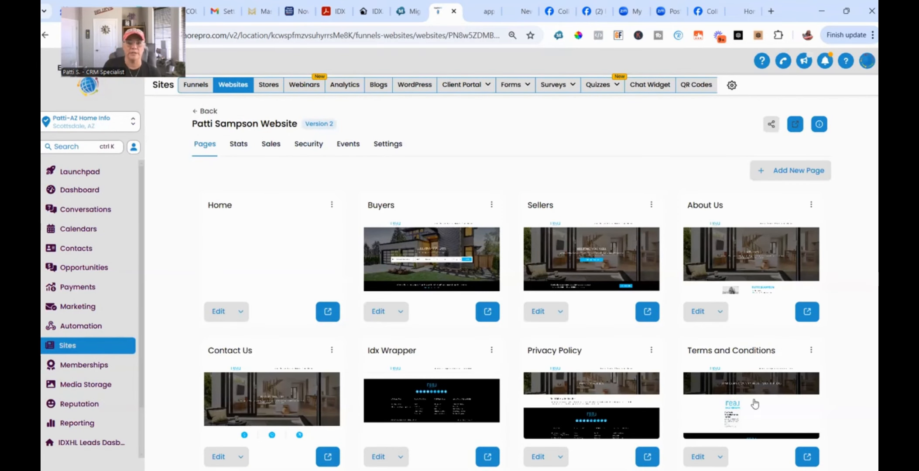
Step: Fill the new Home Buyer Guide page by importing the existing Home Buyer Guide step from the Home Buyer Guide funnel
scroll(761, 381, down, 4)
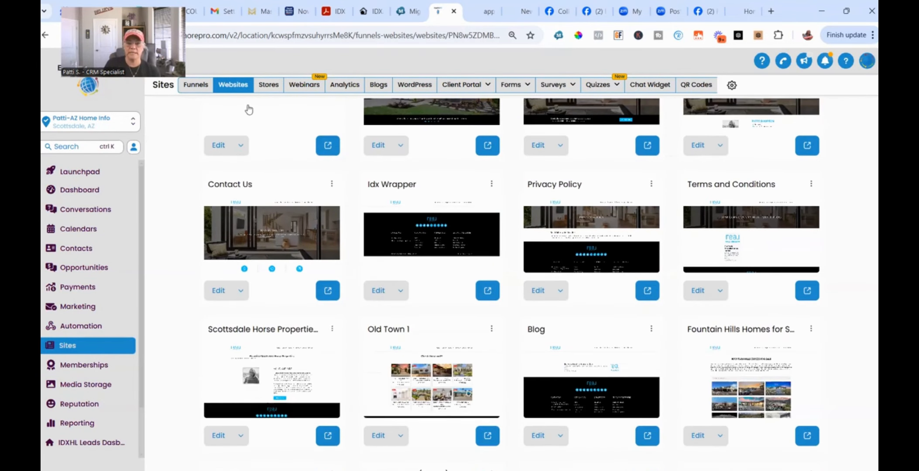
scroll(742, 401, down, 6)
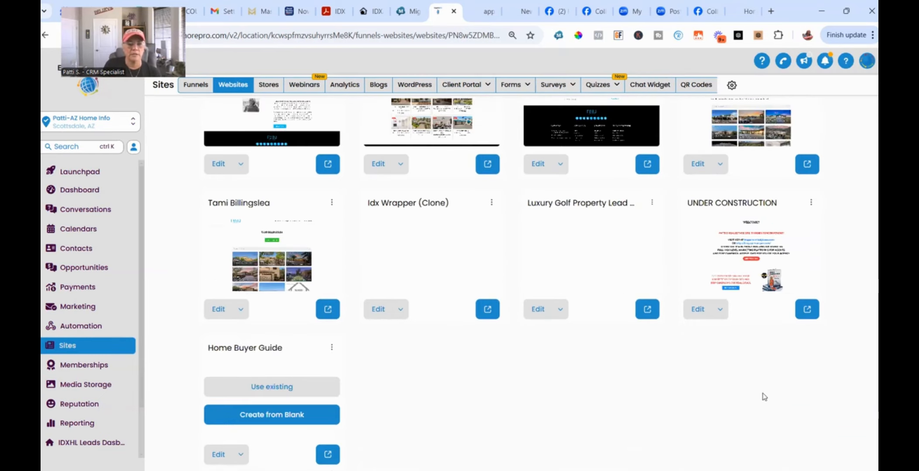
click(274, 387)
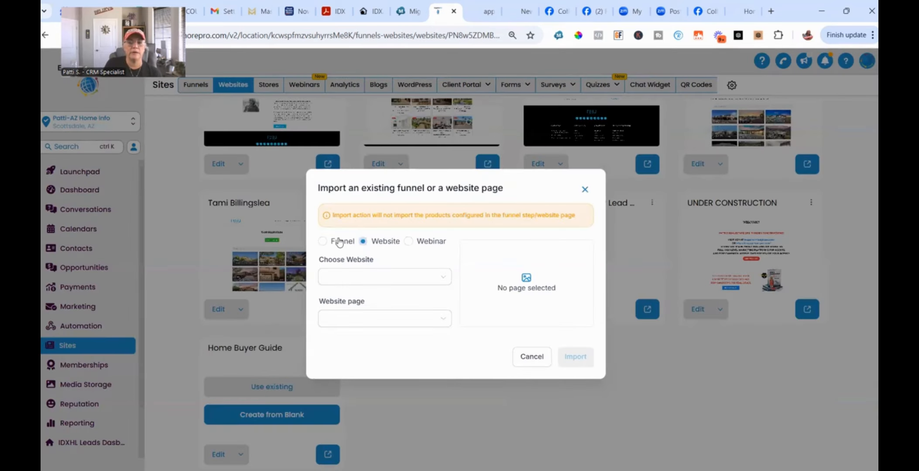
click(323, 242)
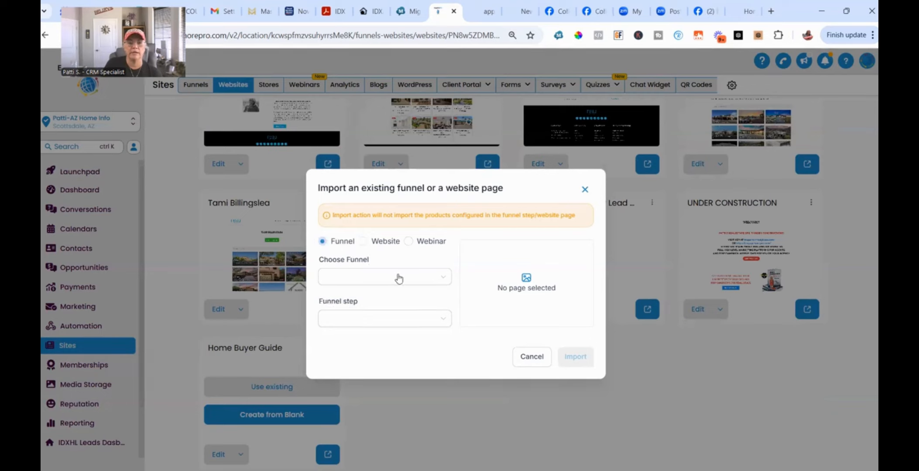
click(399, 279)
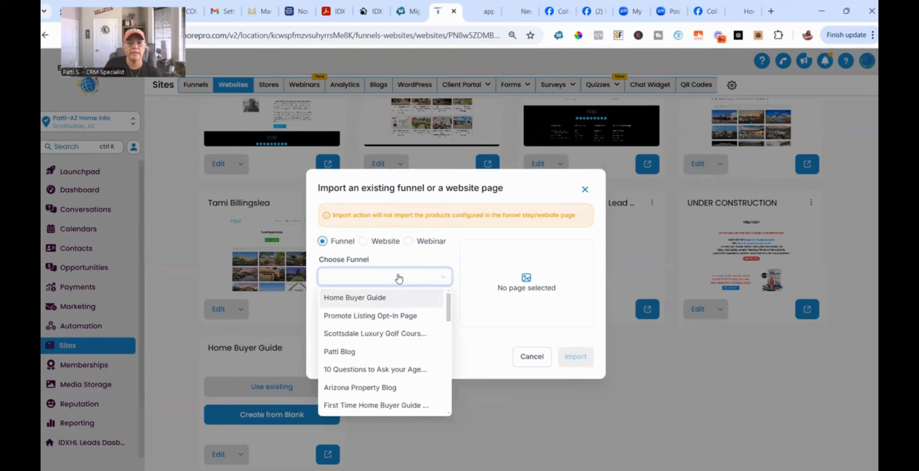
click(380, 298)
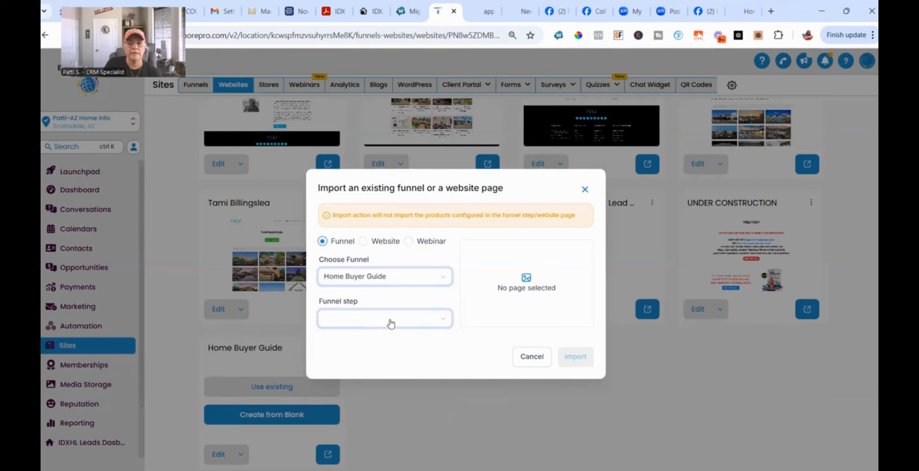
click(391, 324)
click(384, 343)
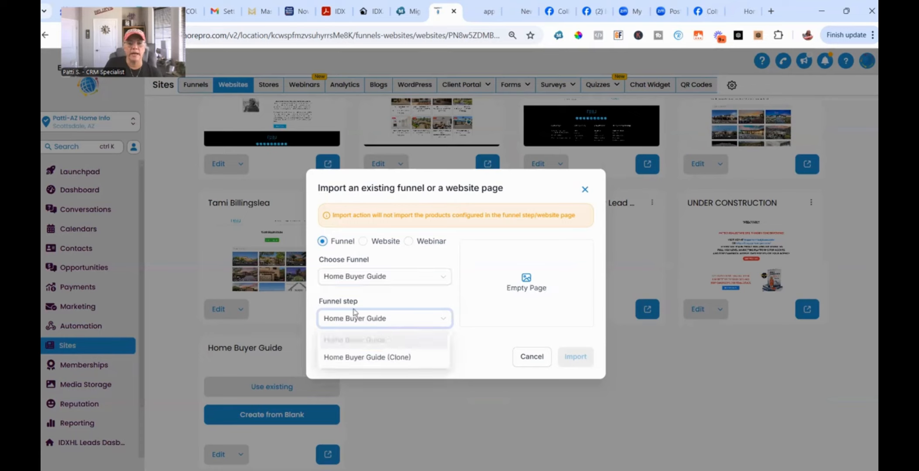
click(397, 318)
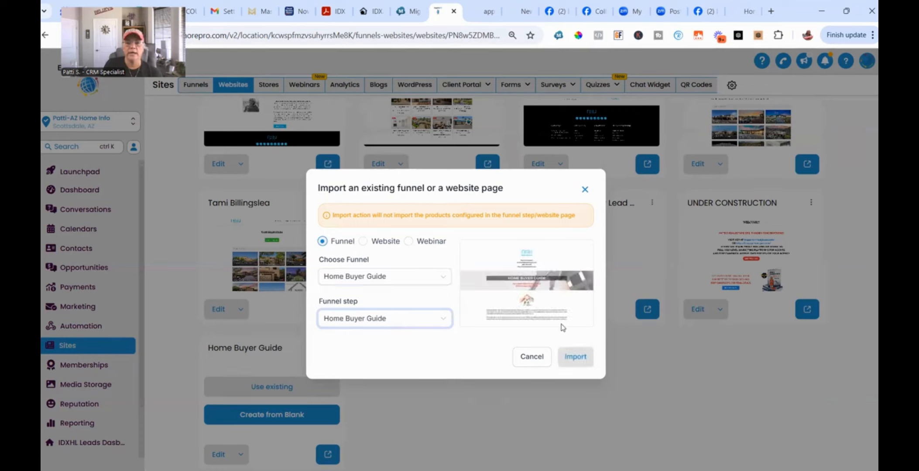
click(582, 360)
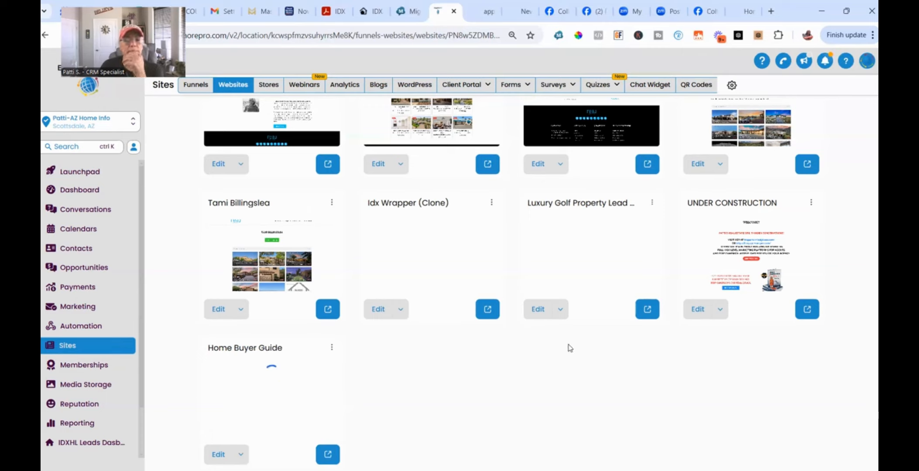
Step: Open the imported Home Buyer Guide page for editing and delete its Book Header section with the logo and contact details
scroll(436, 356, up, 3)
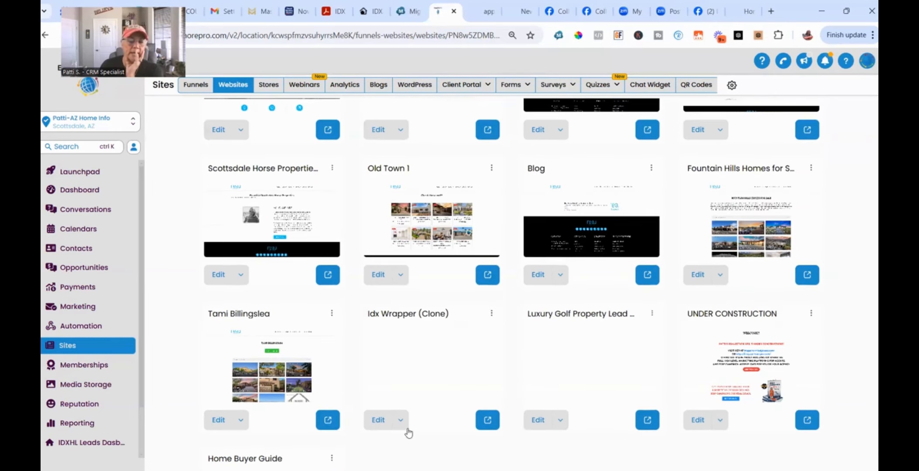
scroll(445, 370, down, 3)
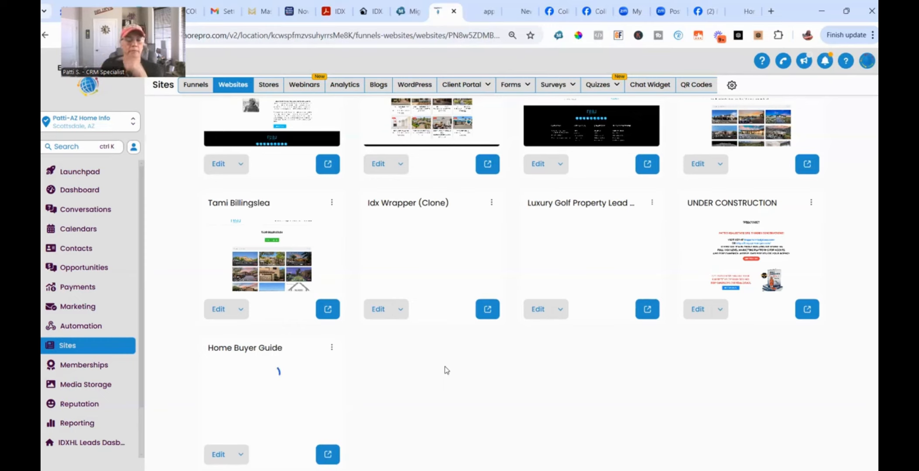
click(222, 457)
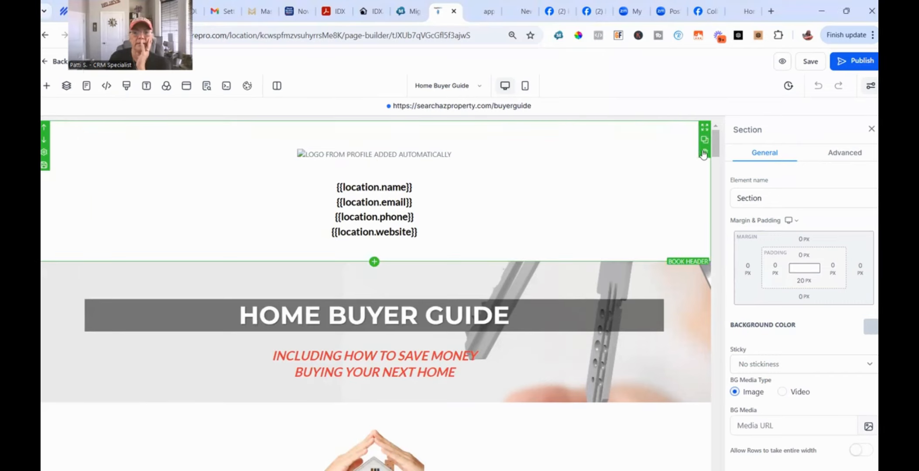
click(704, 152)
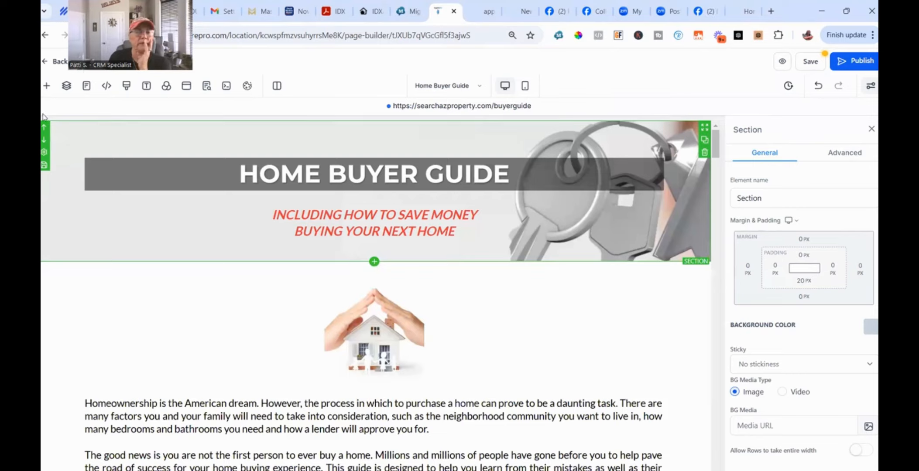
Step: Add the global Header section at the very start of the page, above the Home Buyer Guide banner
click(47, 86)
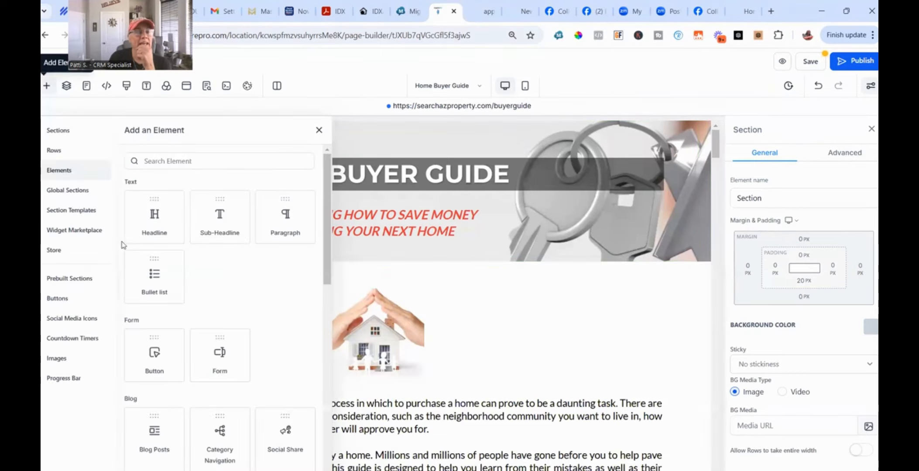
click(64, 195)
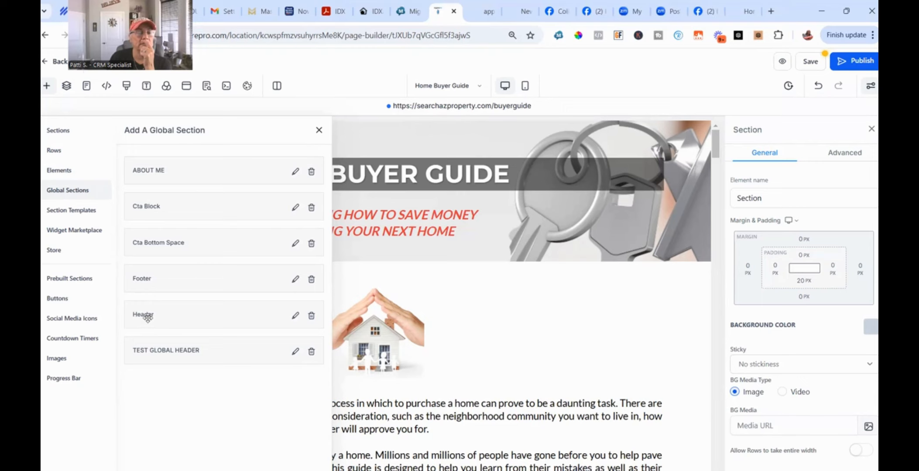
drag(147, 317, 526, 221)
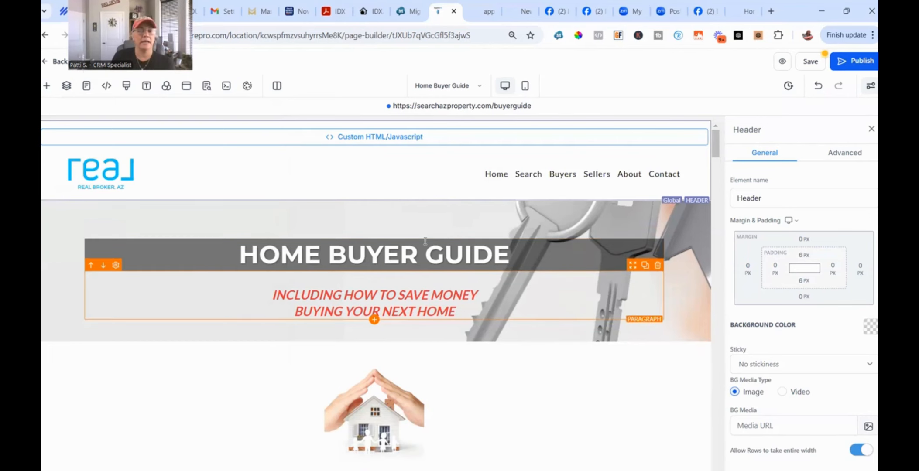
Step: Add the global Footer section at the very end of the page, below the contact section
scroll(718, 305, down, 5)
scroll(723, 398, down, 8)
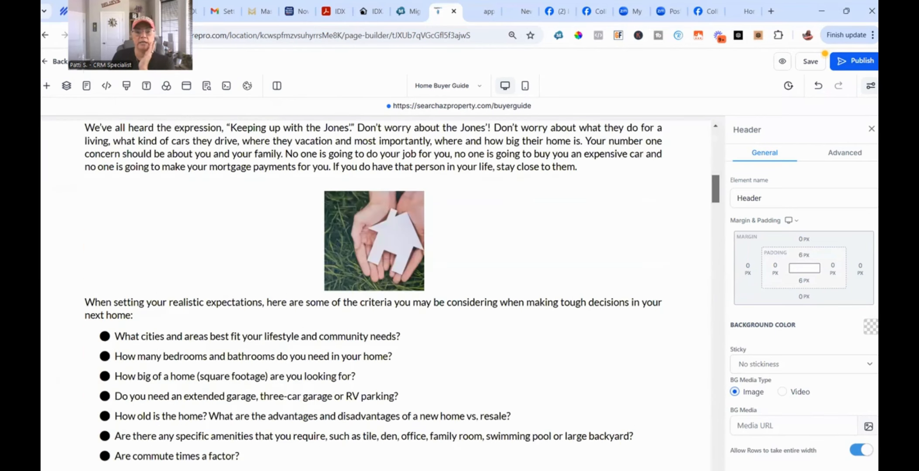
scroll(367, 349, down, 10)
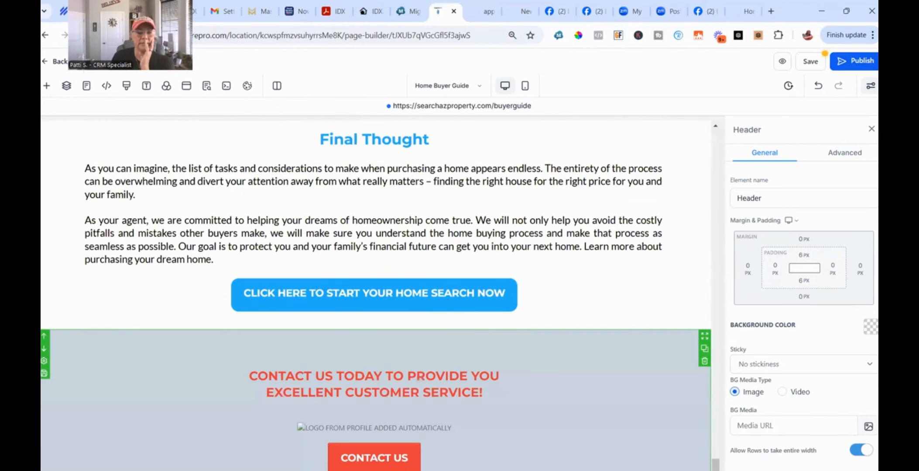
click(48, 87)
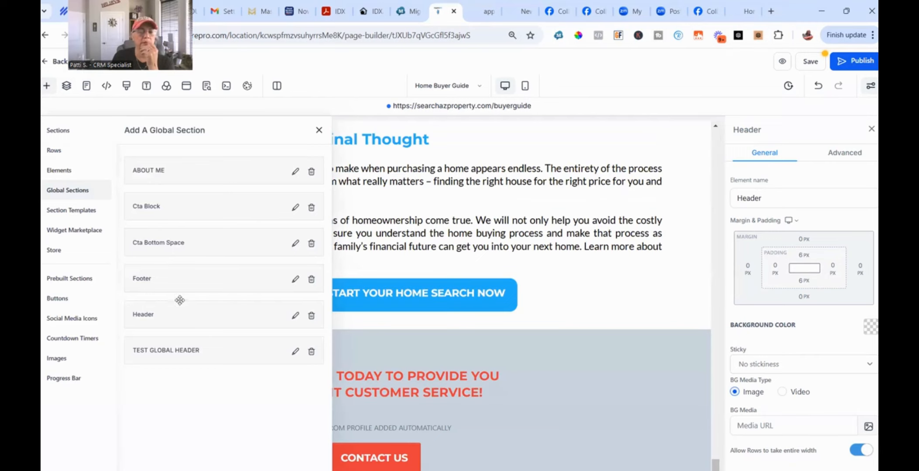
scroll(465, 453, down, 1)
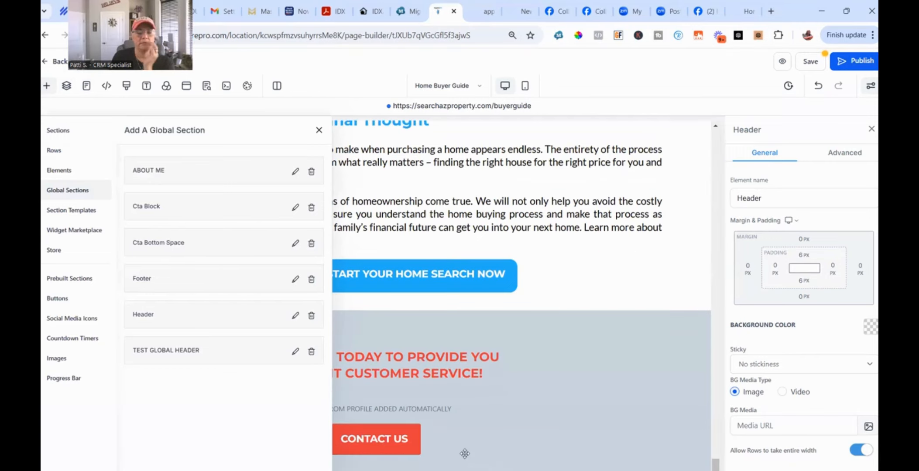
click(319, 130)
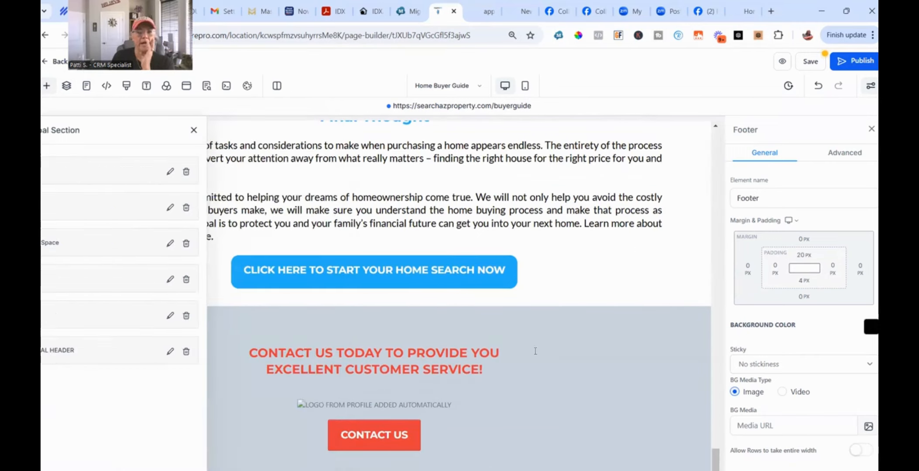
scroll(376, 297, down, 4)
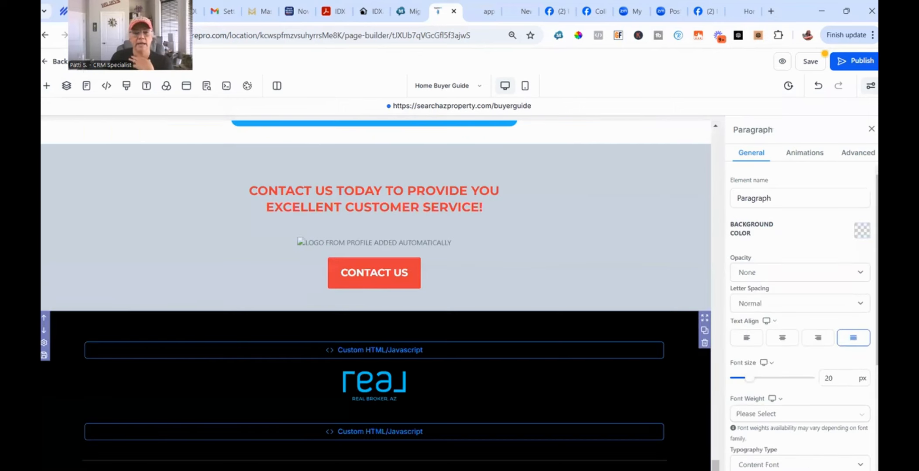
Step: Select the full web address of the Home Buyer Guide page in the page builder
scroll(717, 251, up, 1)
scroll(351, 181, up, 20)
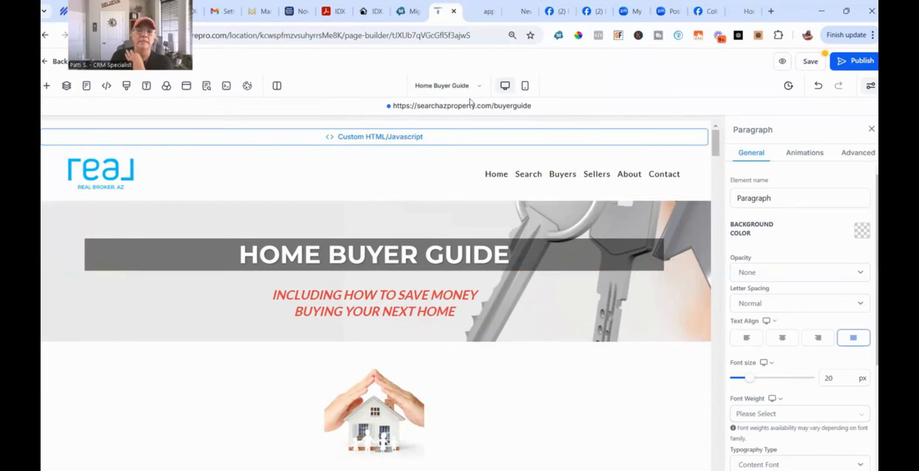
triple_click(447, 110)
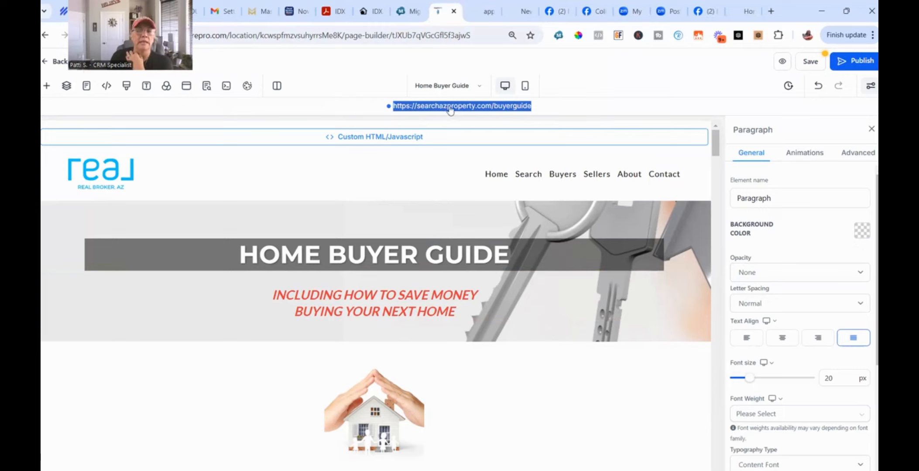
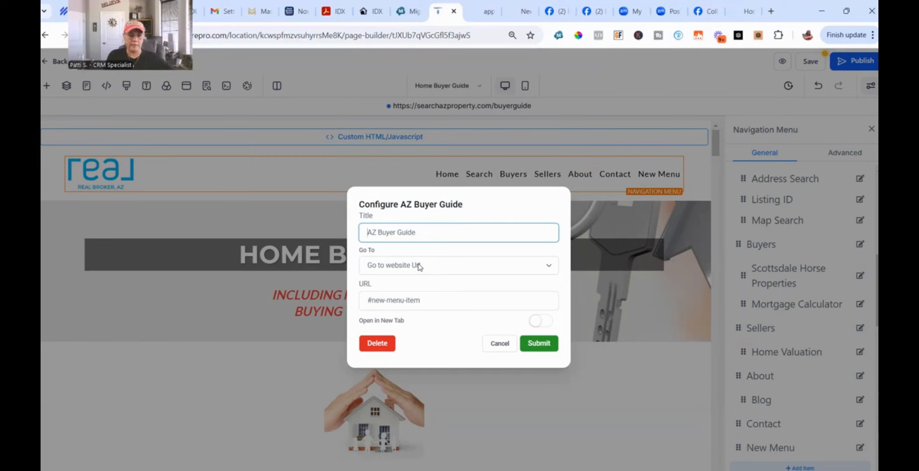
Step: Set the AZ Buyer Guide navigation item to go to a website URL in a new tab and submit it
click(418, 265)
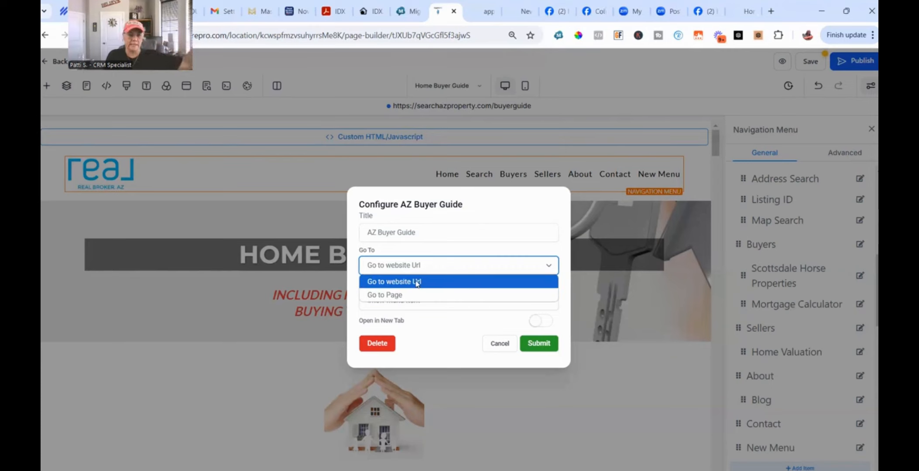
click(417, 283)
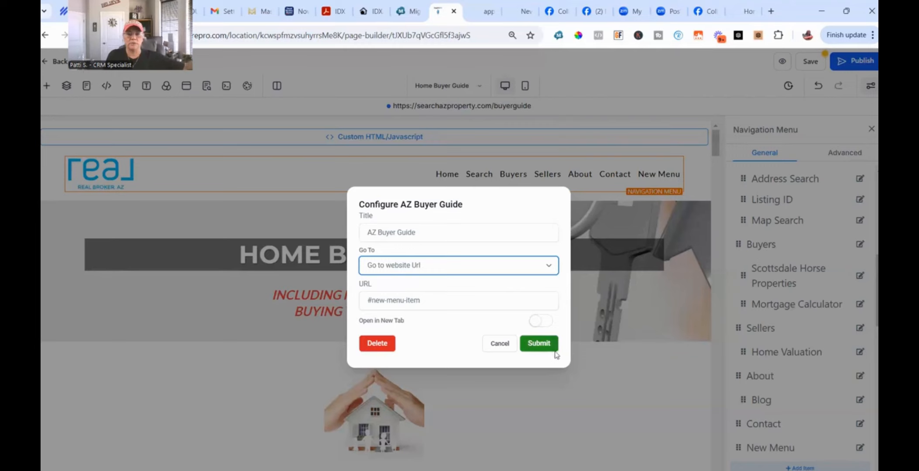
click(541, 322)
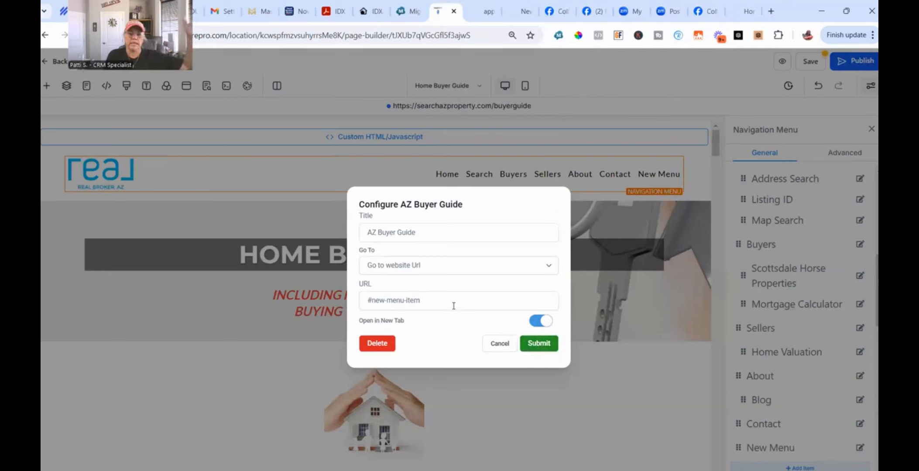
click(540, 344)
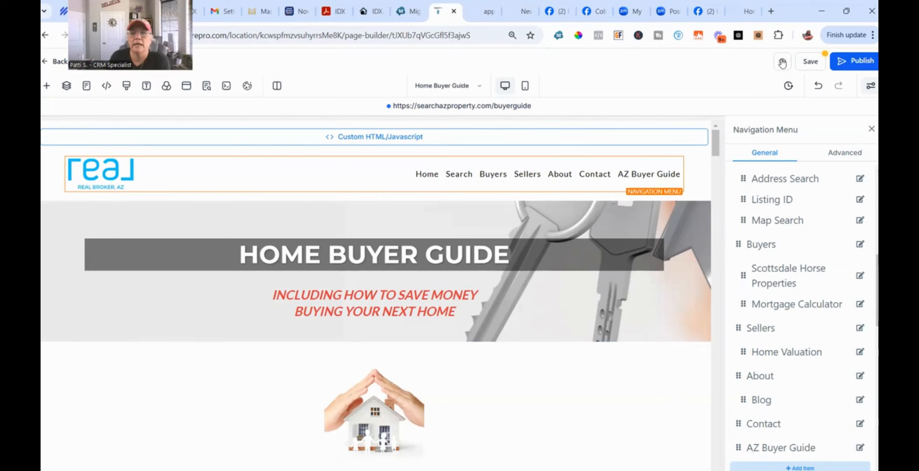
Step: Save the Home Buyer Guide page and confirm the change to the global section
click(810, 62)
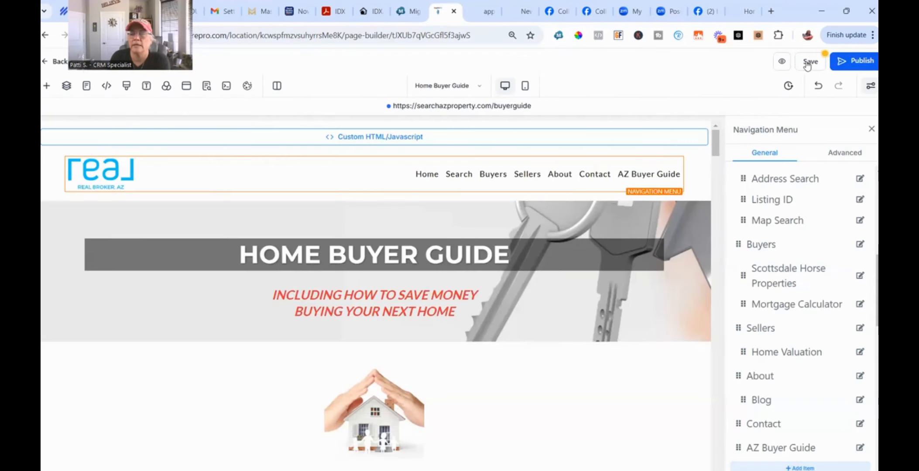
click(815, 62)
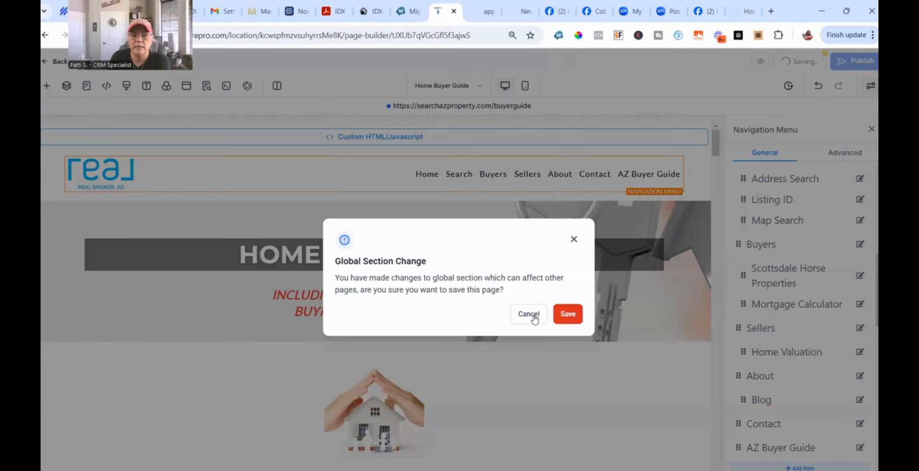
click(569, 318)
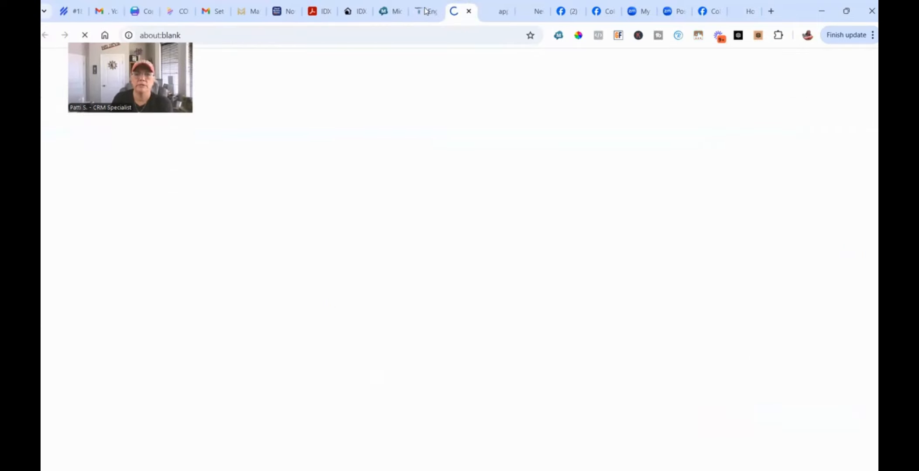
Step: Preview the Home Buyer Guide page and view the Buyers submenu in its header
click(874, 64)
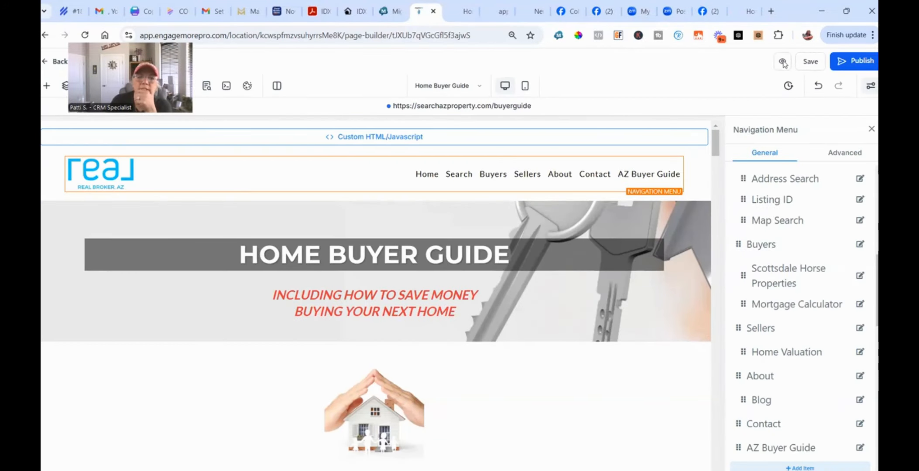
click(782, 63)
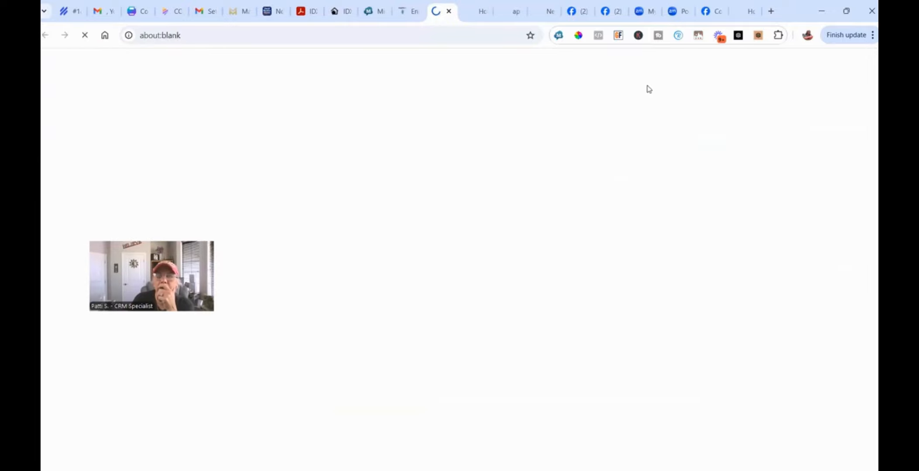
mouse_move(639, 77)
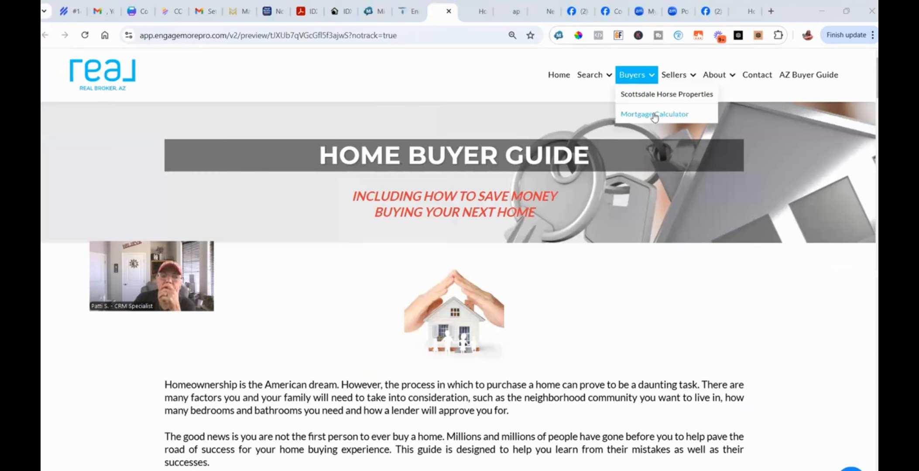
Step: Leave the preview and open the Home Buyer Guide Opt-in Page funnel in the 1-Lead Magnet Funnels folder
click(408, 13)
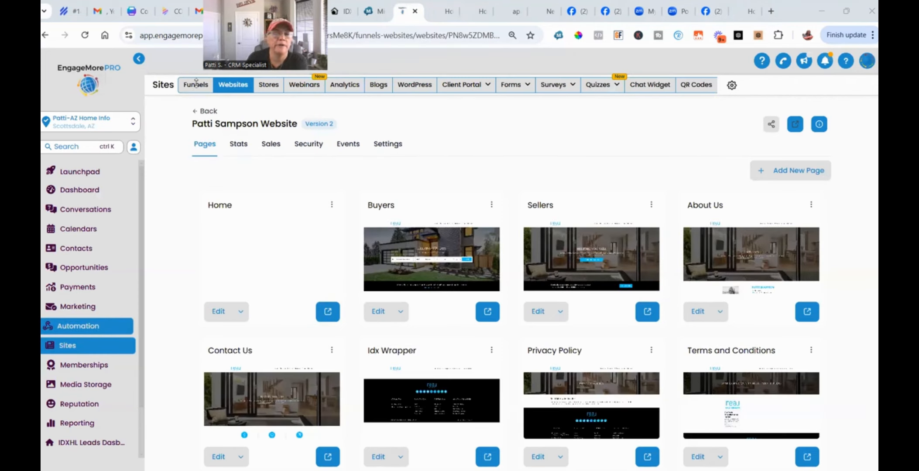
drag(271, 29, 179, 29)
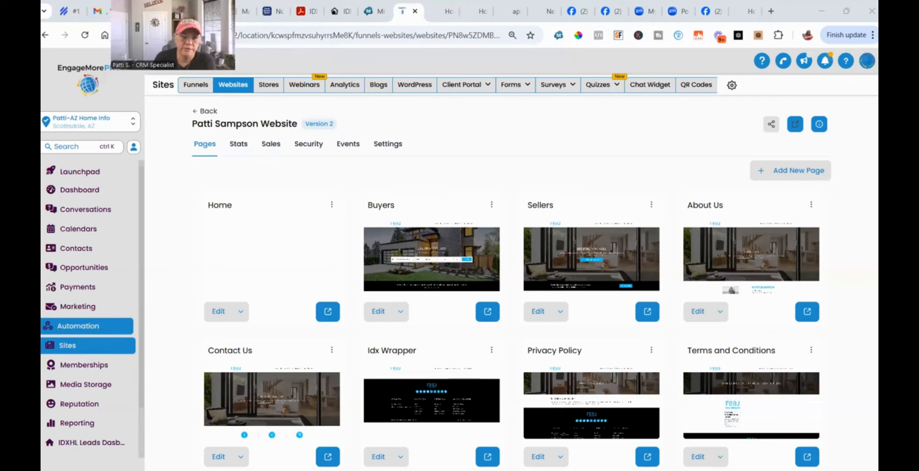
click(204, 88)
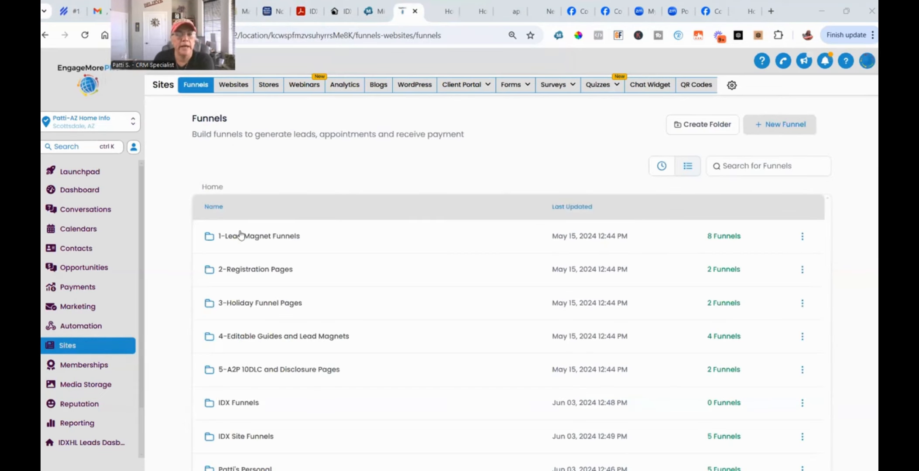
click(243, 236)
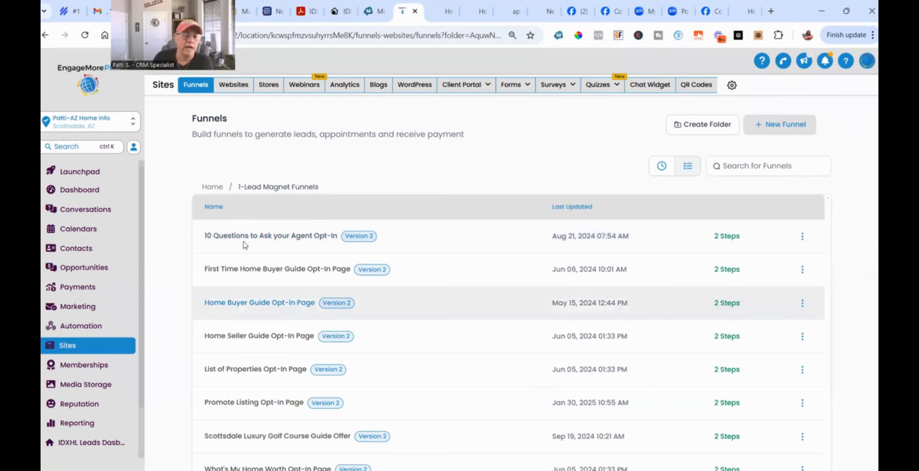
click(239, 307)
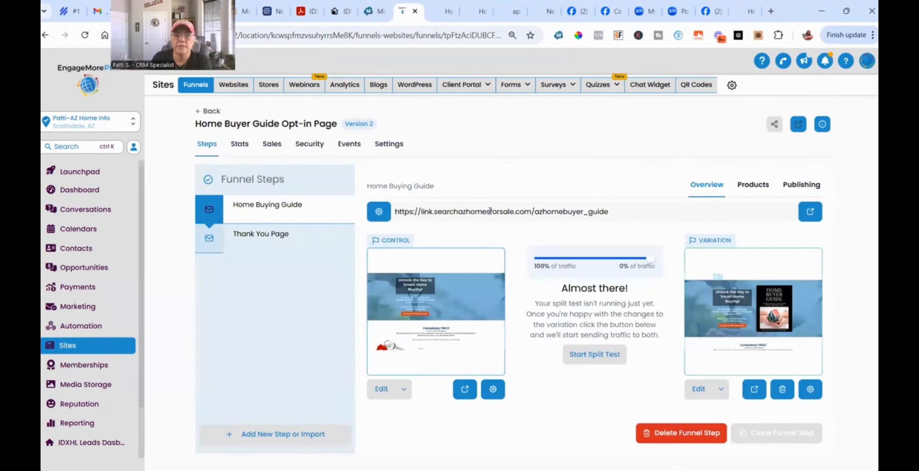
Step: Select the Home Buying Guide step's web address, including its link subdomain, to examine it
click(395, 213)
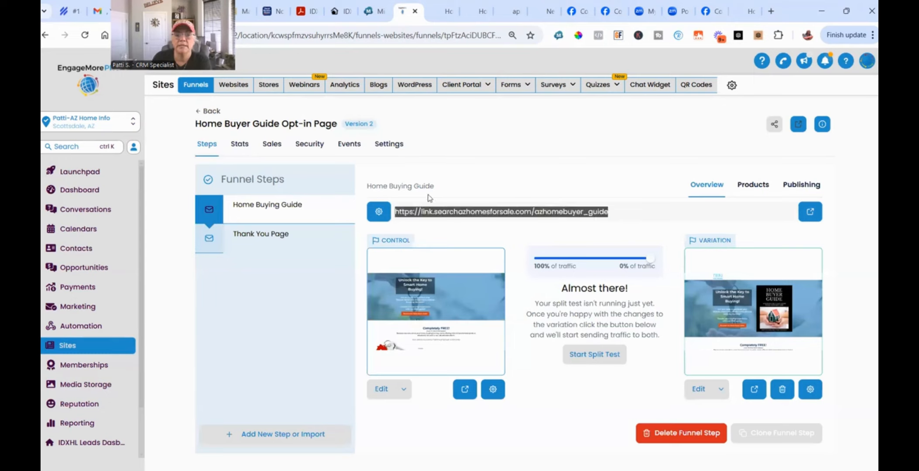
click(436, 213)
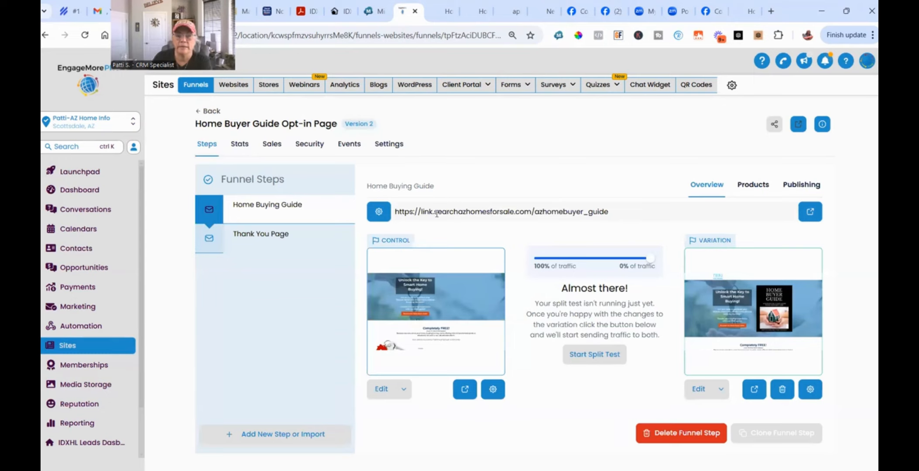
double_click(436, 213)
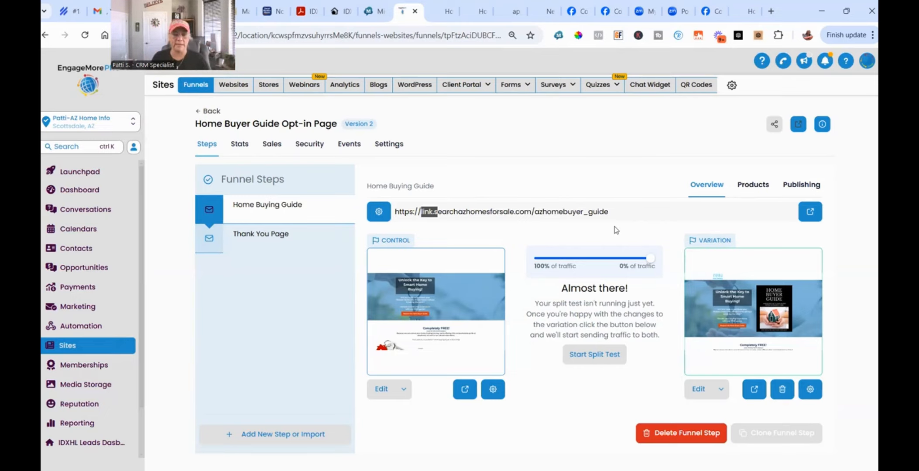
key(ctrl+a)
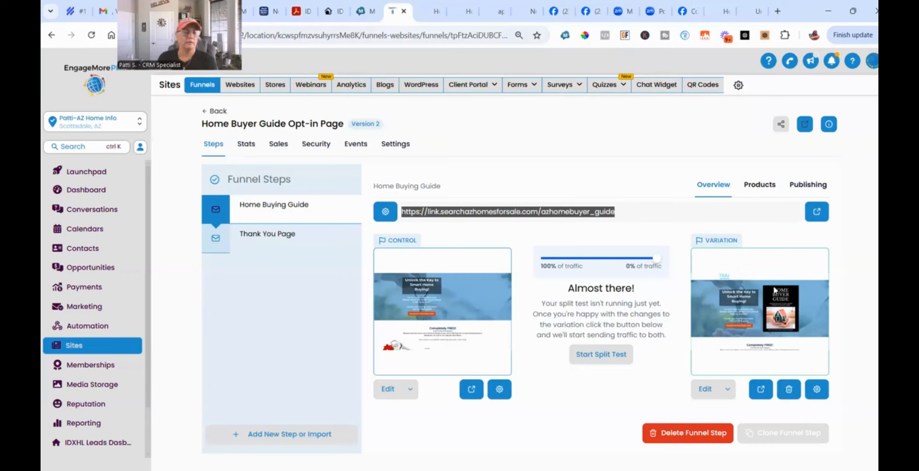
click(518, 450)
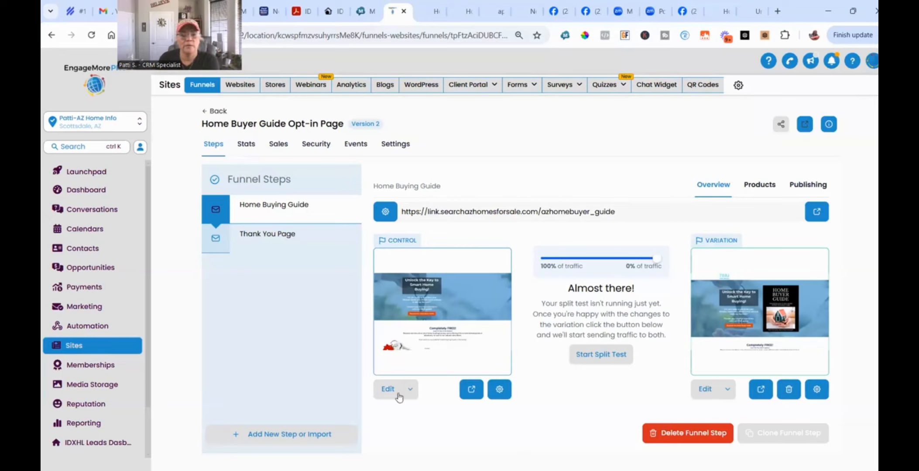
Step: Leave the opt-in funnel and search the marketing email templates for "buyer guide"
click(207, 114)
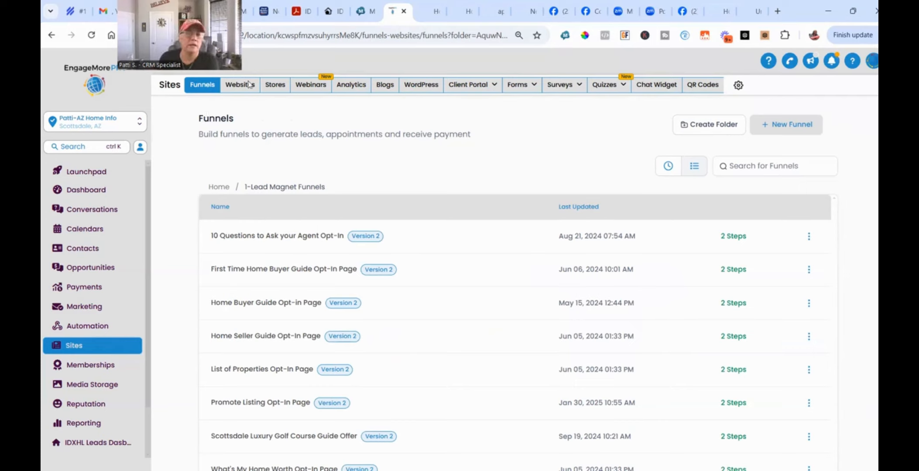
click(85, 307)
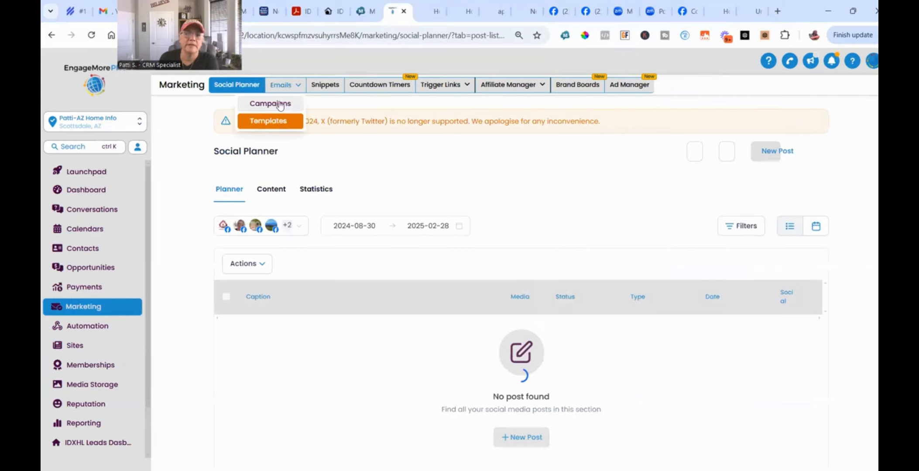
click(277, 123)
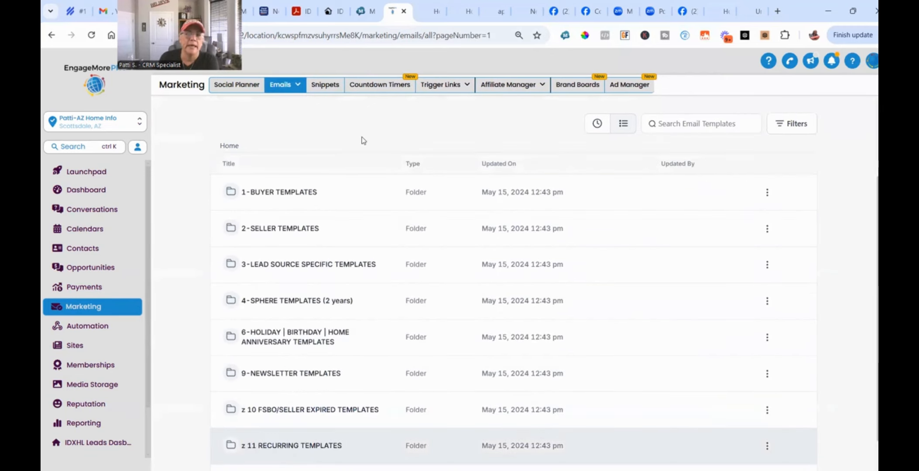
scroll(361, 140, up, 3)
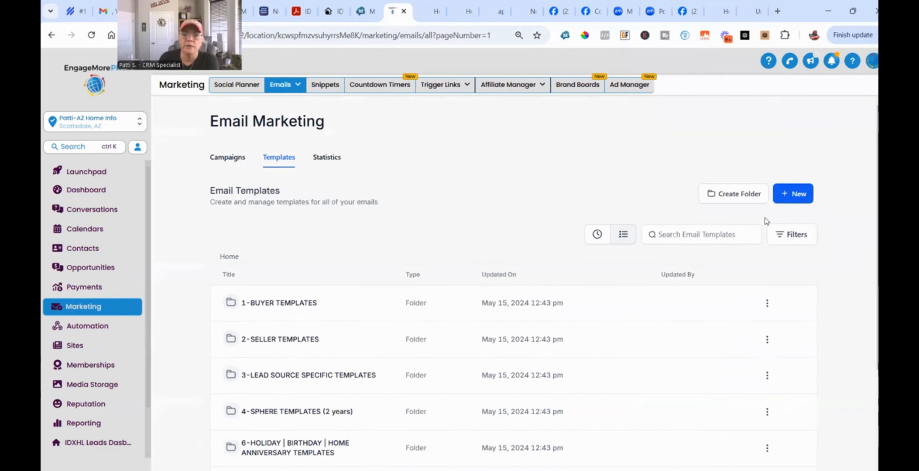
click(694, 233)
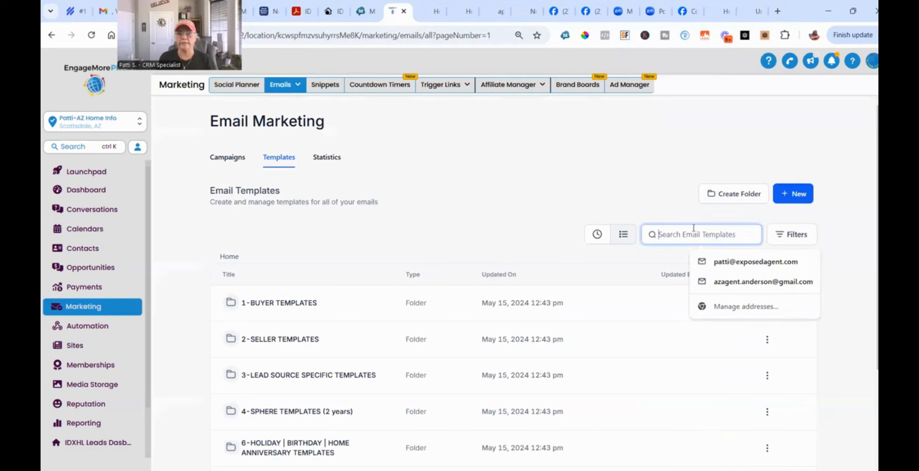
text(buyer guide)
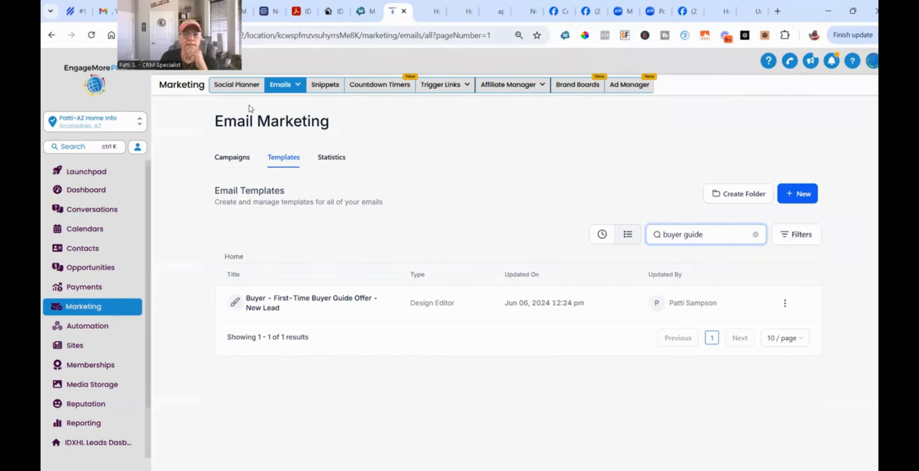
Step: Search the marketing text snippets for "guide"
click(332, 89)
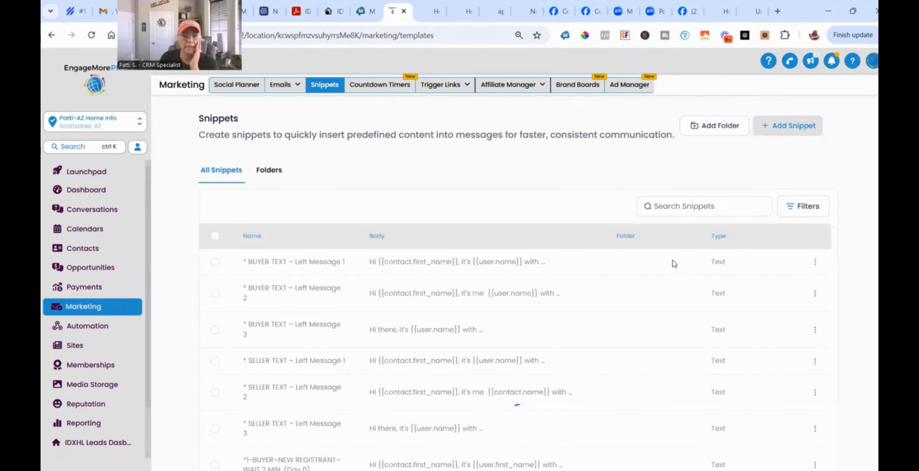
click(700, 197)
text(guide)
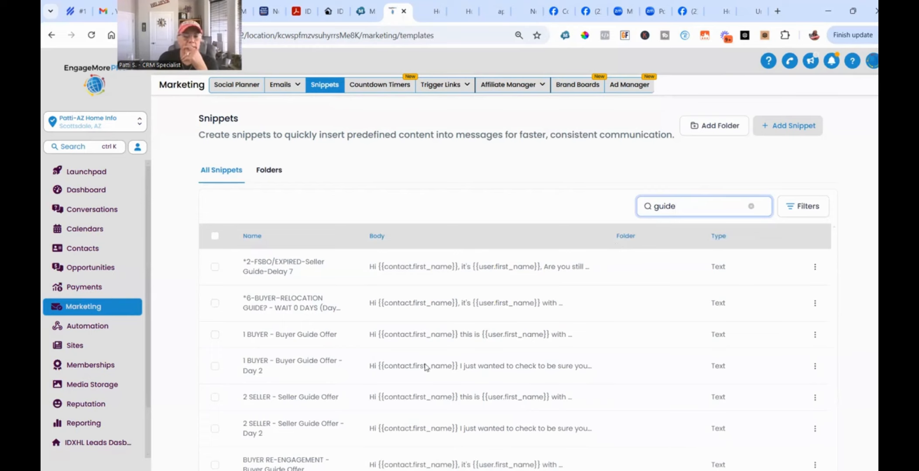
Step: Open the SELLER RE-ENGAGEMENT - Seller Guide Offer snippet to read its message, and close it without changes
scroll(245, 434, down, 2)
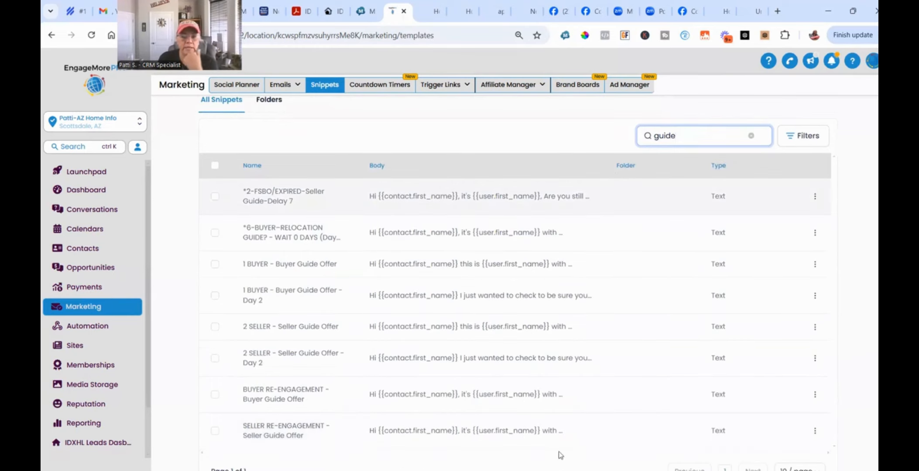
click(814, 430)
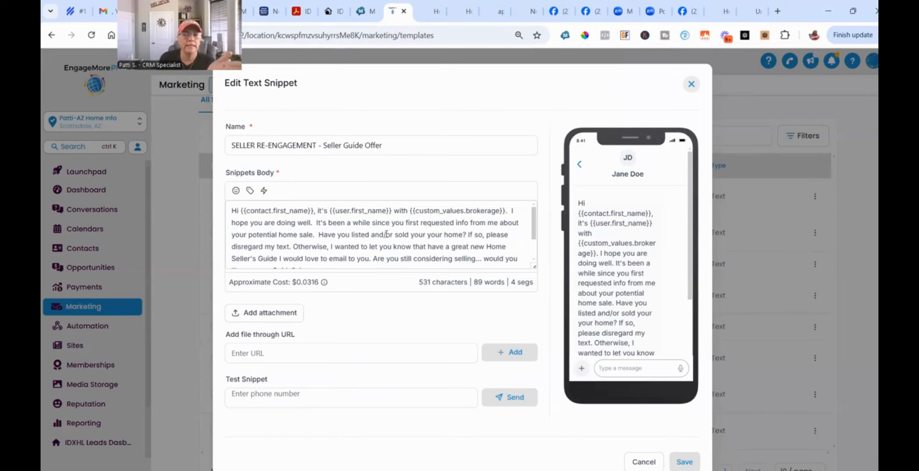
click(691, 86)
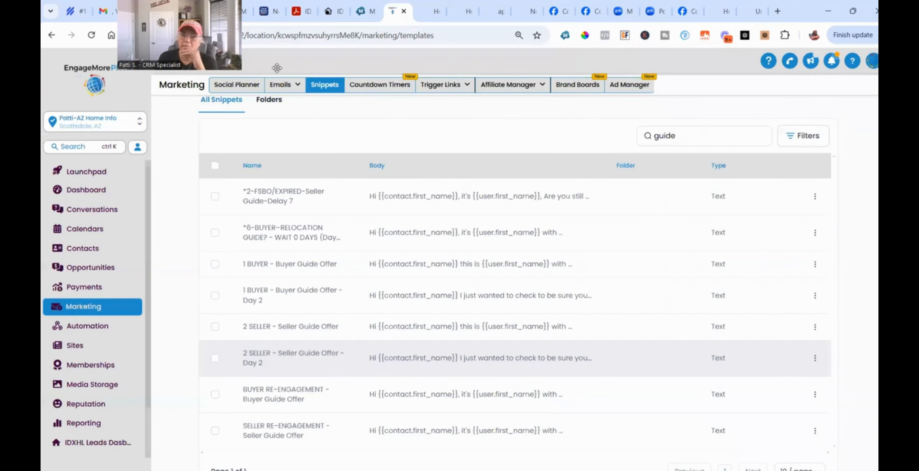
drag(277, 68, 476, 125)
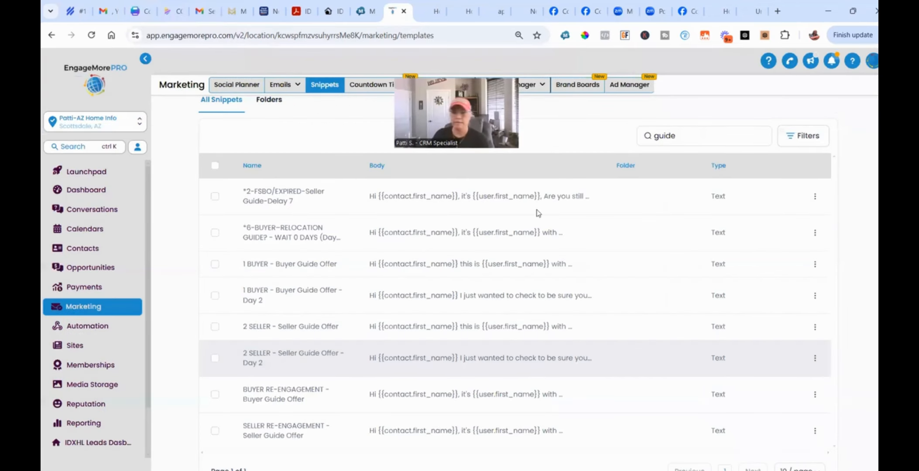